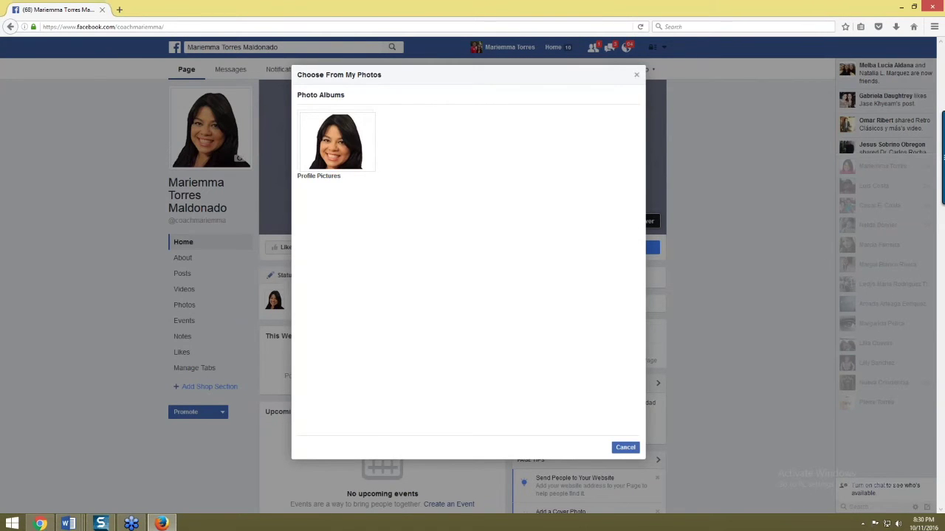
# - Cancel the Facebook photo picker, leaving the Page cover empty, and open a new browser tab
pyautogui.click(636, 74)
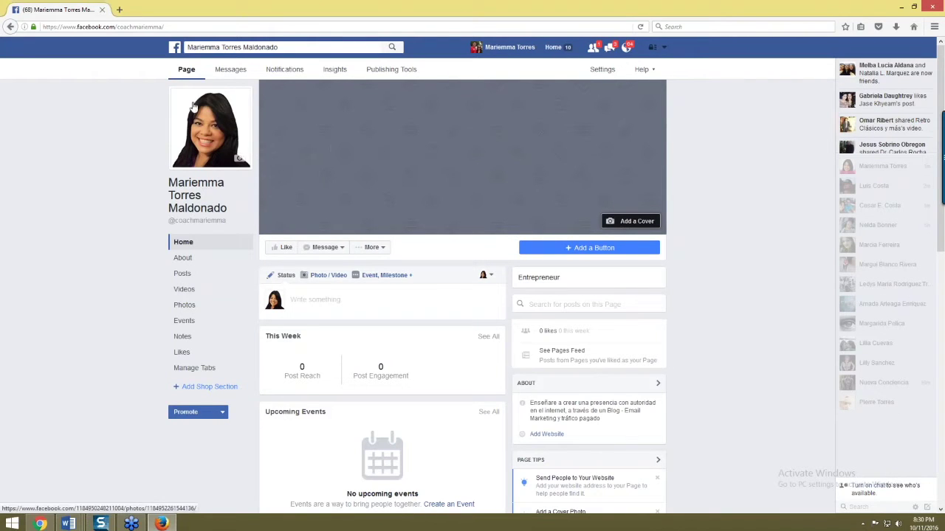
pyautogui.click(118, 9)
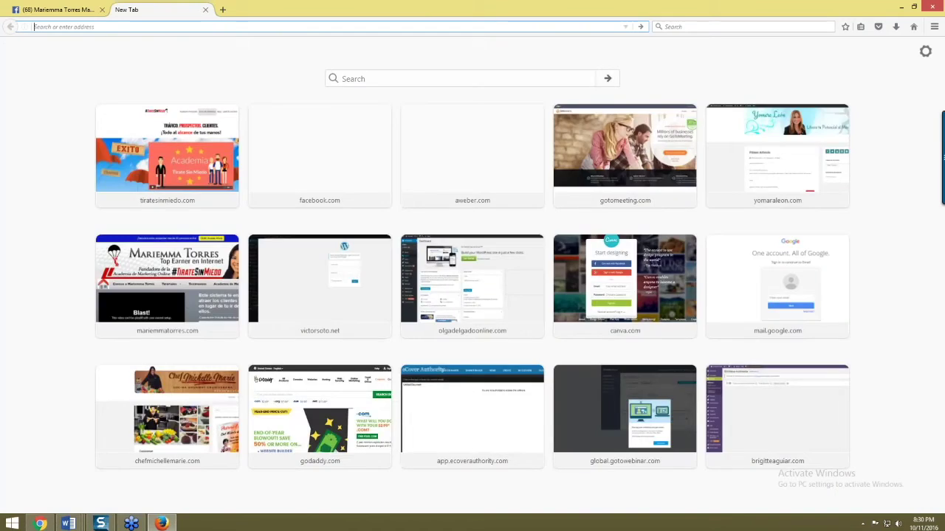
# - Search the web for 'fan page banner measures'
pyautogui.write('fan')
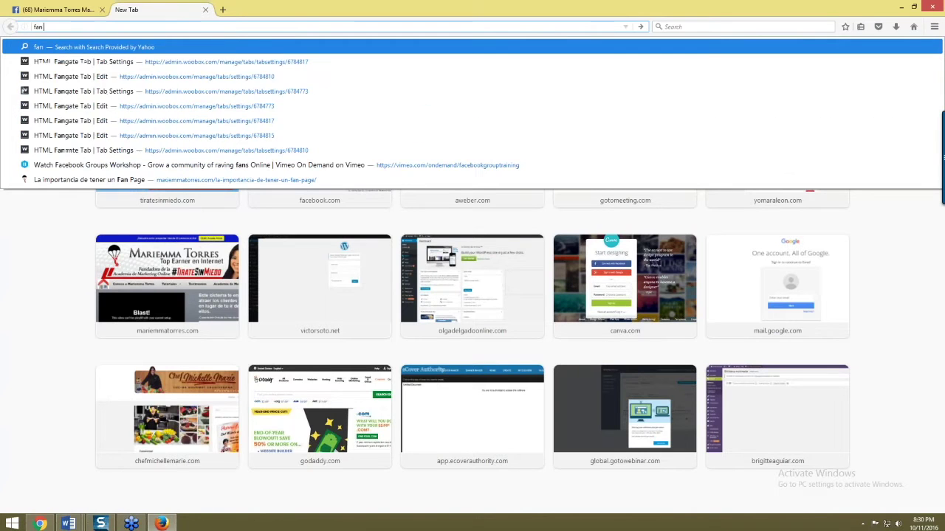
pyautogui.write(' page')
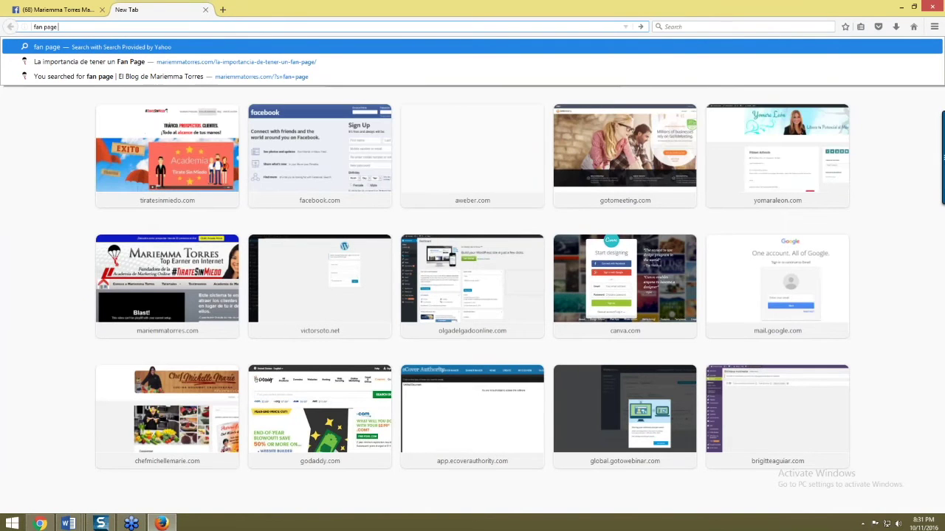
pyautogui.write(' banner')
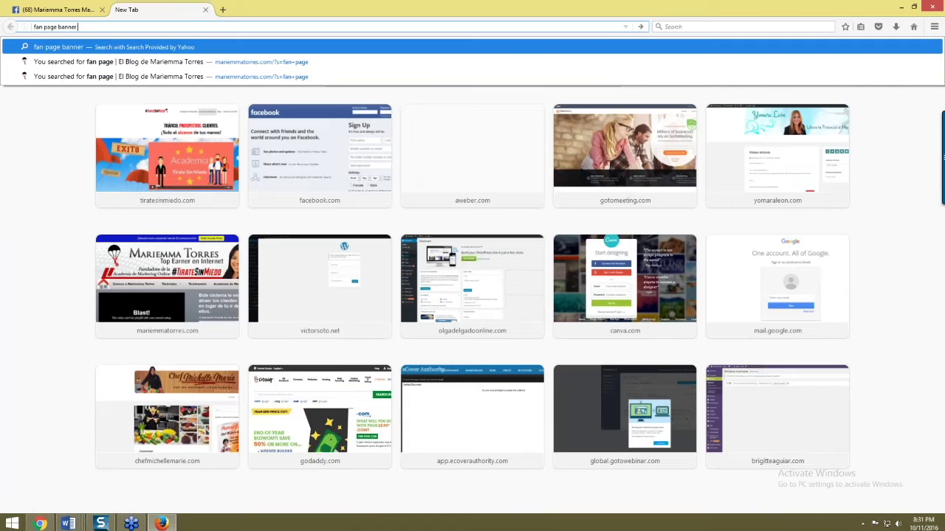
pyautogui.write(' mea')
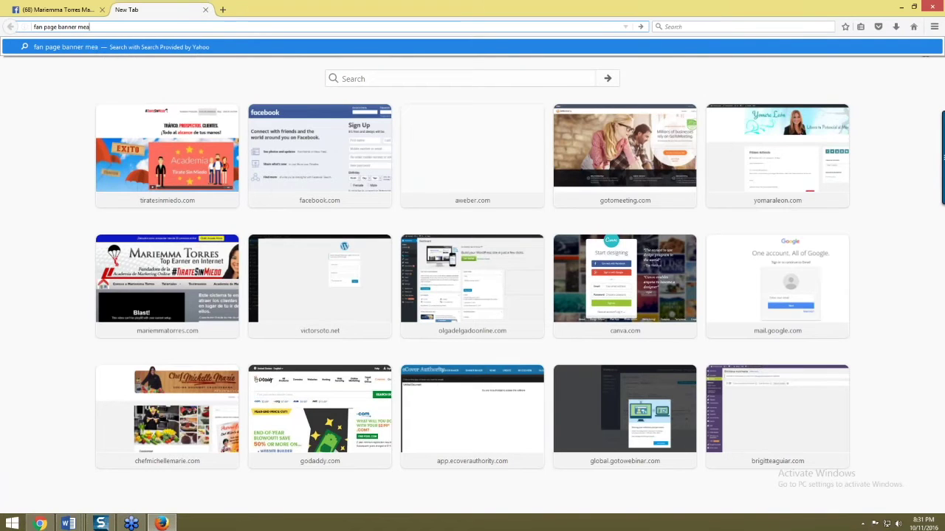
pyautogui.write('sures')
pyautogui.press('Return')
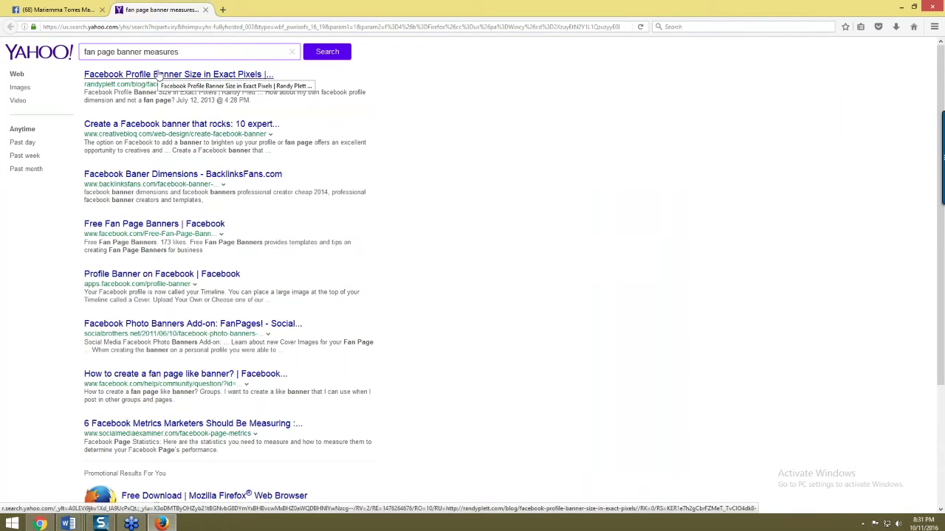
# - Read the Randy Plett article giving the 851 x 314 px banner size, then return to Canva
pyautogui.click(163, 75)
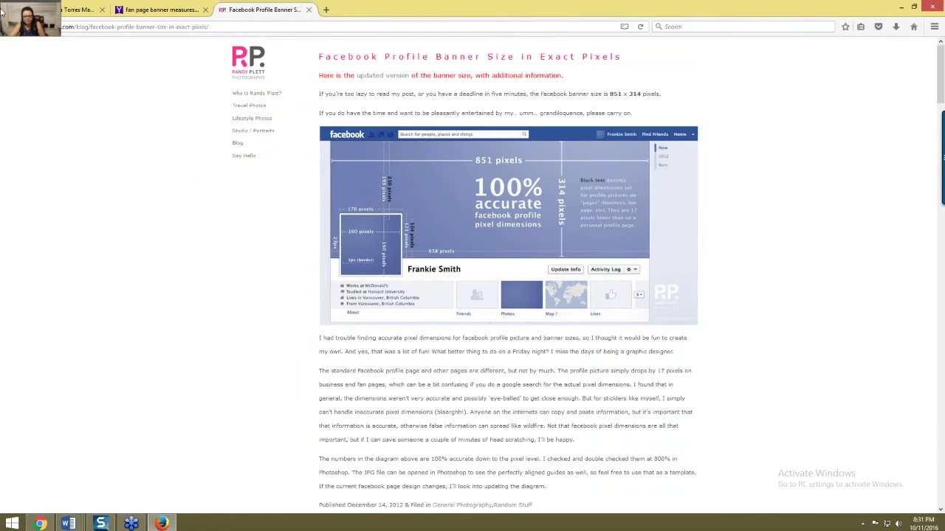
pyautogui.hotkey('alt', 'Tab')
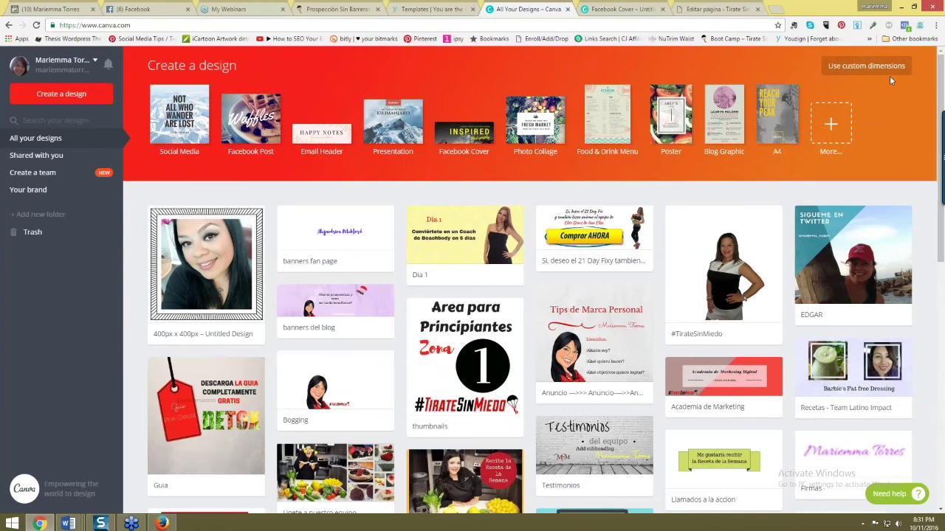
# - Create a blank custom-size Canva design of 851 × 314 px
pyautogui.click(864, 67)
pyautogui.write('851')
pyautogui.click(503, 123)
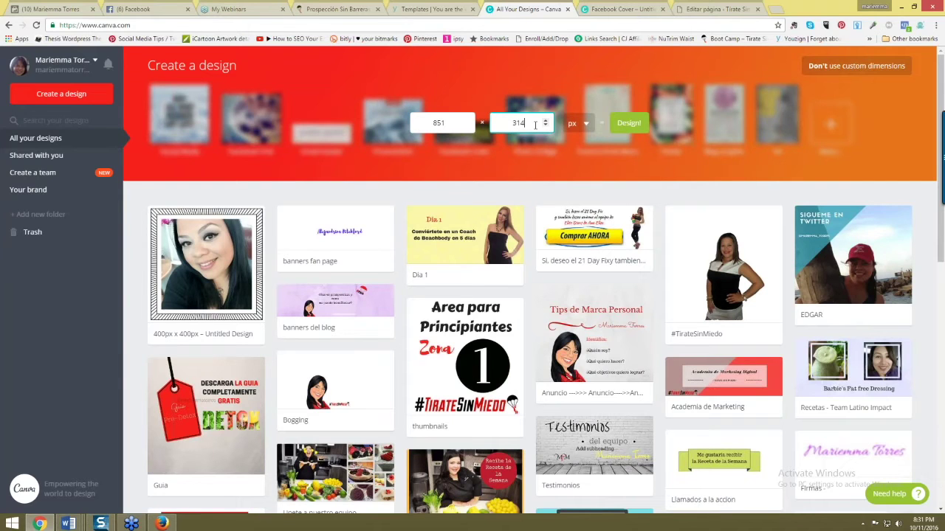
pyautogui.click(628, 122)
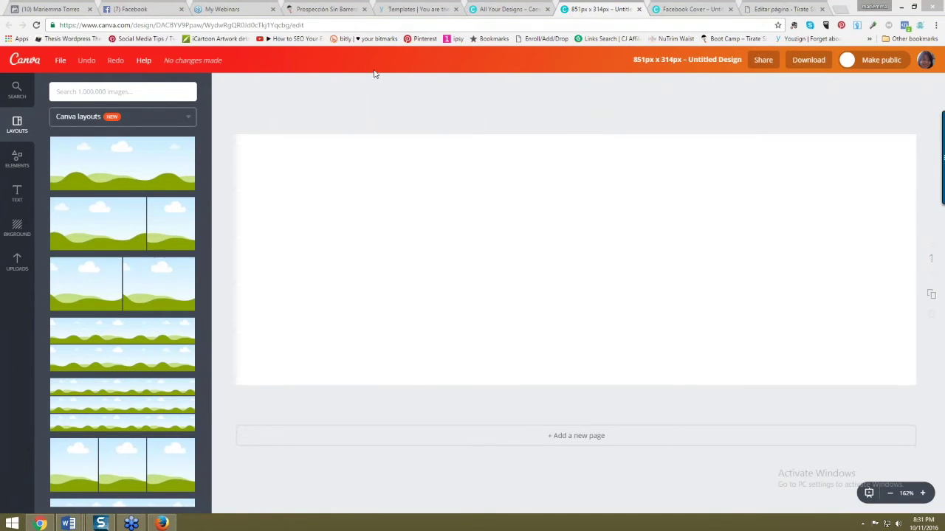
# - Retitle the design 'banner oficial - fan page 10-2016'
pyautogui.click(654, 61)
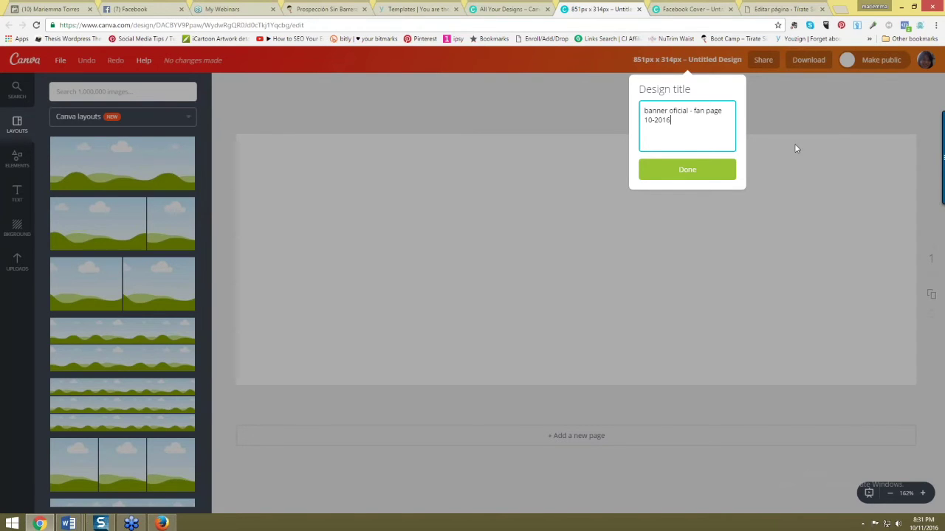
pyautogui.click(687, 169)
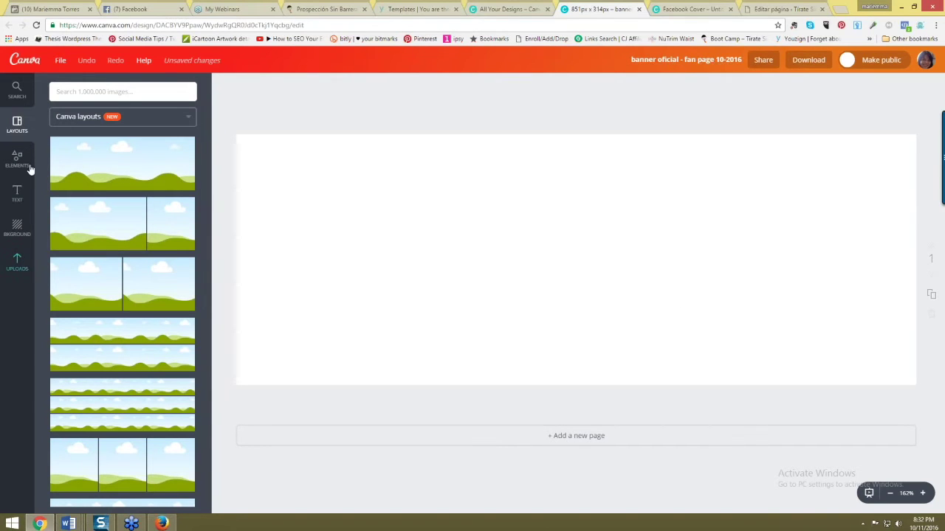
pyautogui.click(17, 94)
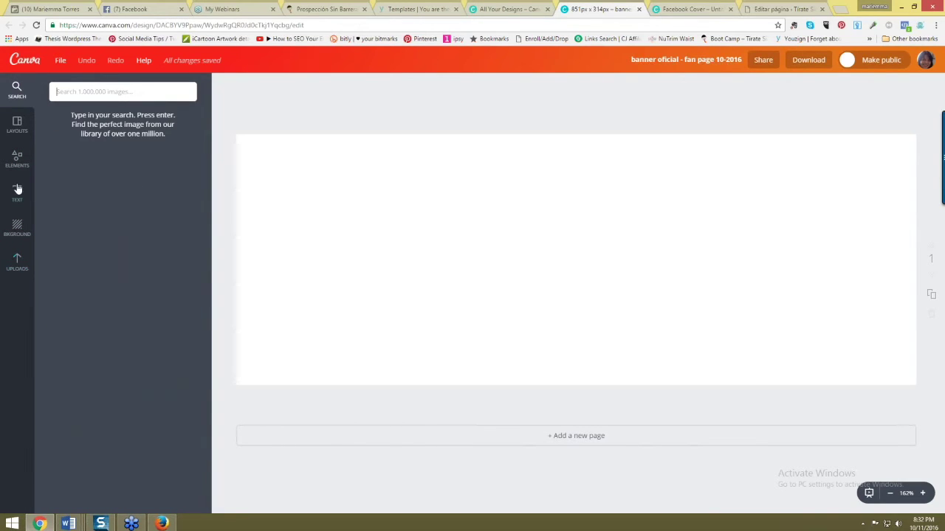
pyautogui.click(18, 126)
pyautogui.scroll(-10, 137, 270)
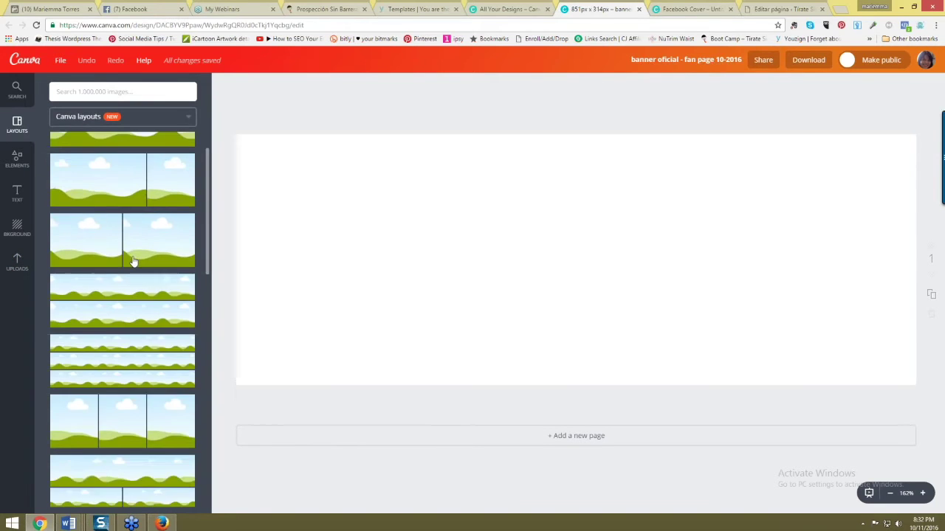
pyautogui.scroll(-10, 155, 284)
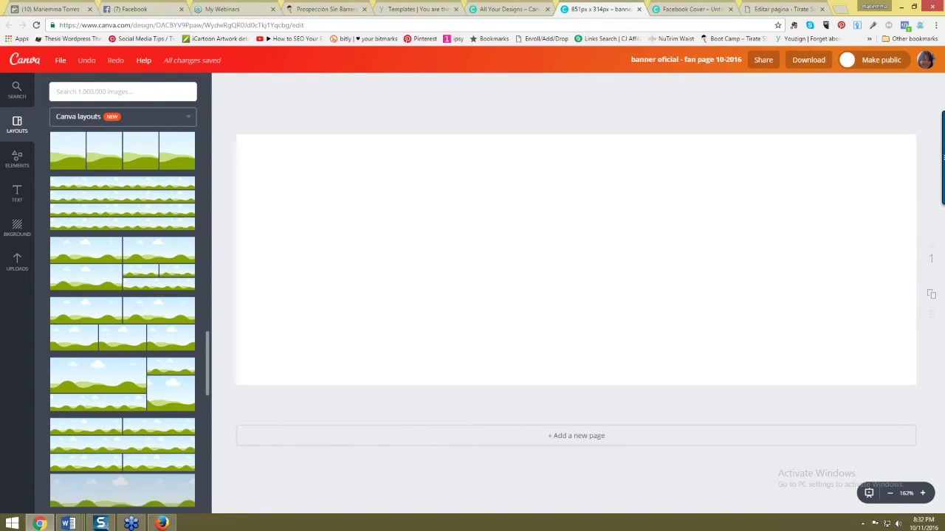
pyautogui.click(17, 226)
pyautogui.scroll(-8, 169, 251)
pyautogui.scroll(-10, 171, 254)
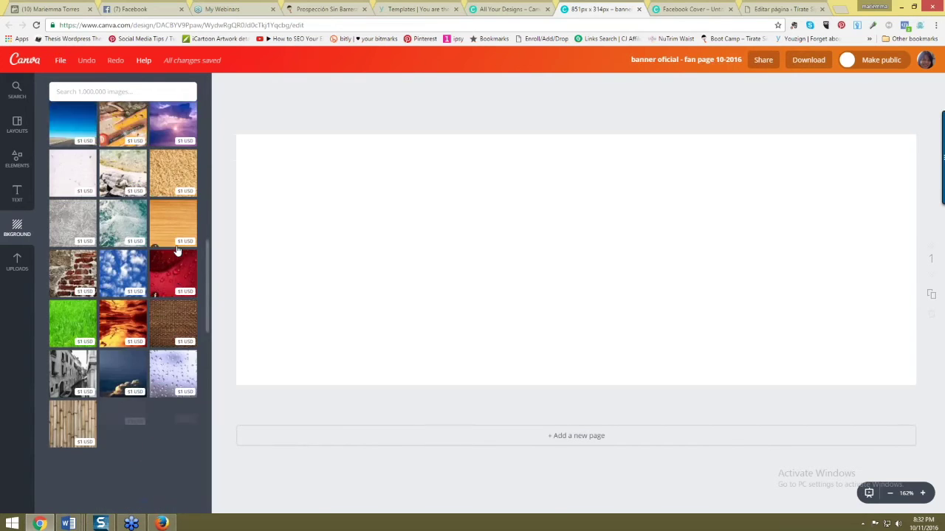
pyautogui.click(17, 262)
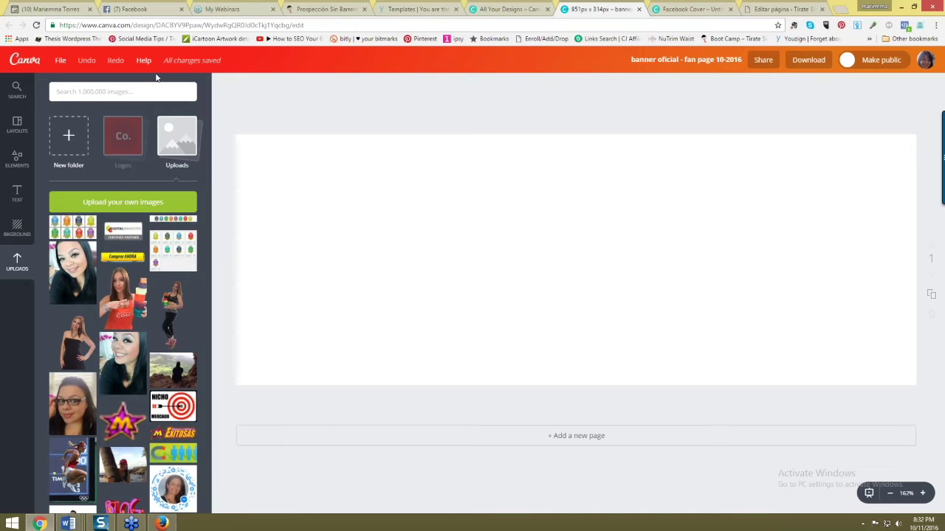
pyautogui.click(16, 124)
pyautogui.scroll(-10, 166, 241)
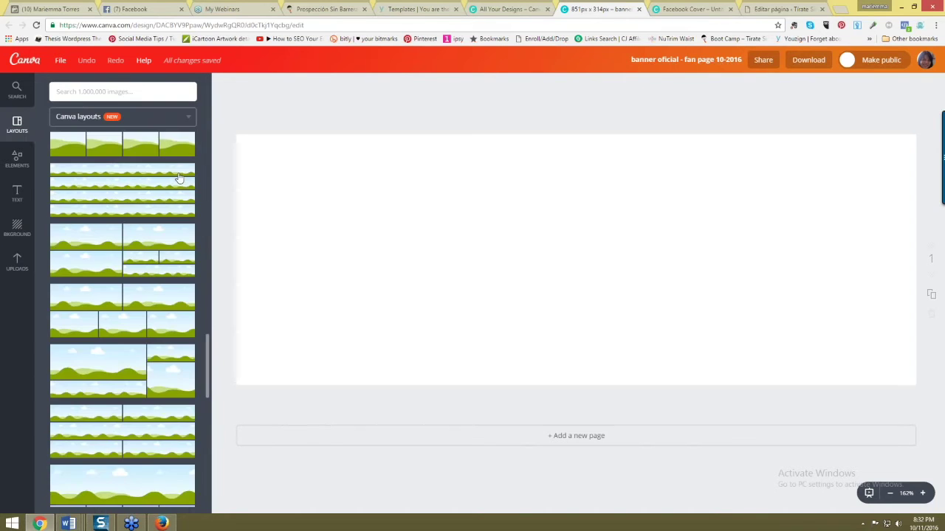
pyautogui.scroll(-10, 167, 240)
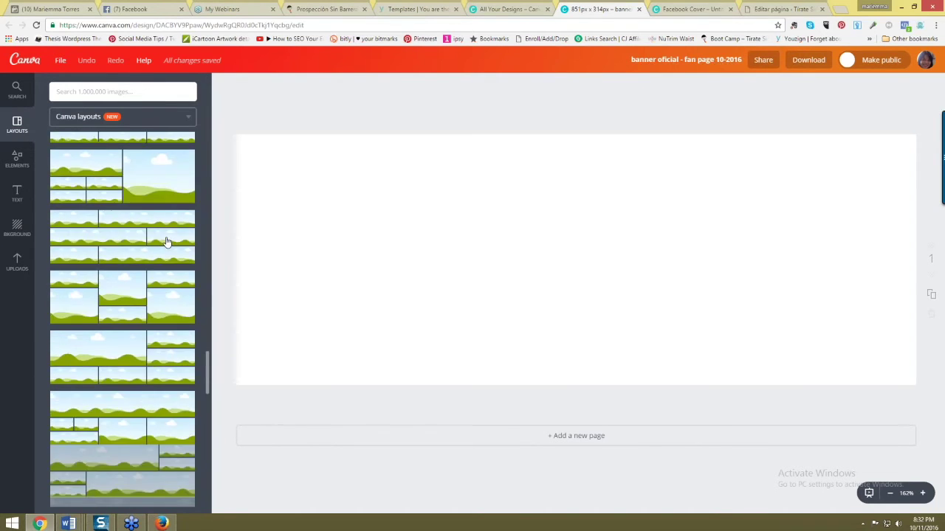
pyautogui.scroll(-10, 167, 241)
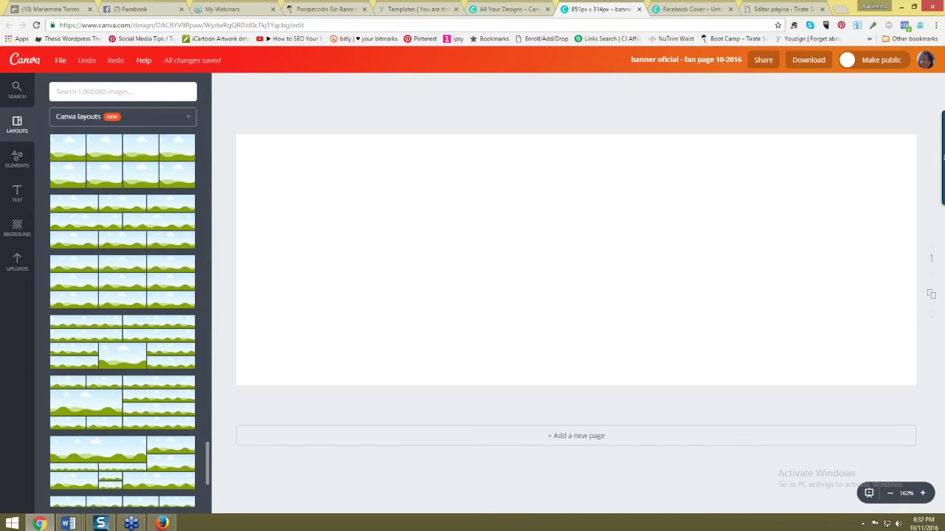
pyautogui.scroll(-10, 163, 281)
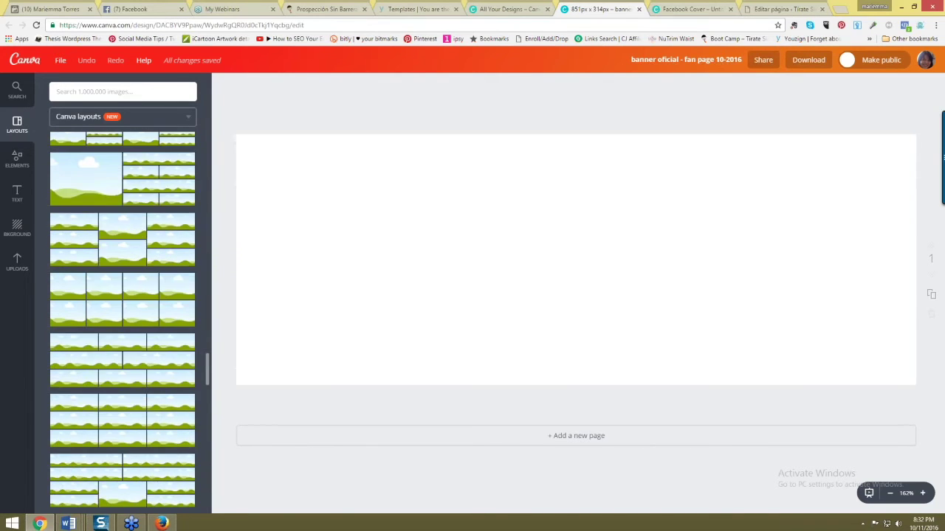
pyautogui.scroll(-5, 162, 281)
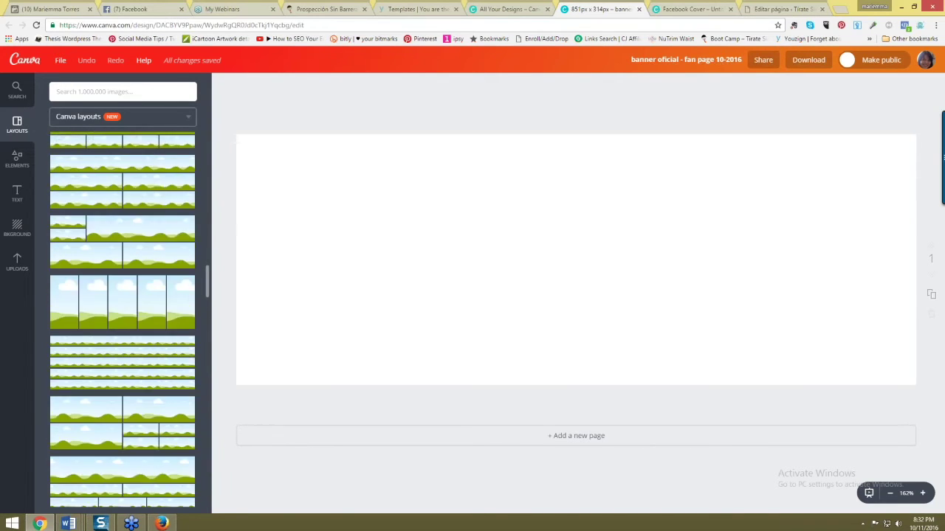
pyautogui.scroll(2, 123, 318)
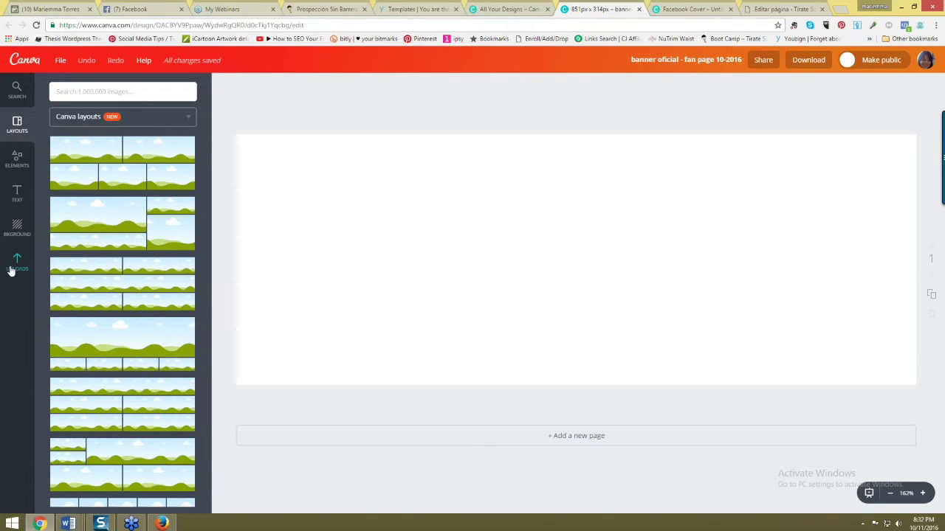
pyautogui.click(12, 268)
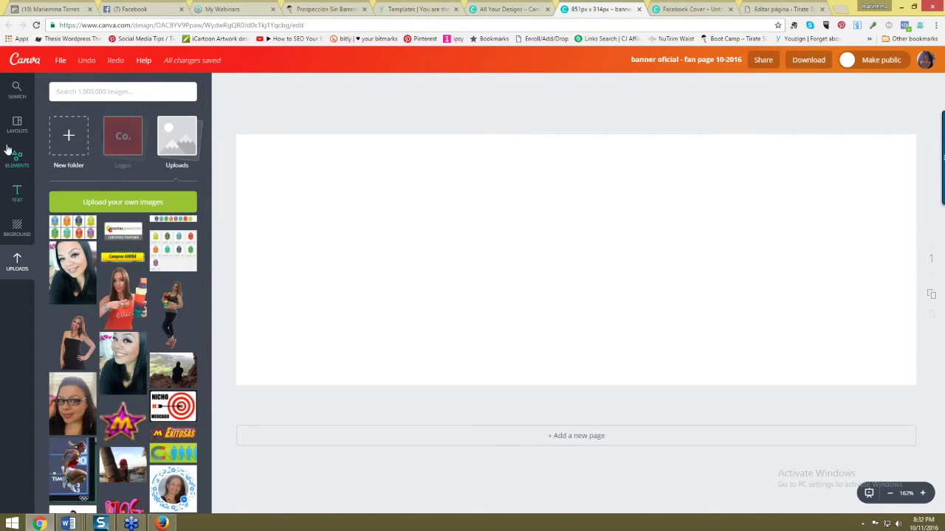
pyautogui.click(17, 124)
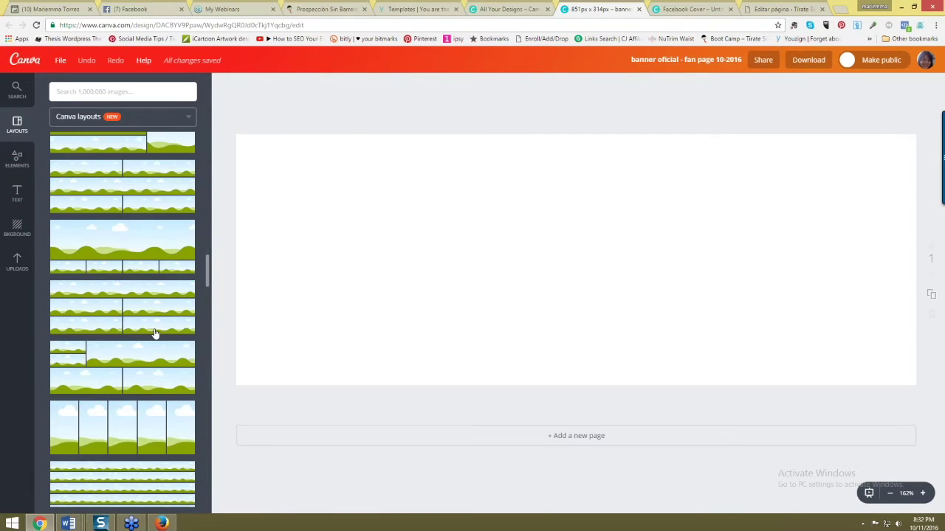
pyautogui.scroll(-1, 130, 295)
pyautogui.scroll(-2, 126, 333)
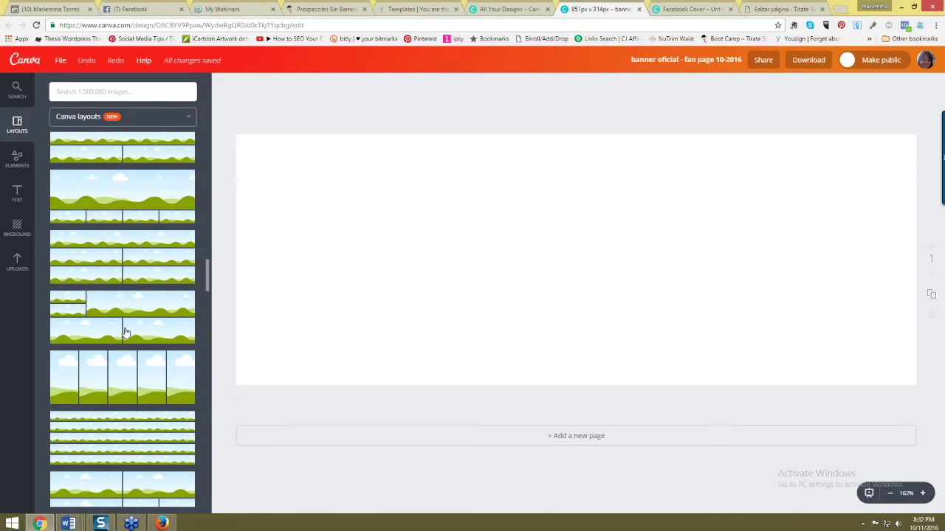
pyautogui.scroll(3, 141, 324)
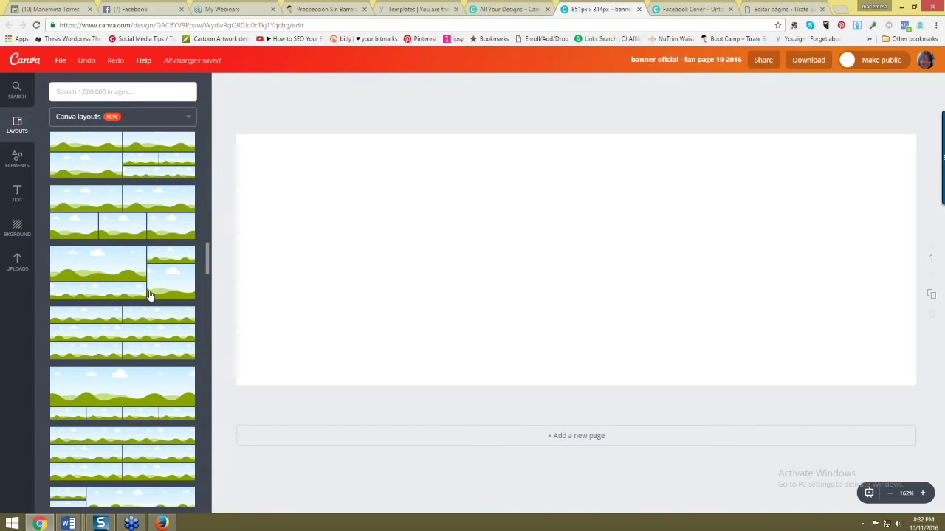
pyautogui.scroll(-6, 149, 296)
pyautogui.scroll(-5, 151, 296)
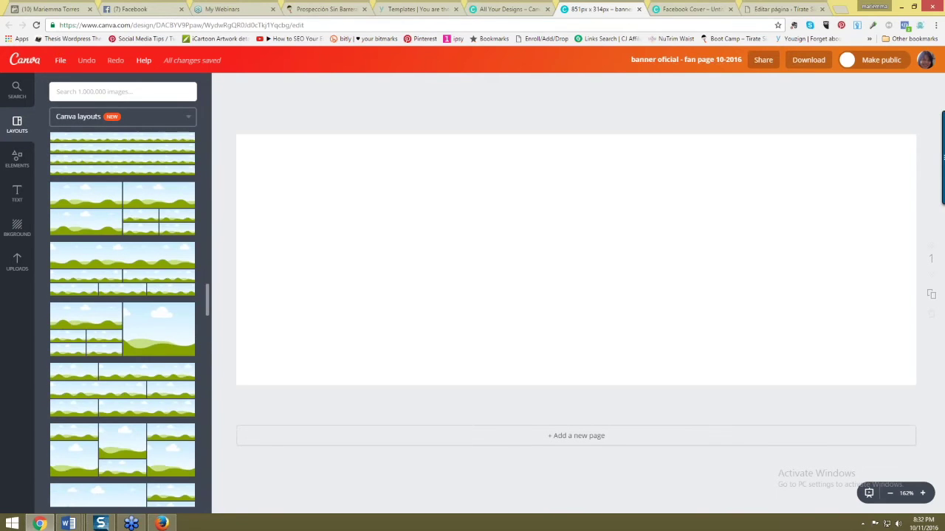
pyautogui.scroll(-5, 151, 296)
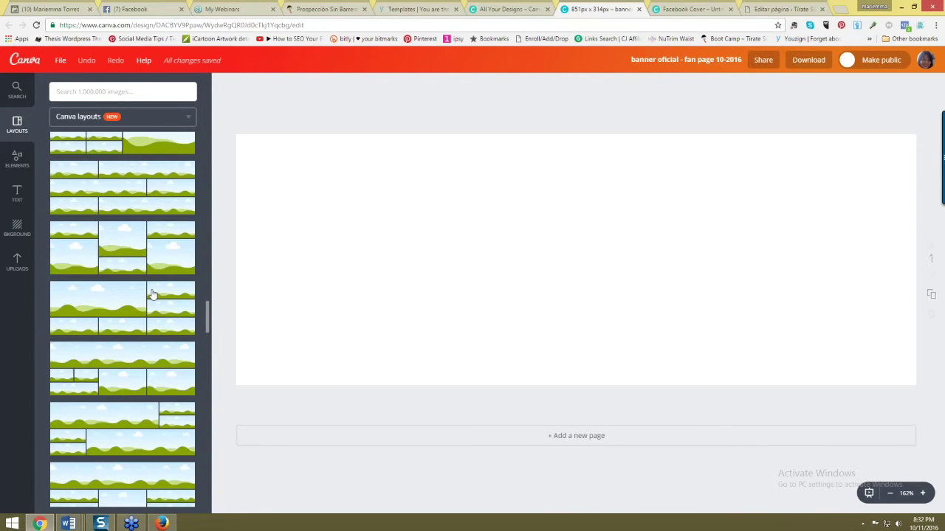
pyautogui.scroll(-4, 153, 293)
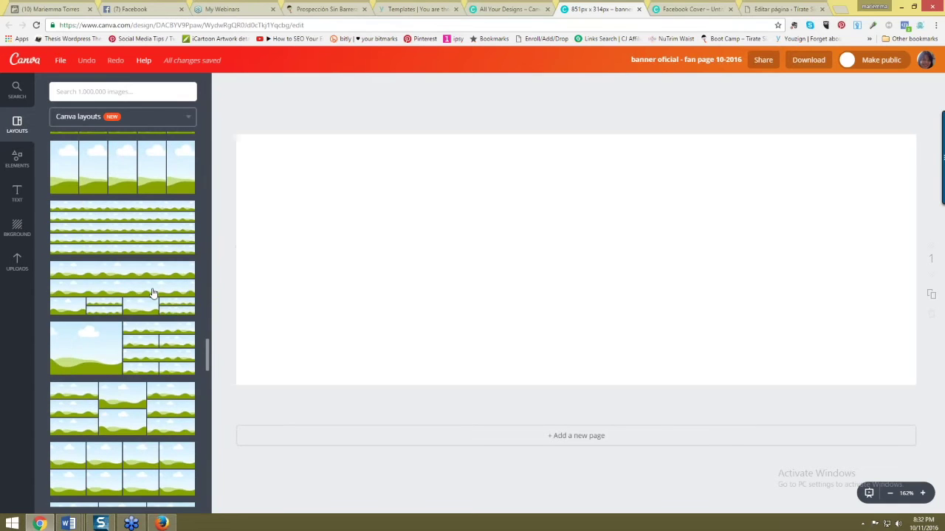
pyautogui.scroll(-5, 152, 294)
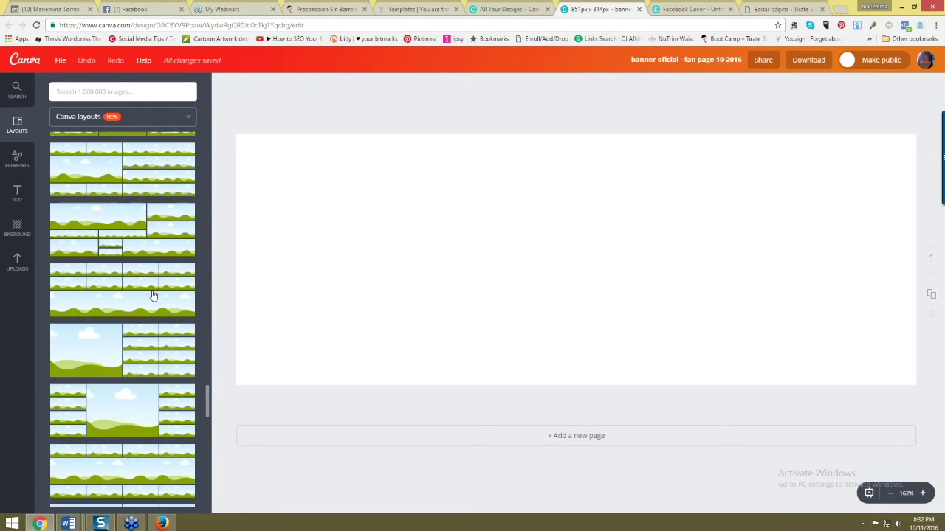
pyautogui.scroll(-6, 153, 295)
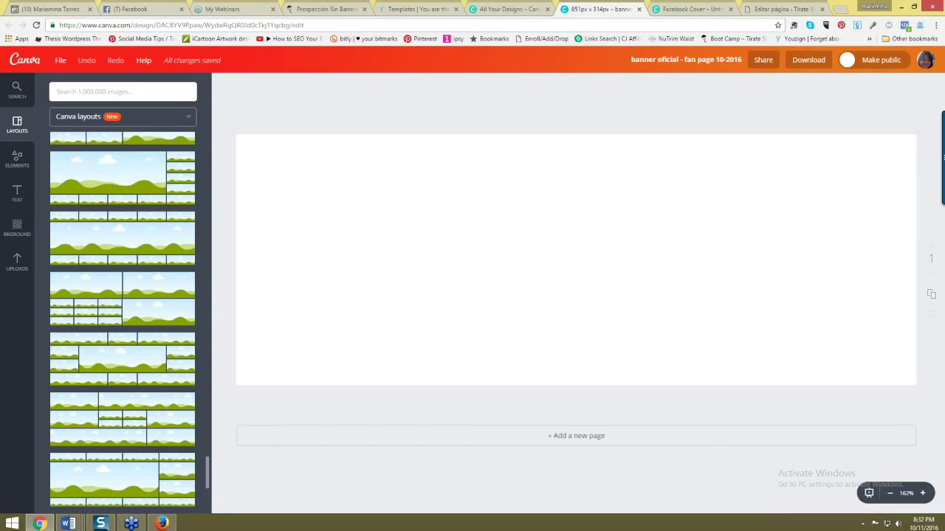
pyautogui.scroll(-6, 163, 288)
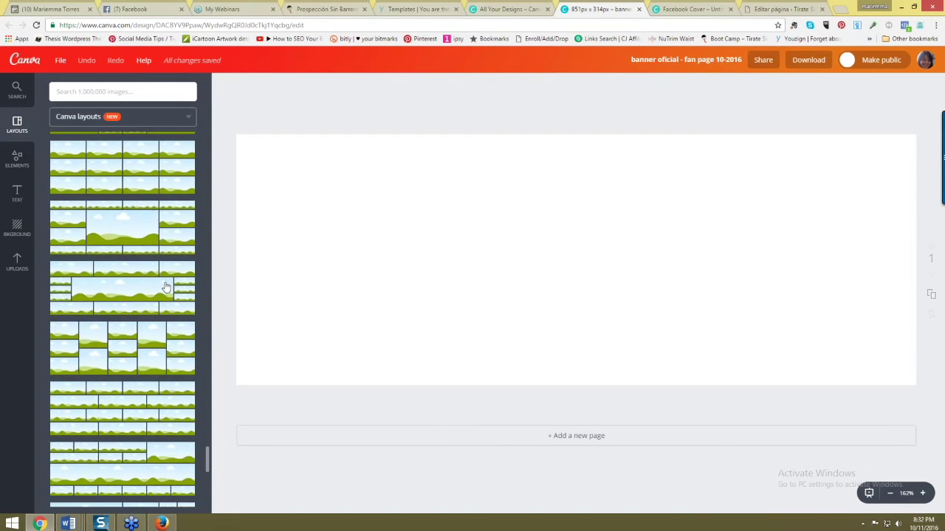
pyautogui.scroll(-5, 180, 288)
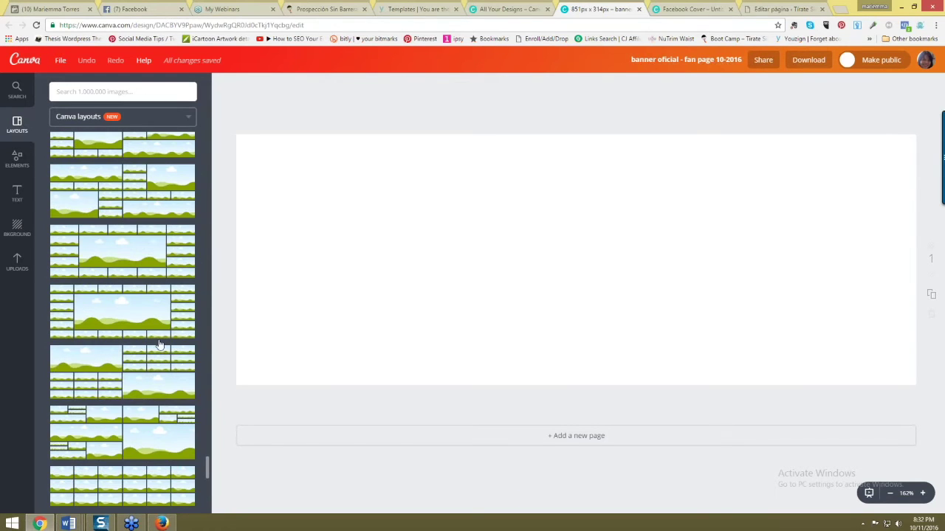
pyautogui.scroll(3, 163, 303)
pyautogui.scroll(-4, 138, 316)
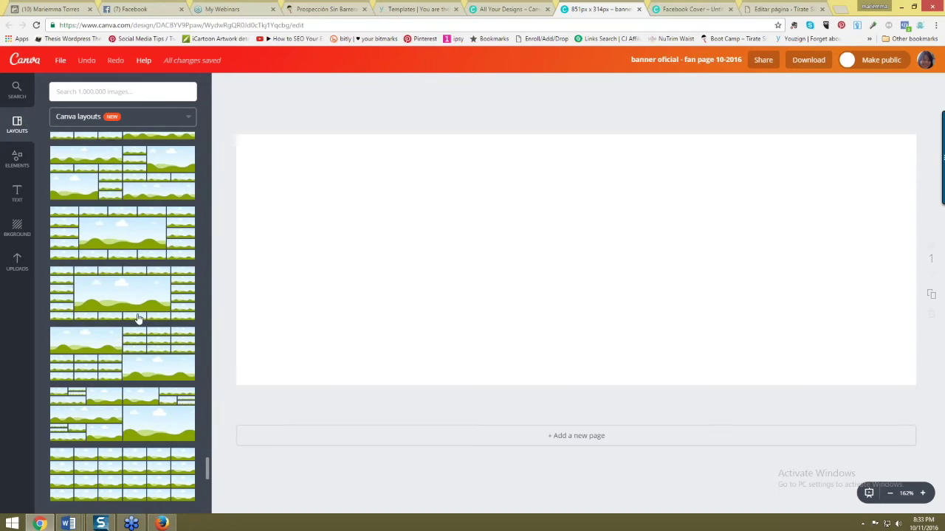
pyautogui.scroll(-1, 146, 326)
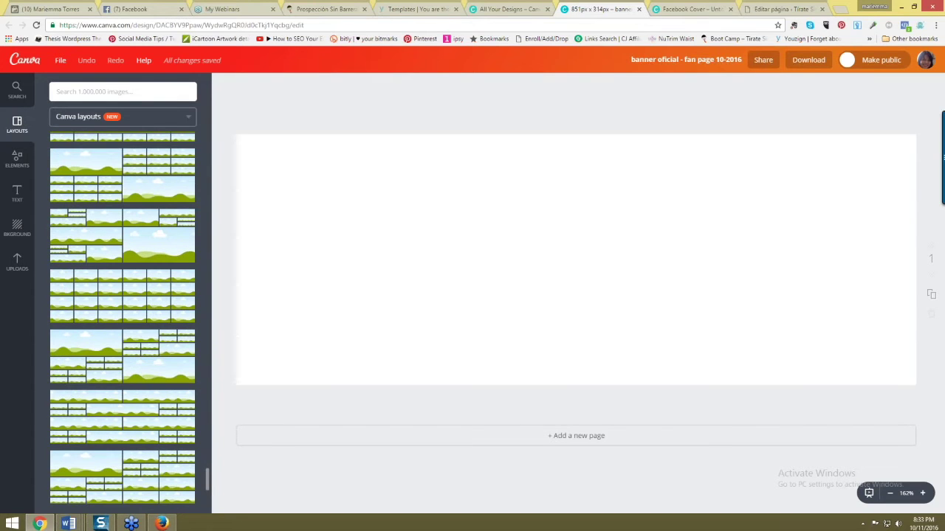
pyautogui.scroll(-4, 137, 319)
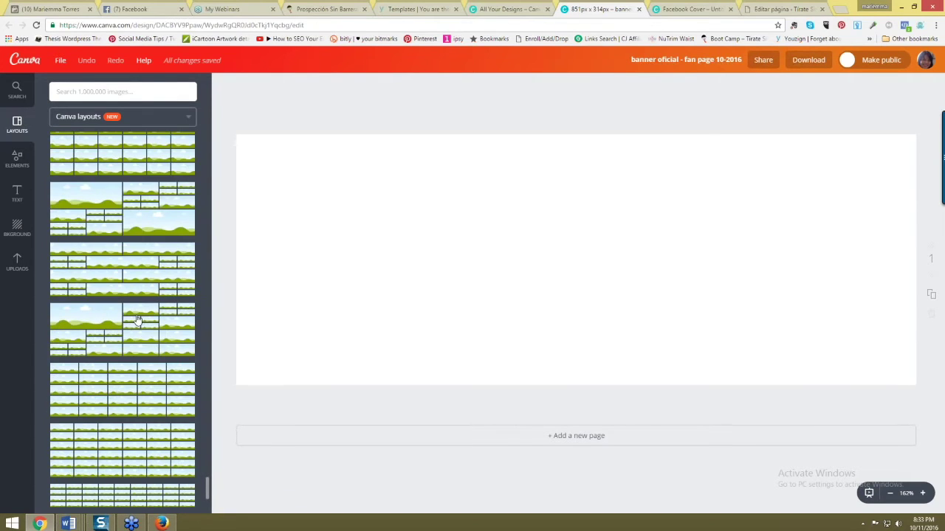
pyautogui.scroll(-2, 136, 319)
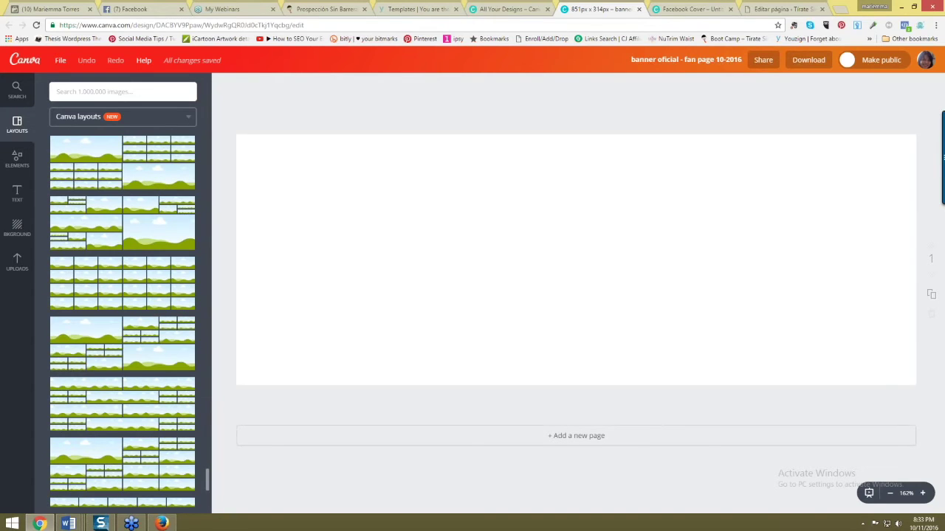
# - Show the BKGROUND background textures panel, scrolled back to its top
pyautogui.click(20, 168)
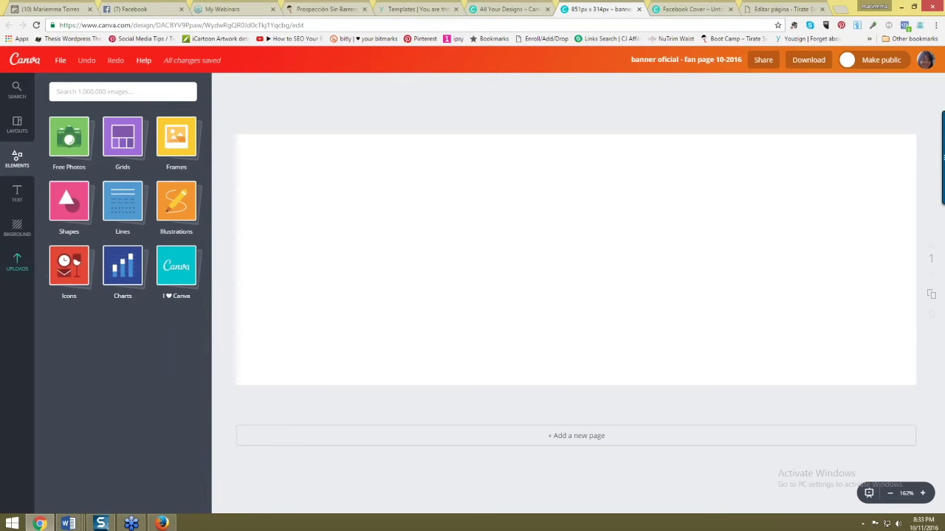
pyautogui.click(17, 262)
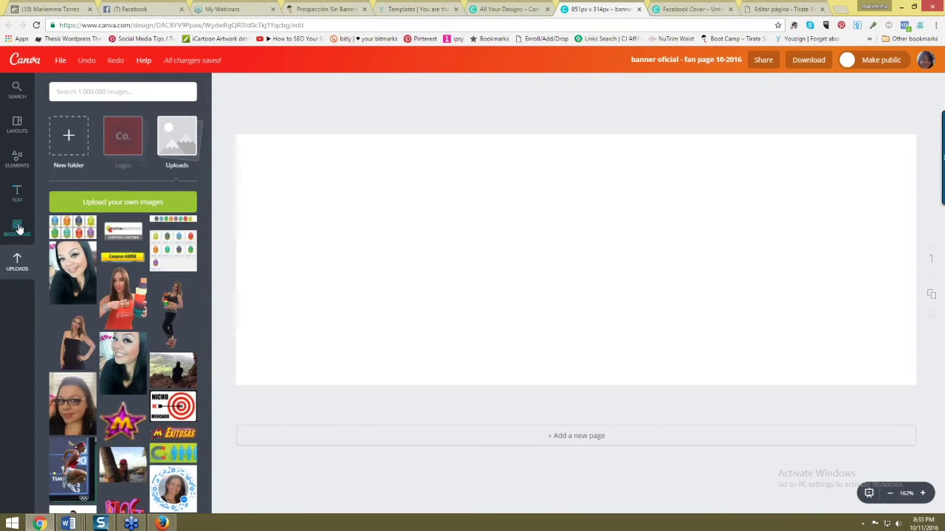
pyautogui.click(18, 228)
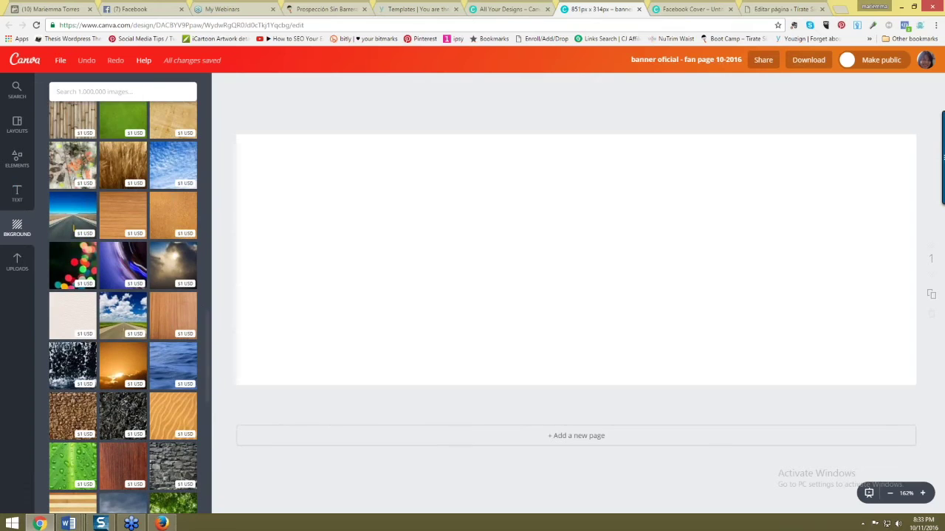
pyautogui.moveTo(209, 332); pyautogui.dragTo(215, 111)
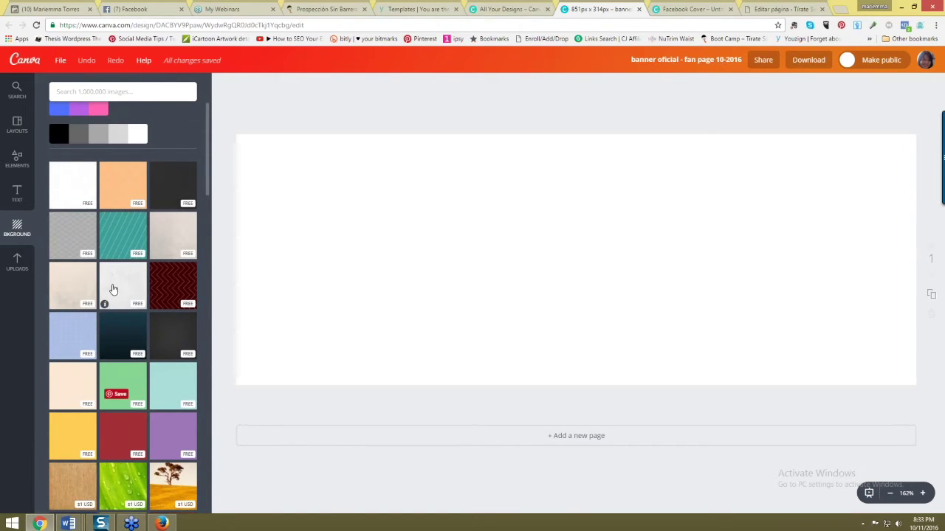
# - Apply the light grey marble background and place a shrunken caricature portrait at the left
pyautogui.click(113, 289)
pyautogui.click(17, 262)
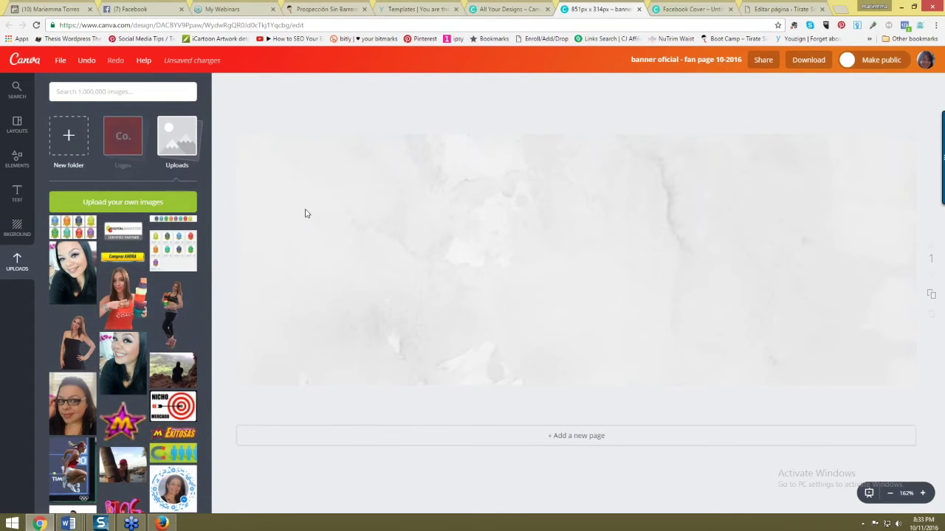
pyautogui.scroll(-5, 166, 350)
pyautogui.scroll(-15, 167, 350)
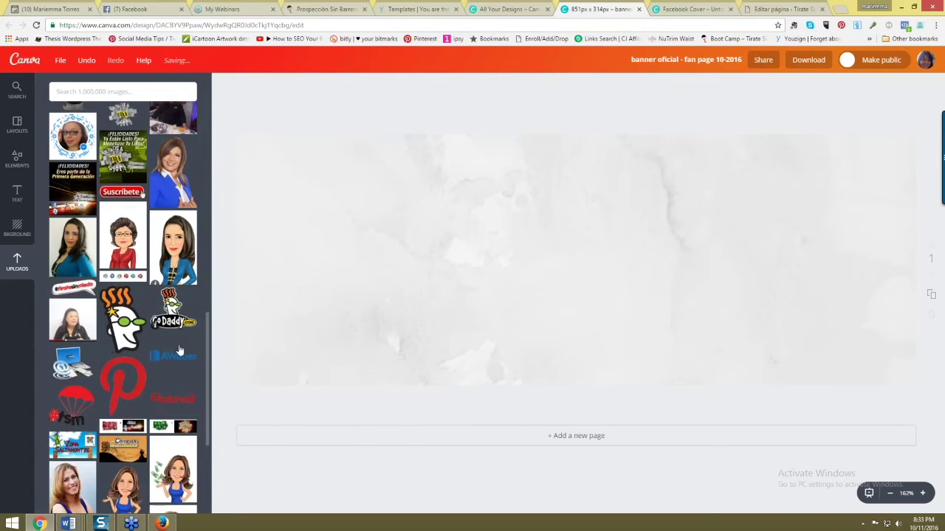
pyautogui.scroll(-4, 179, 350)
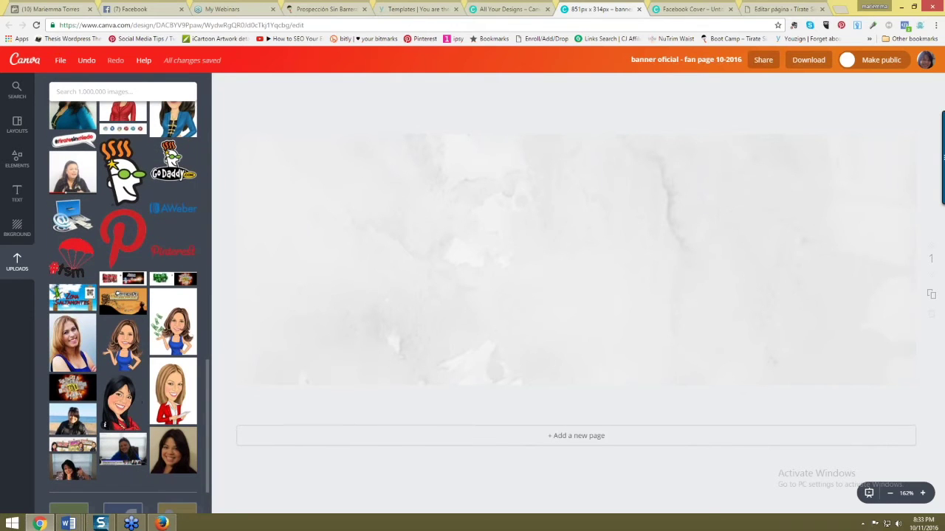
pyautogui.click(122, 402)
pyautogui.moveTo(512, 339); pyautogui.dragTo(312, 340)
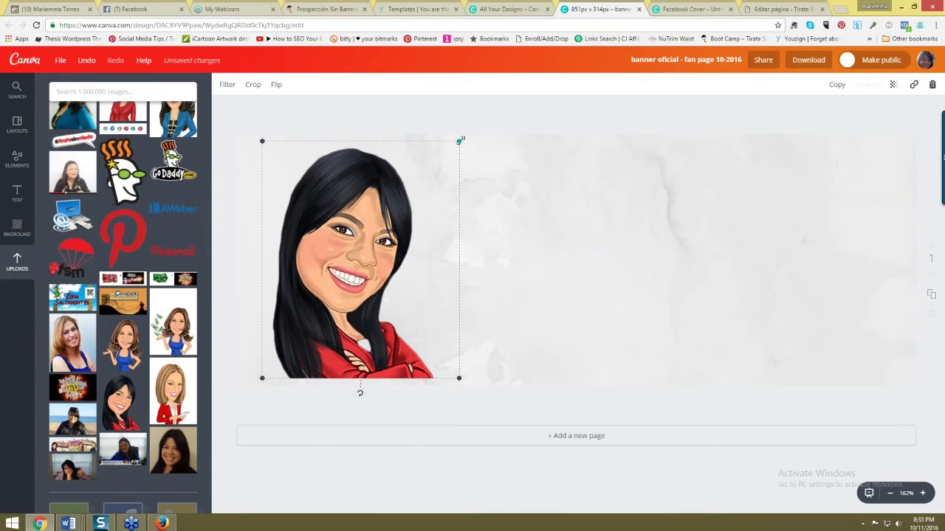
pyautogui.moveTo(460, 140); pyautogui.dragTo(429, 160)
pyautogui.moveTo(347, 280); pyautogui.dragTo(347, 287)
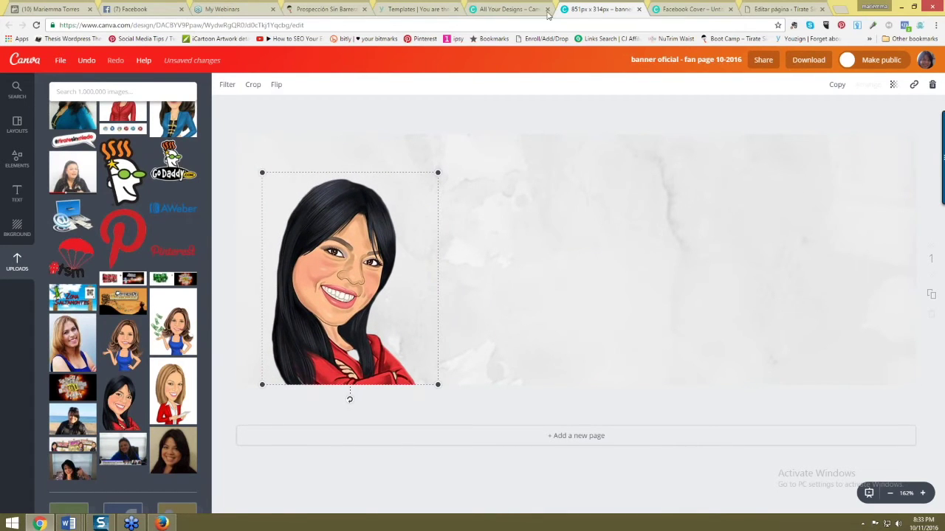
# - Close the spare All Your Designs and Facebook Cover tabs in Chrome
pyautogui.click(48, 8)
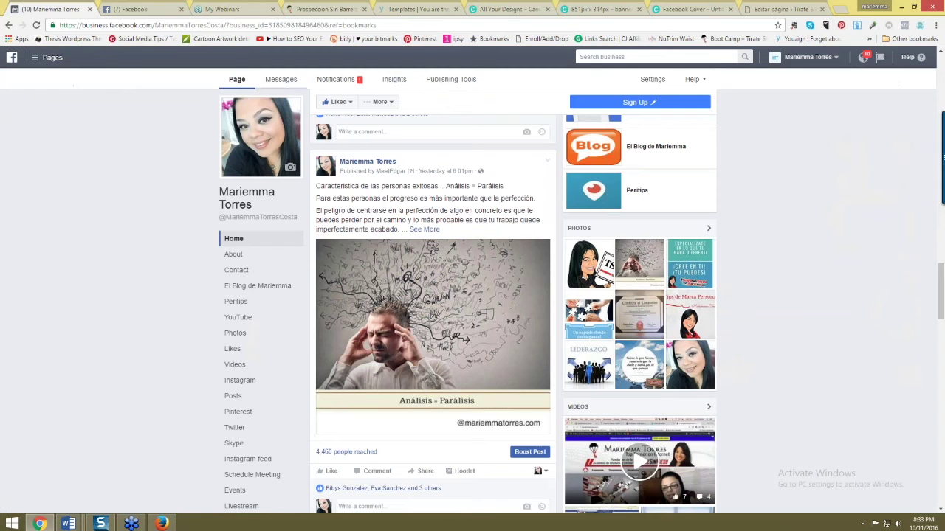
pyautogui.scroll(1, 359, 150)
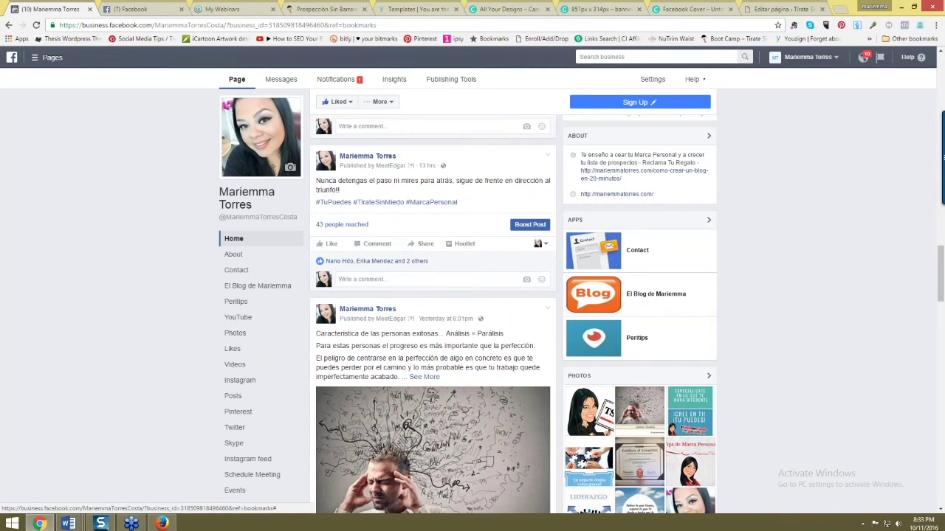
pyautogui.click(568, 9)
pyautogui.click(547, 9)
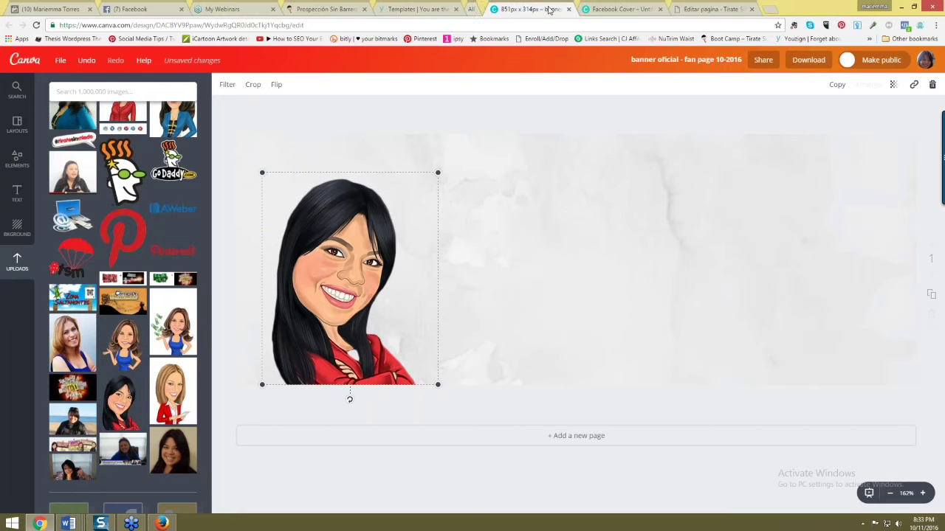
pyautogui.click(641, 9)
# - Close the banner-size article and Yahoo results tabs in Firefox and return to Canva
pyautogui.hotkey('alt', 'Tab')
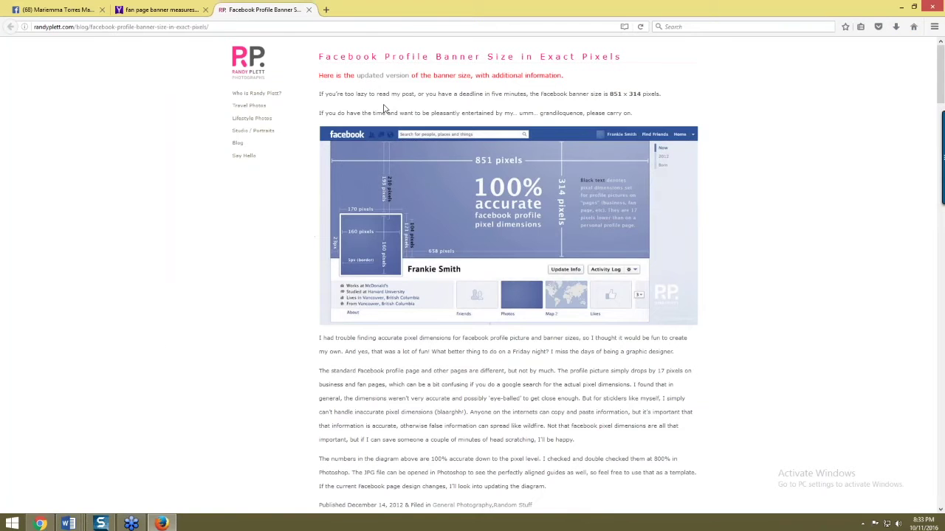
pyautogui.click(309, 10)
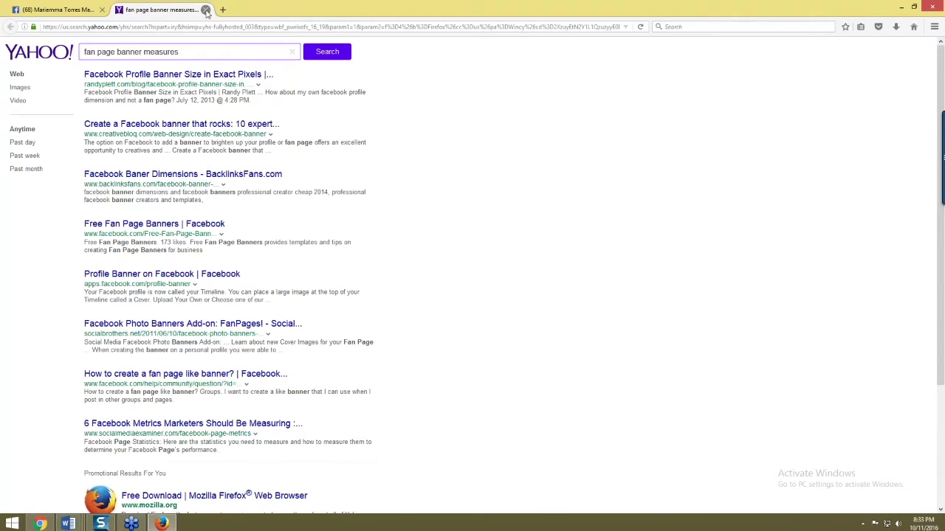
pyautogui.click(205, 10)
pyautogui.hotkey('alt', 'Tab')
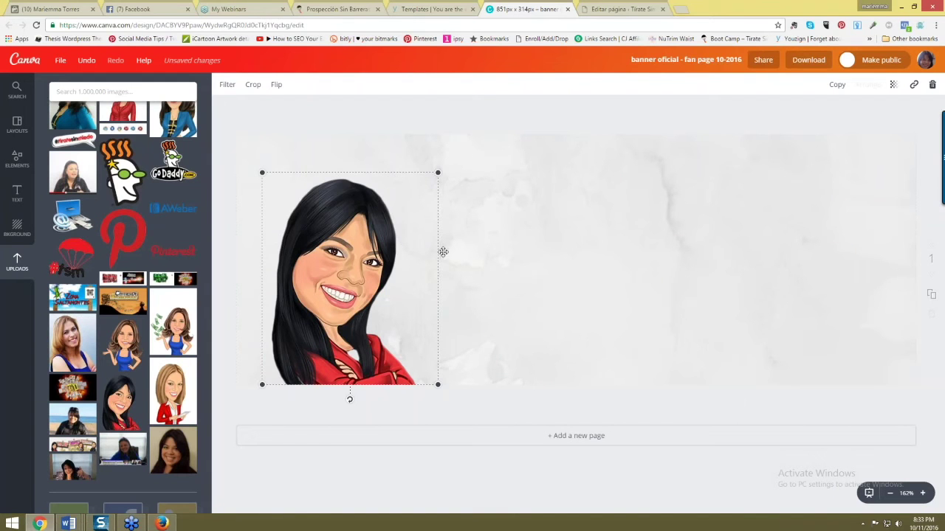
# - Enlarge the caricature slightly and add the 3D BLOG graphic lower on the banner
pyautogui.click(404, 186)
pyautogui.moveTo(441, 169); pyautogui.dragTo(445, 163)
pyautogui.click(238, 283)
pyautogui.scroll(10, 167, 347)
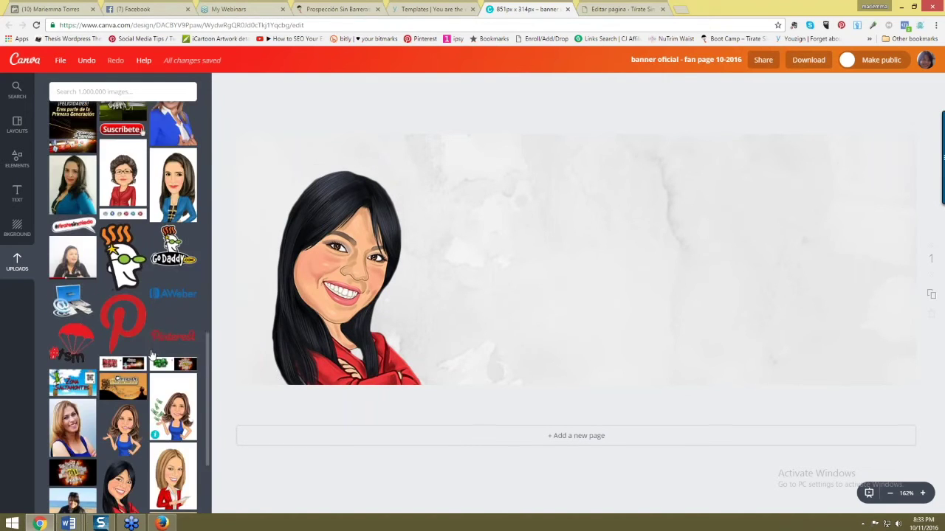
pyautogui.scroll(6, 155, 319)
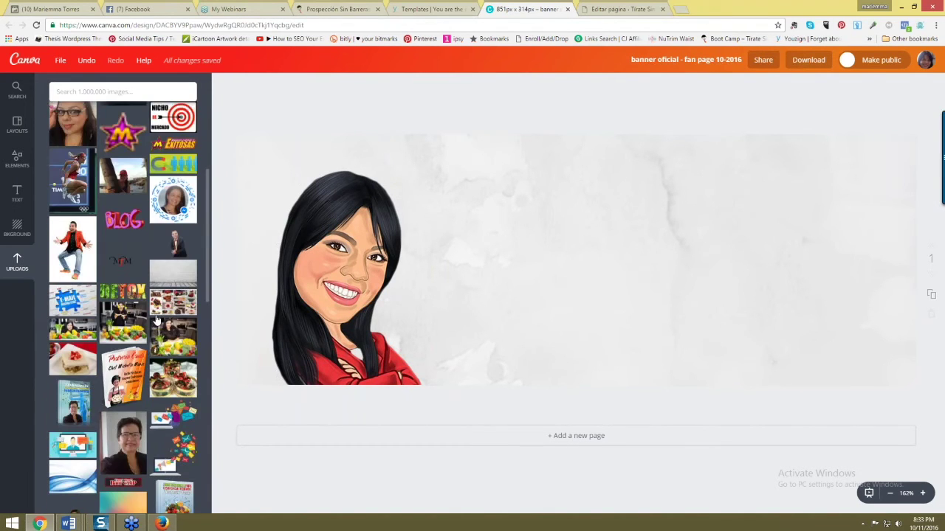
pyautogui.click(123, 312)
pyautogui.moveTo(506, 329); pyautogui.dragTo(507, 386)
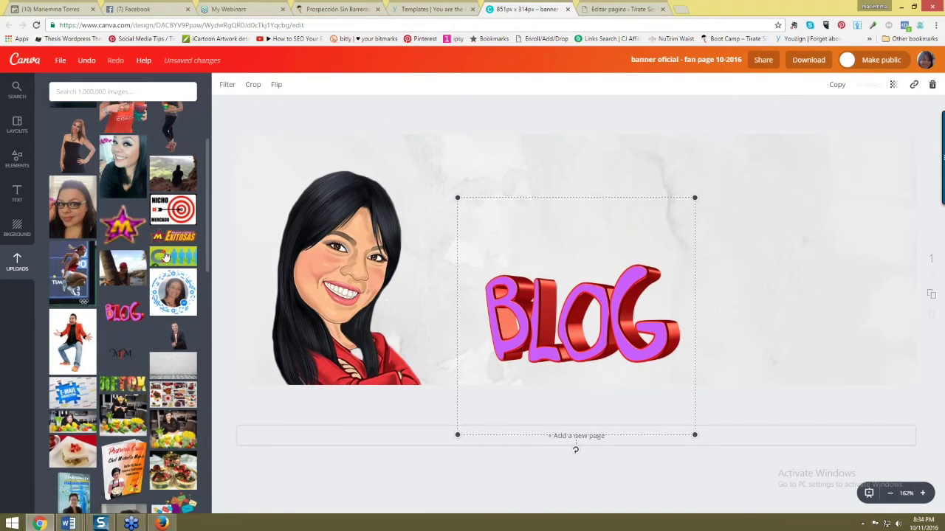
pyautogui.scroll(2, 92, 251)
pyautogui.scroll(3, 91, 251)
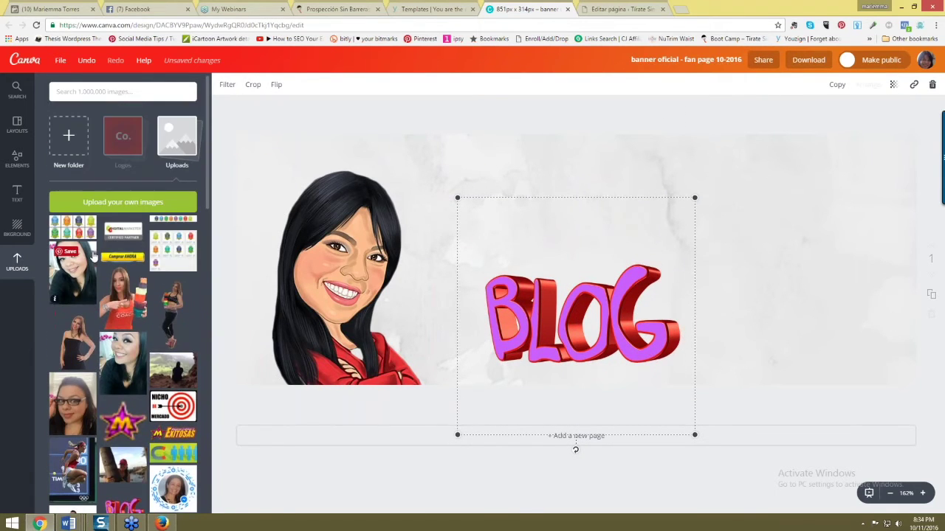
pyautogui.click(546, 255)
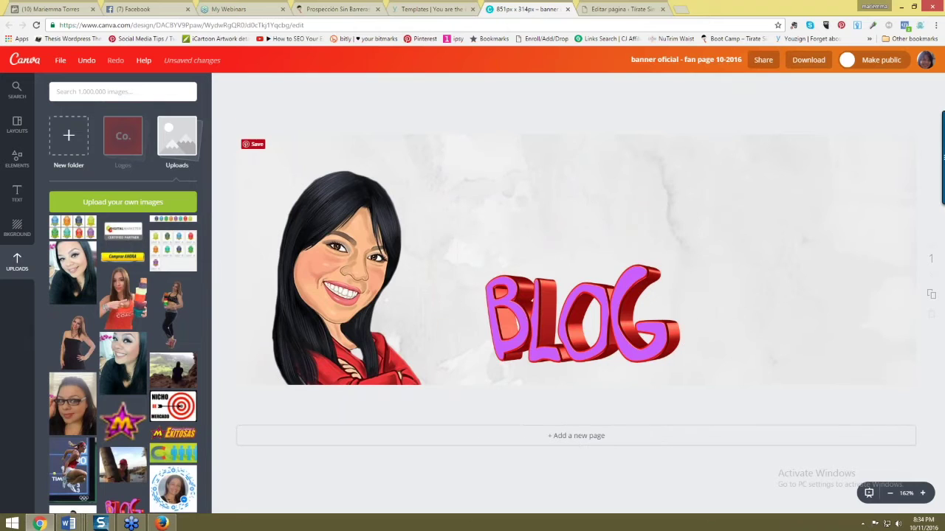
# - Shrink the DigitalMarketer Certified Partner badge and place it beside BLOG at lower right
pyautogui.moveTo(530, 226); pyautogui.dragTo(720, 171)
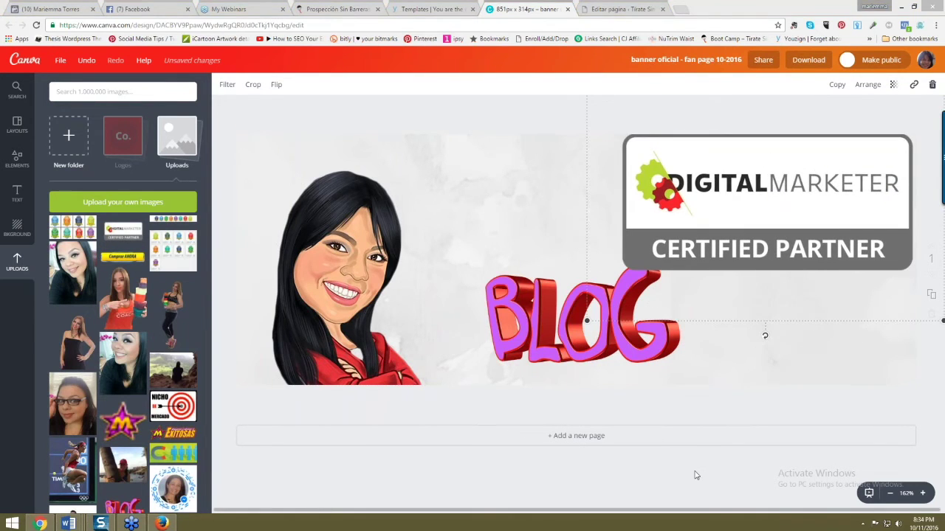
pyautogui.moveTo(587, 320); pyautogui.dragTo(676, 254)
pyautogui.moveTo(739, 210); pyautogui.dragTo(722, 360)
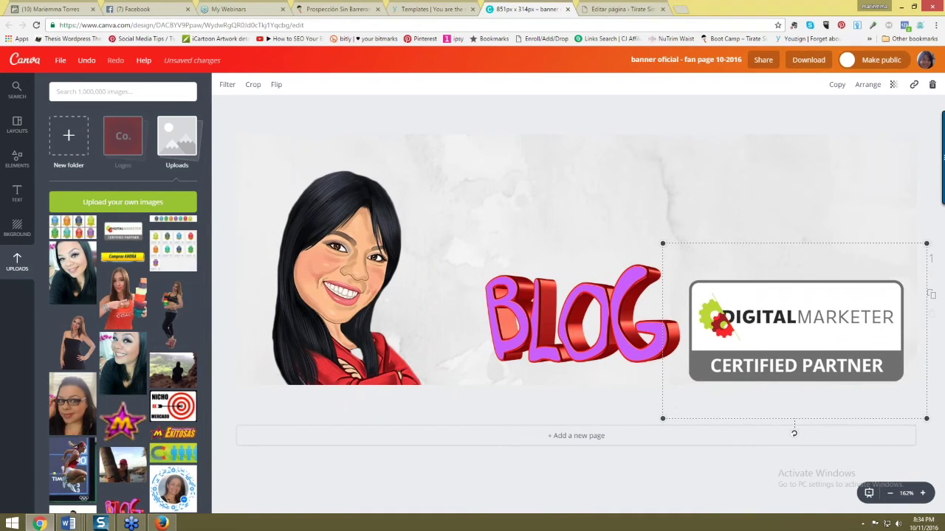
pyautogui.moveTo(663, 418); pyautogui.dragTo(683, 417)
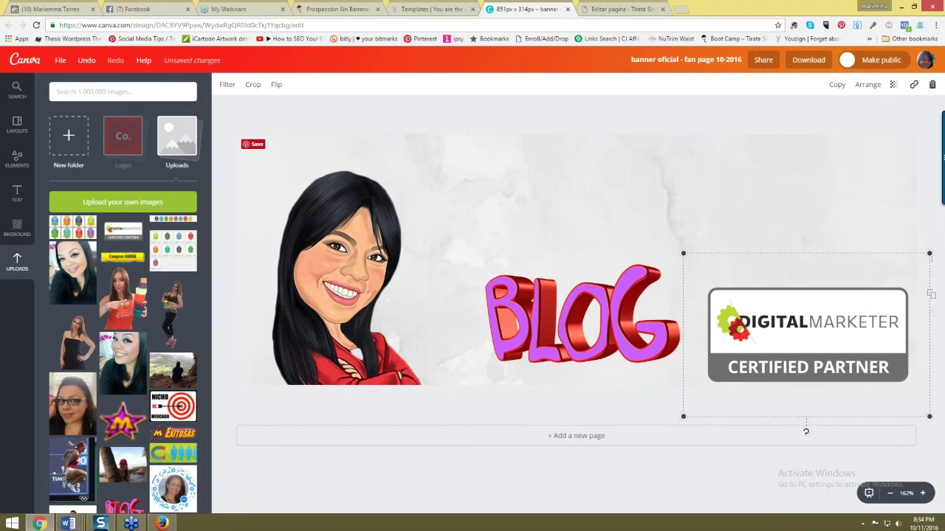
# - Place the red parachute #tsm image at the banner's upper right, then show the Logos folder
pyautogui.scroll(-4, 111, 347)
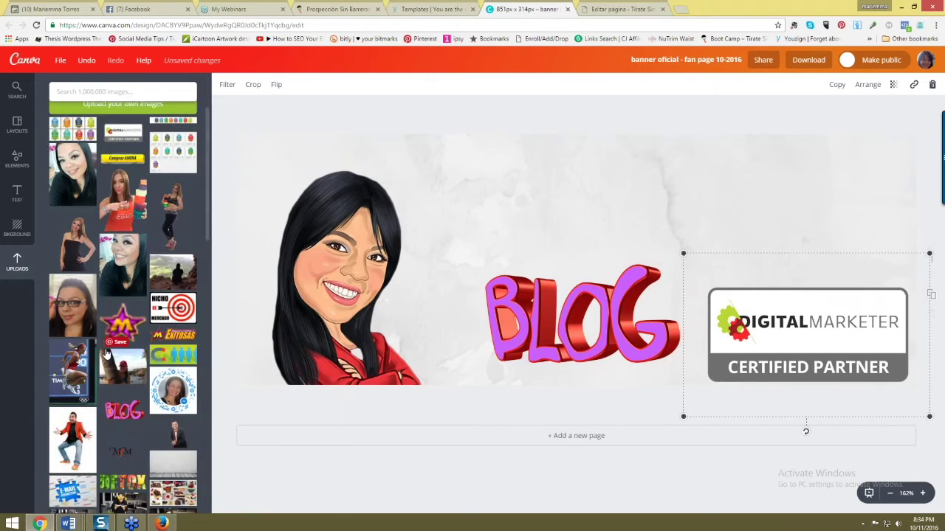
pyautogui.scroll(-3, 111, 354)
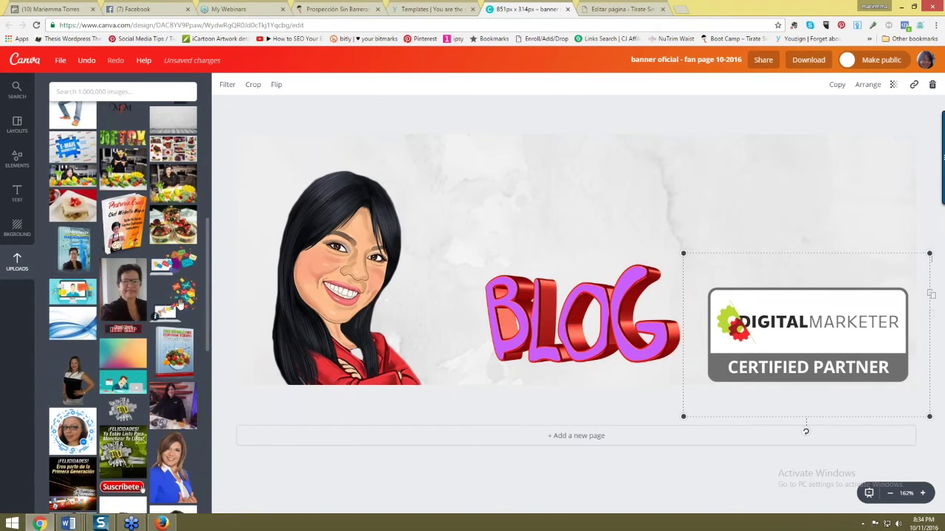
pyautogui.scroll(-7, 177, 288)
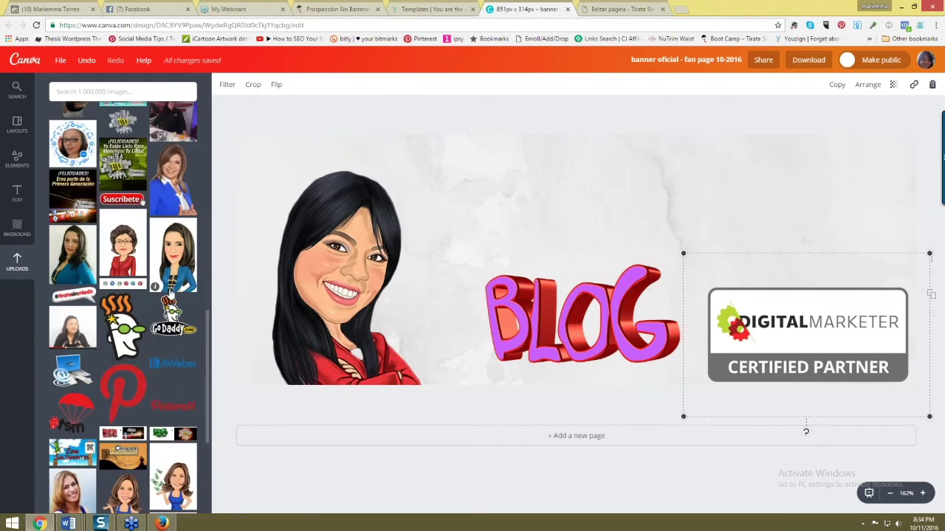
pyautogui.moveTo(72, 304); pyautogui.dragTo(855, 273)
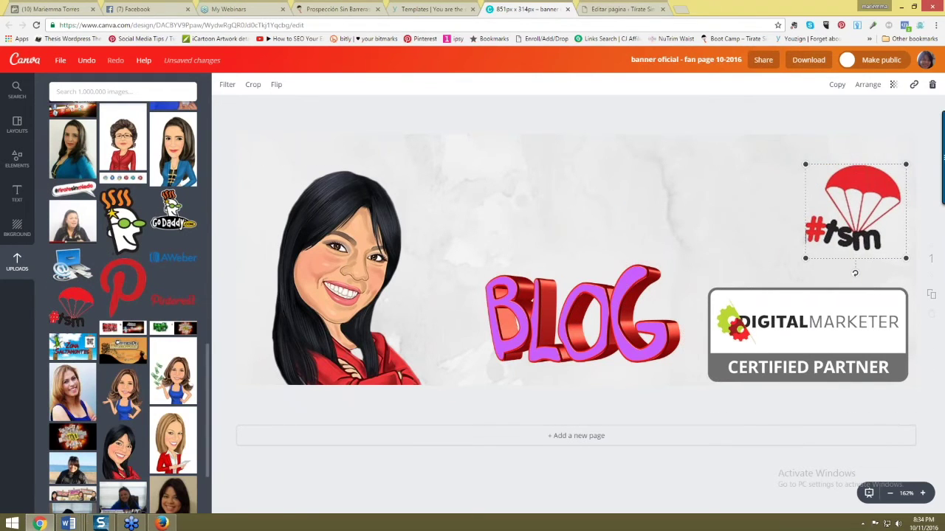
pyautogui.scroll(2, 172, 471)
pyautogui.scroll(10, 171, 471)
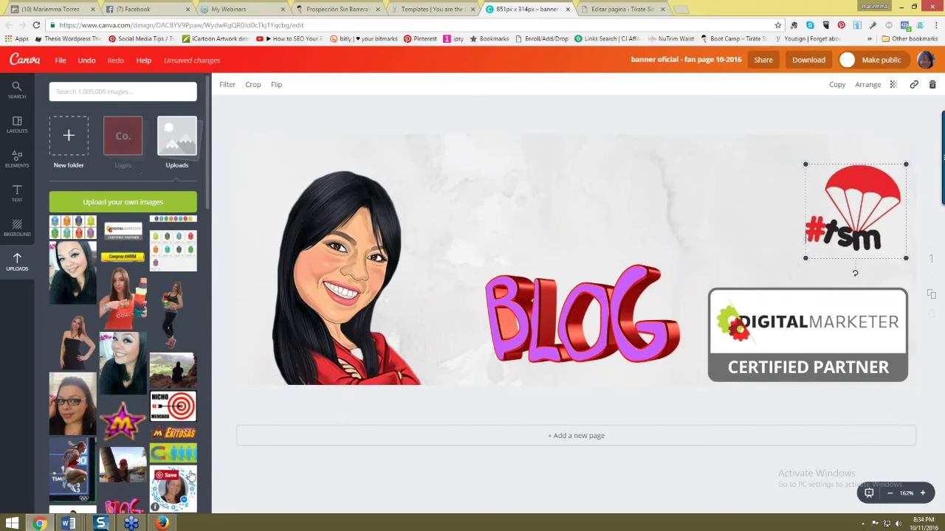
pyautogui.click(123, 136)
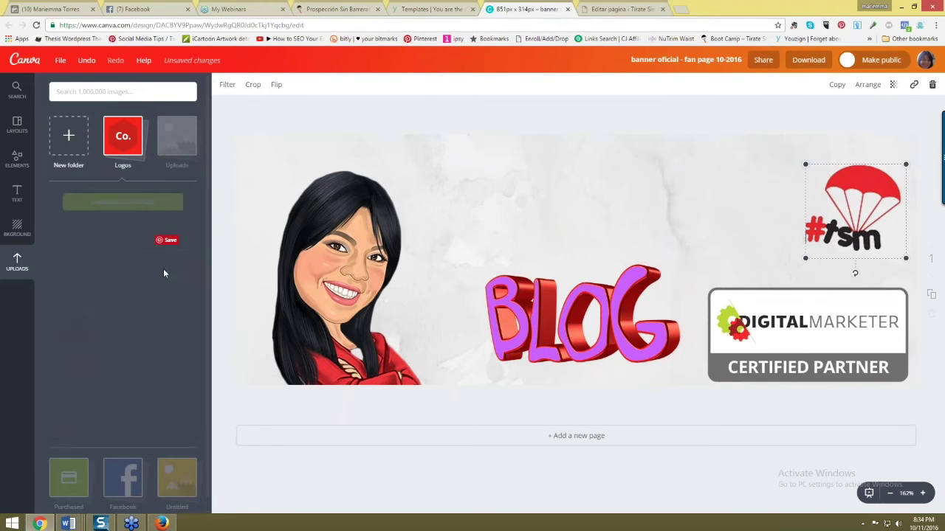
# - Add the red-circle MTM monogram, shrink it, and set it just above the DigitalMarketer badge
pyautogui.click(173, 409)
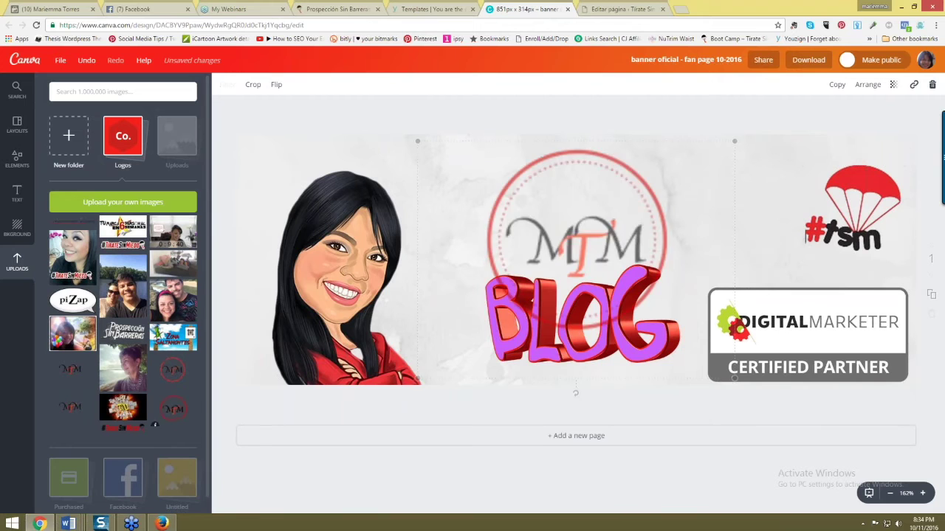
pyautogui.moveTo(734, 378); pyautogui.dragTo(494, 212)
pyautogui.moveTo(468, 172); pyautogui.dragTo(747, 253)
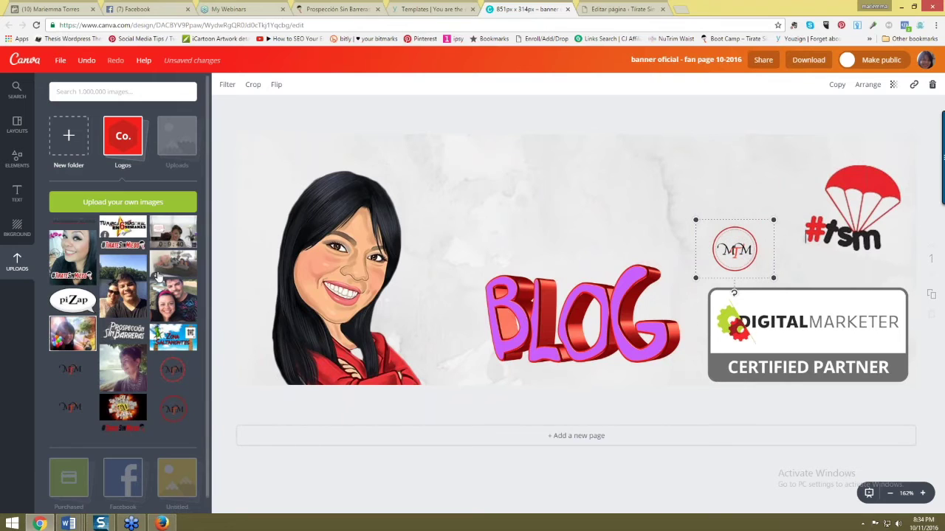
pyautogui.scroll(-1, 157, 333)
pyautogui.scroll(1, 158, 399)
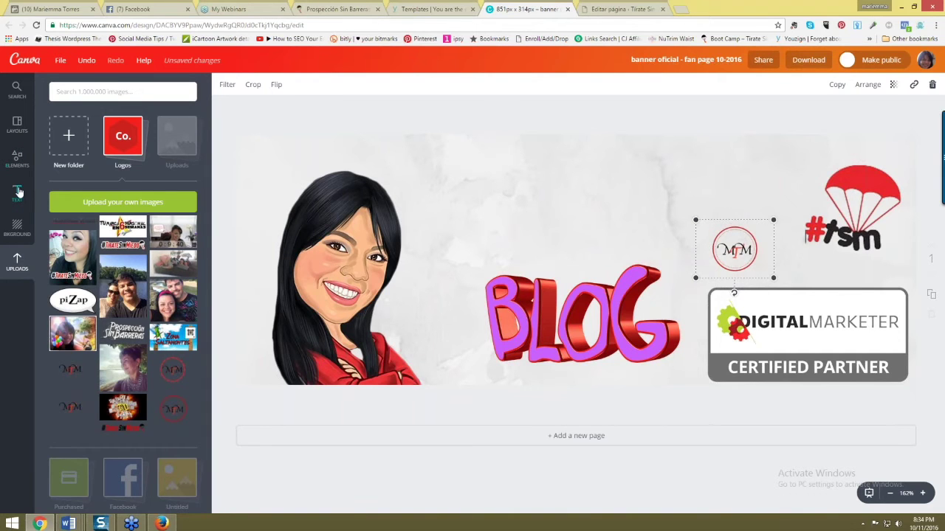
pyautogui.click(18, 193)
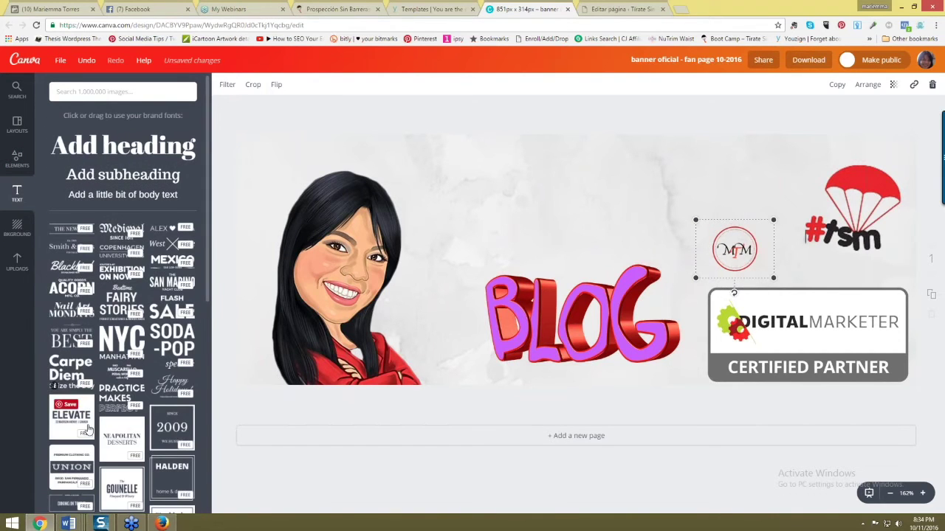
# - Add a subheading text box above BLOG and type the owner's name
pyautogui.scroll(-5, 89, 429)
pyautogui.scroll(3, 120, 432)
pyautogui.scroll(2, 120, 431)
pyautogui.click(158, 176)
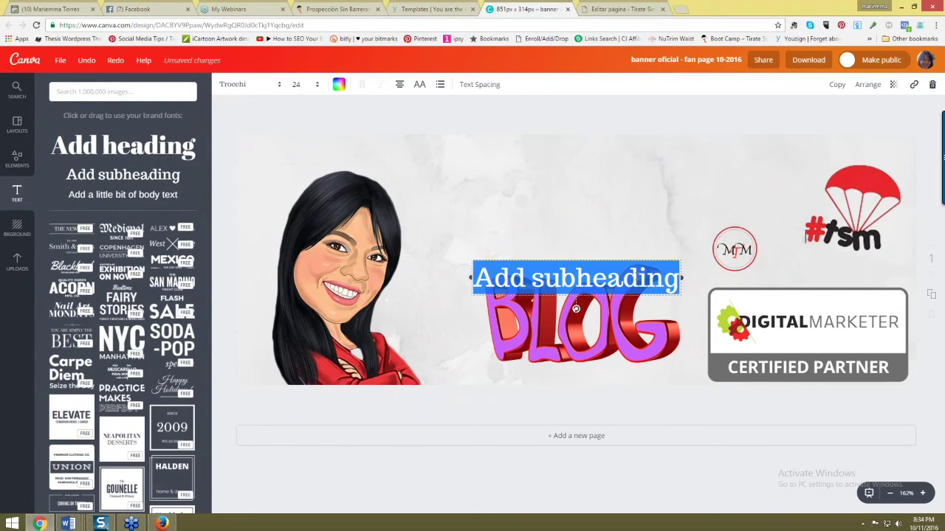
pyautogui.moveTo(635, 254); pyautogui.dragTo(626, 177)
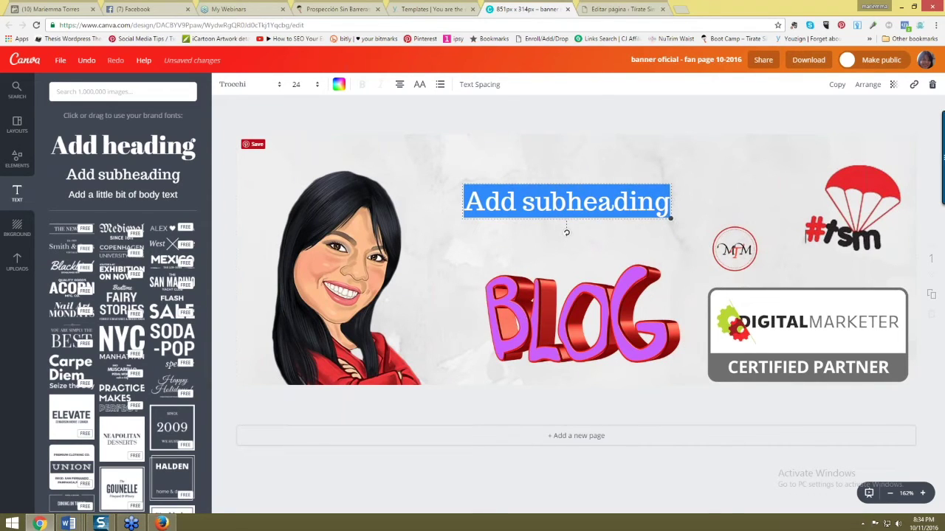
pyautogui.write('mariemma torres')
# - Set the name to Allura, size 56, widened to one line and placed above BLOG
pyautogui.hotkey('ctrl', 'a')
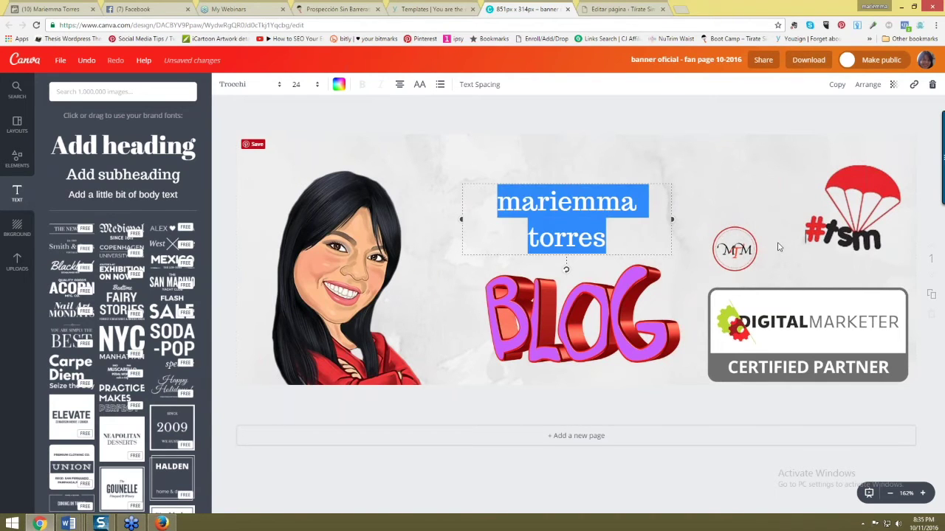
pyautogui.click(249, 84)
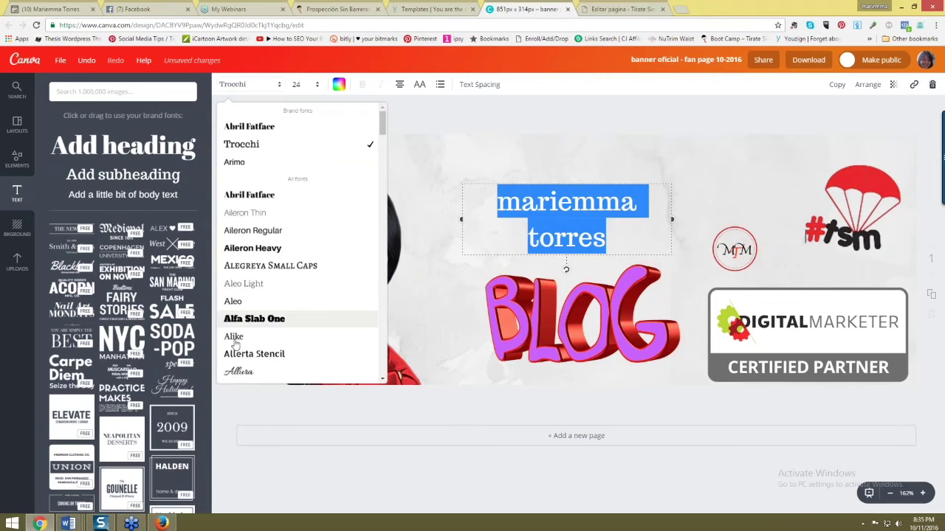
pyautogui.click(238, 373)
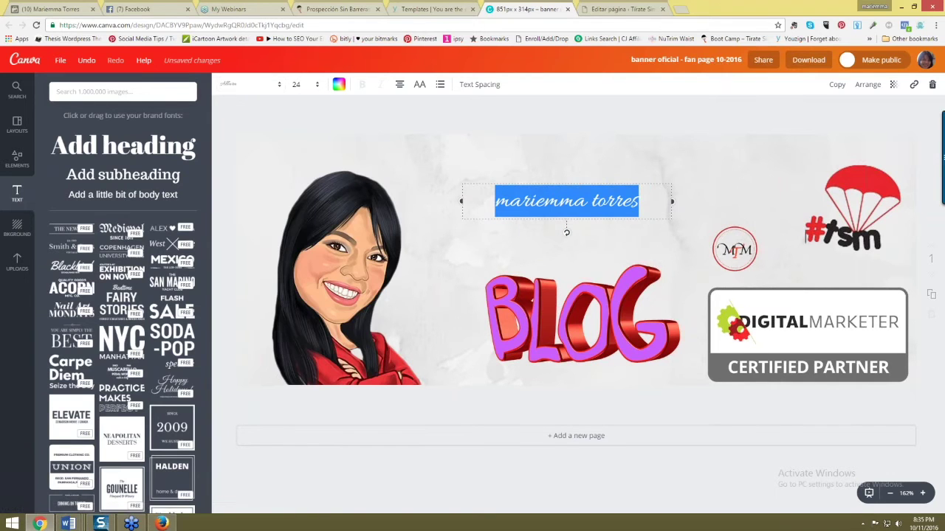
pyautogui.click(294, 84)
pyautogui.click(305, 317)
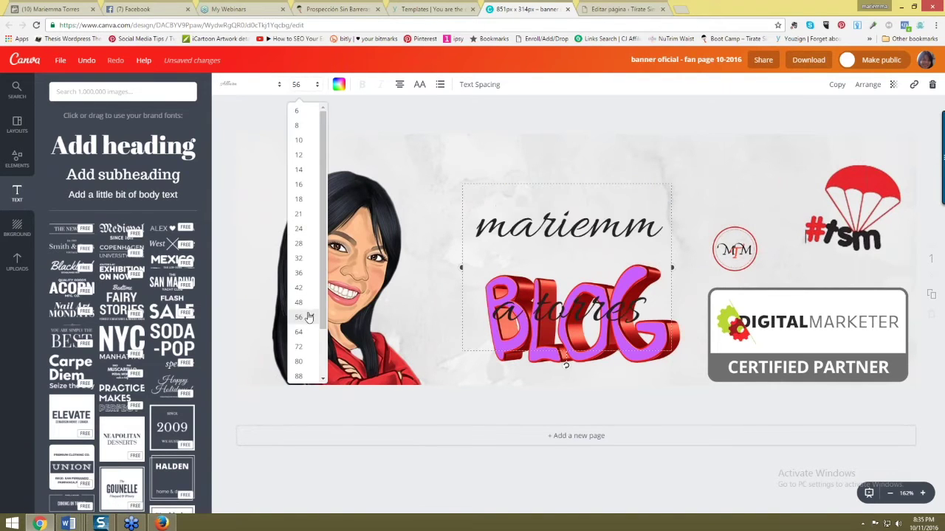
pyautogui.moveTo(672, 267); pyautogui.dragTo(860, 226)
pyautogui.moveTo(676, 261); pyautogui.dragTo(575, 213)
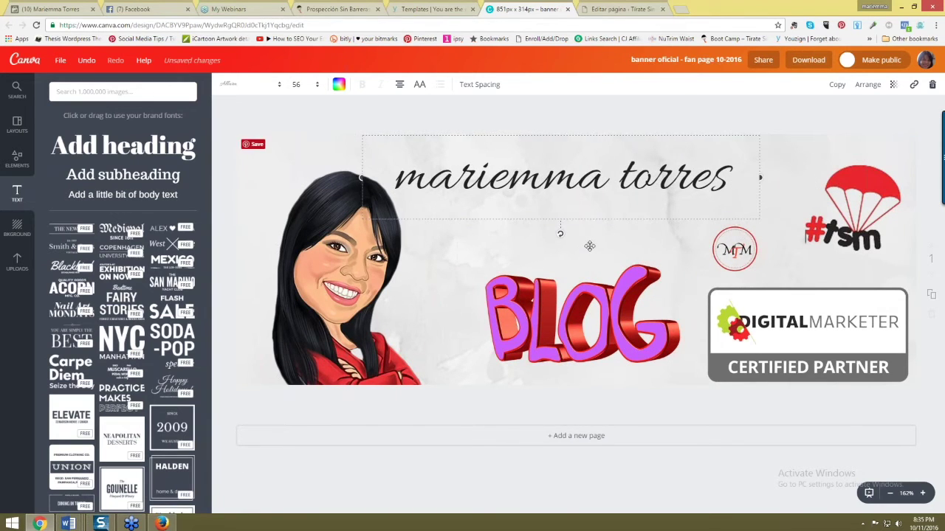
# - Colour the name title red and add another subheading text box
pyautogui.click(581, 177)
pyautogui.click(338, 84)
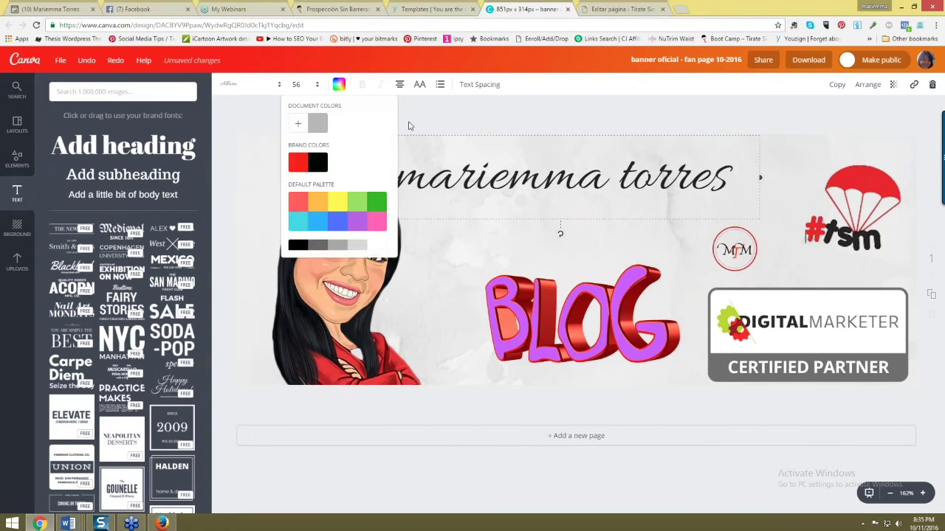
pyautogui.click(315, 160)
pyautogui.click(558, 272)
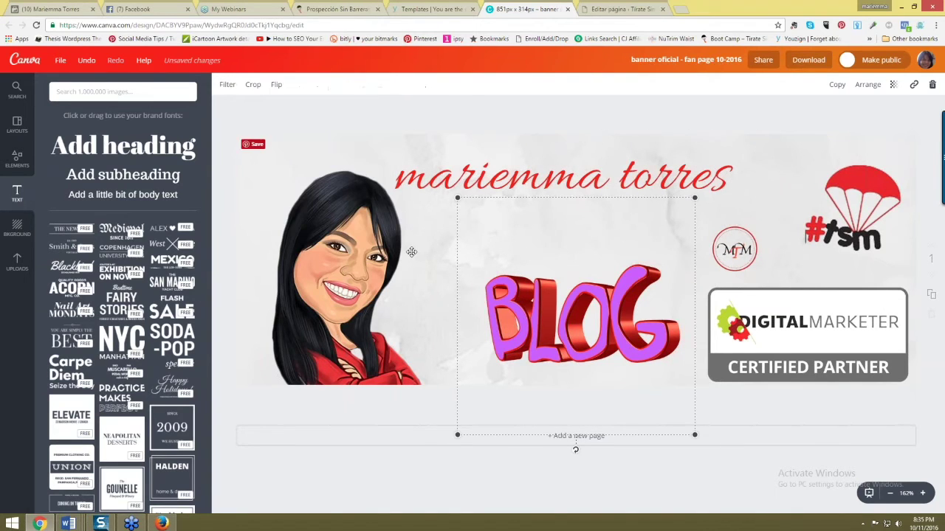
pyautogui.click(171, 183)
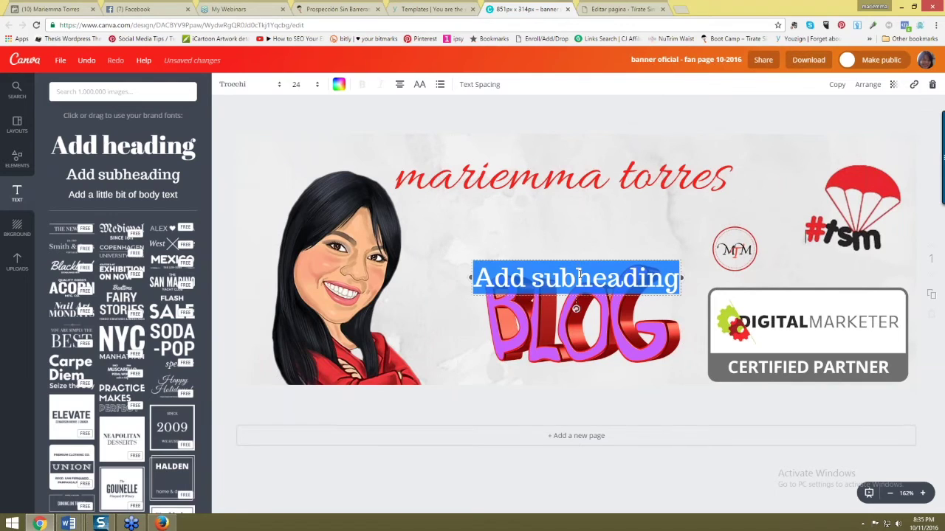
# - Place the new box above BLOG and type 'Enseñandote a crear tu Marca Personal'
pyautogui.moveTo(575, 255); pyautogui.dragTo(560, 218)
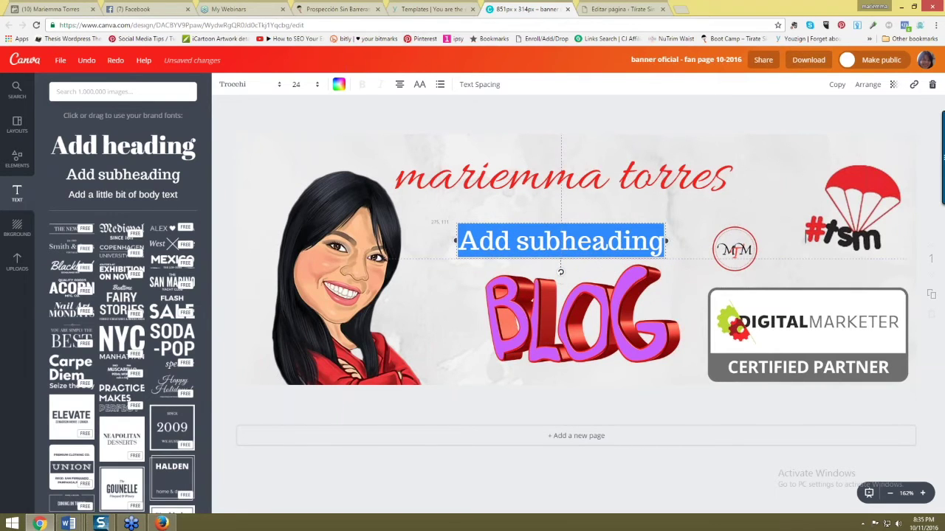
pyautogui.write('ayudan')
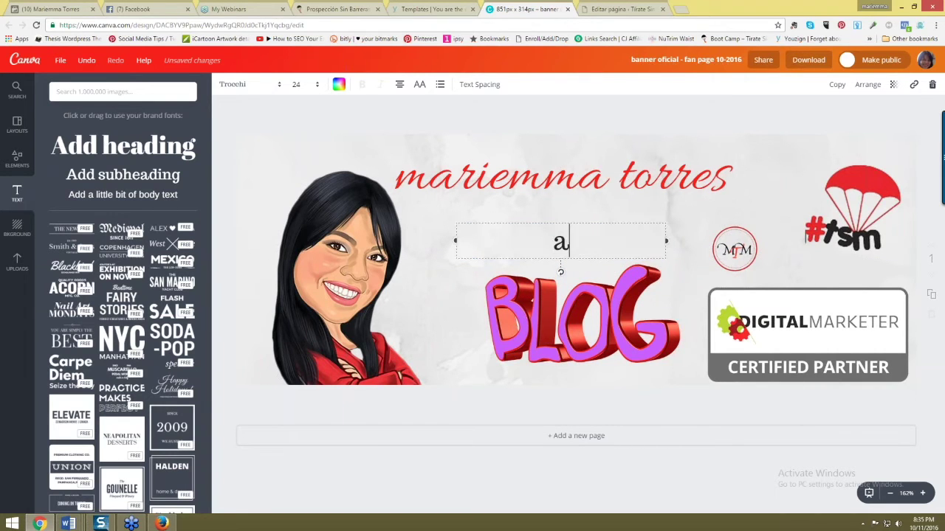
pyautogui.press('BackSpace')
pyautogui.press('BackSpace')
pyautogui.press('BackSpace')
pyautogui.press('BackSpace')
pyautogui.press('BackSpace')
pyautogui.press('BackSpace')
pyautogui.write('Ensena')
pyautogui.press('BackSpace')
pyautogui.press('BackSpace')
pyautogui.write('ñandote a crear tu ma')
pyautogui.press('BackSpace')
pyautogui.press('BackSpace')
pyautogui.write('marca personal')
pyautogui.press('BackSpace')
pyautogui.write('M')
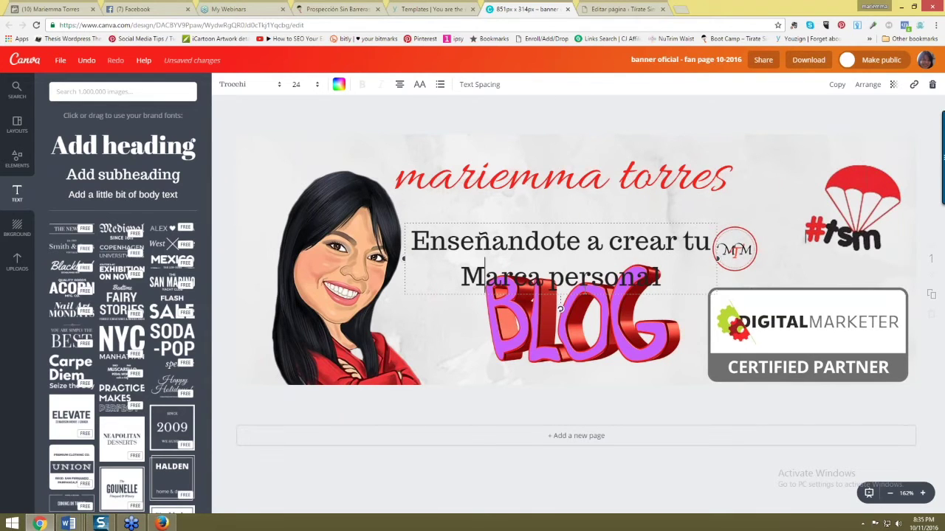
pyautogui.press('BackSpace')
pyautogui.write('P')
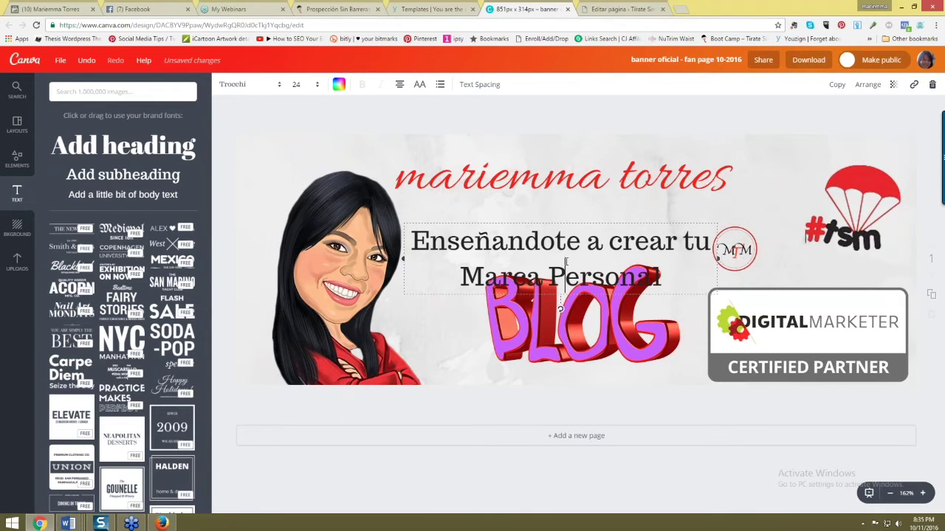
# - Capitalise the first letters of the name and surname, then enlarge the name title
pyautogui.click(398, 177)
pyautogui.click(428, 177)
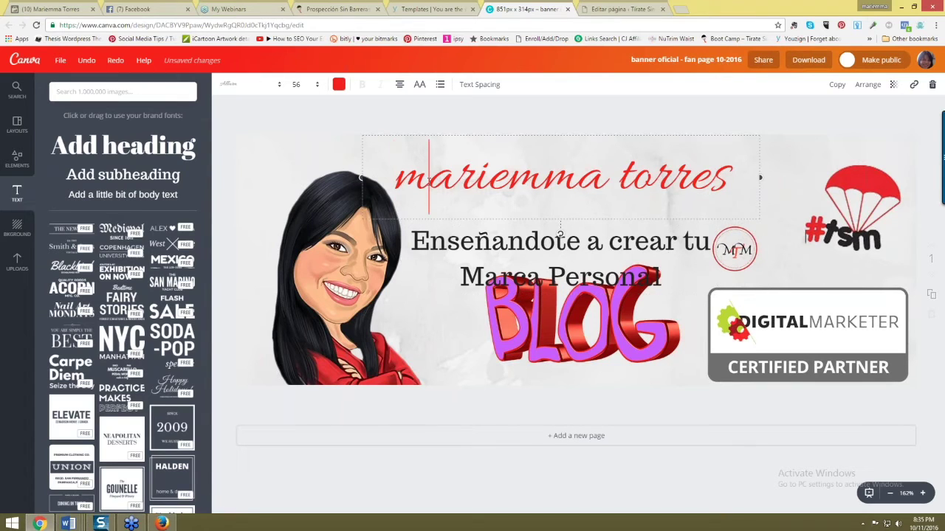
pyautogui.press('BackSpace')
pyautogui.write('M')
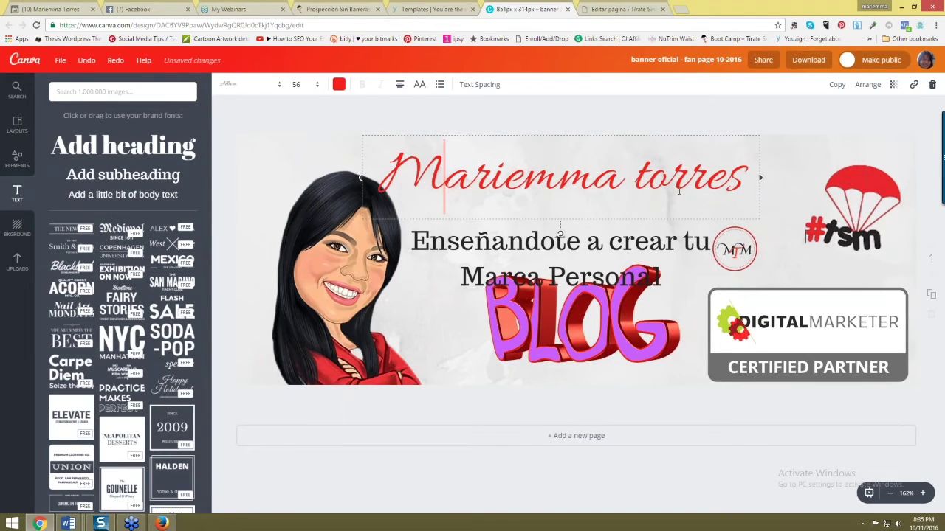
pyautogui.click(634, 177)
pyautogui.press('Right')
pyautogui.press('BackSpace')
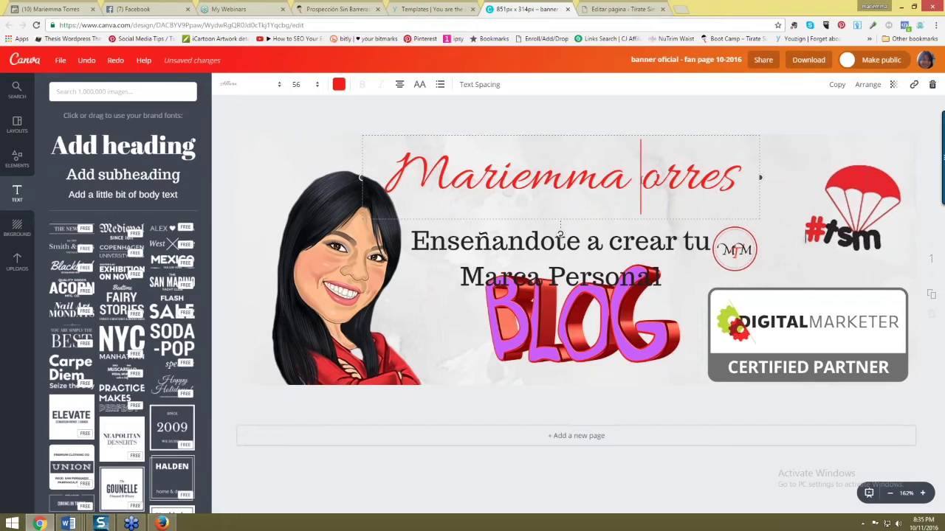
pyautogui.write('T')
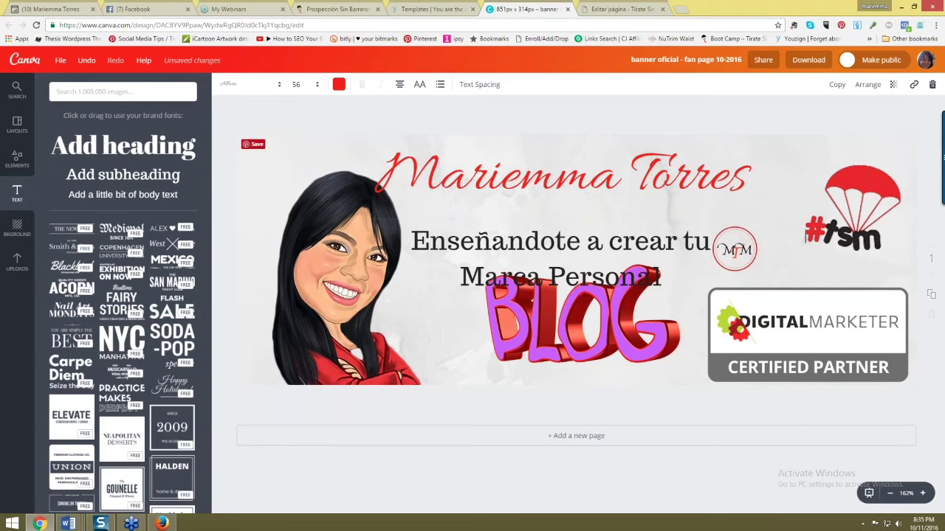
pyautogui.press('Home')
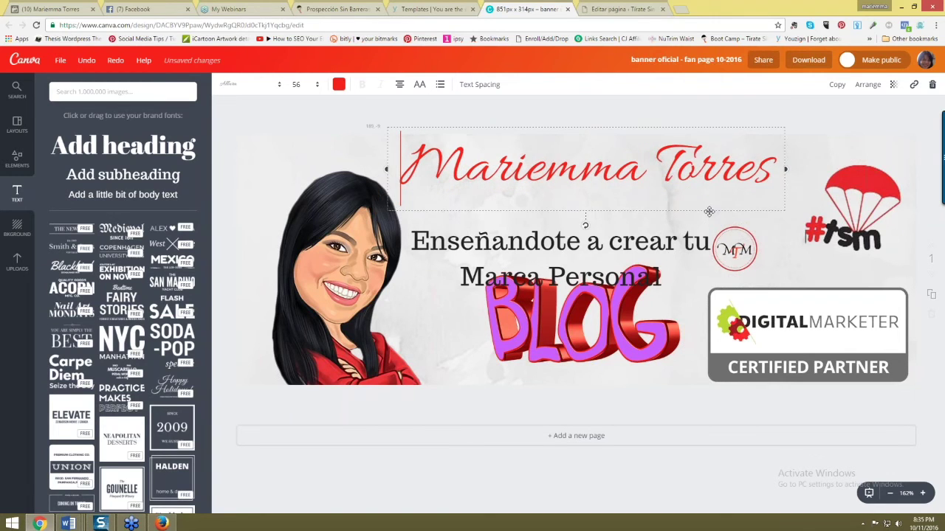
pyautogui.moveTo(717, 169); pyautogui.dragTo(772, 169)
pyautogui.click(636, 243)
# - Shrink the BLOG graphic and shift it left and down
pyautogui.click(560, 355)
pyautogui.moveTo(694, 434); pyautogui.dragTo(647, 380)
pyautogui.moveTo(569, 348); pyautogui.dragTo(561, 391)
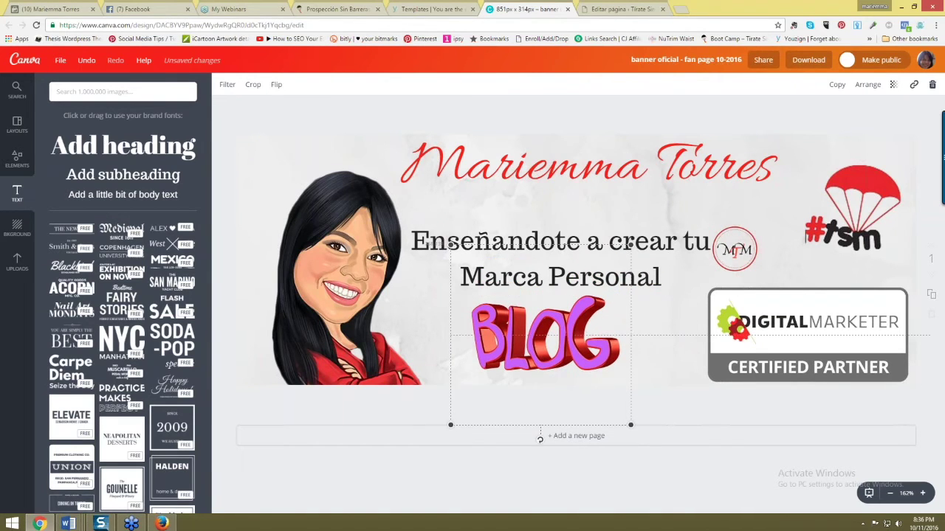
pyautogui.click(676, 237)
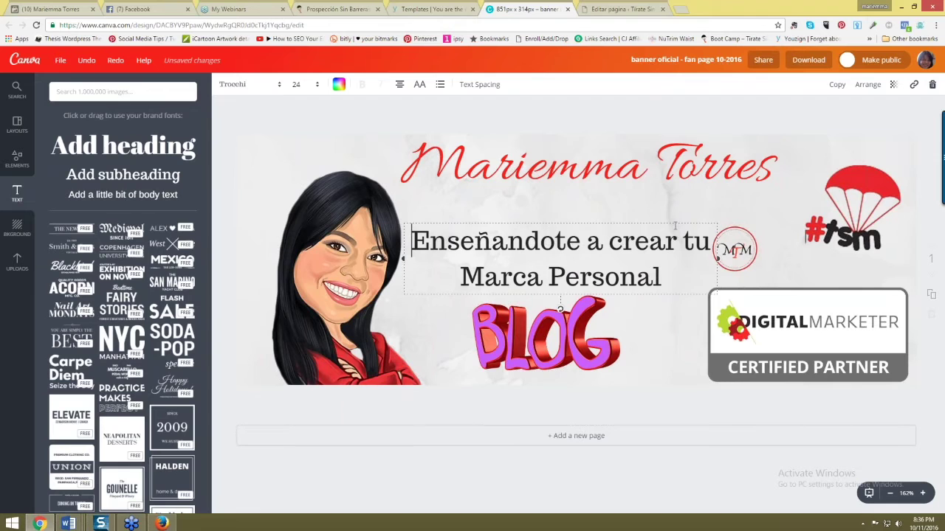
pyautogui.moveTo(672, 222); pyautogui.dragTo(679, 196)
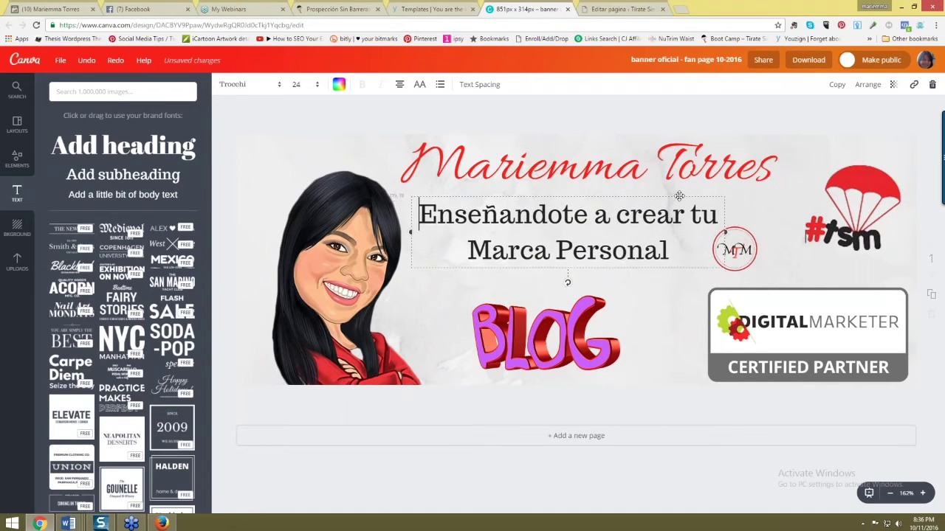
pyautogui.moveTo(734, 250); pyautogui.dragTo(764, 260)
pyautogui.click(679, 333)
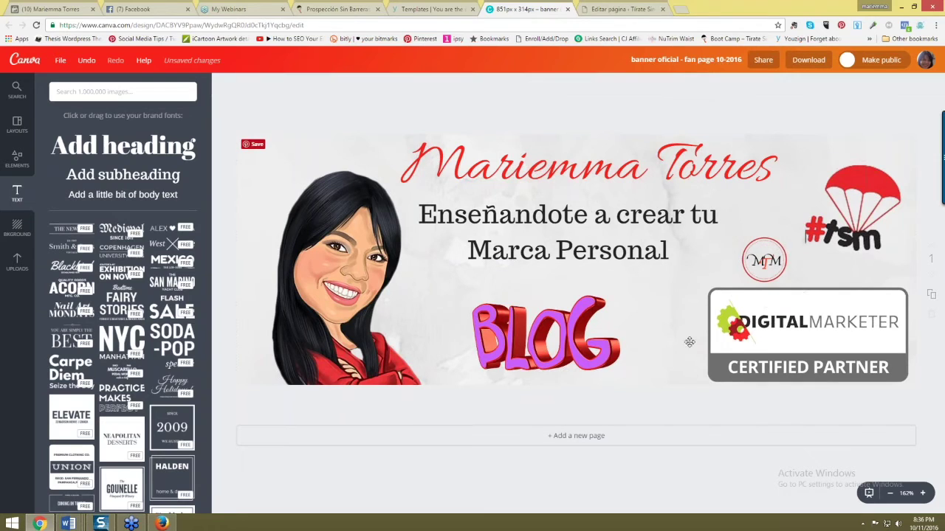
pyautogui.moveTo(537, 341); pyautogui.dragTo(553, 341)
pyautogui.click(362, 122)
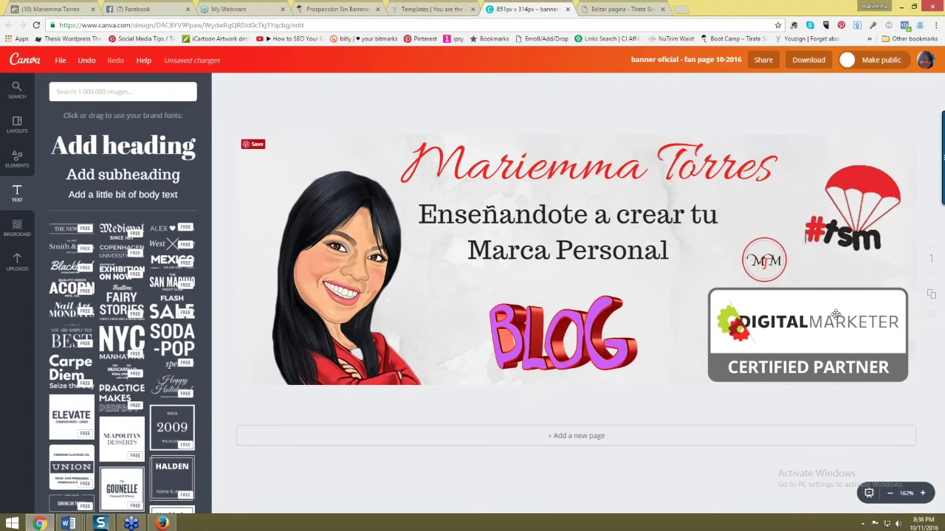
# - Download the banner as a PNG image and close its preview
pyautogui.click(807, 62)
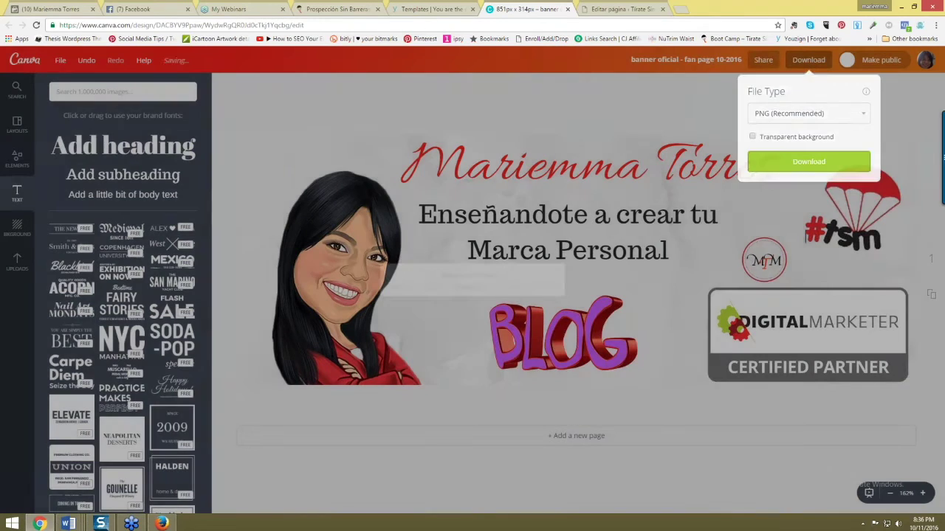
pyautogui.click(784, 160)
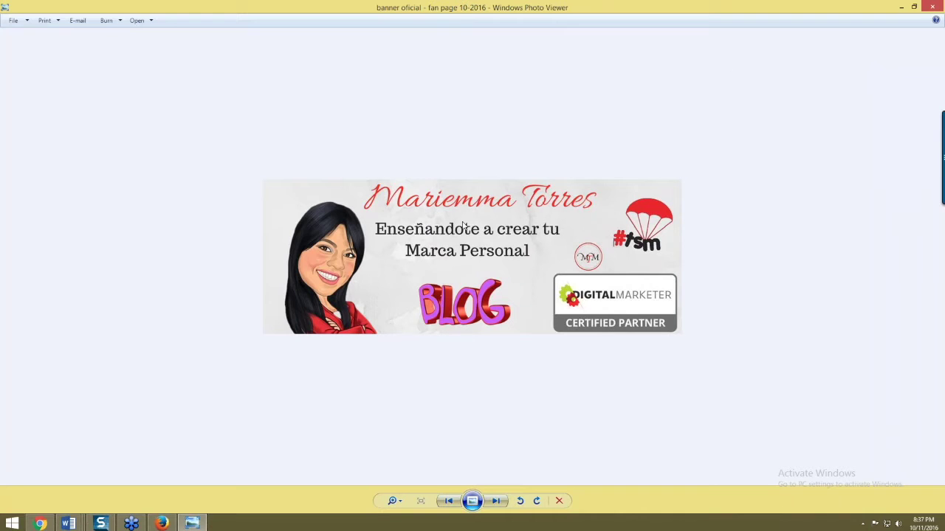
pyautogui.click(932, 7)
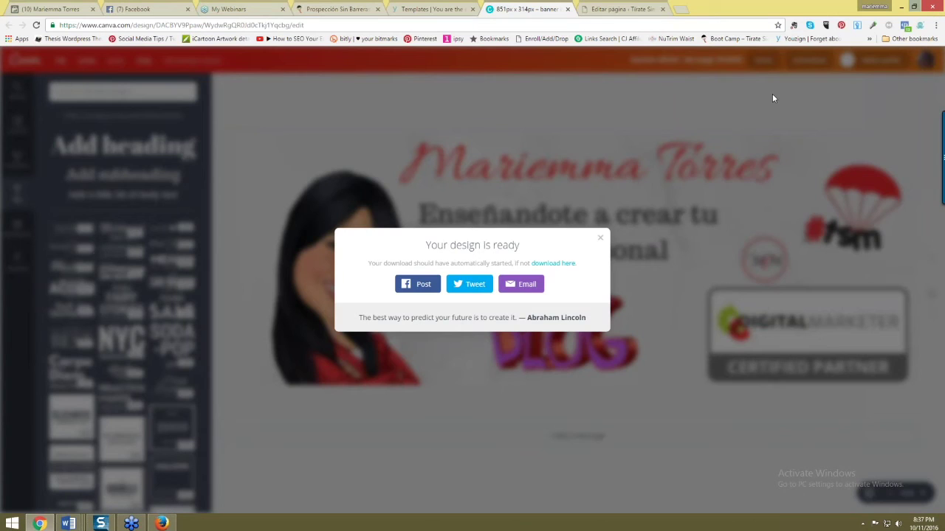
# - Dismiss the design-ready notice and select the word Enseñandote in the heading
pyautogui.click(600, 238)
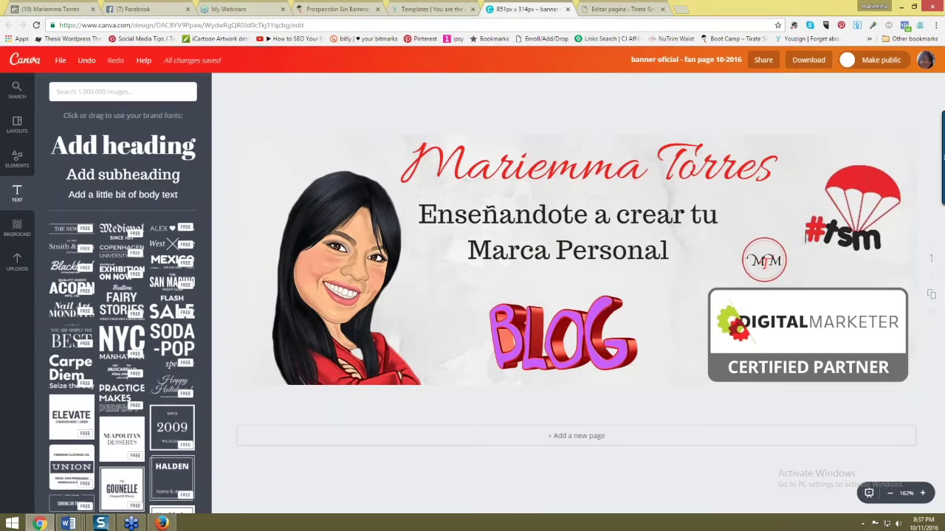
pyautogui.doubleClick(505, 223)
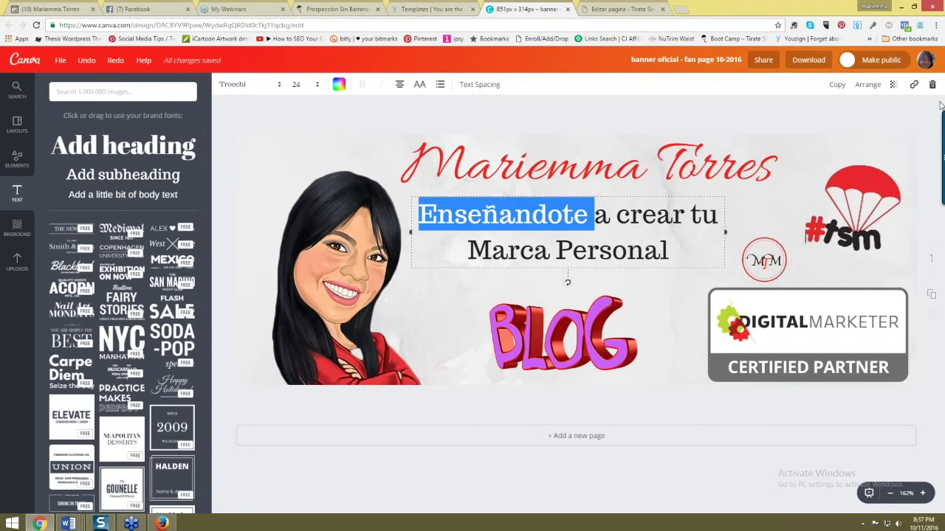
# - On the Facebook page, start uploading a cover photo from the Downloads folder
pyautogui.click(161, 523)
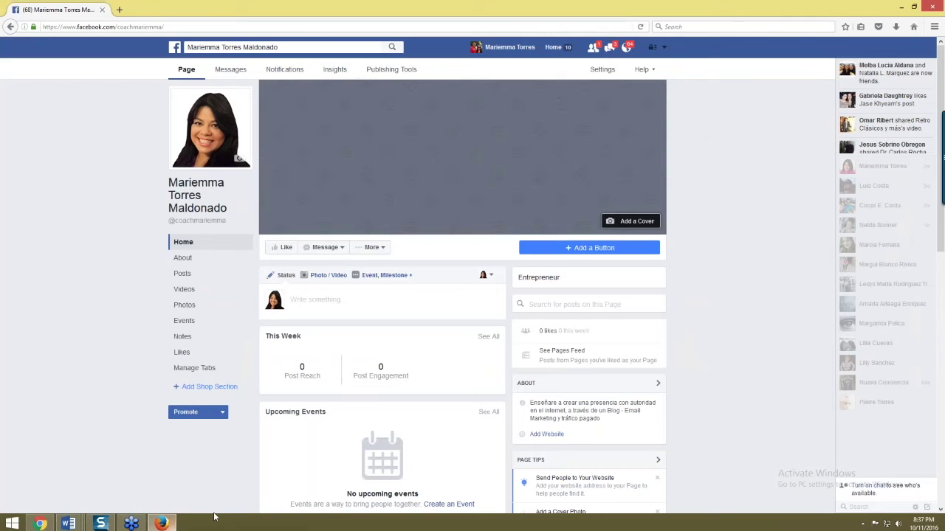
pyautogui.click(639, 222)
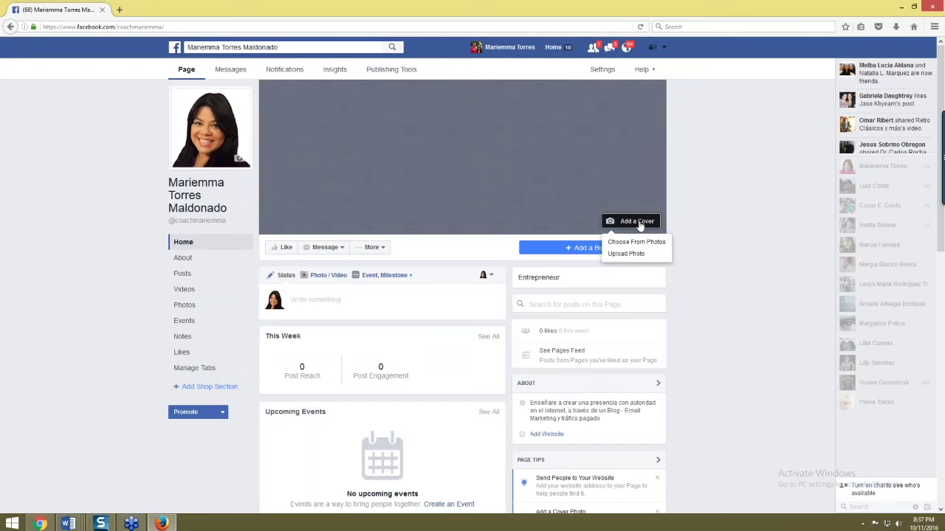
pyautogui.click(626, 253)
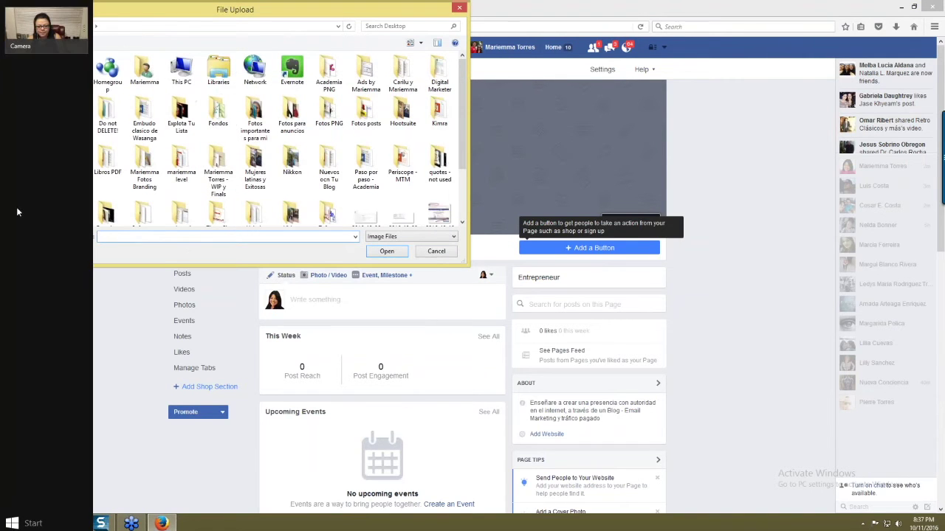
pyautogui.click(43, 152)
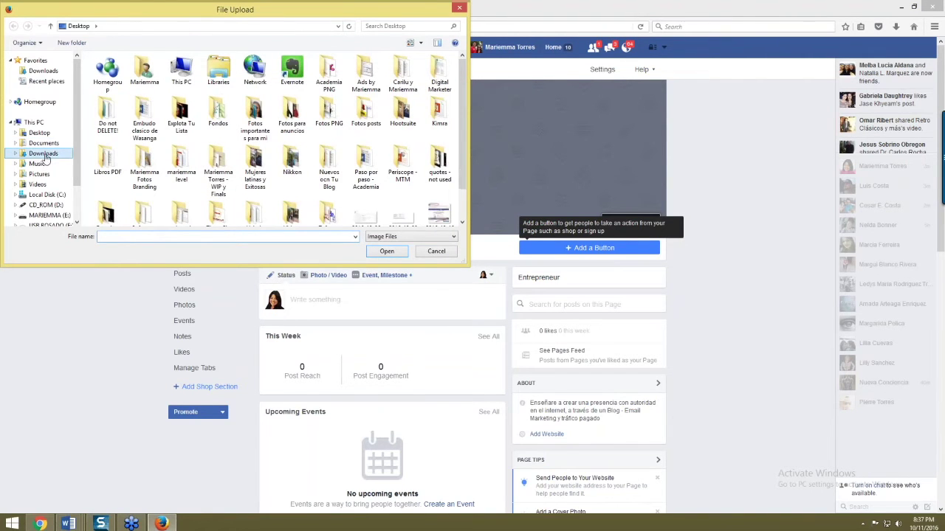
pyautogui.click(446, 142)
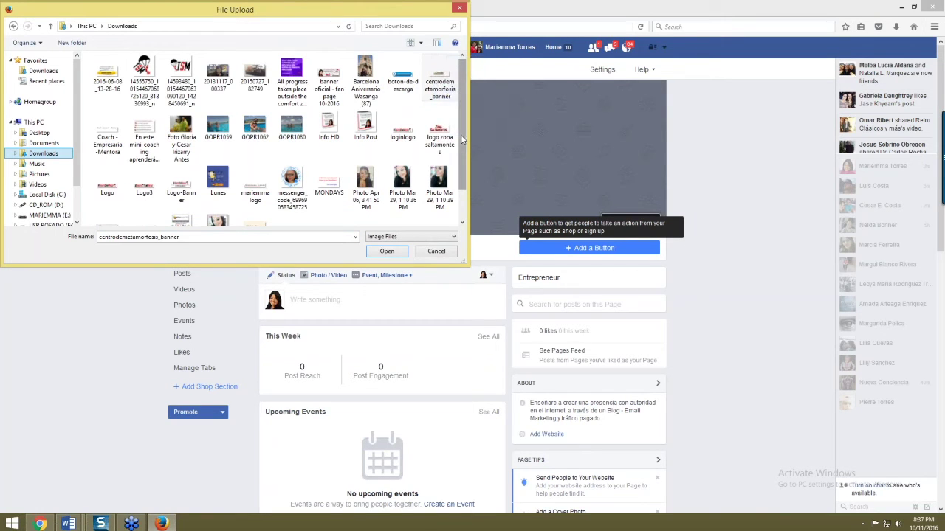
# - Upload 'banner oficial - fan page 10-2016' as cover, then nudge Canva's Digital Marketer badge left
pyautogui.moveTo(462, 145); pyautogui.dragTo(463, 170)
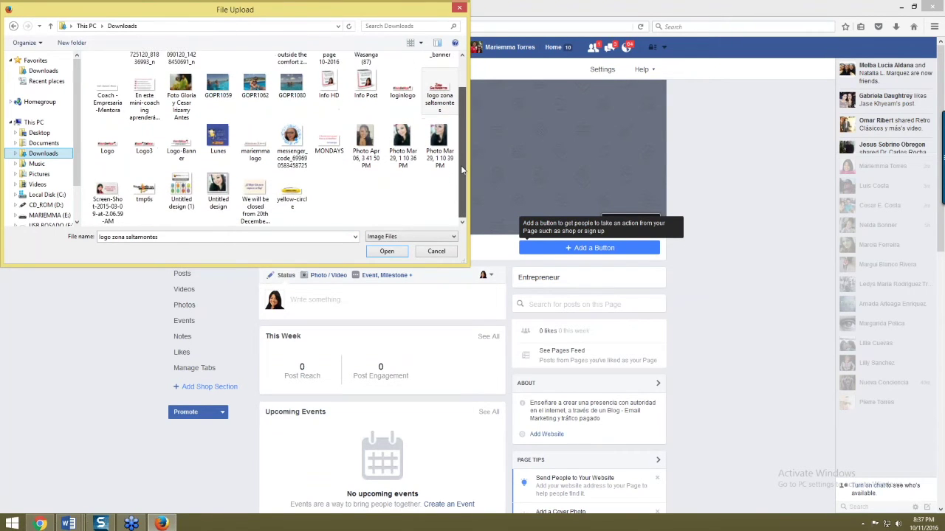
pyautogui.moveTo(463, 171); pyautogui.dragTo(467, 136)
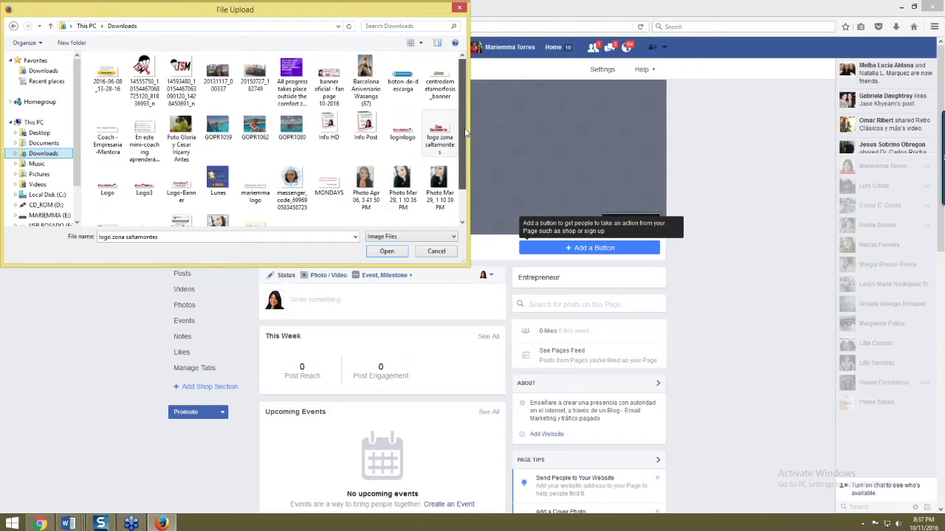
pyautogui.moveTo(466, 133); pyautogui.dragTo(459, 159)
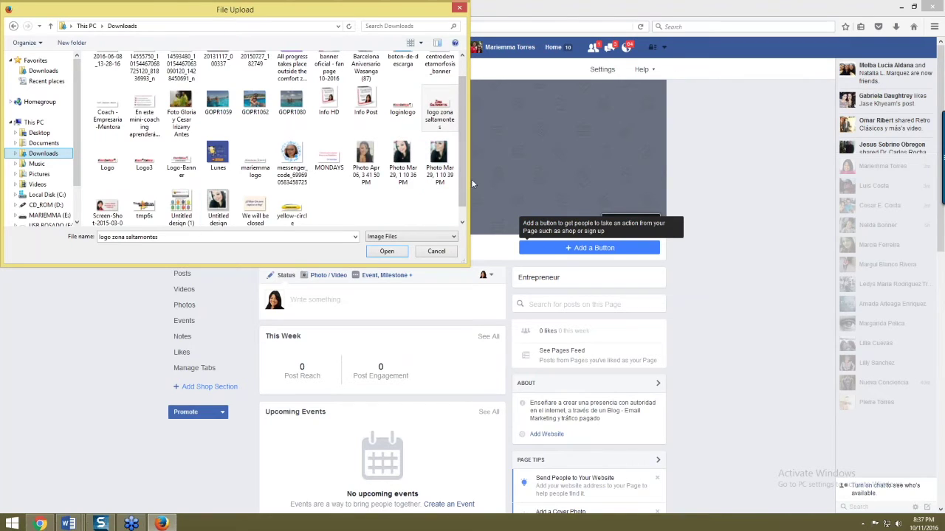
pyautogui.moveTo(467, 180); pyautogui.dragTo(474, 154)
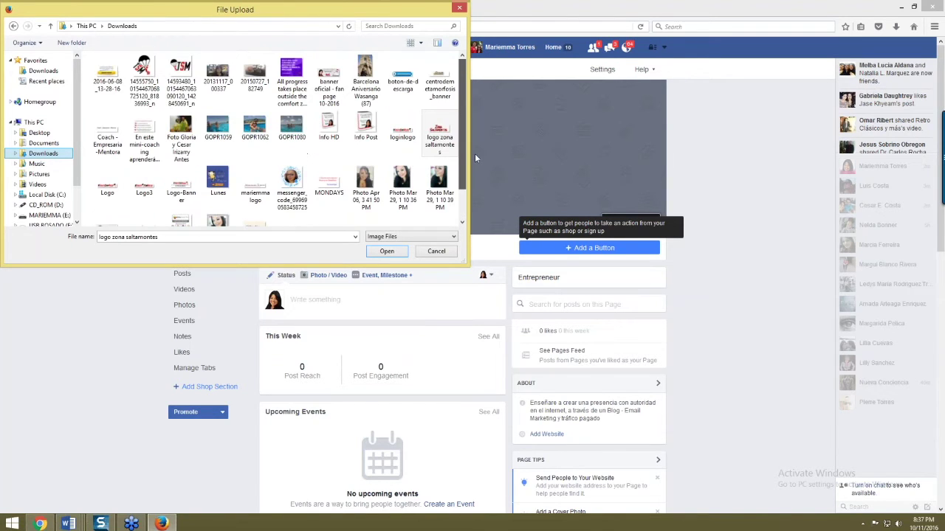
pyautogui.click(332, 78)
pyautogui.doubleClick(332, 77)
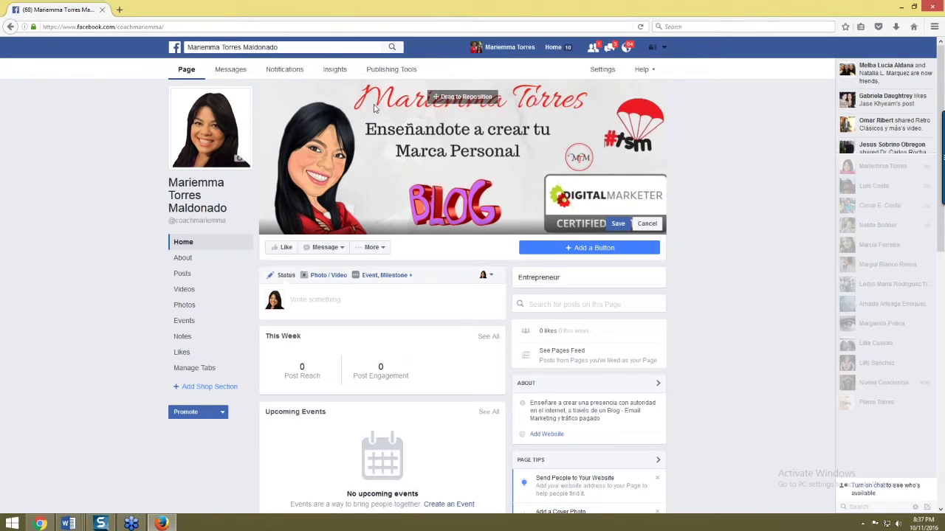
pyautogui.hotkey('alt', 'Tab')
pyautogui.moveTo(862, 366); pyautogui.dragTo(838, 367)
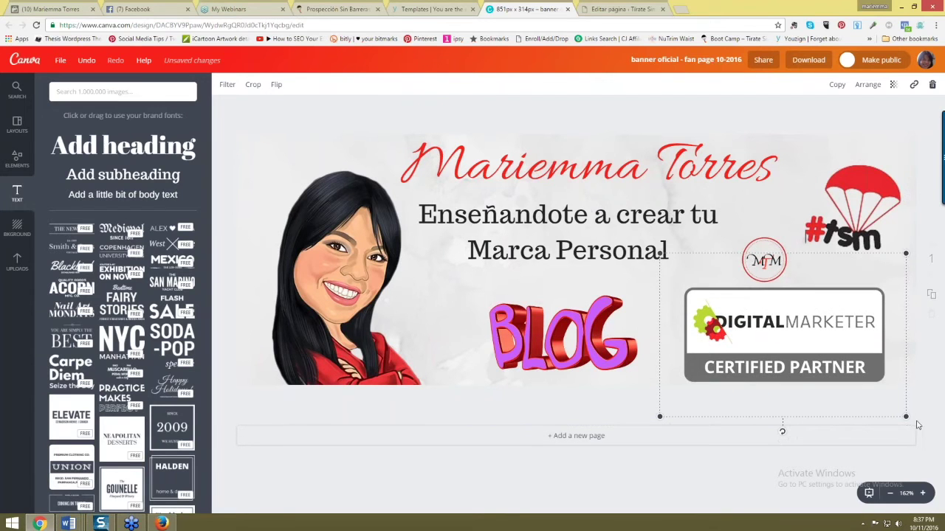
# - Shrink the Digital Marketer badge slightly, then return to the Facebook page
pyautogui.moveTo(899, 415); pyautogui.dragTo(856, 401)
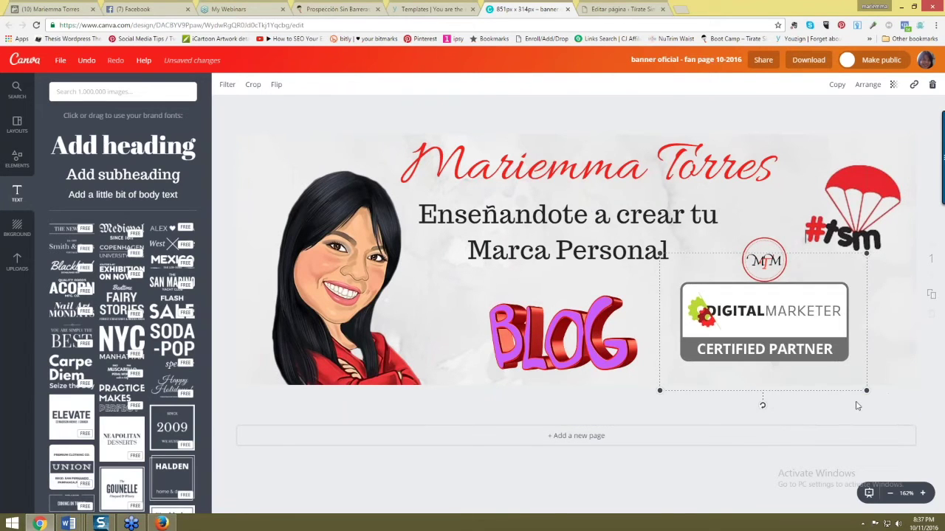
pyautogui.hotkey('alt', 'Tab')
pyautogui.hotkey('alt', 'Tab')
pyautogui.hotkey('alt', 'Tab')
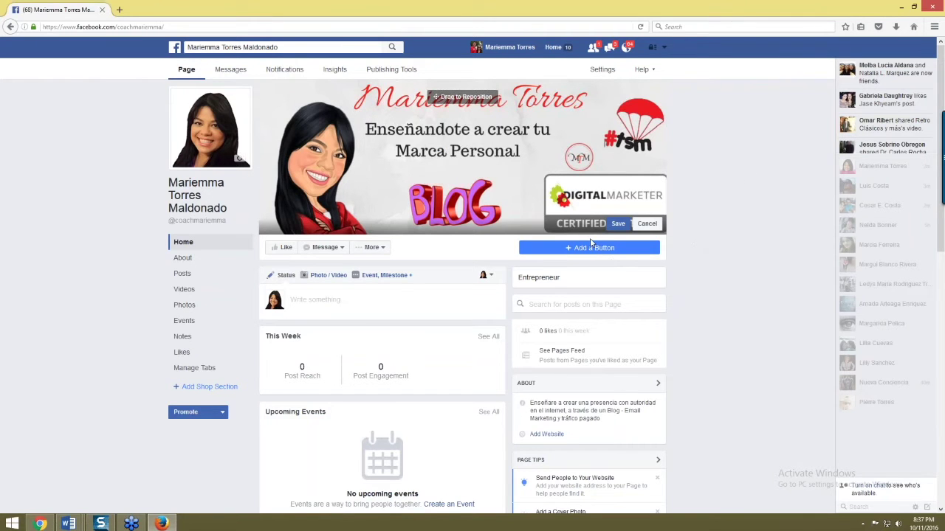
# - Save the banner as the Facebook cover photo, dismiss the posting tip, and return to Chrome
pyautogui.click(618, 225)
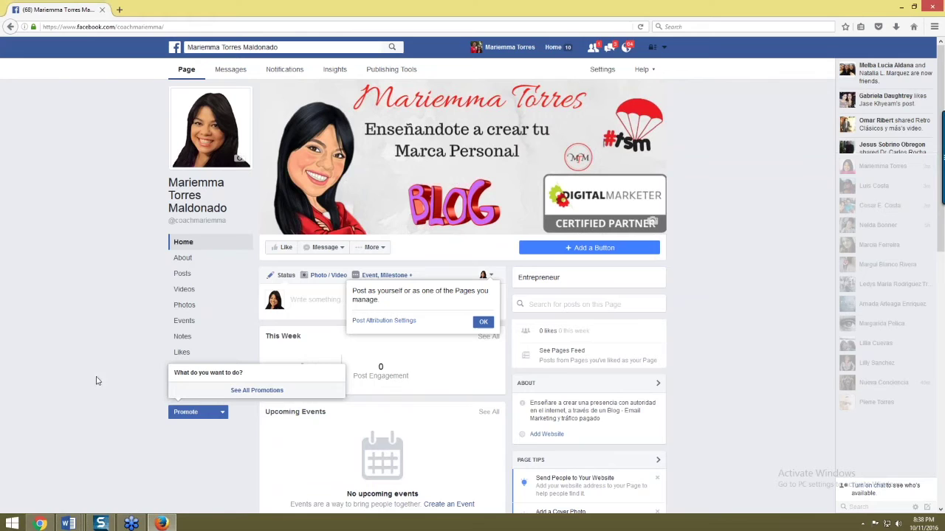
pyautogui.click(481, 322)
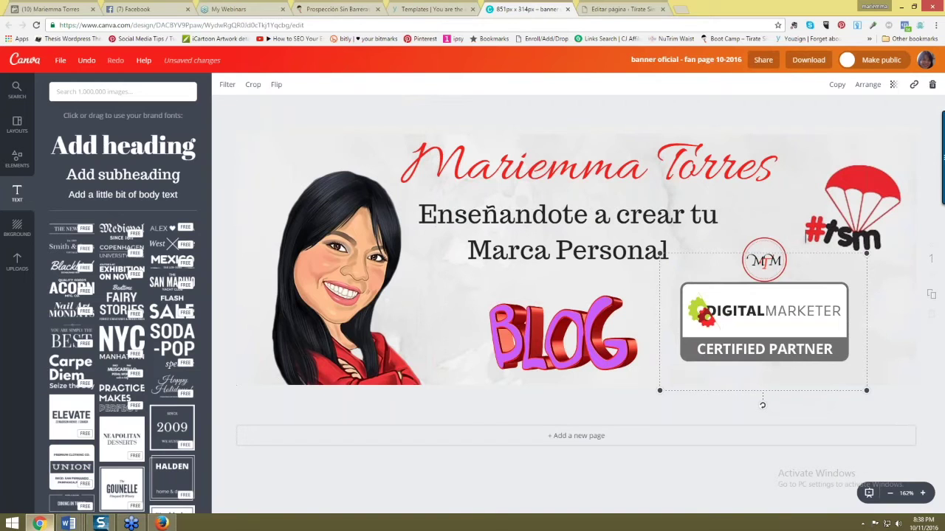
pyautogui.click(40, 523)
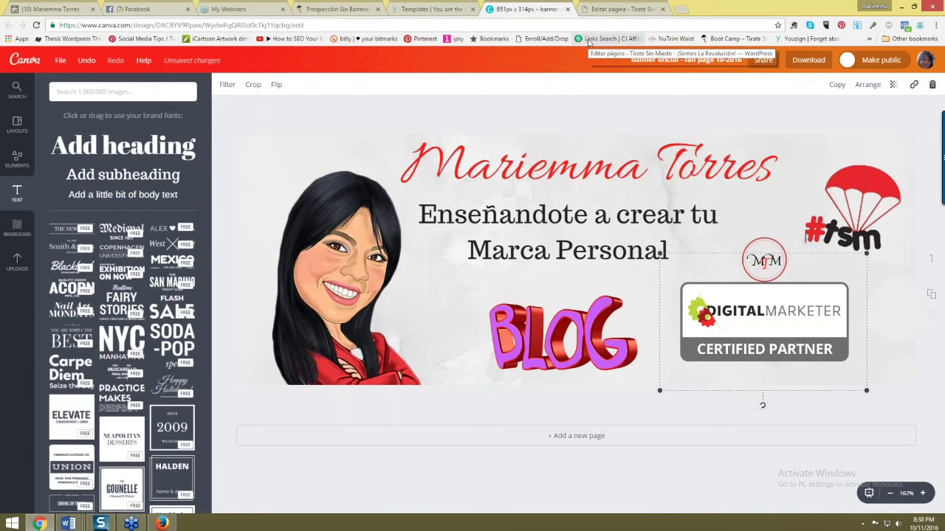
# - Navigate from Canva to the owner's website, confirming leaving the Canva page
pyautogui.click(303, 25)
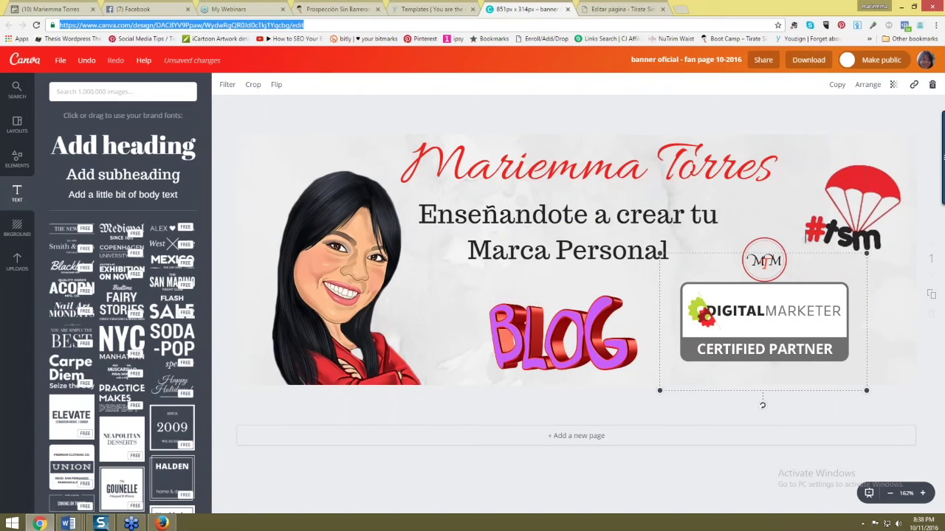
pyautogui.write('magiriosoto.com')
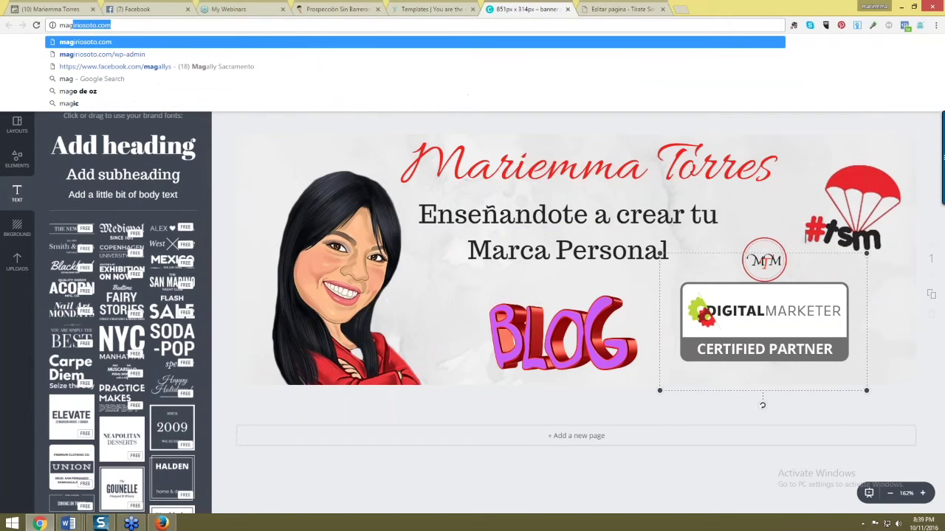
pyautogui.press('Right')
pyautogui.write('/')
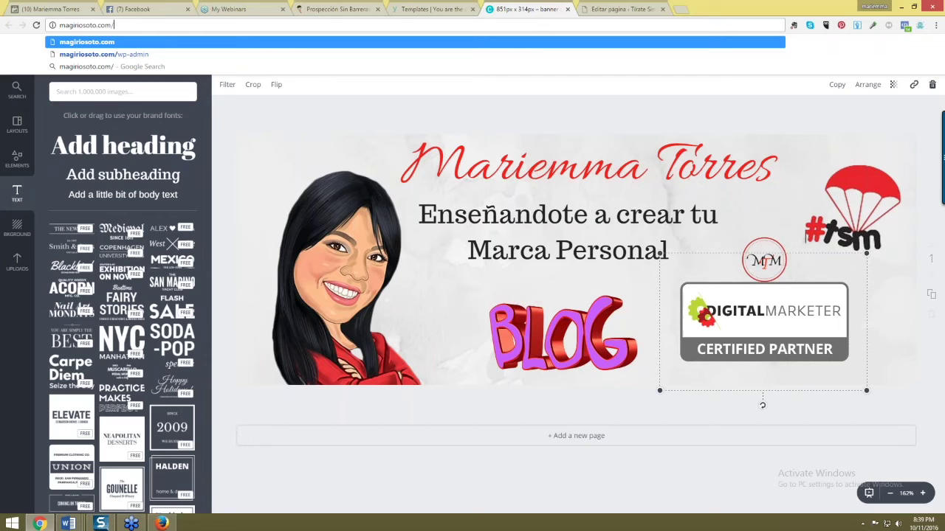
pyautogui.press('Return')
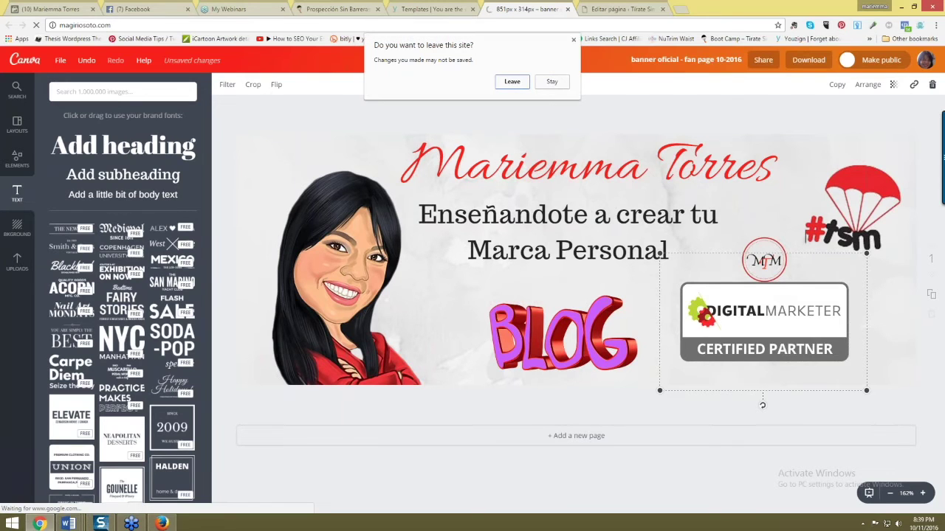
pyautogui.click(512, 81)
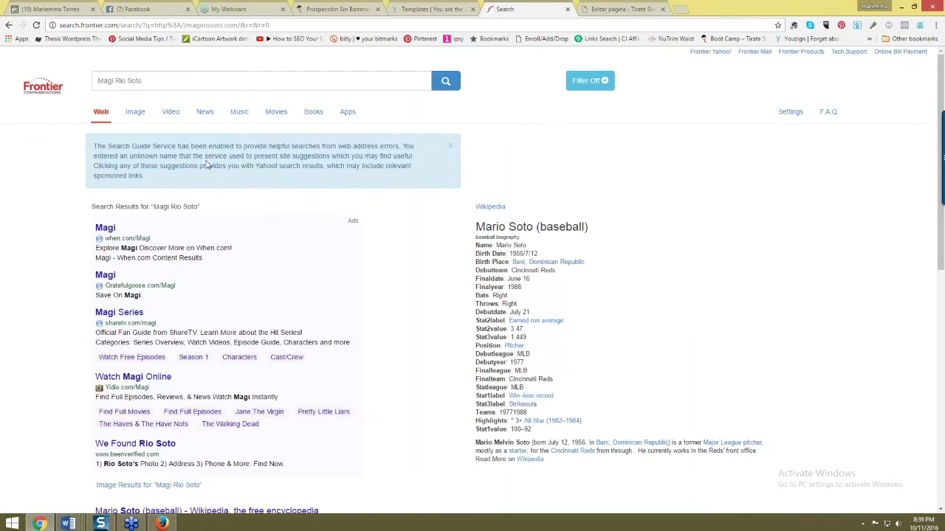
# - Load the Mi Transformacion site's /wp-admin address to reach its WordPress login page
pyautogui.click(136, 25)
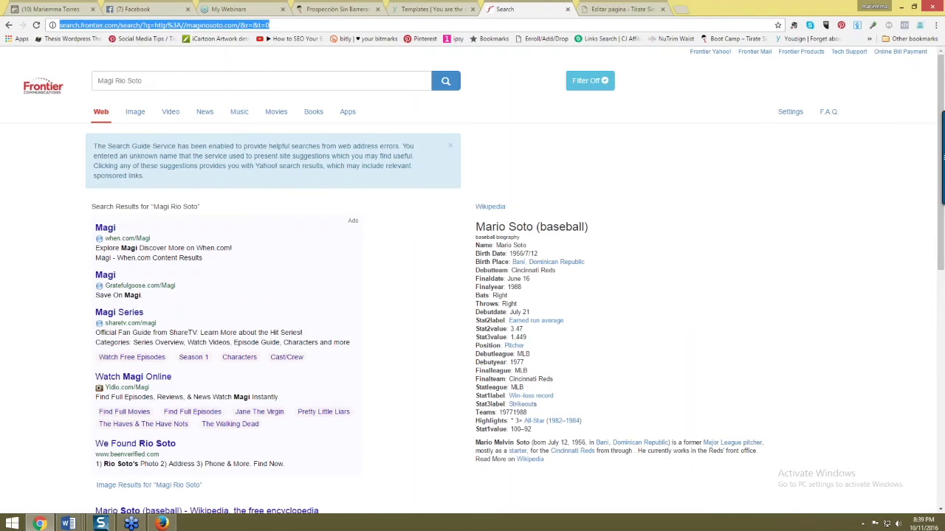
pyautogui.write('maggi')
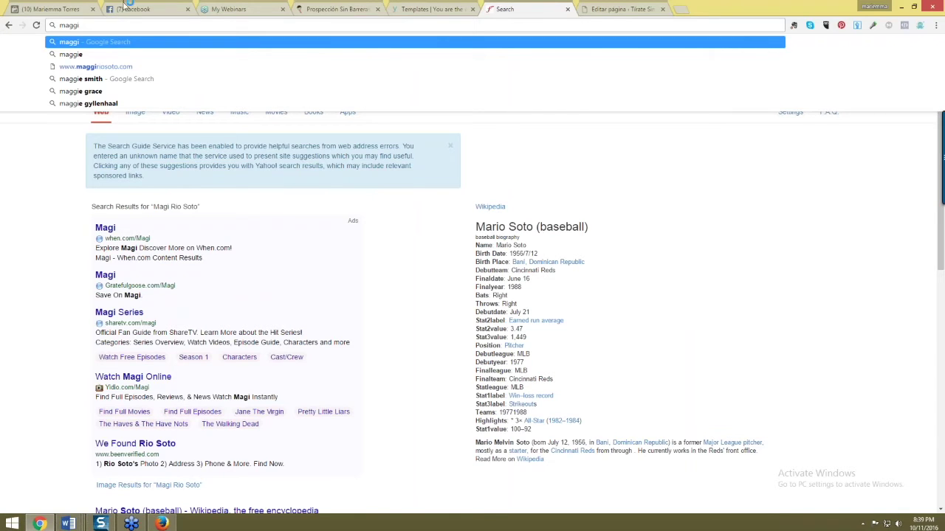
pyautogui.click(104, 66)
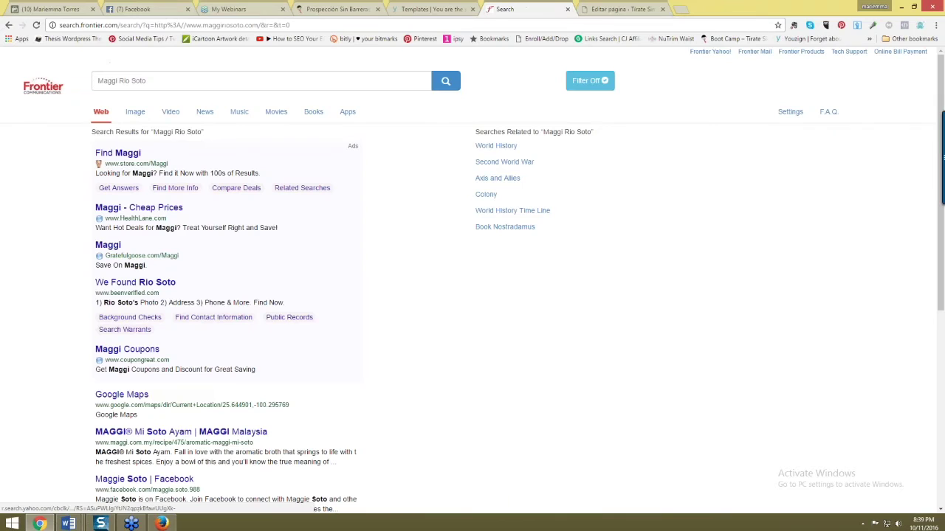
pyautogui.click(148, 25)
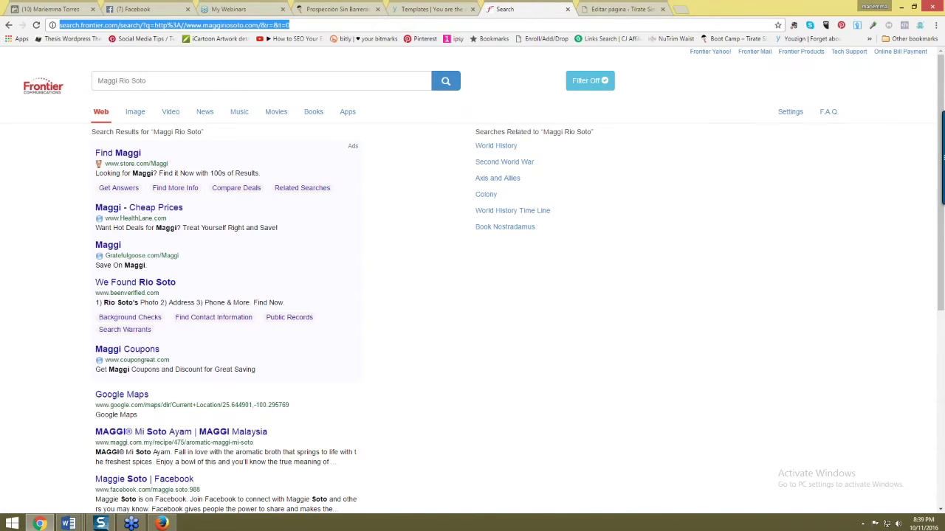
pyautogui.write('mi')
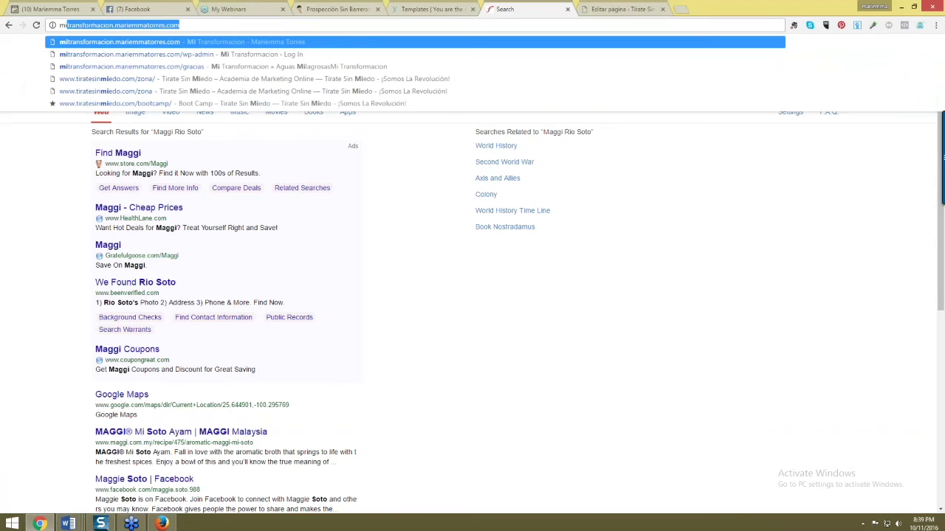
pyautogui.press('End')
pyautogui.write('/')
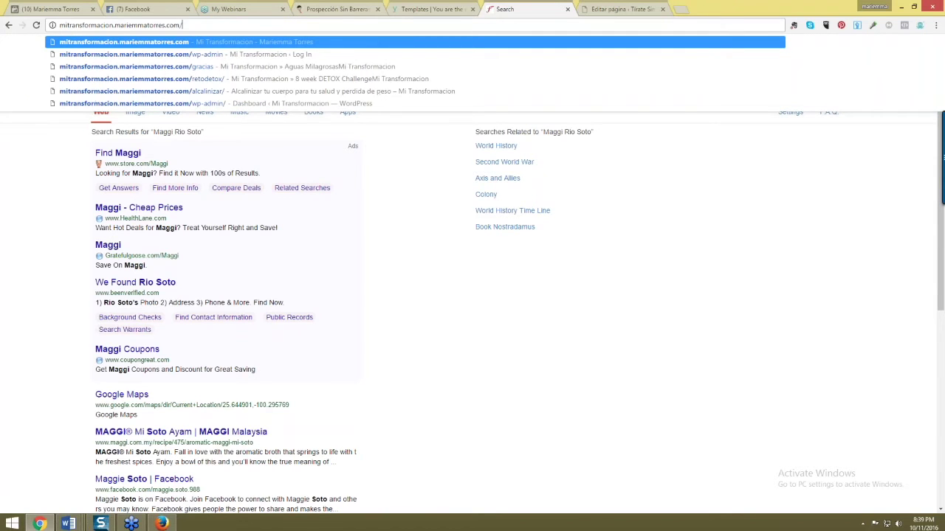
pyautogui.write('wp-admin')
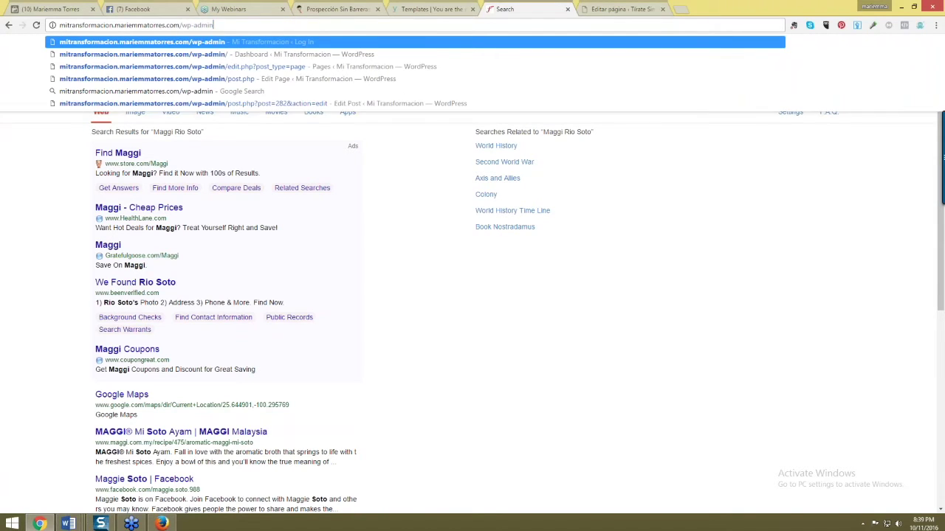
pyautogui.press('Return')
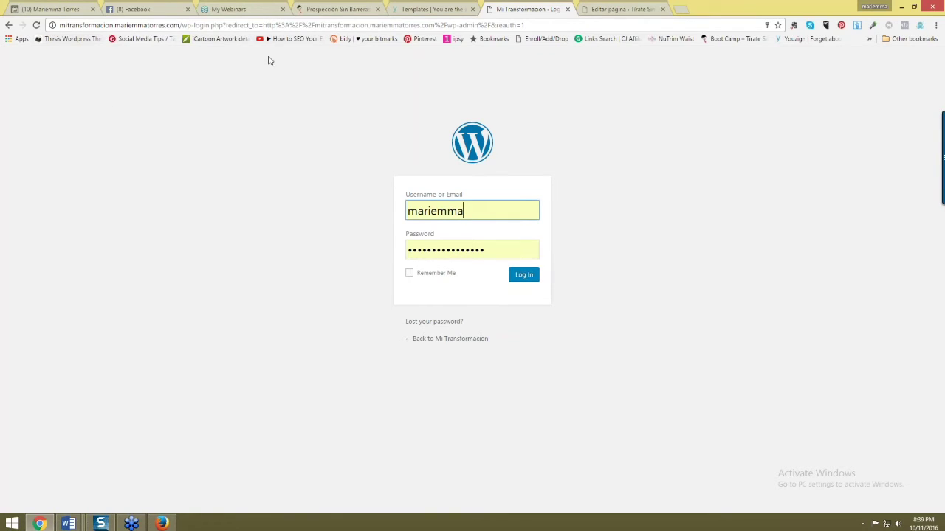
# - Log in to WordPress and select the site's host name in the address bar
pyautogui.click(517, 276)
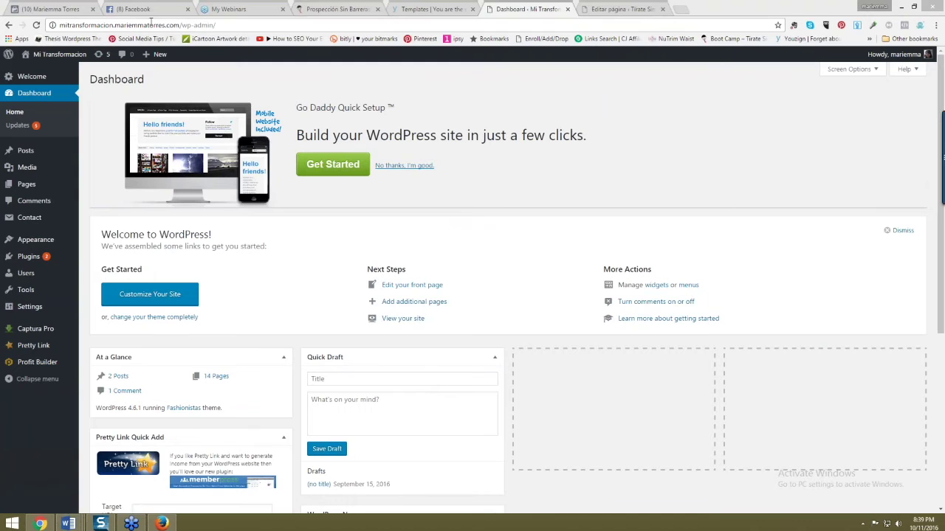
pyautogui.moveTo(163, 24); pyautogui.dragTo(153, 25)
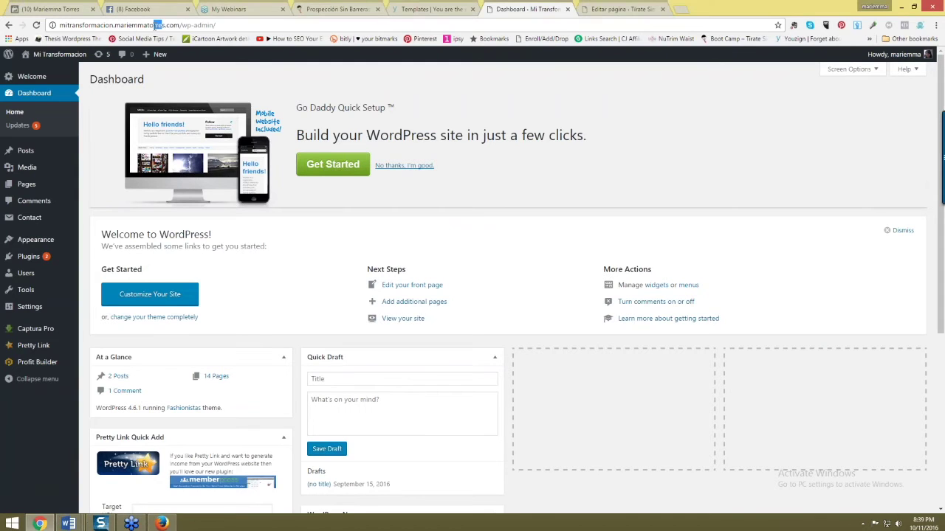
pyautogui.moveTo(178, 27); pyautogui.dragTo(58, 26)
pyautogui.hotkey('ctrl', 'c')
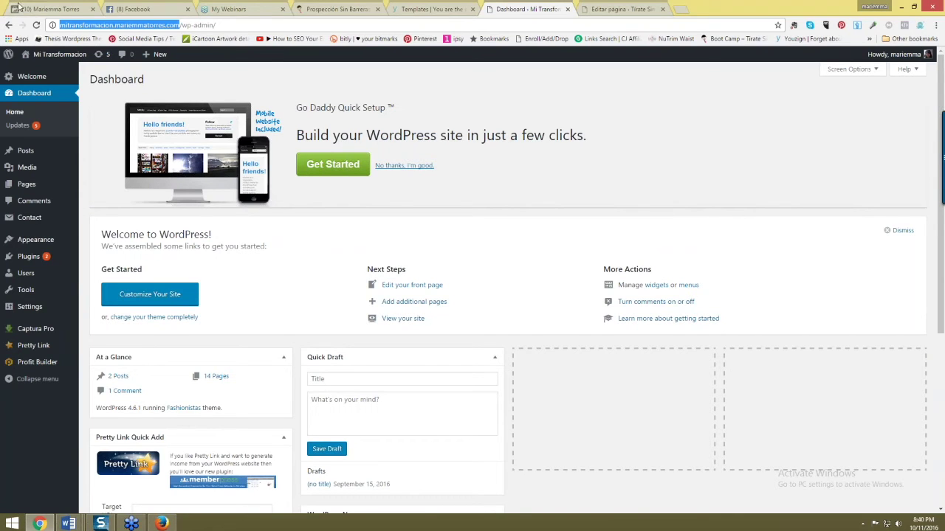
# - Move the My Webinars tab ahead of the Facebook tab
pyautogui.click(134, 9)
pyautogui.click(148, 27)
pyautogui.moveTo(222, 8); pyautogui.dragTo(147, 38)
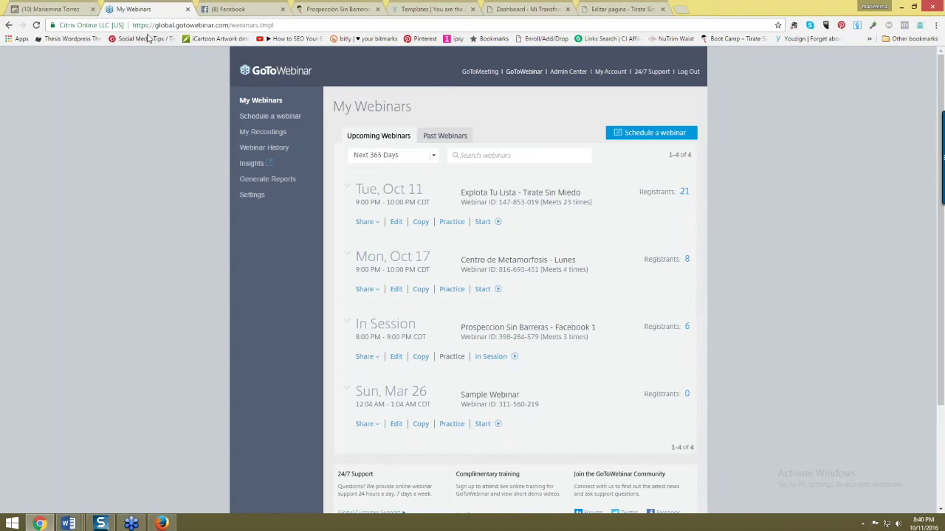
# - Paste the Mi Transformacion site address over the GoToWebinar URL and load the blog
pyautogui.click(168, 25)
pyautogui.hotkey('ctrl', 'v')
pyautogui.press('Return')
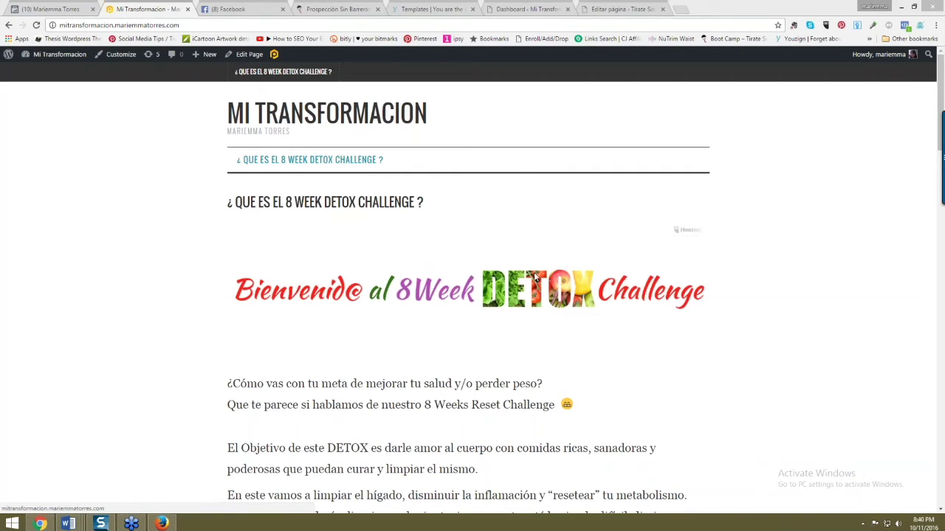
# - Go to the Dashboard, browse All Pages and All Posts, then open the Alcalinizar post's editor
pyautogui.click(55, 73)
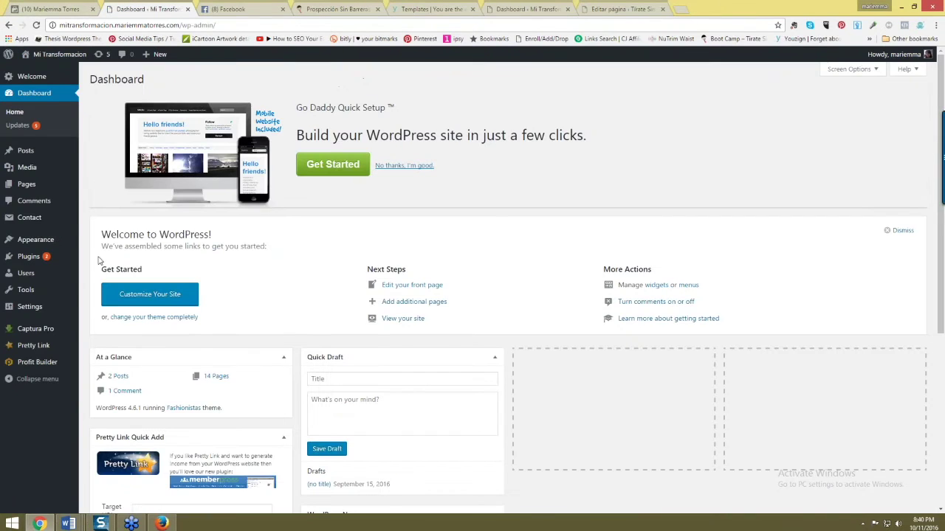
pyautogui.moveTo(31, 193)
pyautogui.click(98, 186)
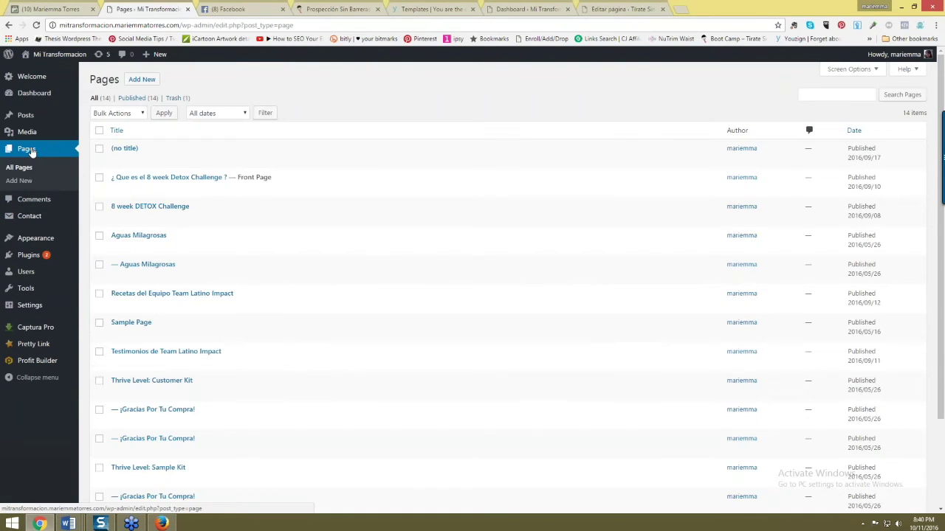
pyautogui.moveTo(27, 119)
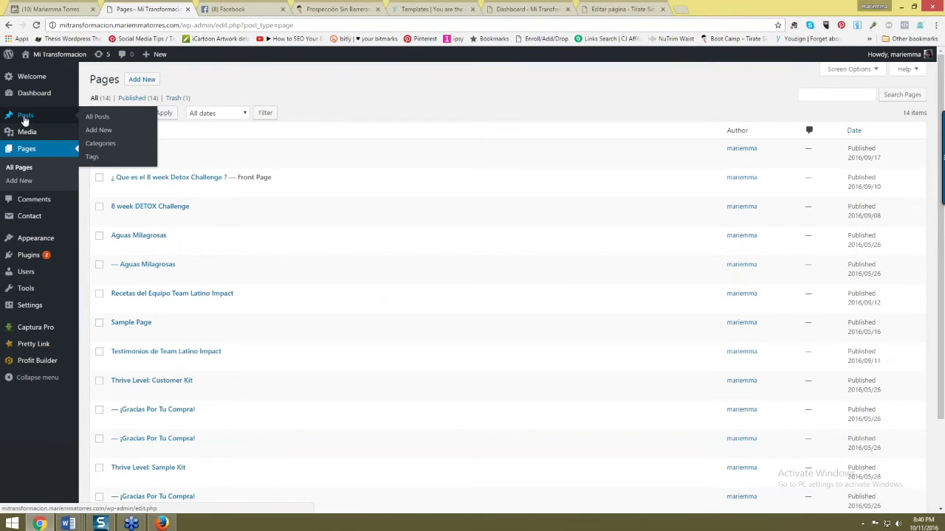
pyautogui.click(96, 120)
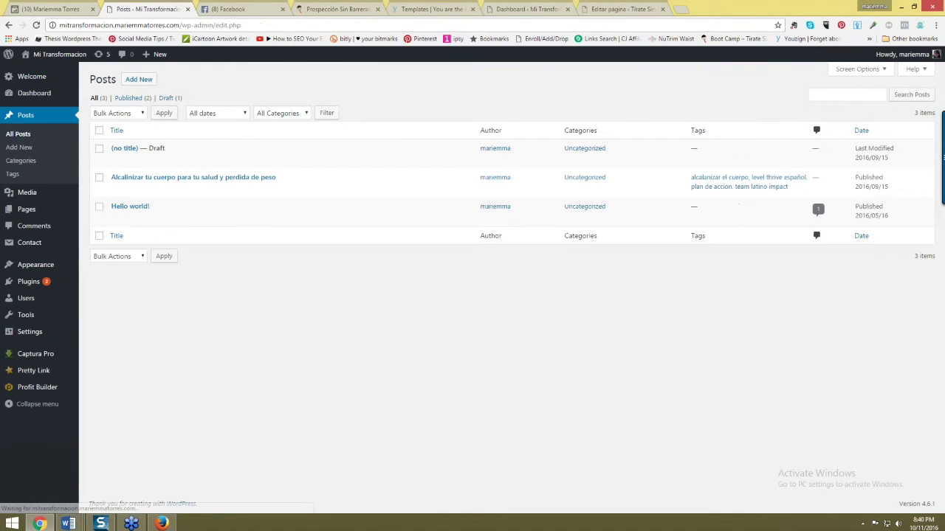
pyautogui.click(162, 178)
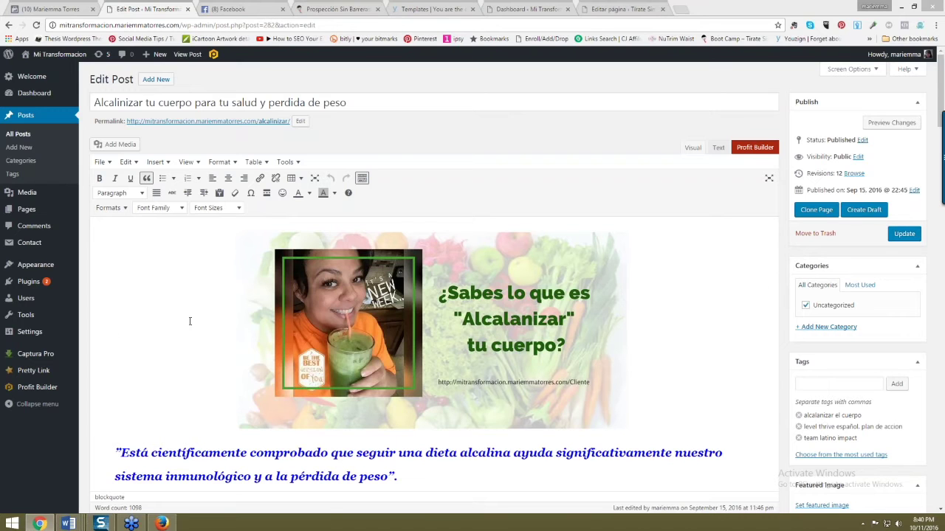
# - Look through the Alcalinizar post's content in the editor
pyautogui.click(655, 353)
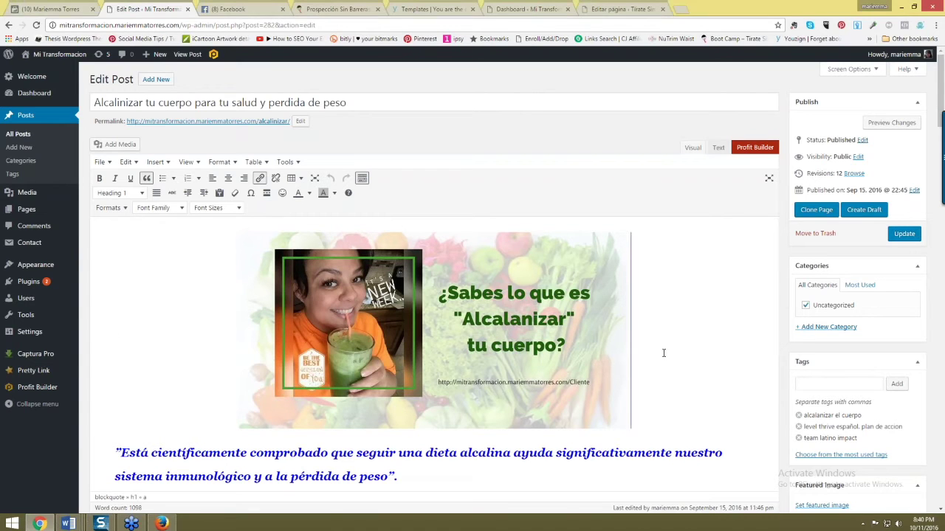
pyautogui.scroll(-2, 656, 352)
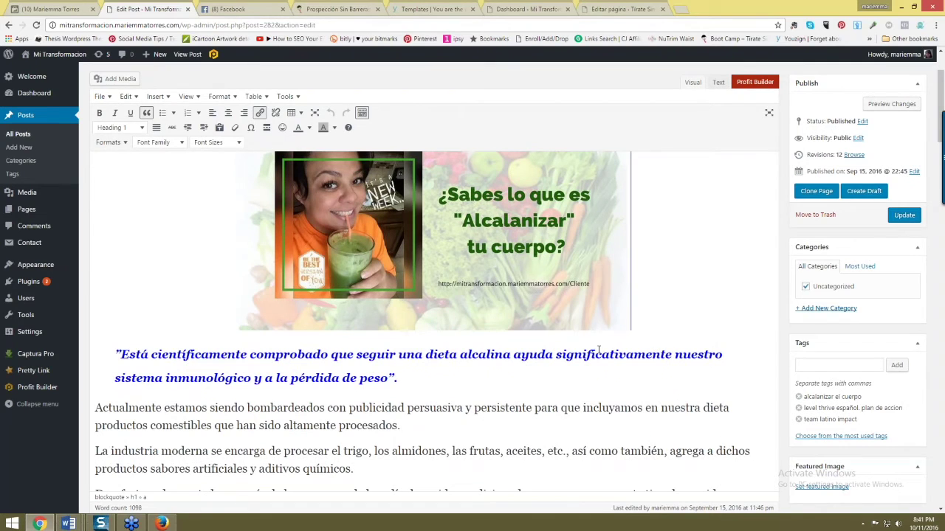
pyautogui.scroll(-1, 514, 352)
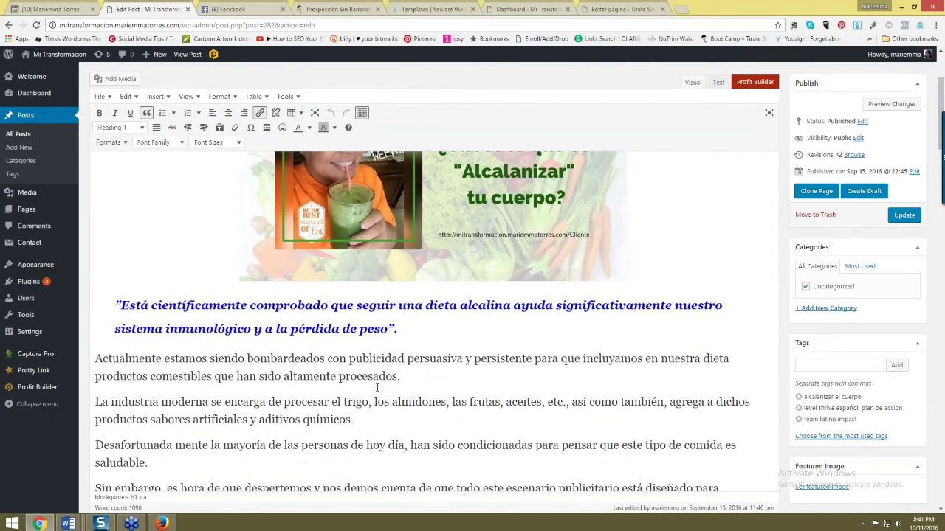
pyautogui.scroll(2, 366, 385)
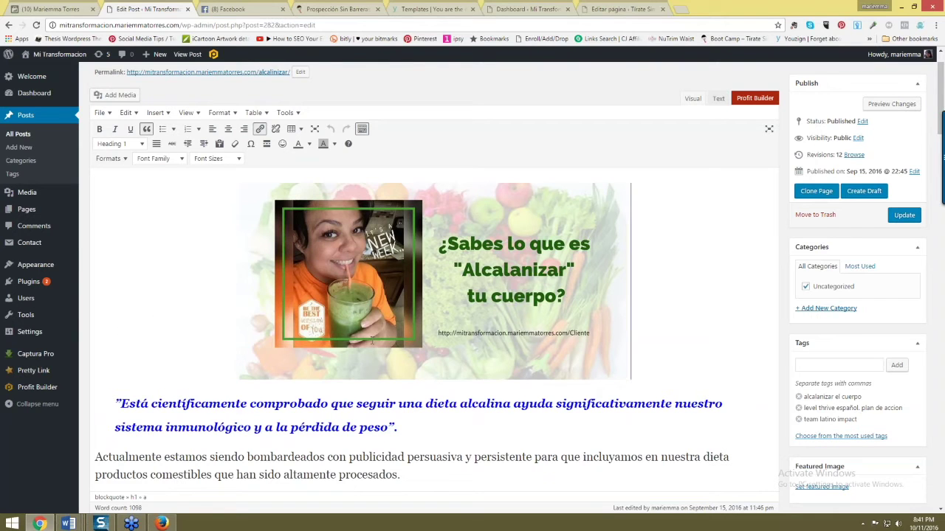
# - Open the post's permalink and scroll through the live /alcalinizar/ page
pyautogui.click(208, 71)
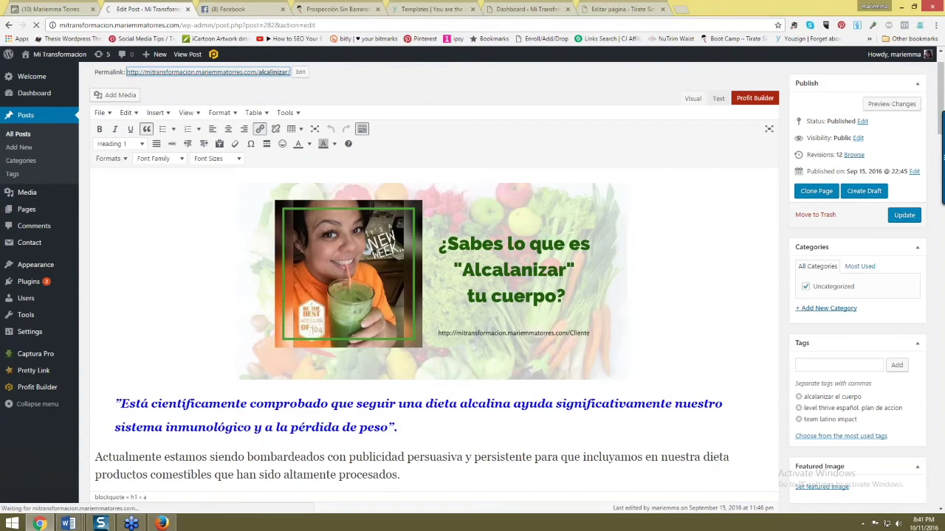
pyautogui.scroll(-1, 456, 378)
pyautogui.scroll(-1, 456, 378)
pyautogui.scroll(-1, 428, 347)
pyautogui.scroll(1, 369, 295)
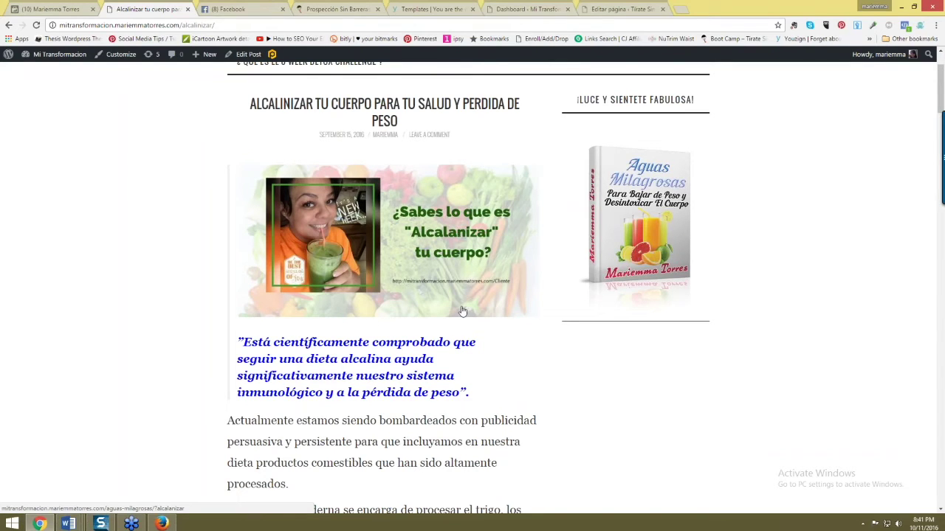
# - Read through the live article and briefly visit its Aguas Milagrosas ebook download page
pyautogui.scroll(-5, 378, 316)
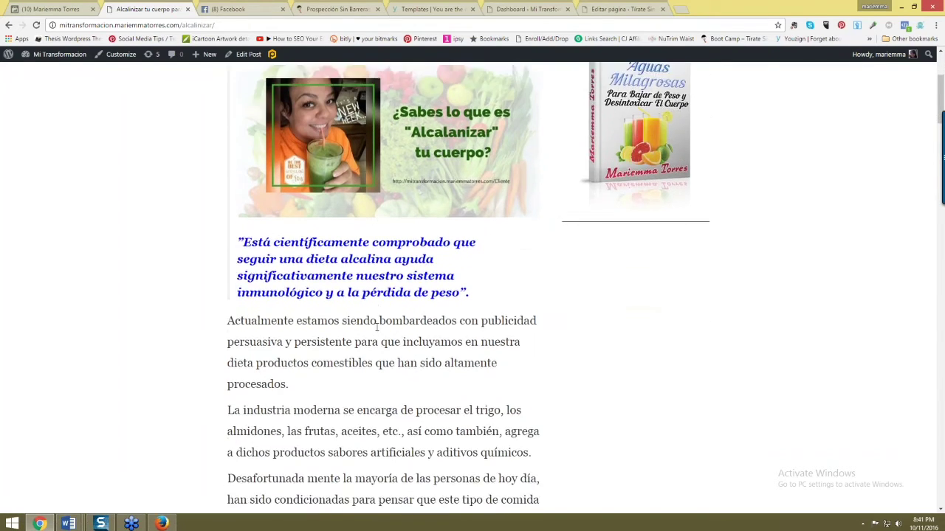
pyautogui.scroll(-3, 334, 357)
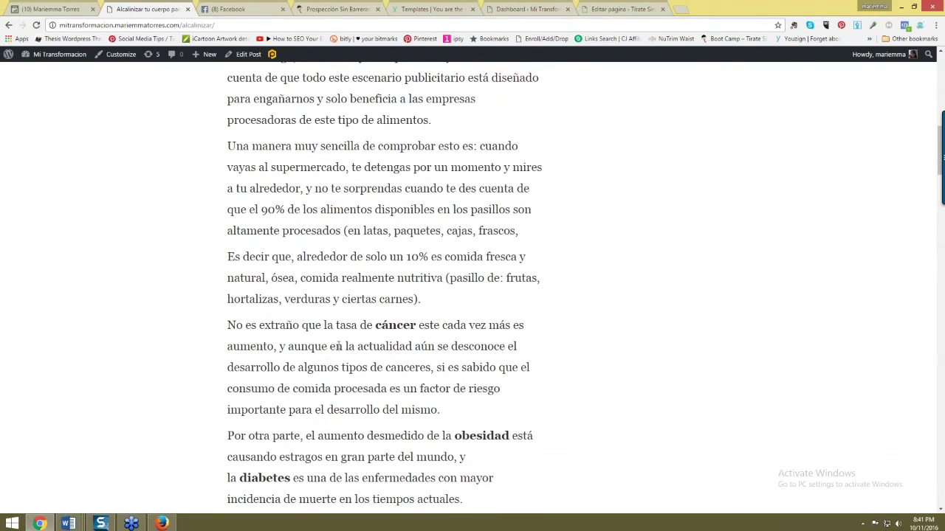
pyautogui.scroll(-2, 338, 347)
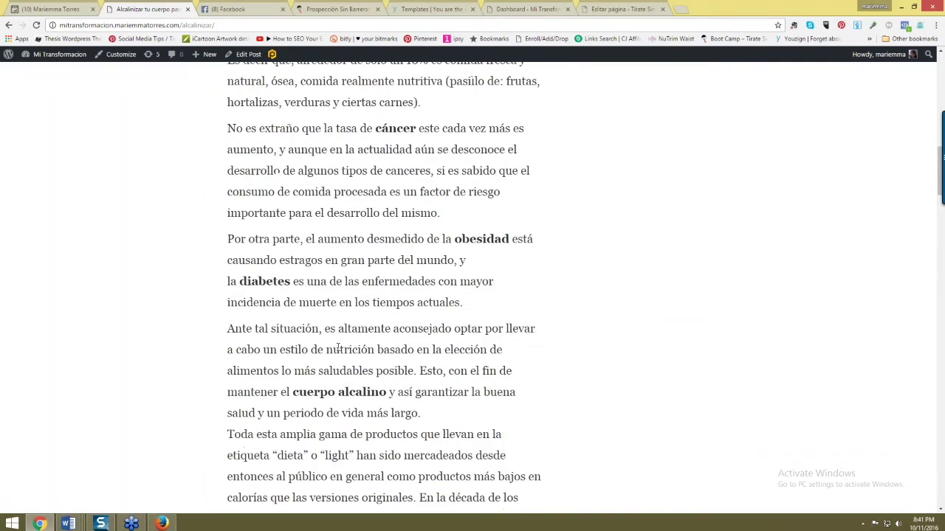
pyautogui.scroll(8, 329, 368)
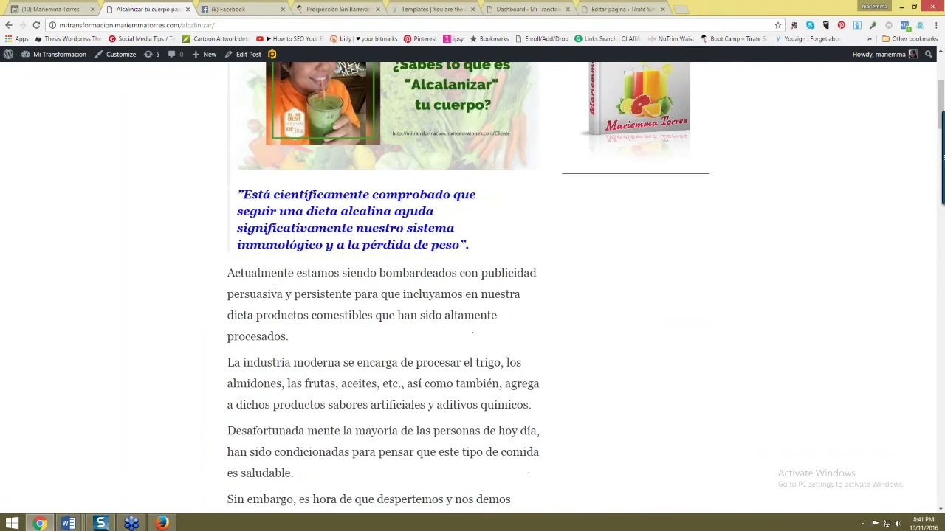
pyautogui.scroll(1, 256, 159)
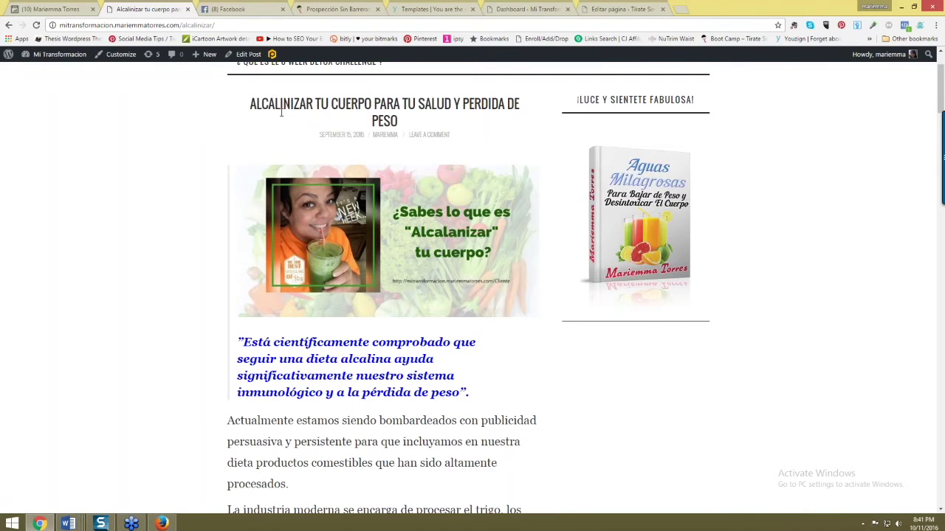
pyautogui.scroll(-2, 322, 118)
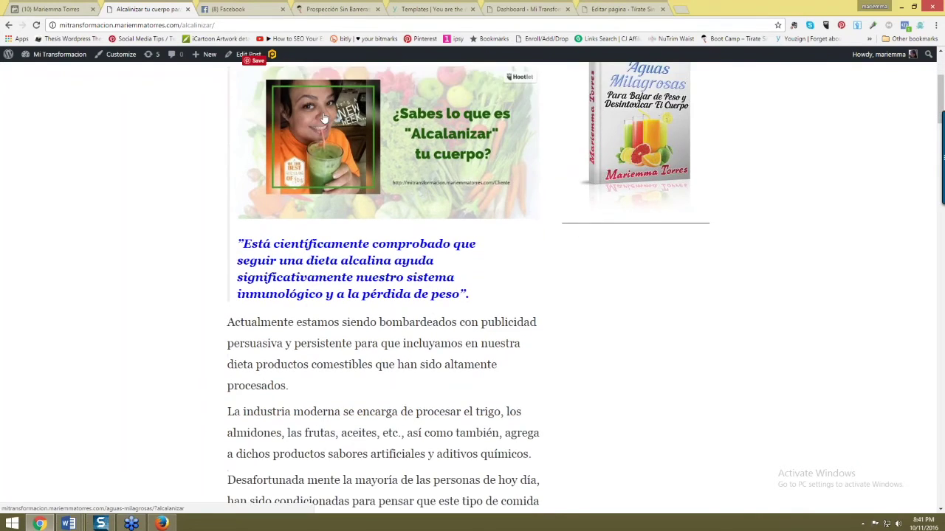
pyautogui.scroll(-1, 322, 118)
pyautogui.scroll(-6, 384, 288)
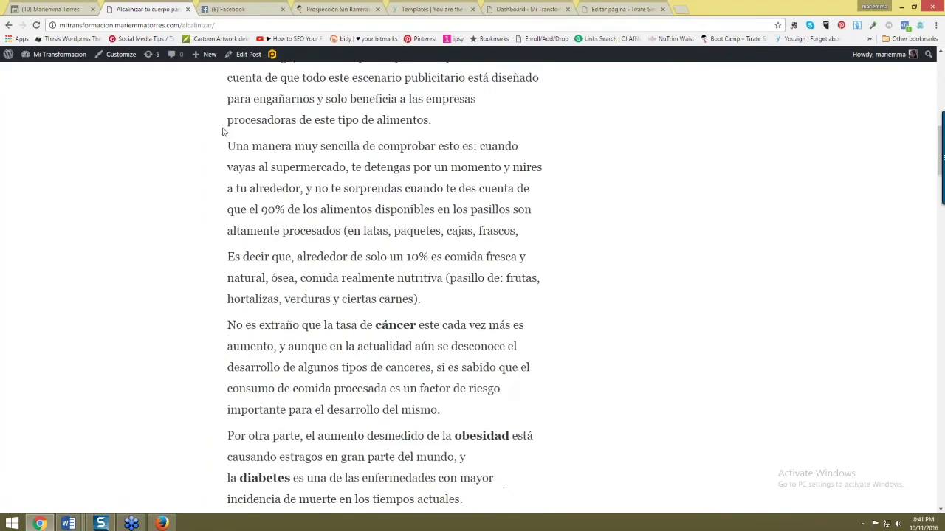
pyautogui.scroll(-17, 224, 131)
pyautogui.scroll(-15, 384, 288)
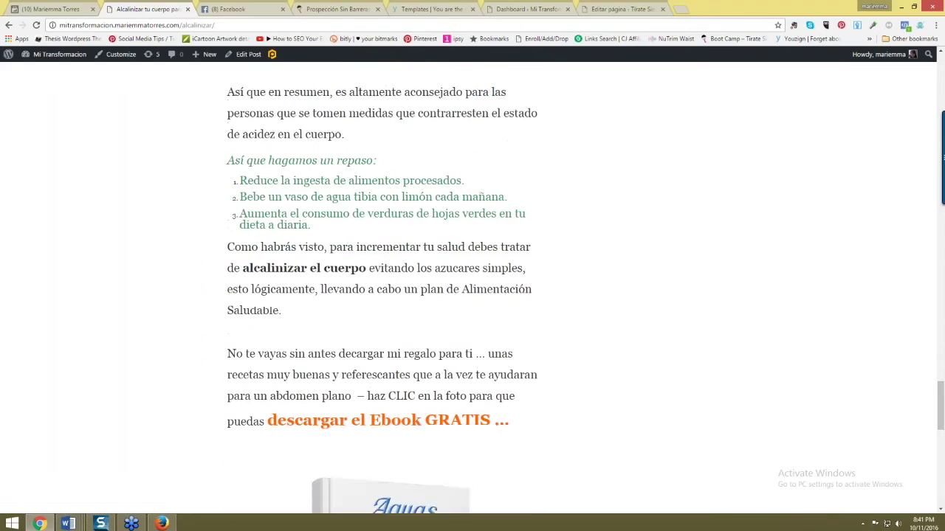
pyautogui.scroll(-5, 289, 317)
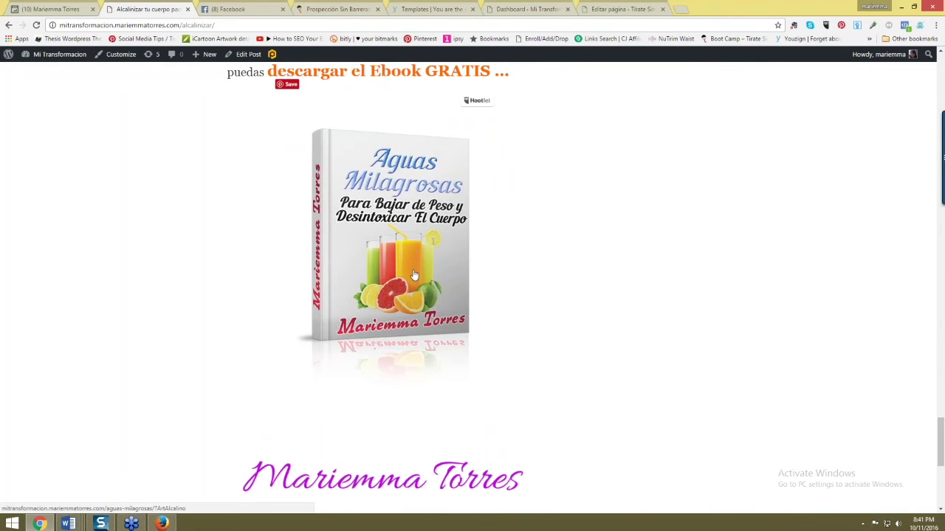
pyautogui.click(399, 249)
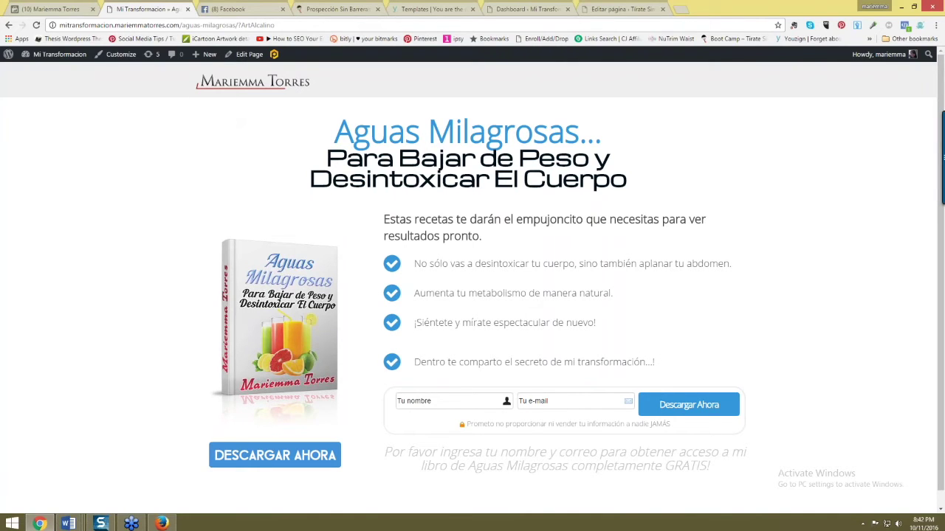
pyautogui.click(9, 25)
# - Select the alkaline-diet quote from 'Está' to 'peso' in the article
pyautogui.scroll(6, 322, 241)
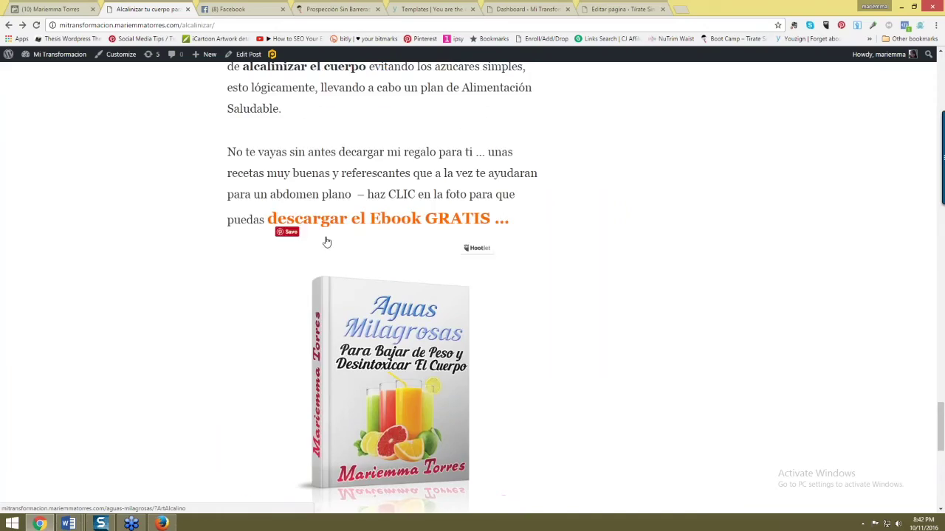
pyautogui.scroll(20, 319, 196)
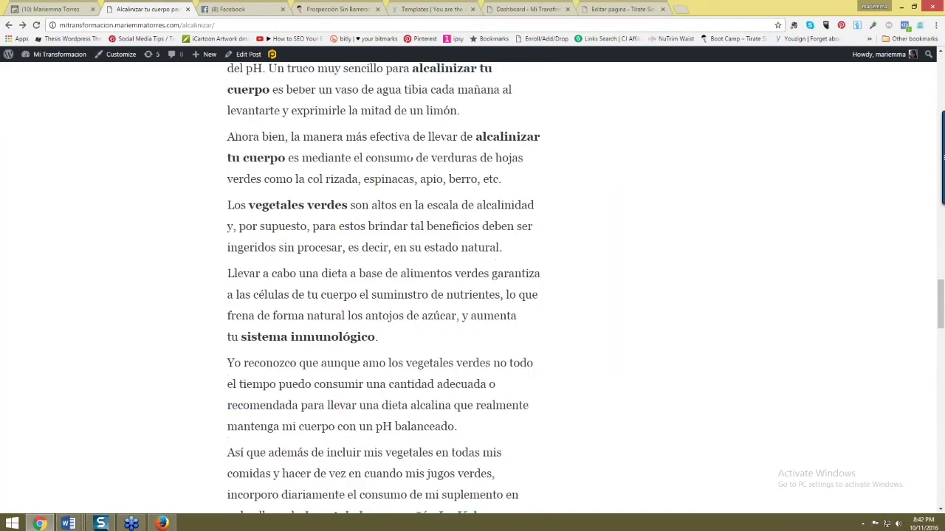
pyautogui.scroll(15, 319, 196)
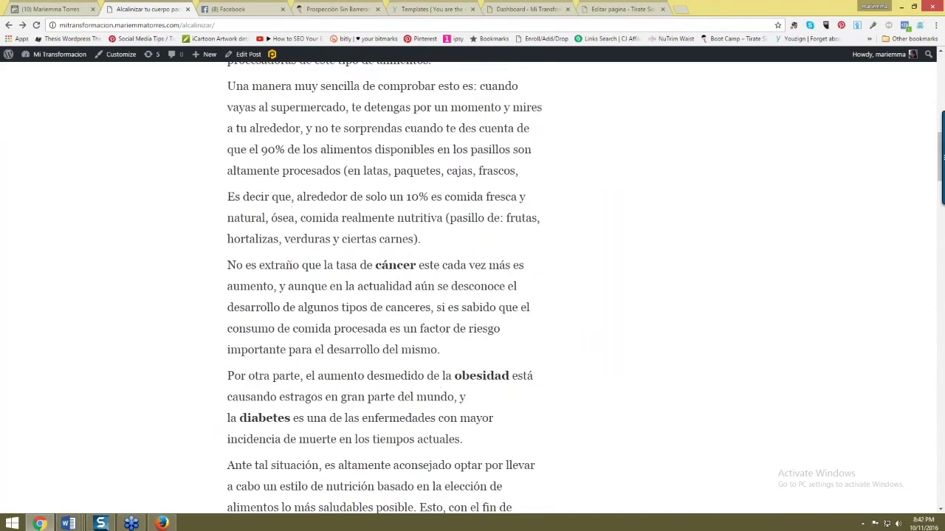
pyautogui.scroll(-1, 288, 186)
pyautogui.scroll(3, 319, 246)
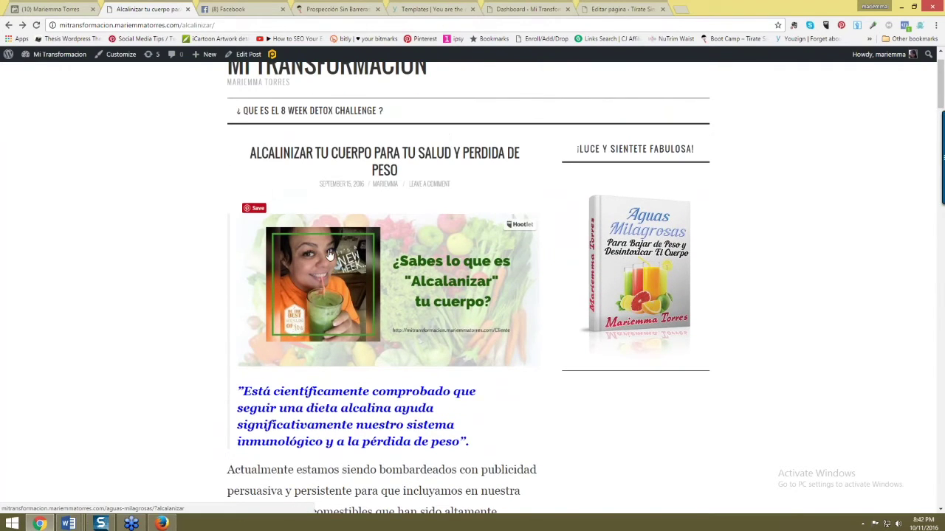
pyautogui.scroll(-1, 317, 352)
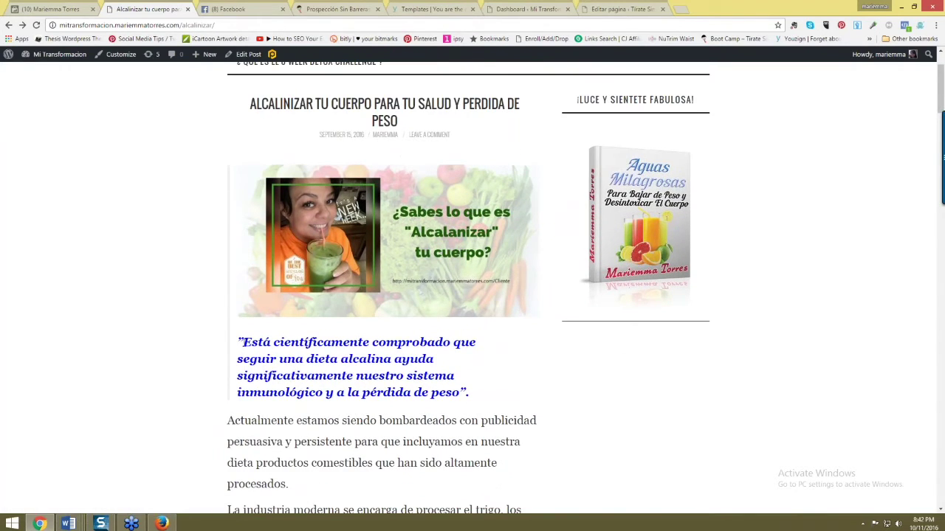
pyautogui.moveTo(244, 341); pyautogui.dragTo(463, 392)
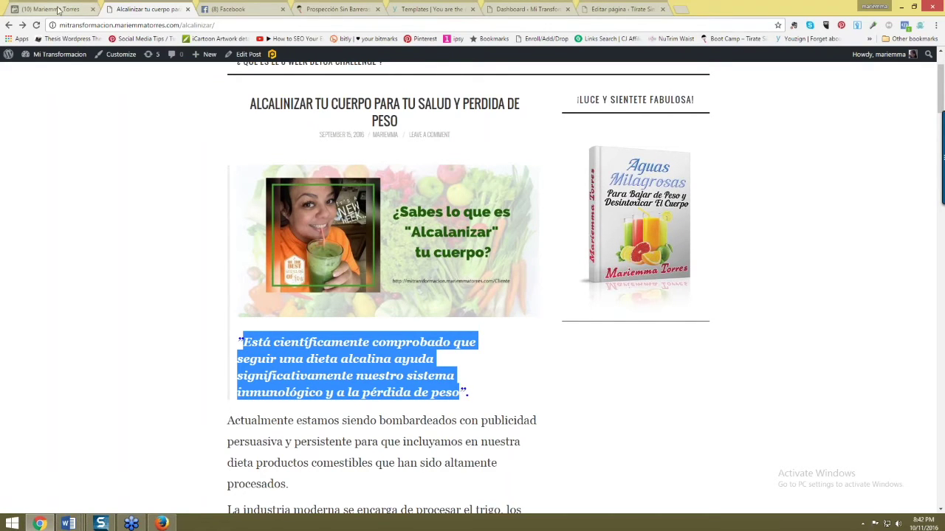
# - Start a new Facebook page post with the copied alkaline-diet quote, dismissing the tip
pyautogui.click(161, 523)
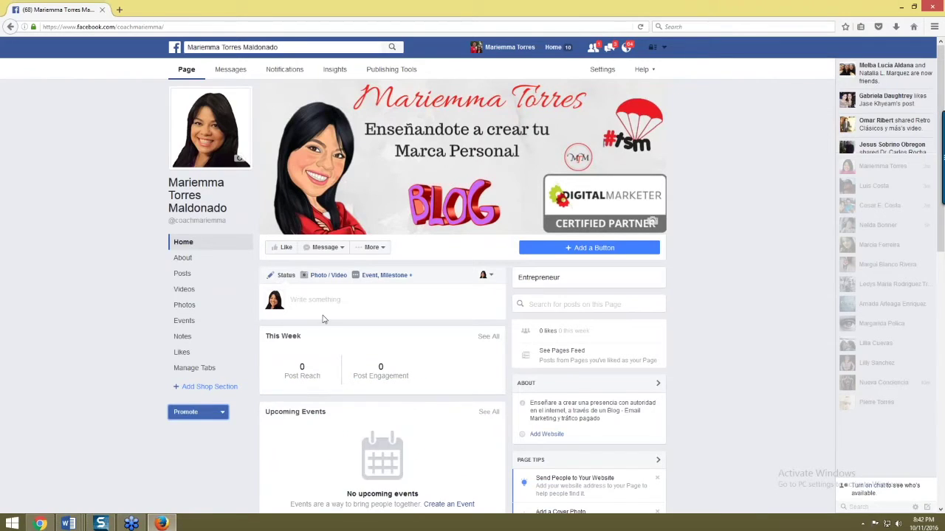
pyautogui.click(322, 319)
pyautogui.hotkey('ctrl', 'v')
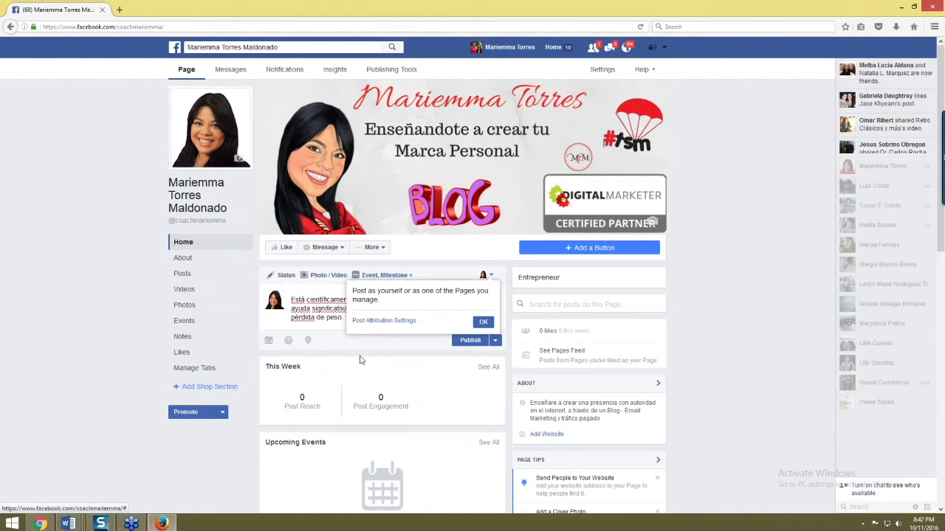
pyautogui.click(483, 322)
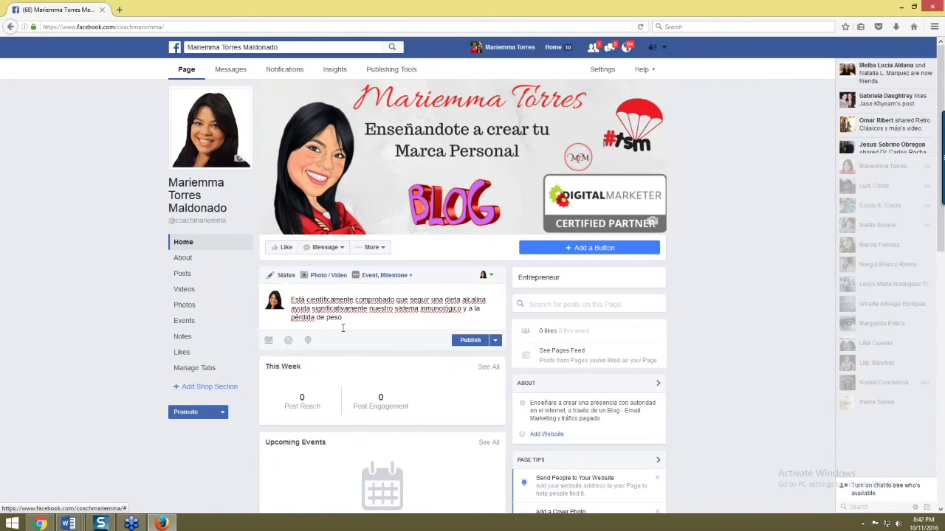
# - Add a paragraph saying the following article explains the process 'mas detalladamente'
pyautogui.press('Return')
pyautogui.press('Return')
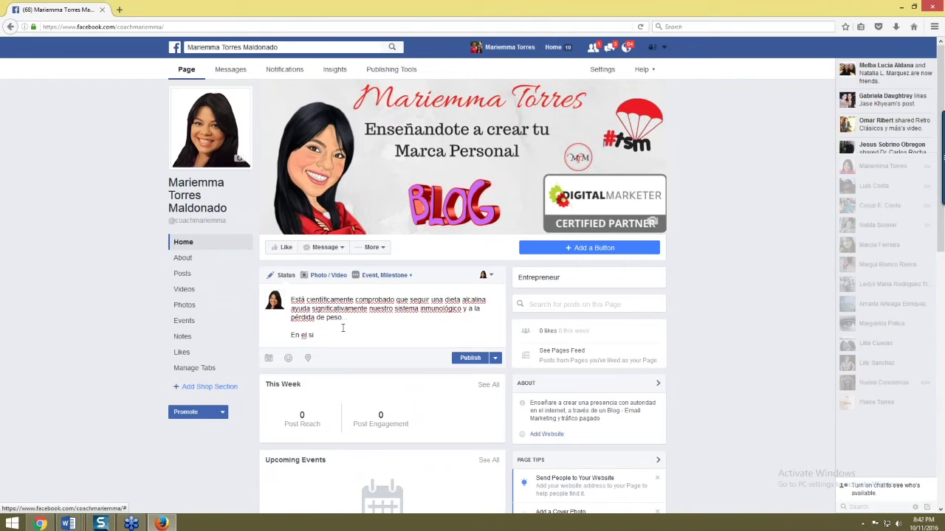
pyautogui.write('En el siguiente ar')
pyautogui.write('omo')
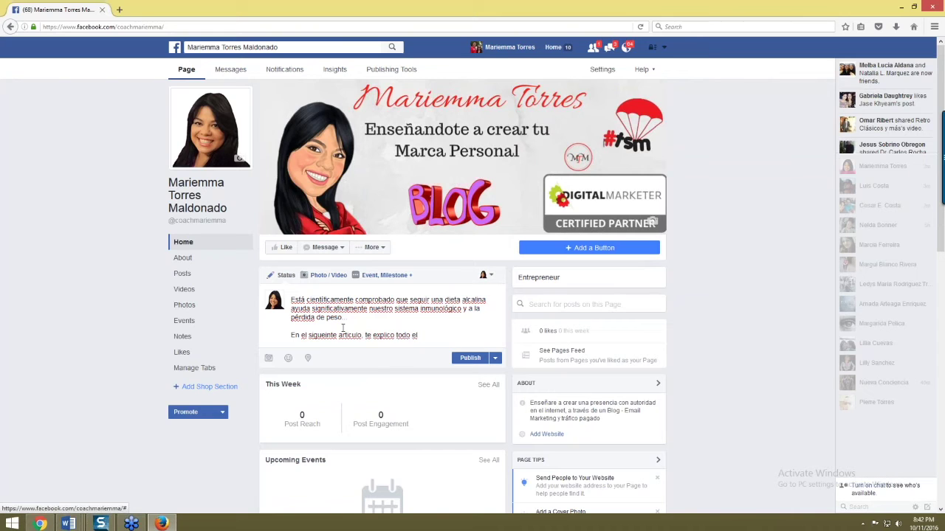
pyautogui.write('el proceso mas detalladamente')
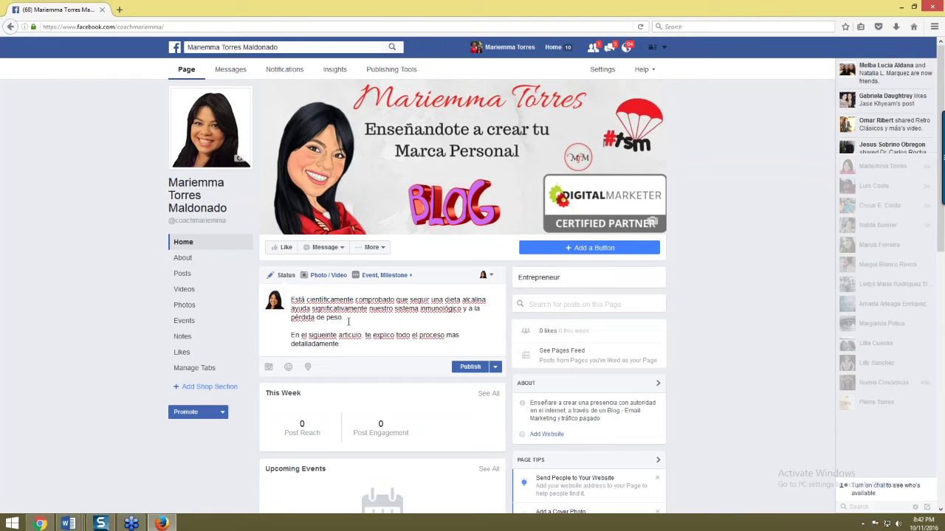
pyautogui.moveTo(343, 344); pyautogui.dragTo(305, 323)
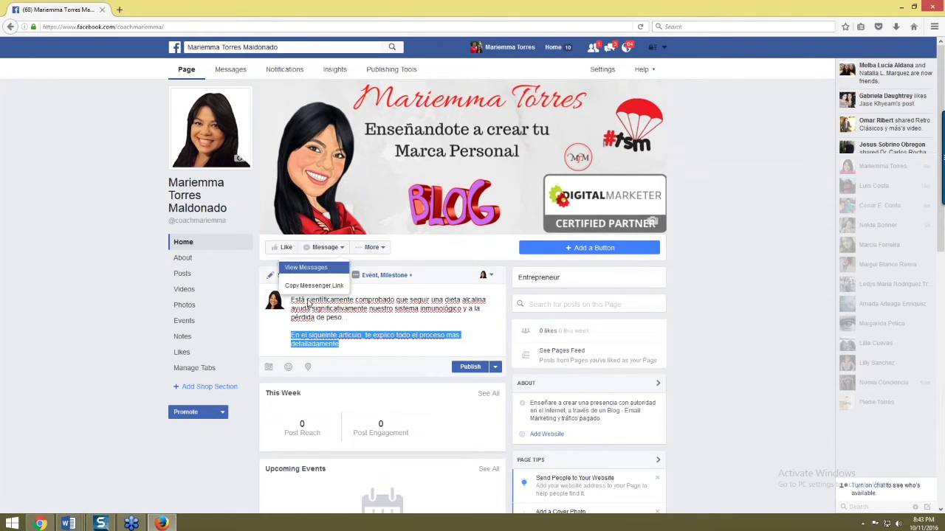
pyautogui.hotkey('alt', 'Tab')
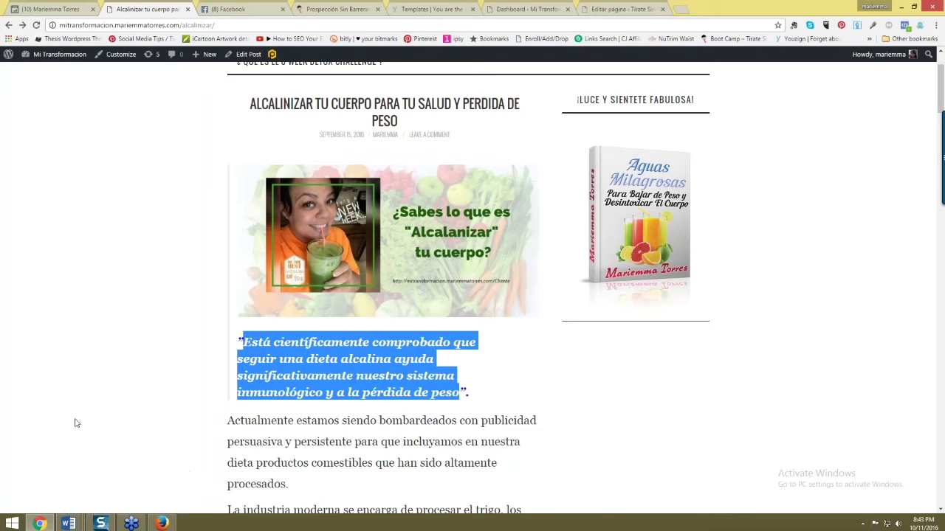
pyautogui.scroll(-3, 320, 384)
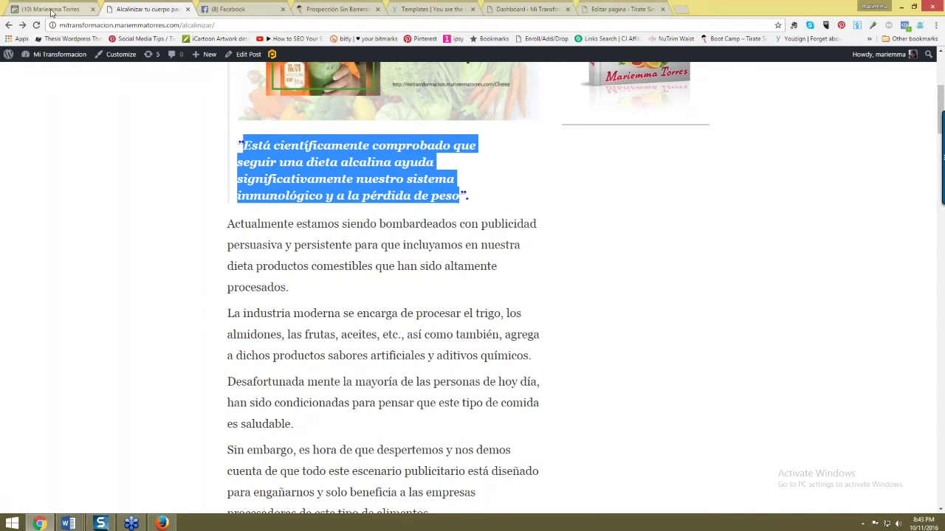
pyautogui.click(103, 26)
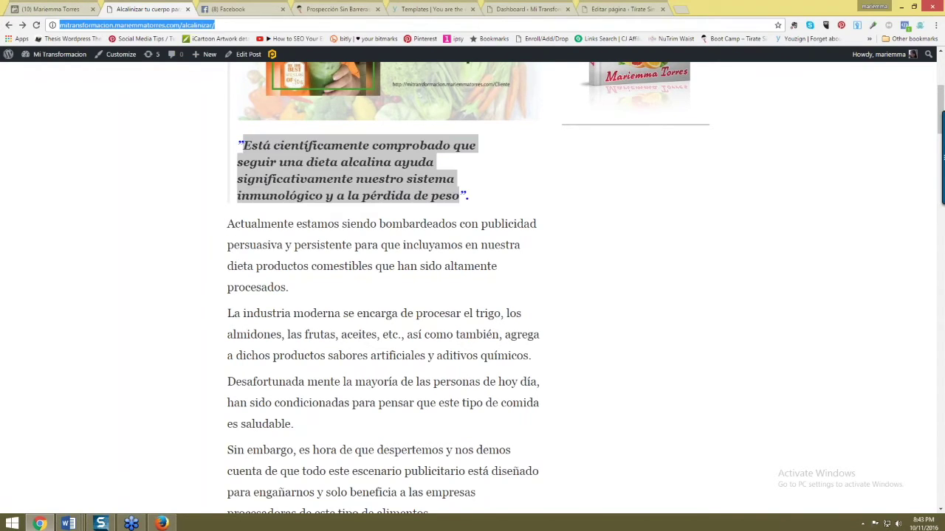
pyautogui.write('mariemmatorres.le')
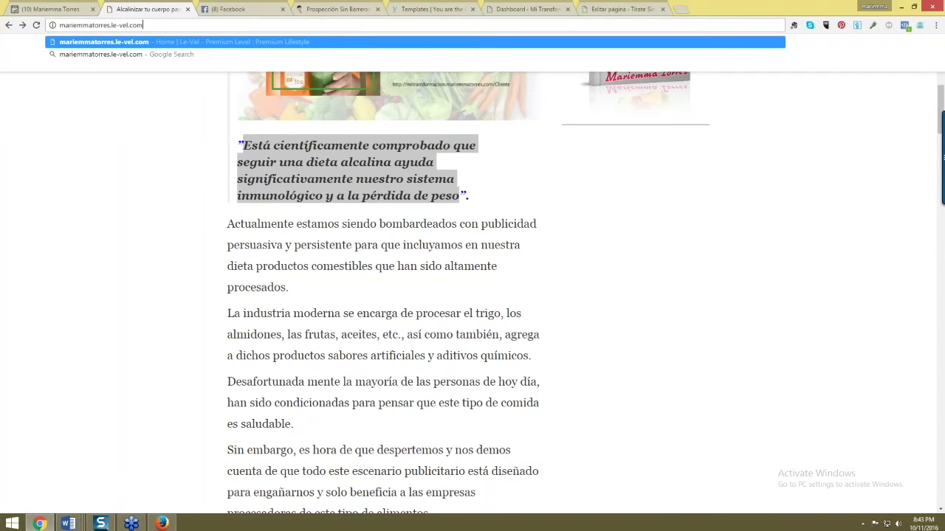
# - Correct the address to mariemmatorres.com and load the blog's home page
pyautogui.press('BackSpace')
pyautogui.press('BackSpace')
pyautogui.write('com')
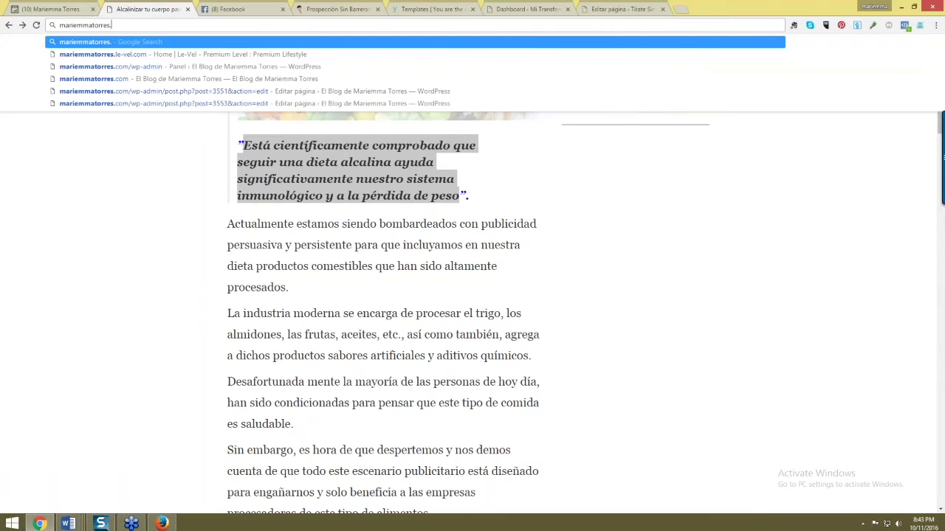
pyautogui.press('Return')
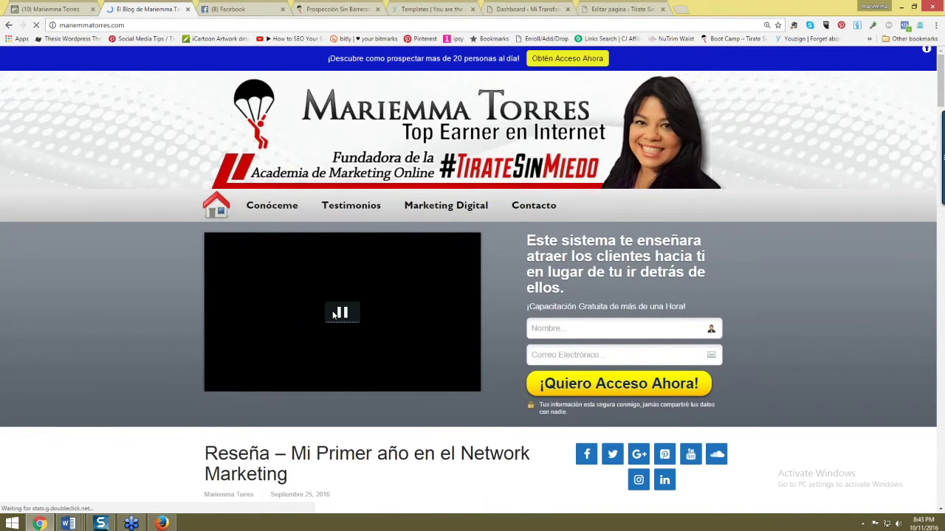
# - Select the opening paragraphs of the '¿Que es un Blog y para que Sirve?' post and return to Firefox
pyautogui.scroll(-3, 367, 317)
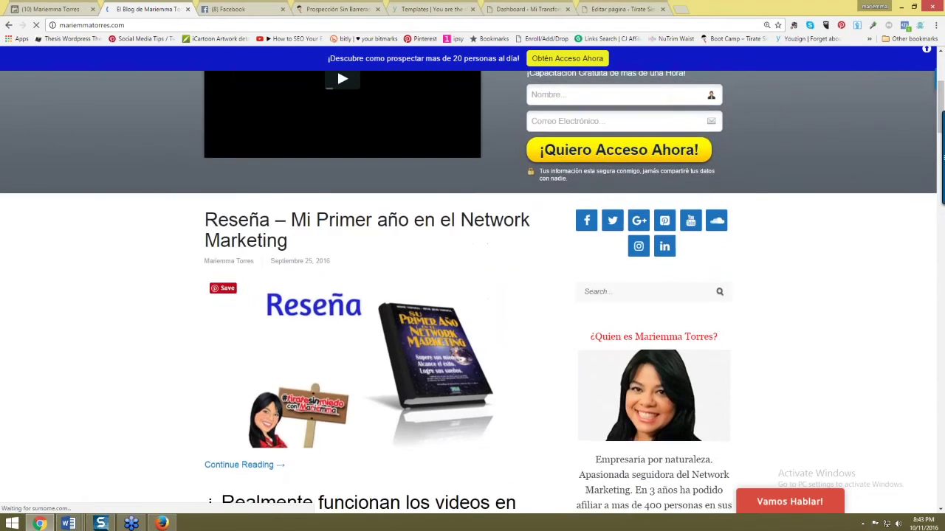
pyautogui.scroll(1, 367, 317)
pyautogui.scroll(-1, 367, 317)
pyautogui.scroll(-7, 367, 323)
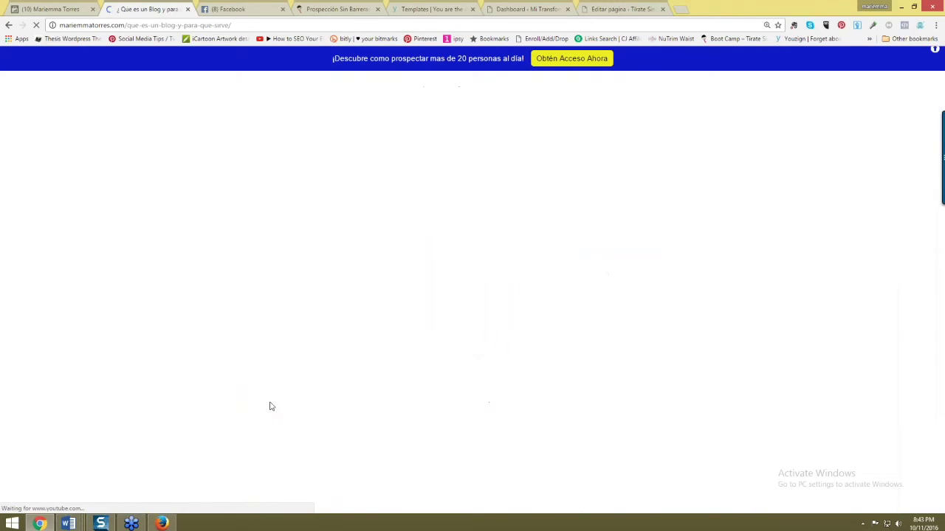
pyautogui.scroll(-1, 322, 401)
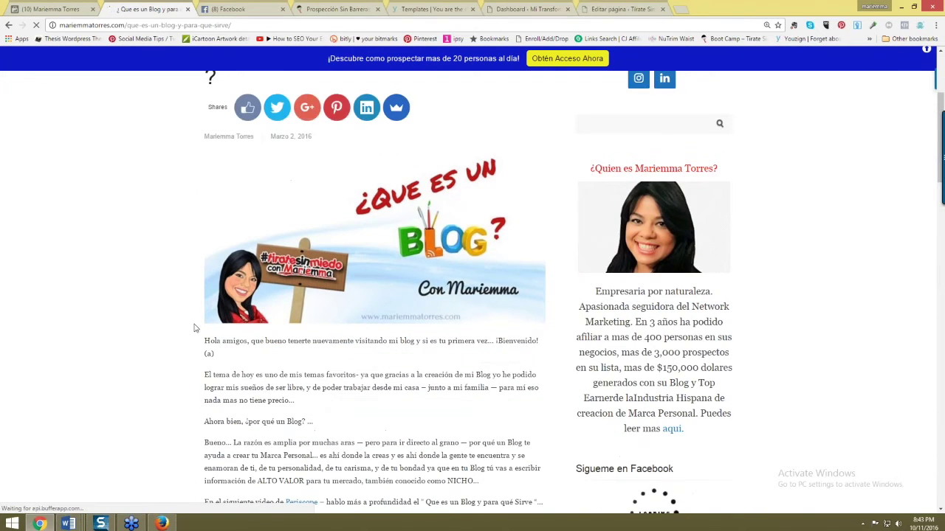
pyautogui.scroll(-1, 322, 400)
pyautogui.moveTo(205, 276); pyautogui.dragTo(312, 325)
pyautogui.hotkey('alt', 'Tab')
pyautogui.hotkey('ctrl', 'shift', 'a')
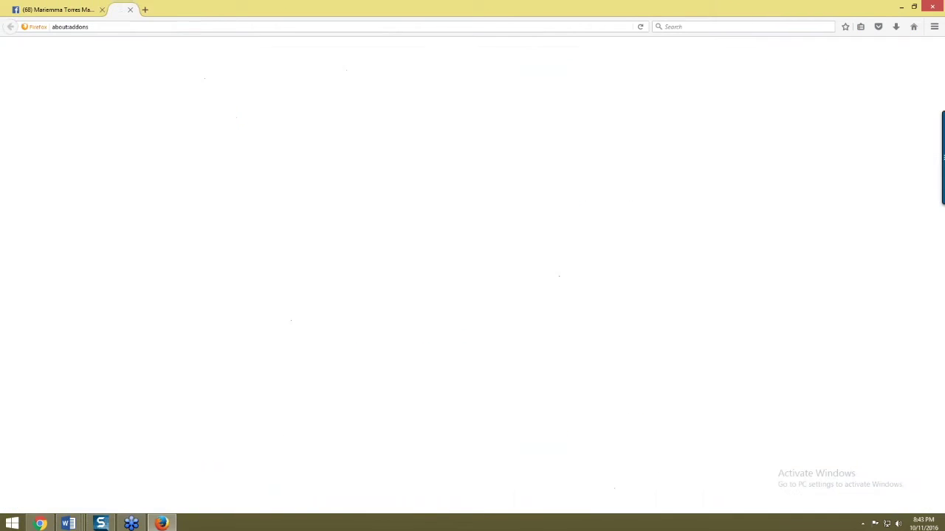
# - Replace the Facebook draft with the copied paragraphs and add the blog post's link below
pyautogui.click(77, 7)
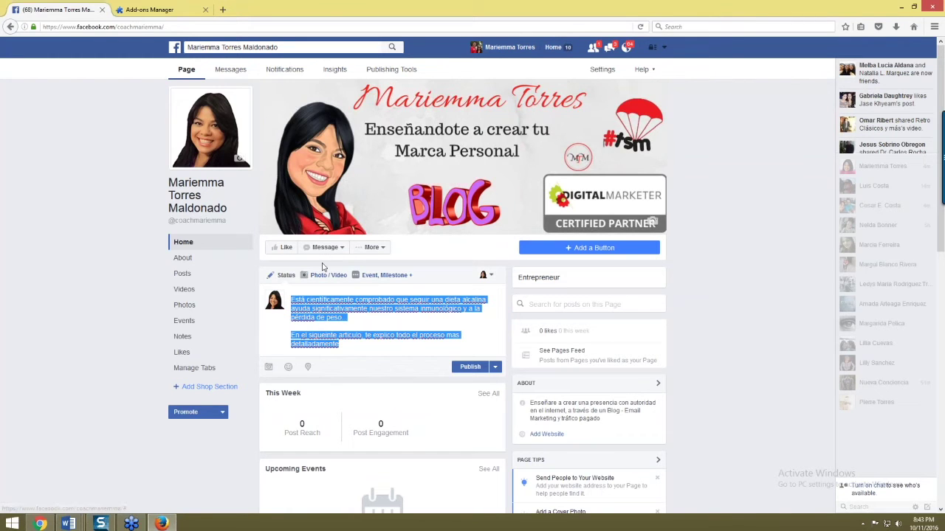
pyautogui.write('El tema de hoy es uno de mis temas favoritos- ya que gracias a la creación de mi Blog yo he podido lograr mis sueños de ser libre, y de poder trabajar desde mi casa – junto a mi familia — para mi eso nada mas no tiene precio.  Ahora bien, ¿por qué un Blog? ...')
pyautogui.press('Return')
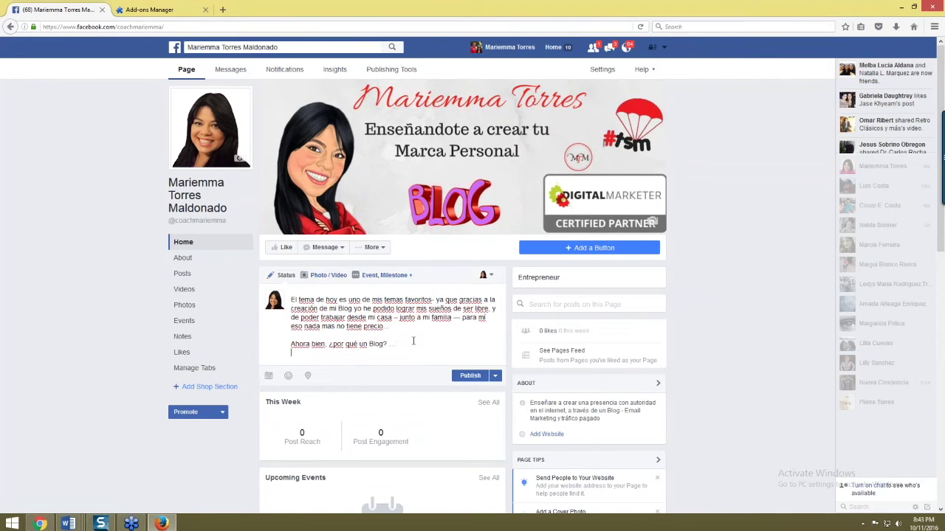
pyautogui.hotkey('alt', 'Tab')
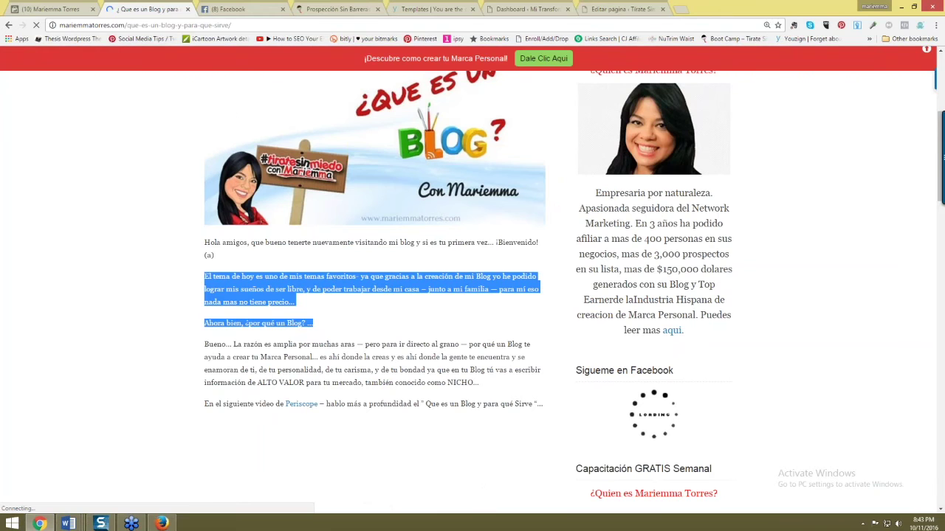
pyautogui.click(130, 27)
pyautogui.hotkey('alt', 'Tab')
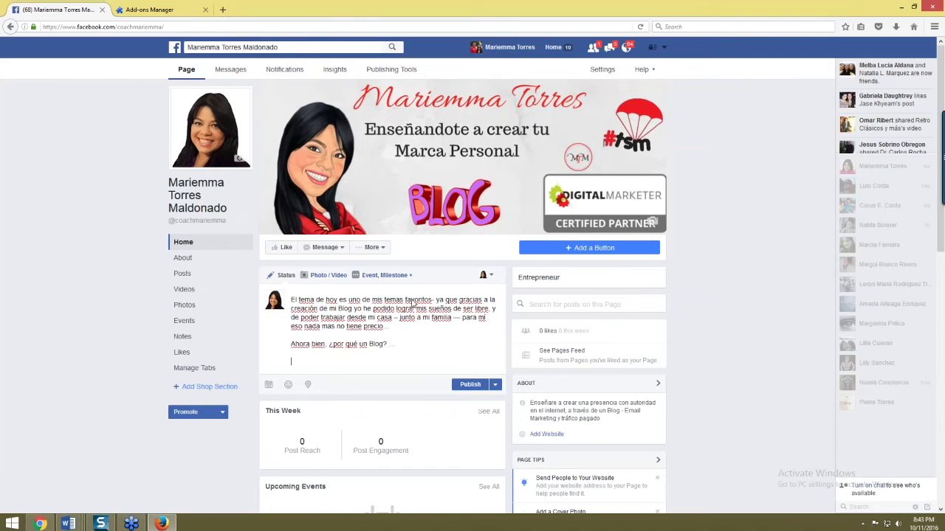
pyautogui.write('http://mariemmatorres.com/que-es-un-blog-y-para-que-sirve/')
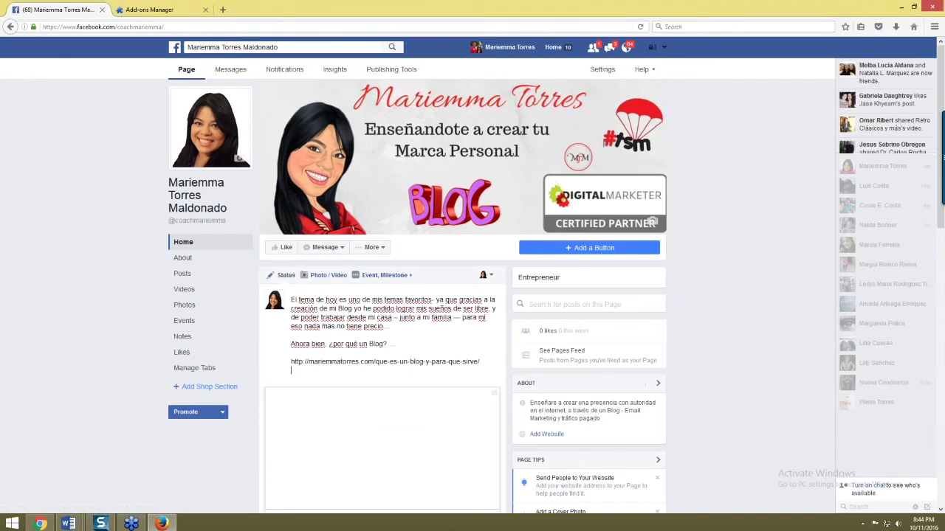
# - Delete the link text, keeping the preview card, and publish the page post
pyautogui.scroll(-1, 384, 415)
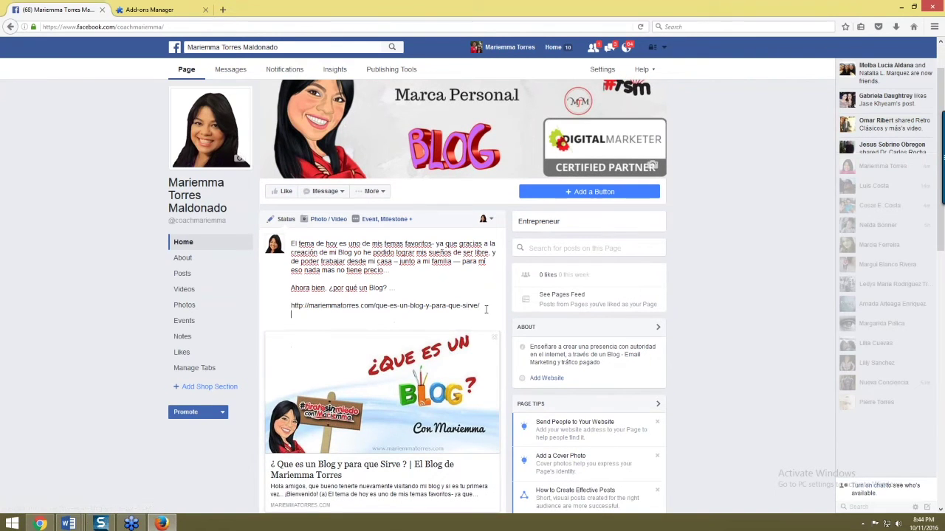
pyautogui.hotkey('shift', 'Home')
pyautogui.press('BackSpace')
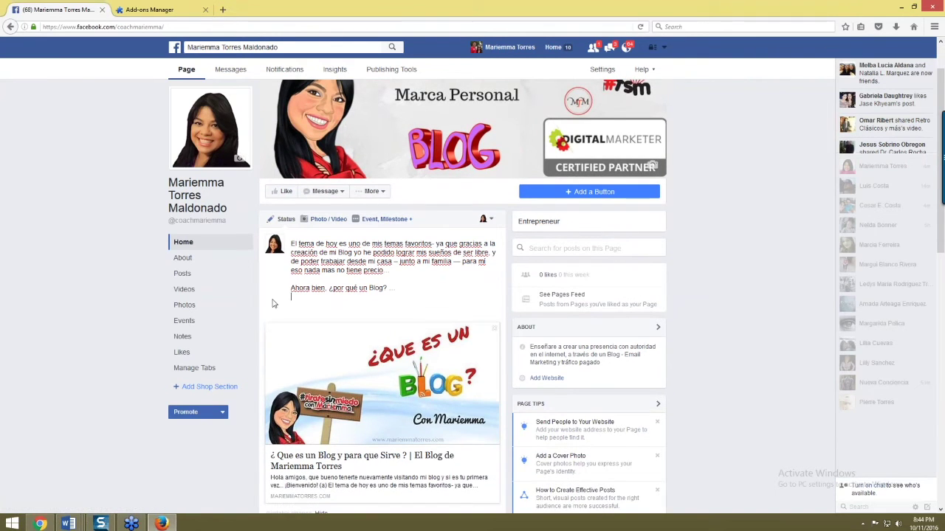
pyautogui.scroll(-3, 334, 402)
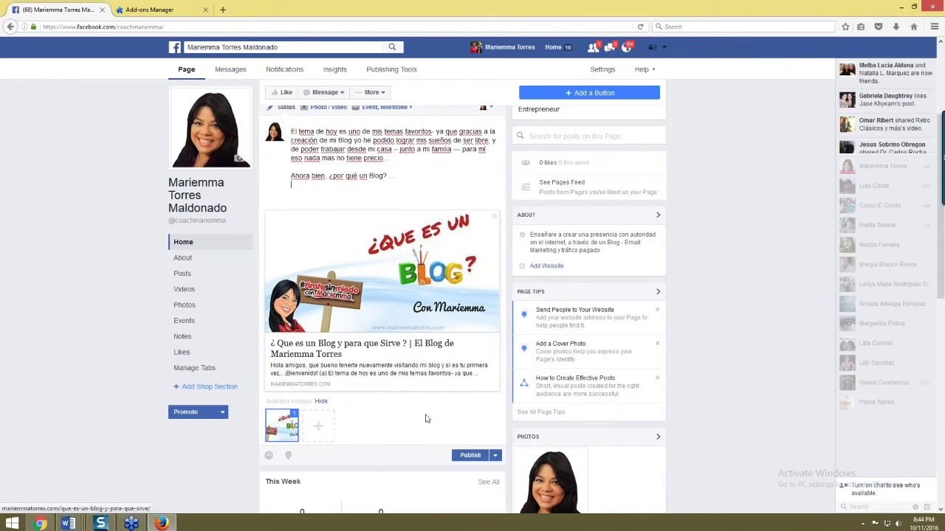
pyautogui.click(484, 458)
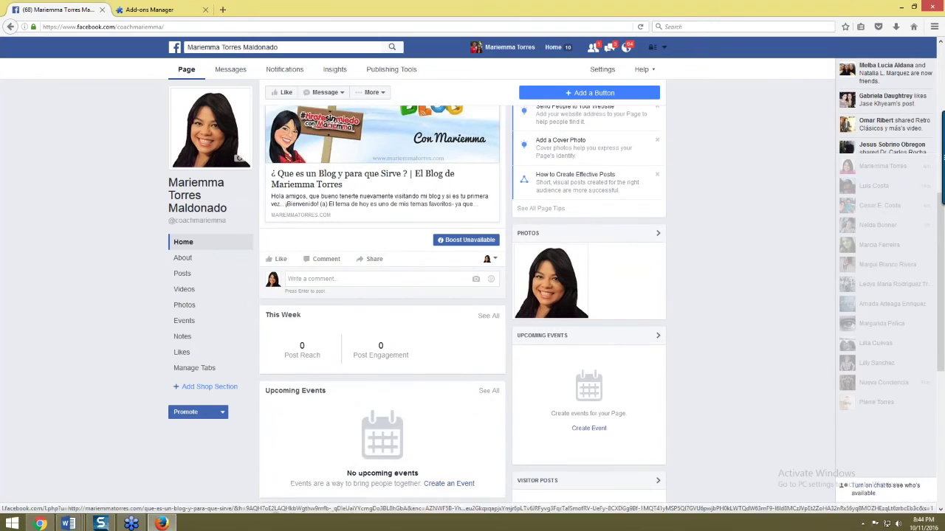
pyautogui.scroll(-3, 310, 301)
pyautogui.scroll(3, 315, 296)
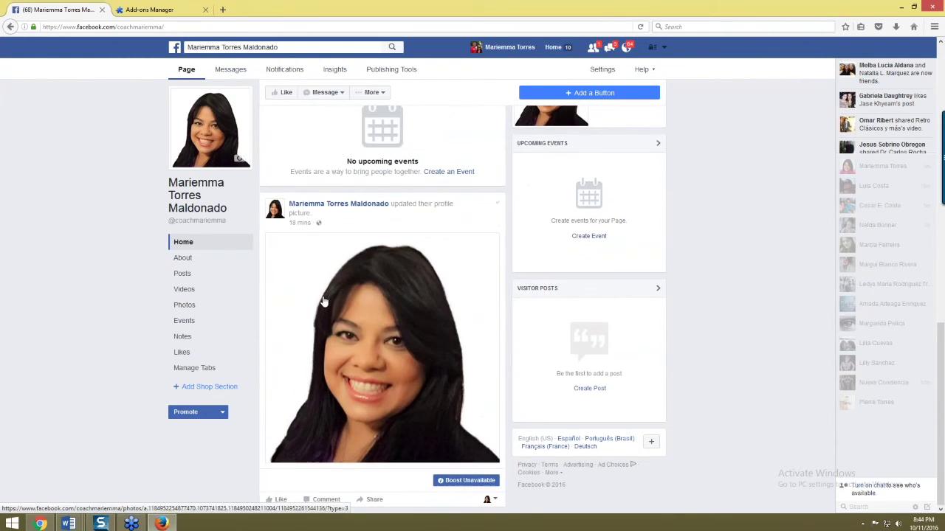
pyautogui.scroll(5, 322, 294)
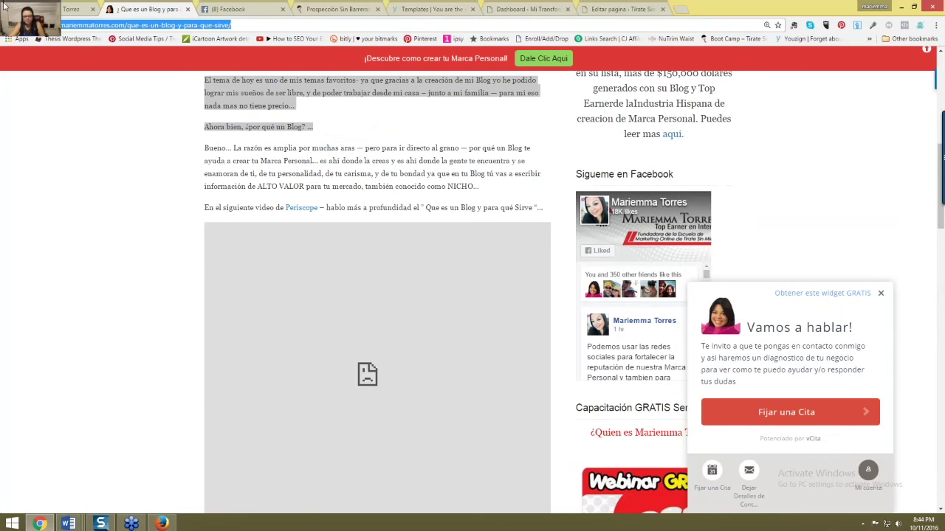
# - Copy the two 'Todo empezó' paragraphs from the Libro de Mujeres Valientes post and start a new Facebook post
pyautogui.click(9, 25)
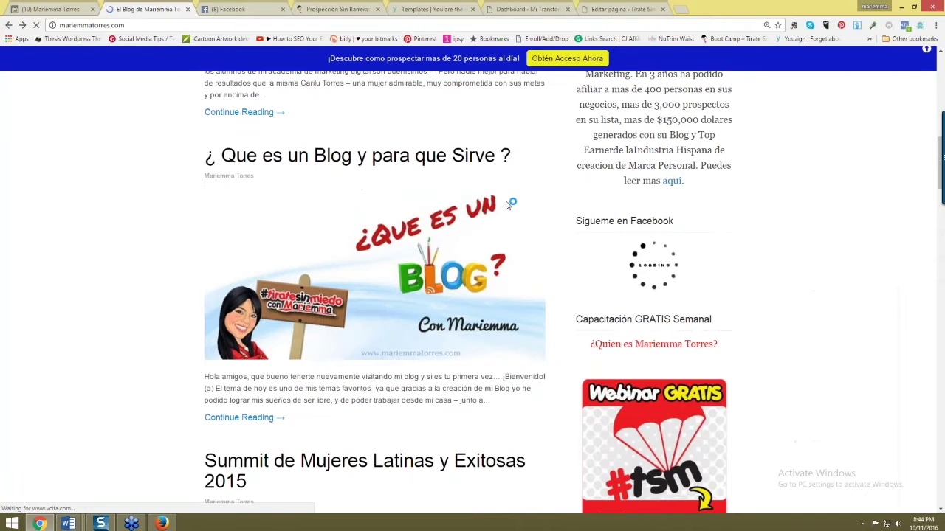
pyautogui.scroll(-8, 451, 244)
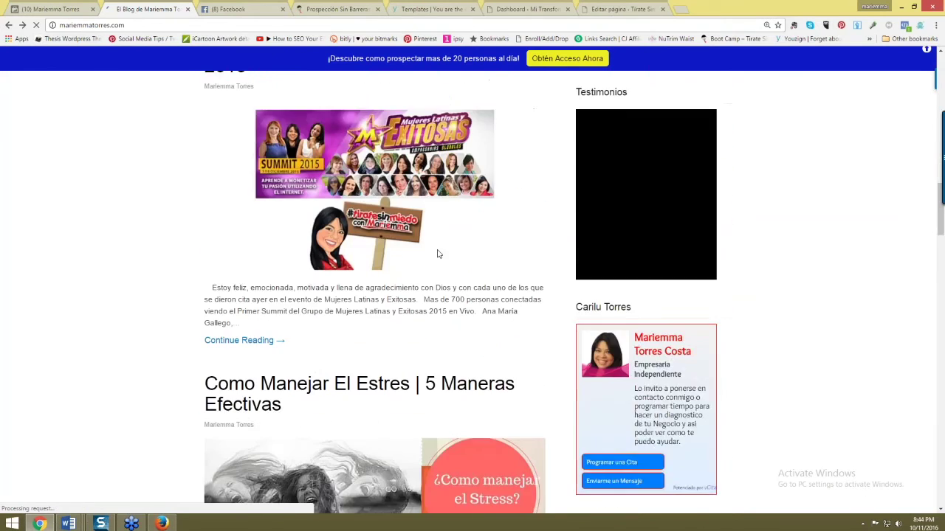
pyautogui.scroll(-5, 424, 270)
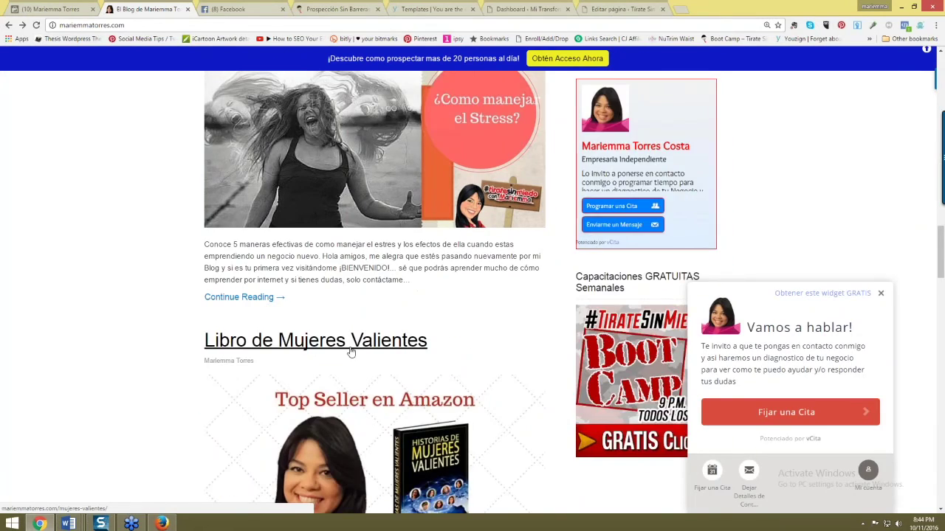
pyautogui.click(371, 308)
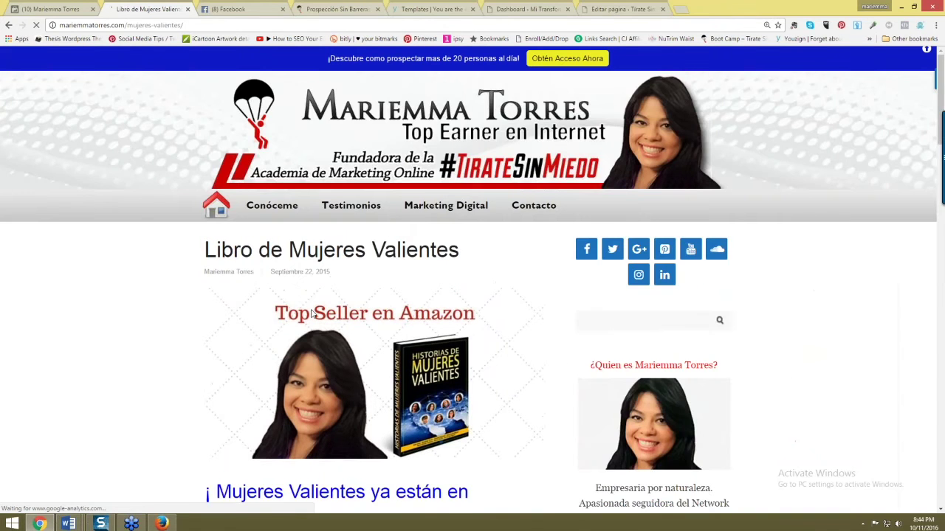
pyautogui.scroll(-3, 312, 313)
pyautogui.scroll(-6, 311, 314)
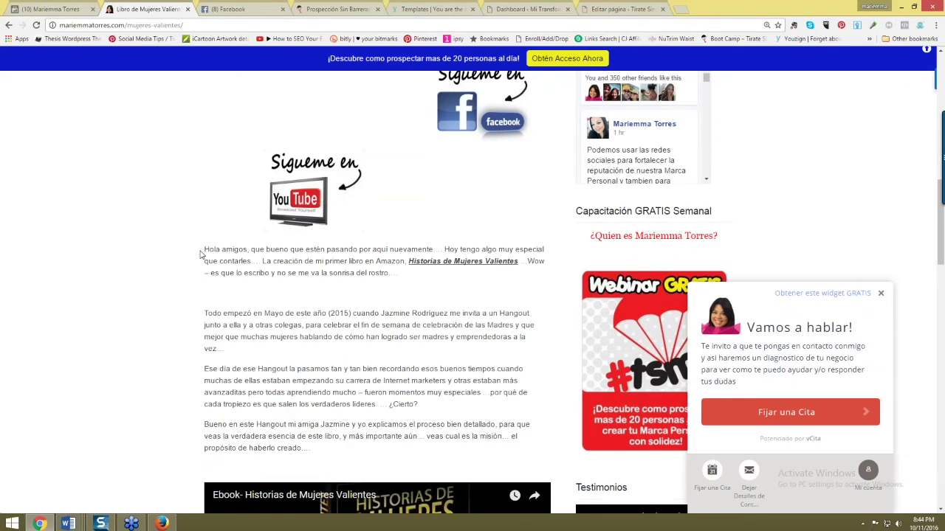
pyautogui.moveTo(204, 313); pyautogui.dragTo(444, 408)
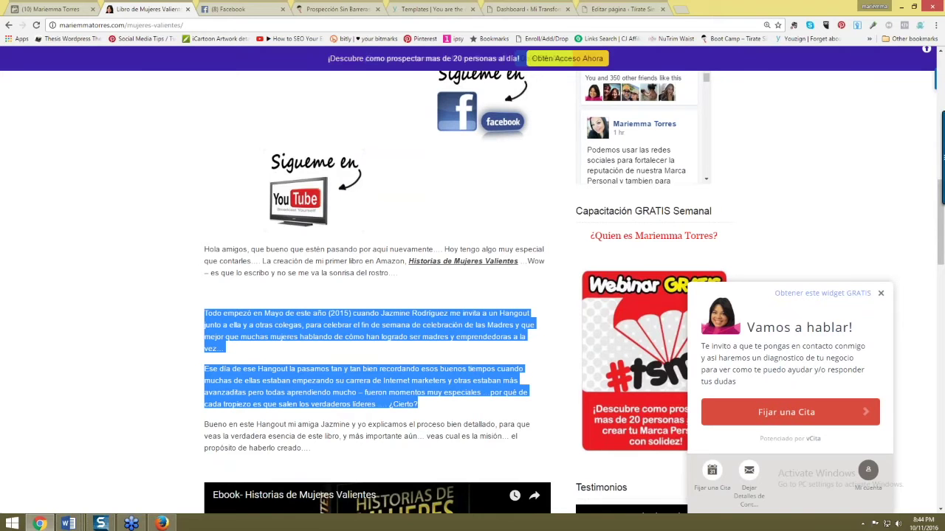
pyautogui.hotkey('alt', 'Tab')
pyautogui.click(312, 293)
# - Paste the two copied paragraphs into the draft, dismiss the posting-as notice, and trim the blank line
pyautogui.hotkey('ctrl', 'v')
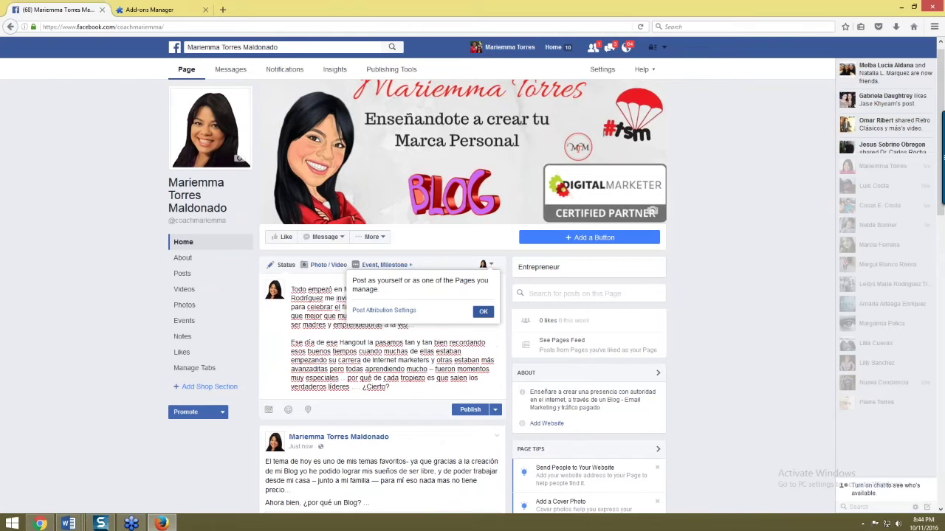
pyautogui.click(482, 310)
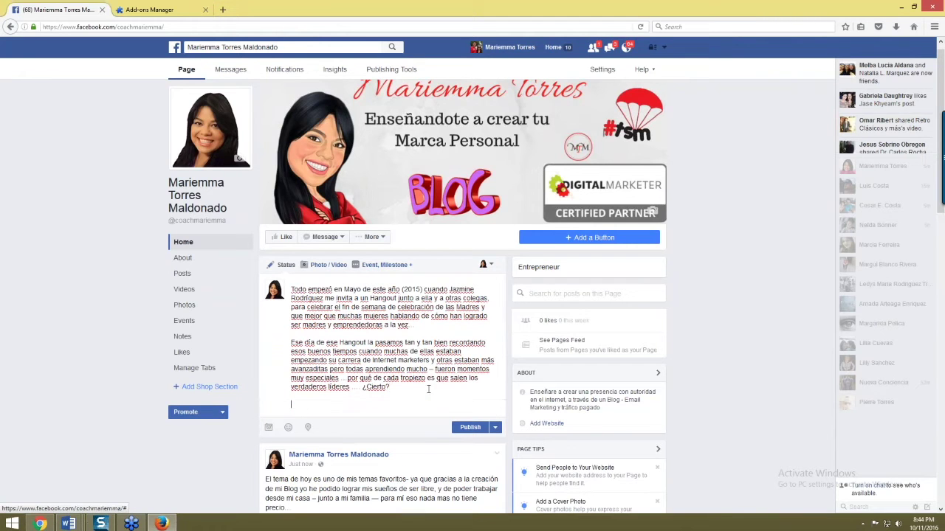
pyautogui.hotkey('alt', 'Tab')
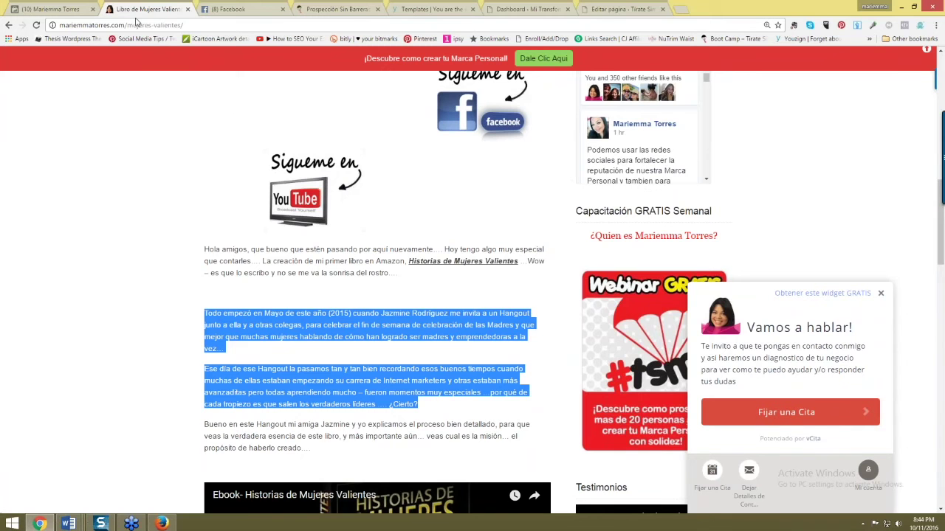
pyautogui.hotkey('alt', 'Tab')
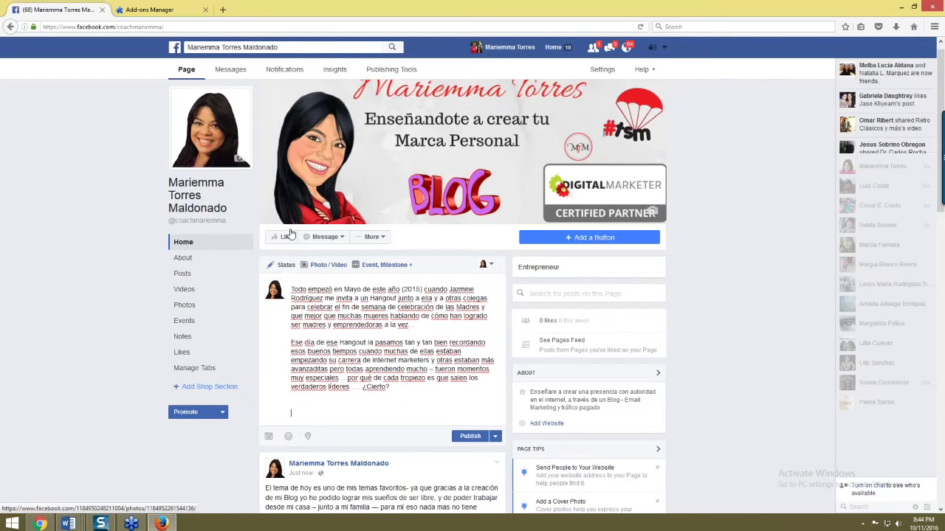
pyautogui.press('BackSpace')
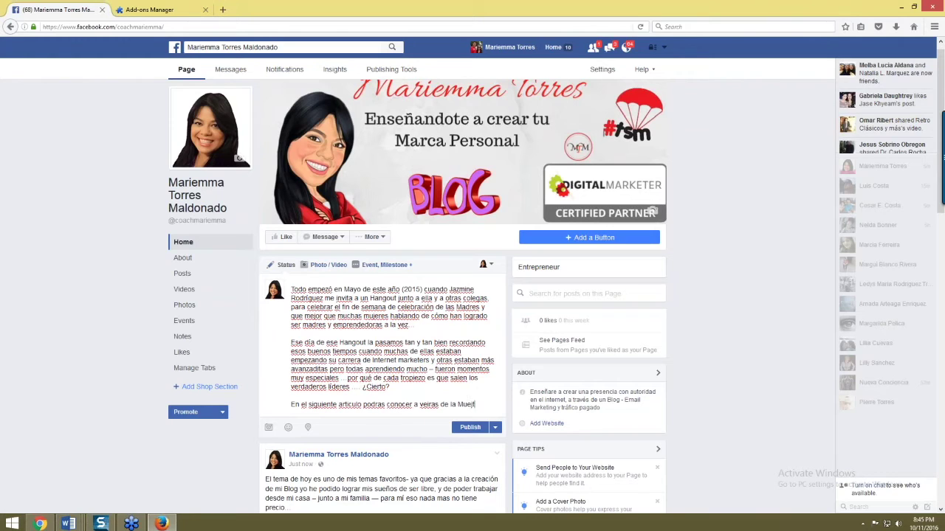
# - Add a line introducing the Mujeres Valientes article and paste its mariemmatorres.com/mujeres-valientes/ link
pyautogui.write('lientes que hablan en el libro ...')
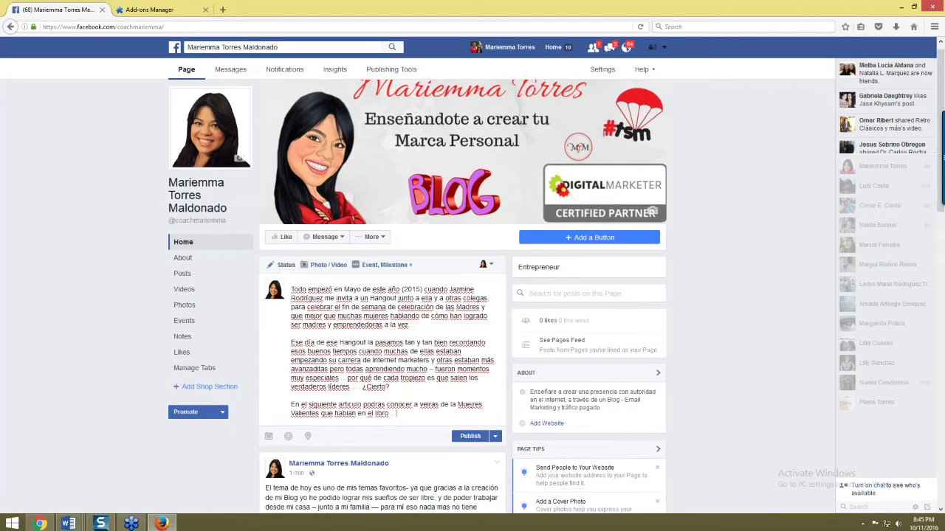
pyautogui.write('http://mariemmatorres.com/mujeres-valientes/')
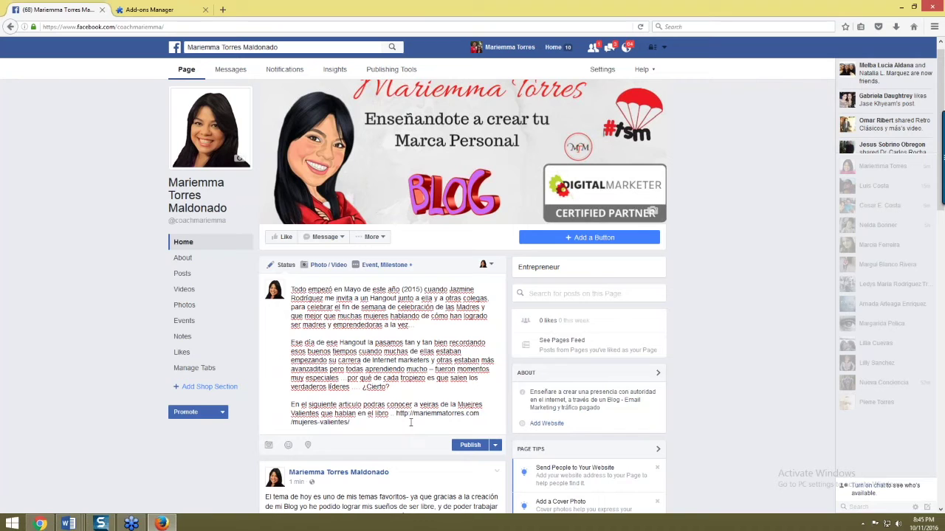
pyautogui.scroll(-2, 391, 384)
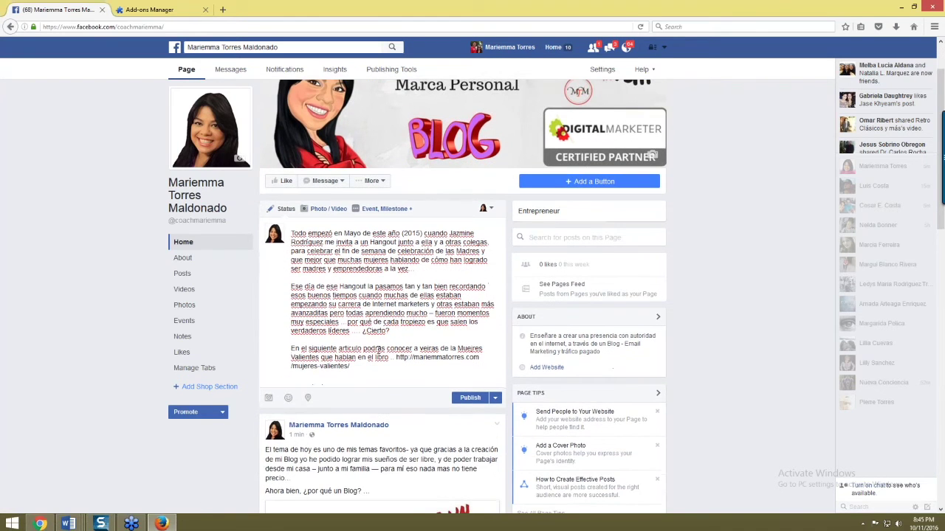
pyautogui.scroll(-2, 378, 348)
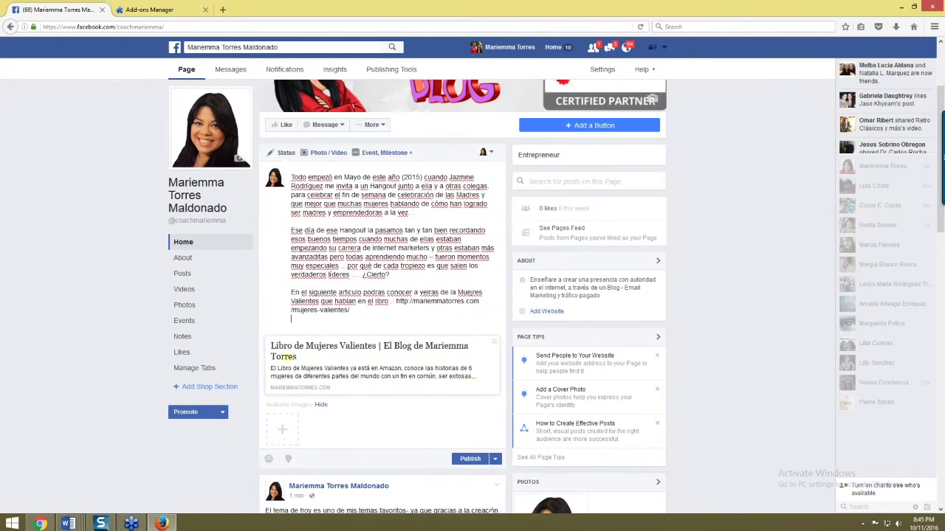
# - Start adding a photo to the post and search the computer for 'valientes' files
pyautogui.click(282, 431)
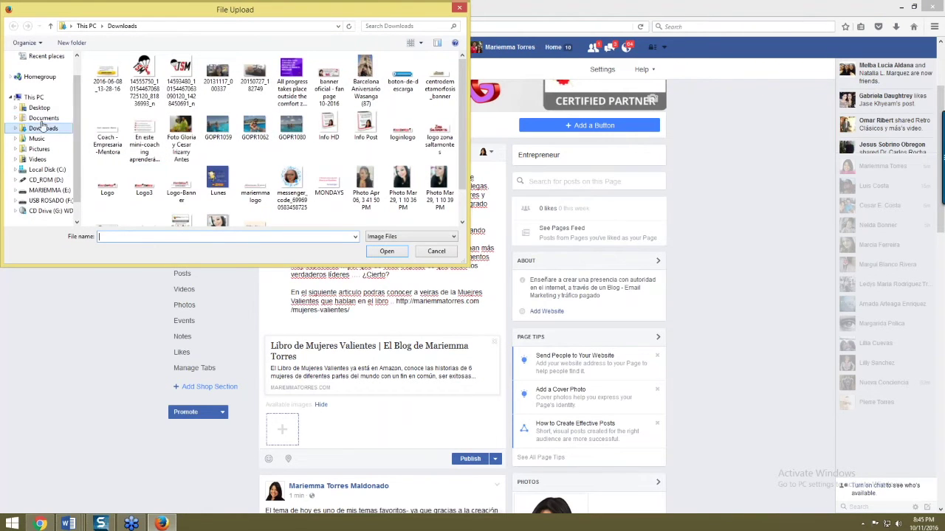
pyautogui.click(43, 98)
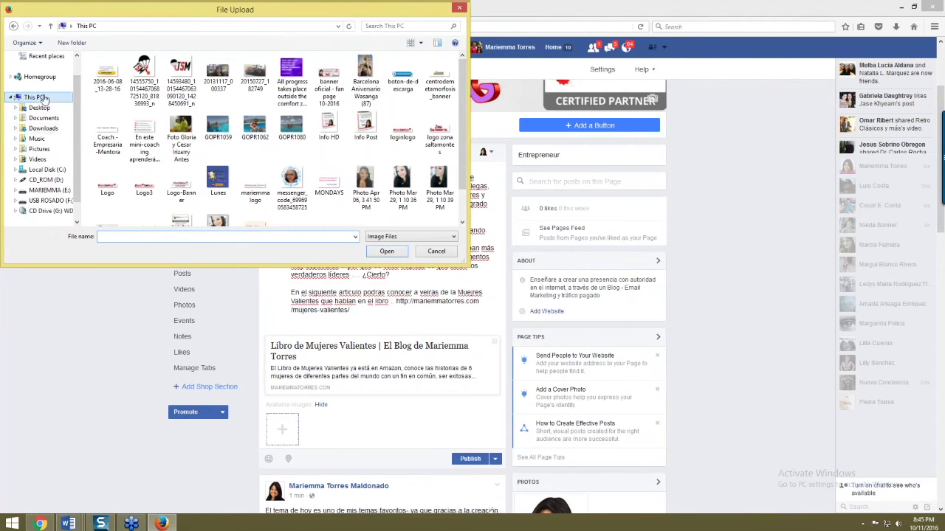
pyautogui.click(394, 27)
pyautogui.write('vali')
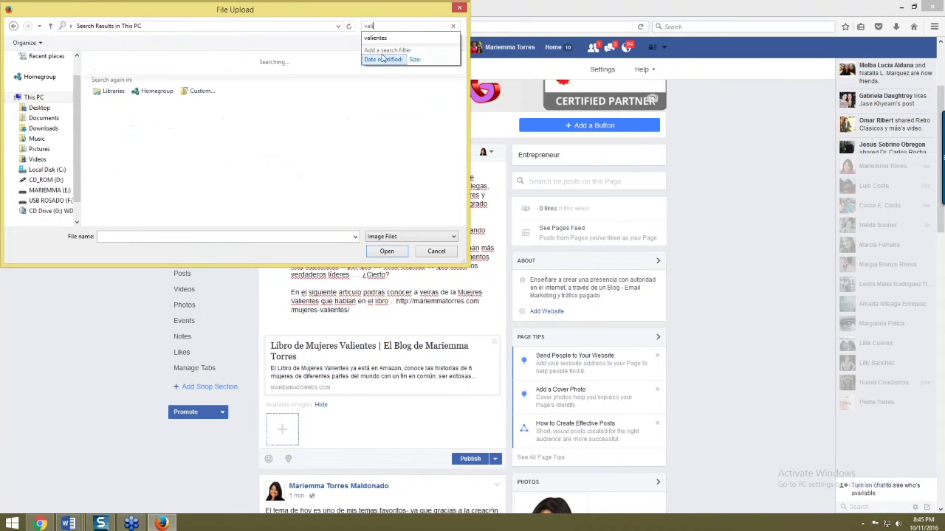
pyautogui.click(380, 37)
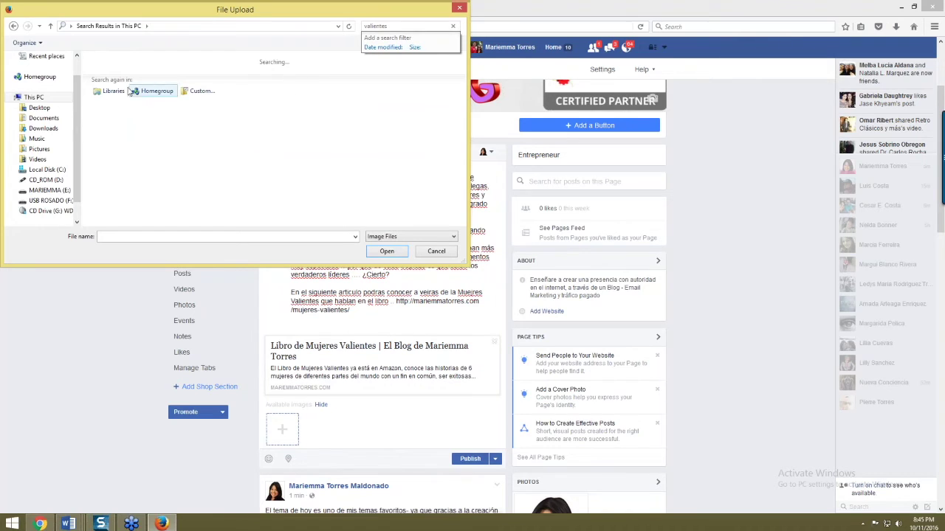
# - Attach the Info Post image from Downloads, then return to the blog article in Chrome
pyautogui.click(39, 108)
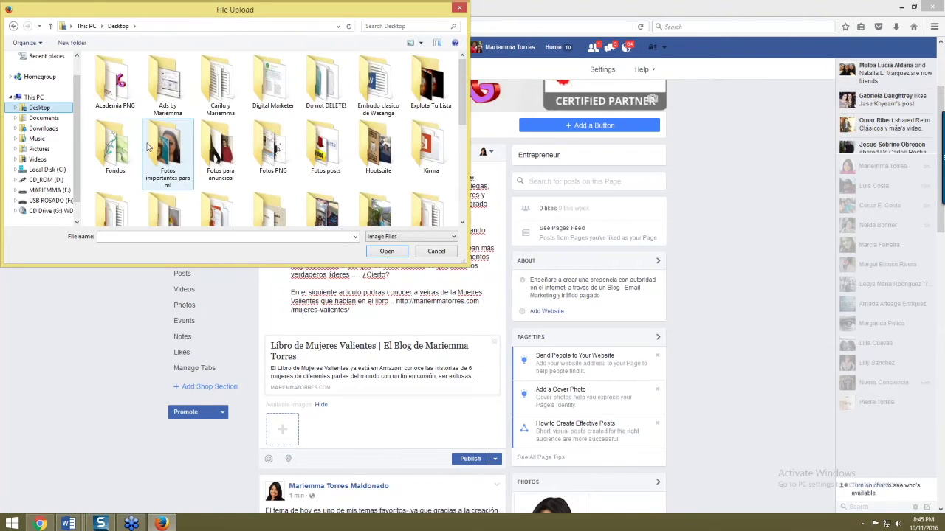
pyautogui.click(50, 191)
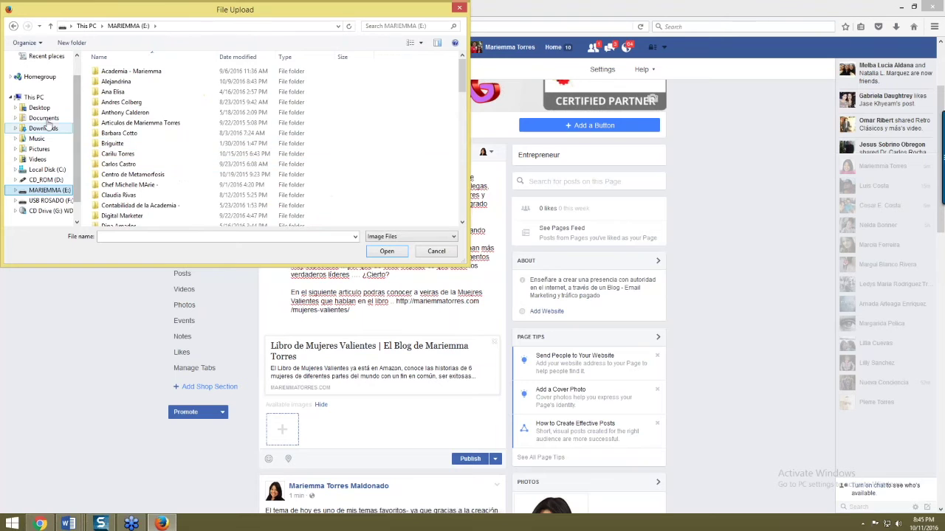
pyautogui.click(40, 108)
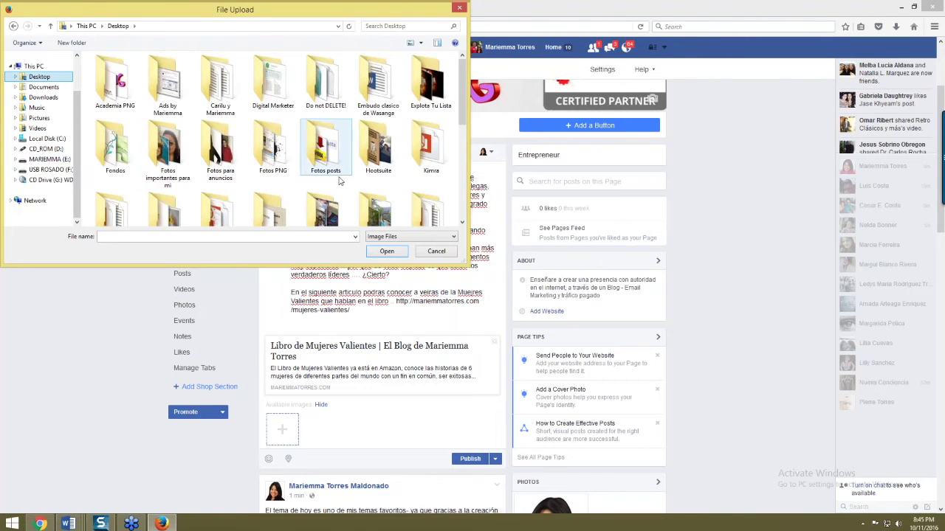
pyautogui.click(45, 98)
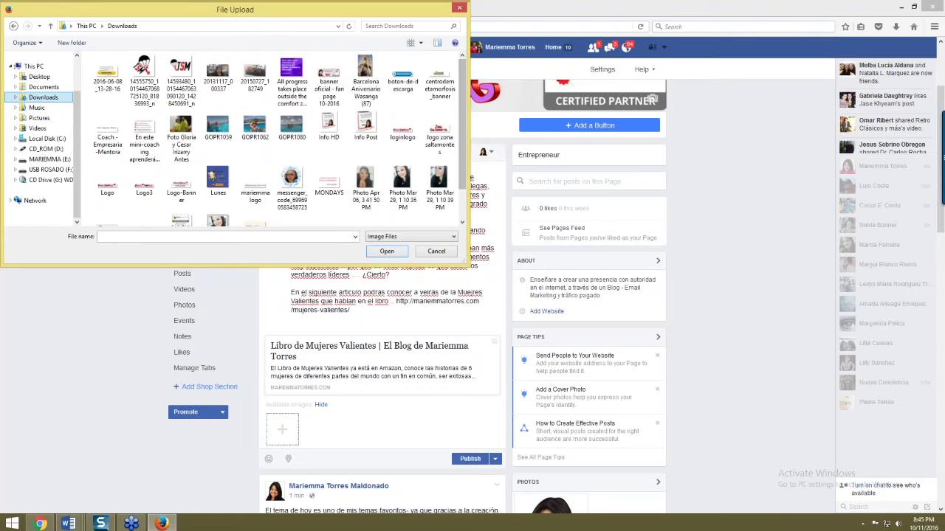
pyautogui.moveTo(462, 88); pyautogui.dragTo(462, 118)
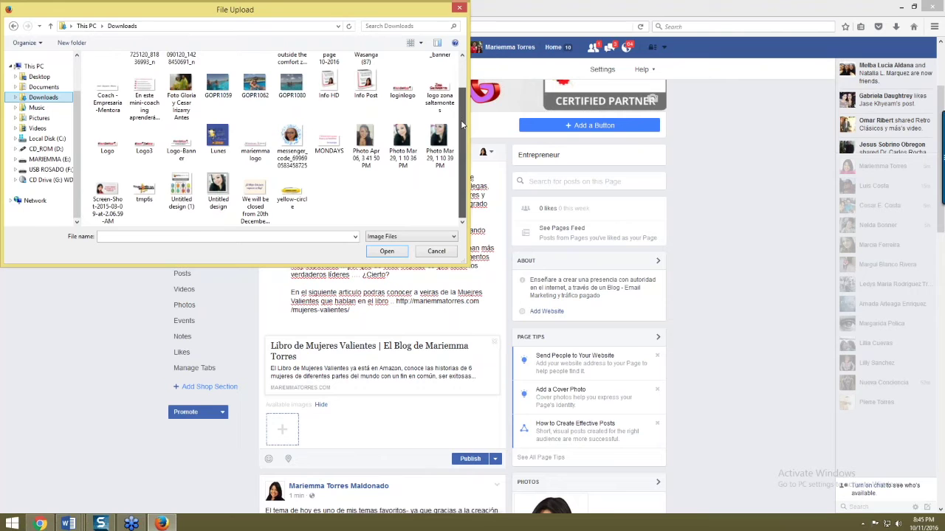
pyautogui.scroll(1, 463, 126)
pyautogui.doubleClick(369, 108)
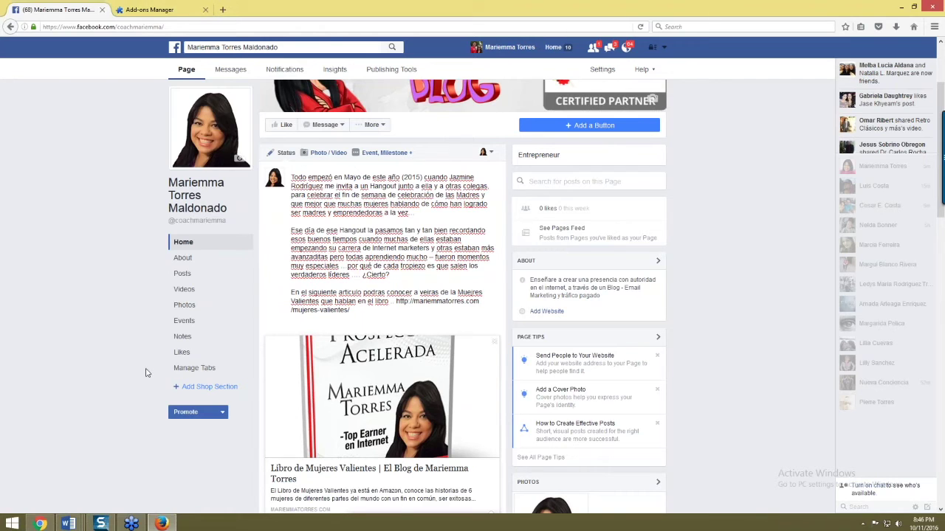
pyautogui.hotkey('alt', 'Tab')
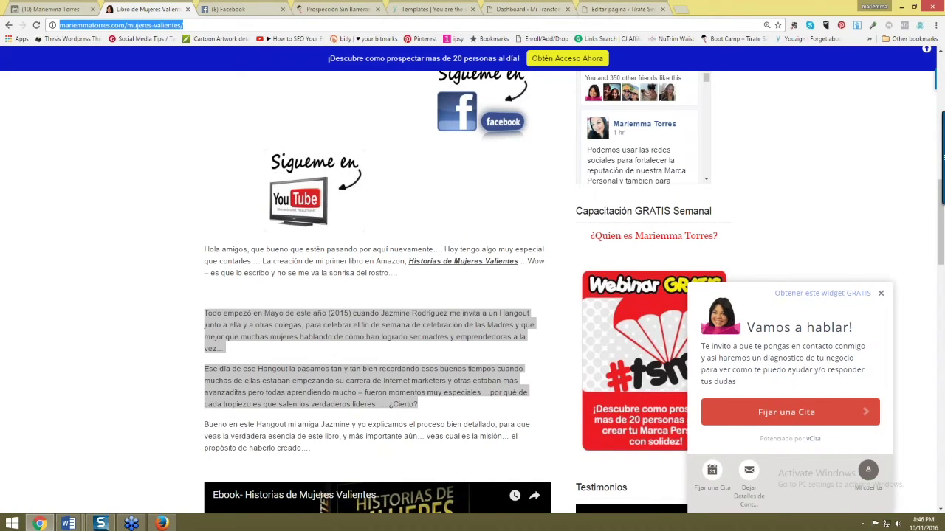
# - Go to canva.com in a new Chrome tab by typing 'can' in the address bar
pyautogui.click(681, 8)
pyautogui.write('canva.com')
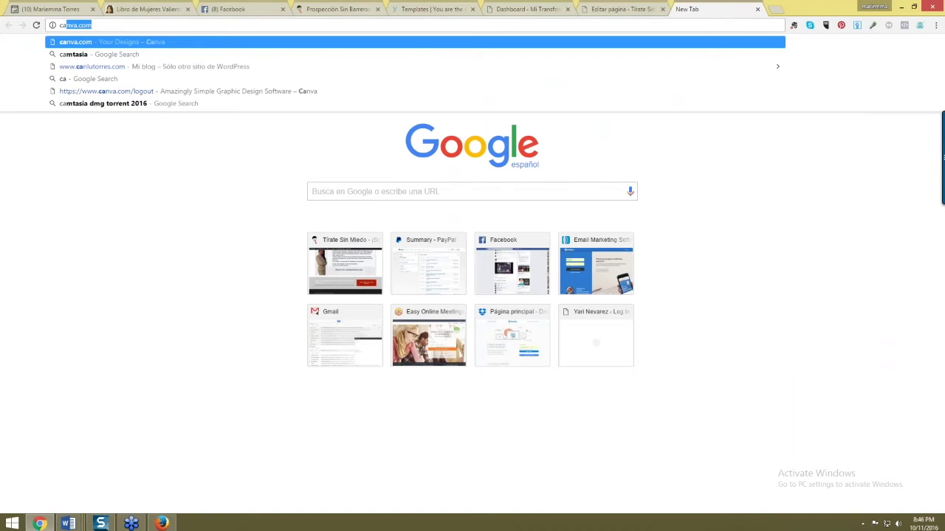
pyautogui.press('Return')
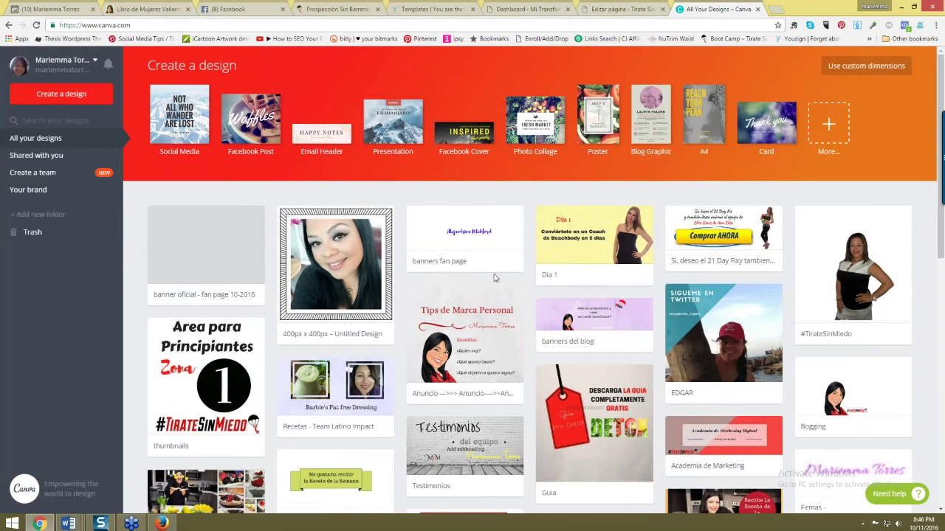
# - Open the Anuncio design and check its size and save options
pyautogui.scroll(-1, 494, 274)
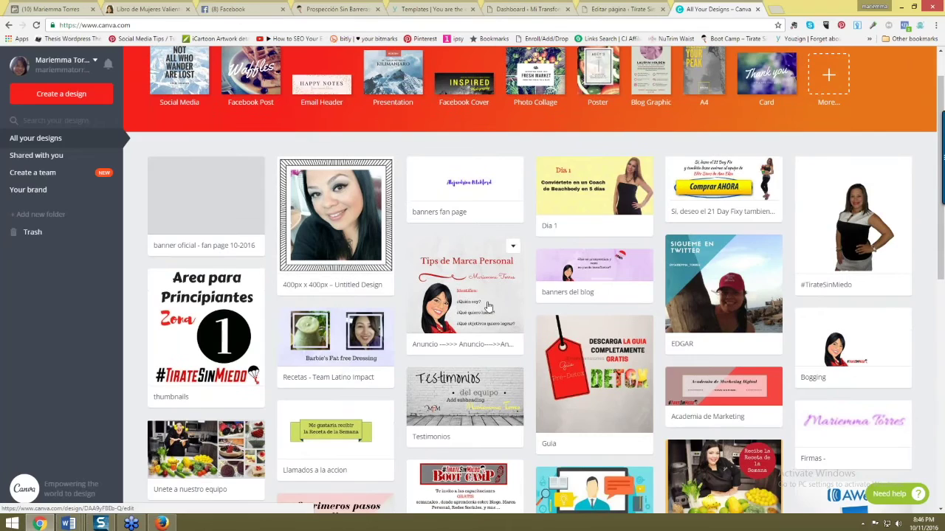
pyautogui.click(487, 306)
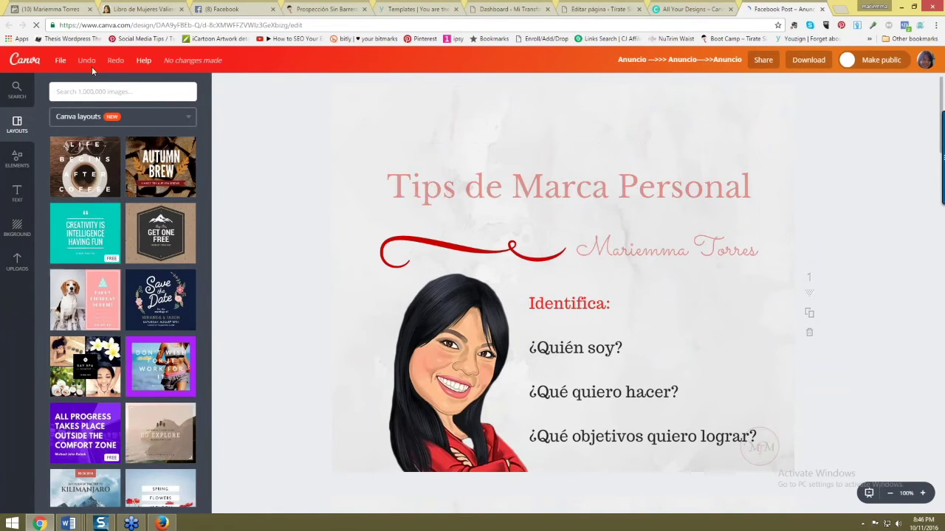
pyautogui.click(60, 60)
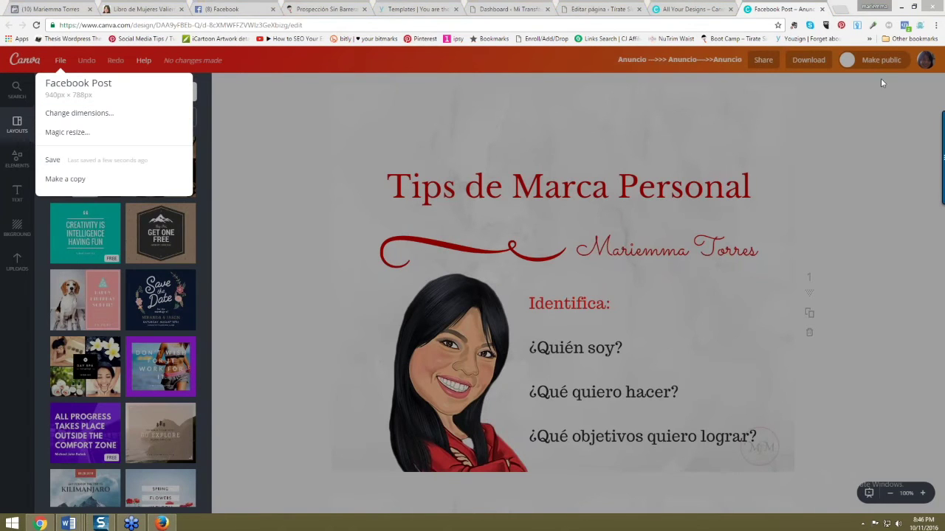
pyautogui.click(865, 422)
# - Scroll the designs list and open the Recetas - Team Latino Impact design
pyautogui.scroll(-6, 812, 425)
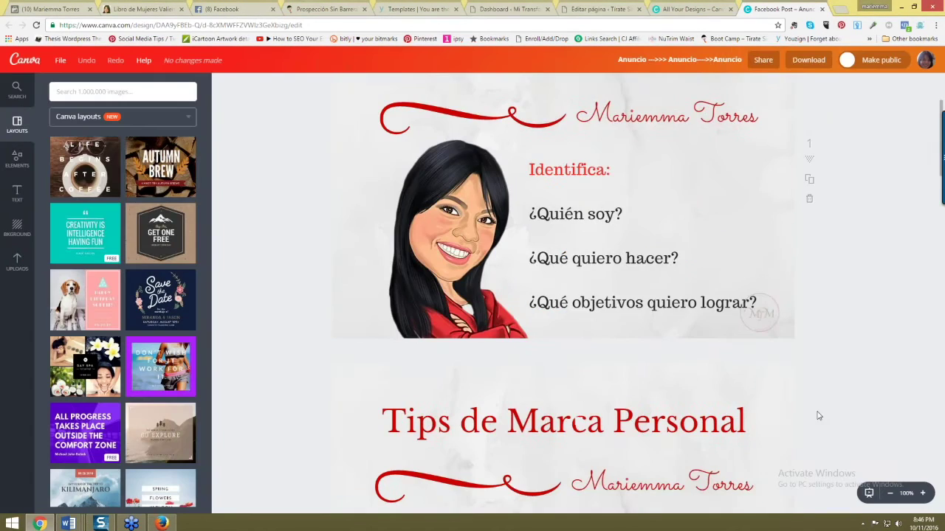
pyautogui.scroll(-15, 807, 425)
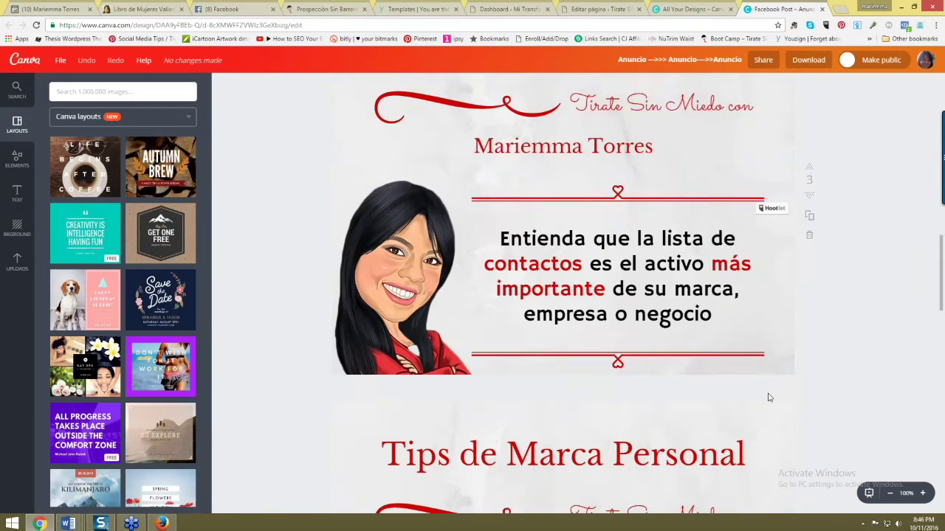
pyautogui.scroll(-8, 665, 402)
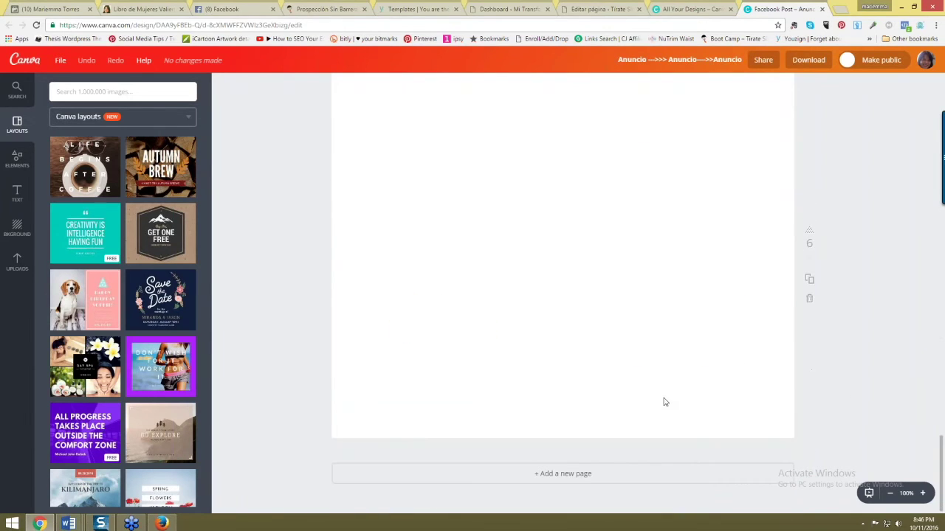
pyautogui.scroll(2, 599, 433)
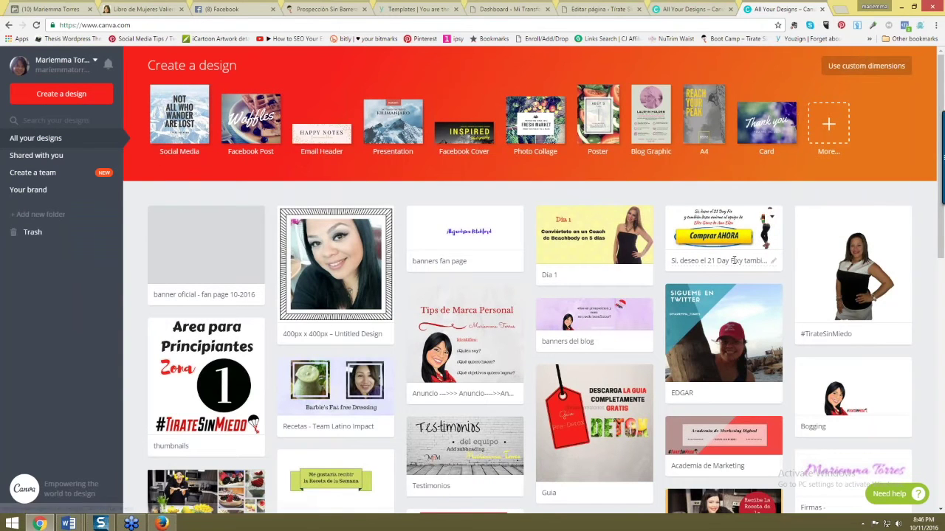
pyautogui.scroll(-2, 733, 260)
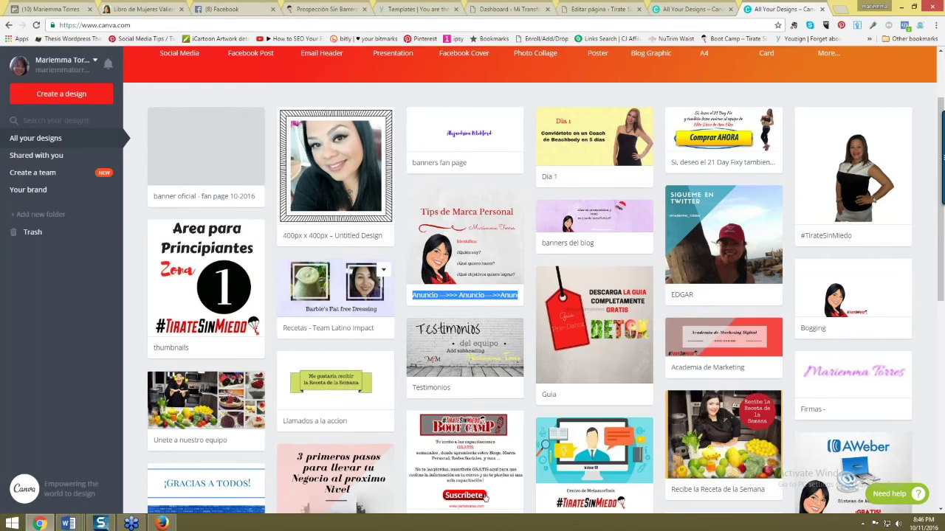
pyautogui.click(384, 270)
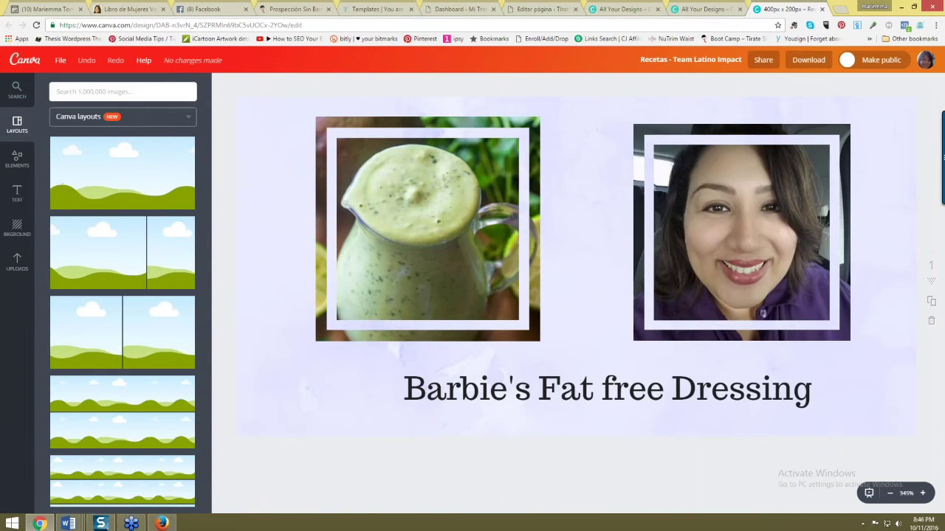
# - Check the recipe design's file options and scroll through its pages
pyautogui.click(60, 60)
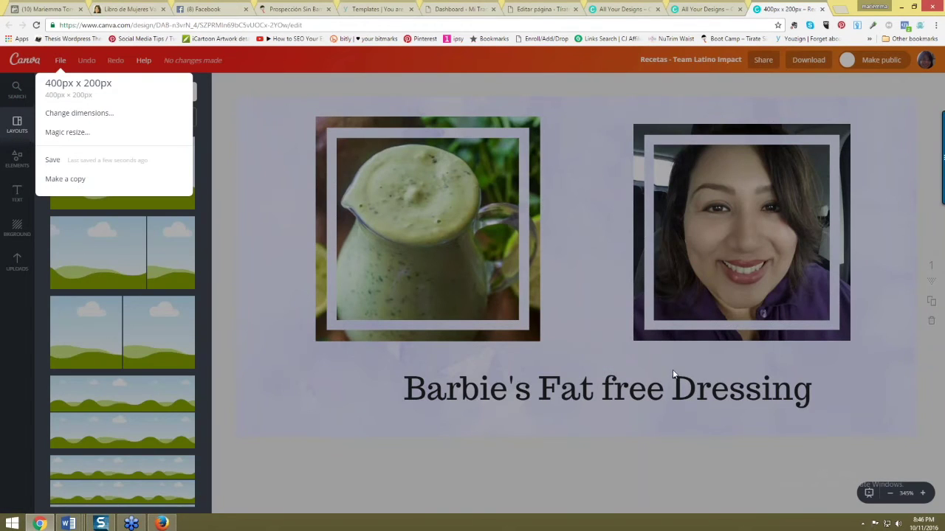
pyautogui.click(613, 480)
pyautogui.scroll(-5, 633, 468)
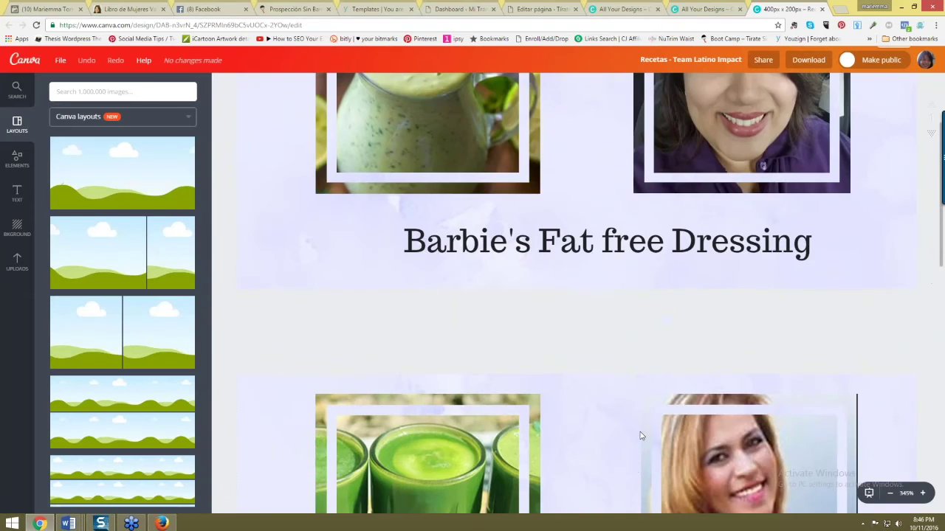
pyautogui.scroll(-10, 635, 441)
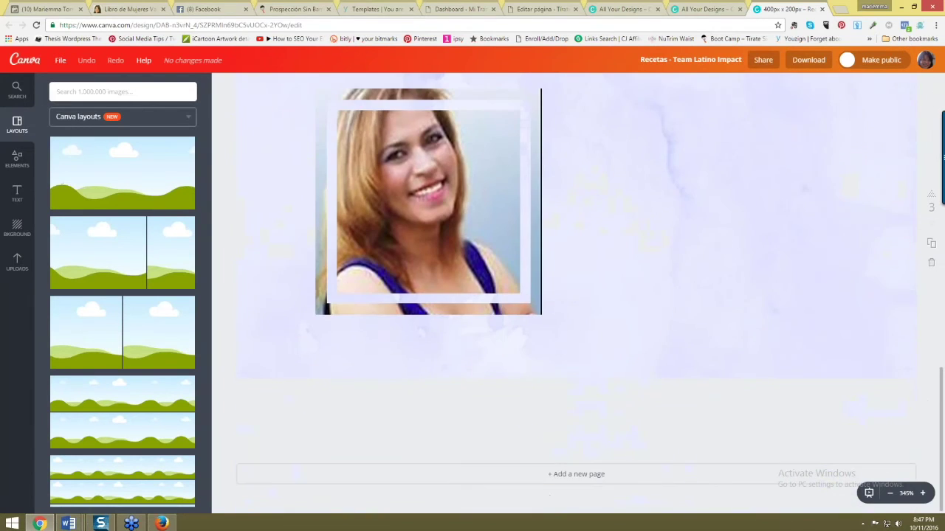
pyautogui.scroll(-5, 497, 345)
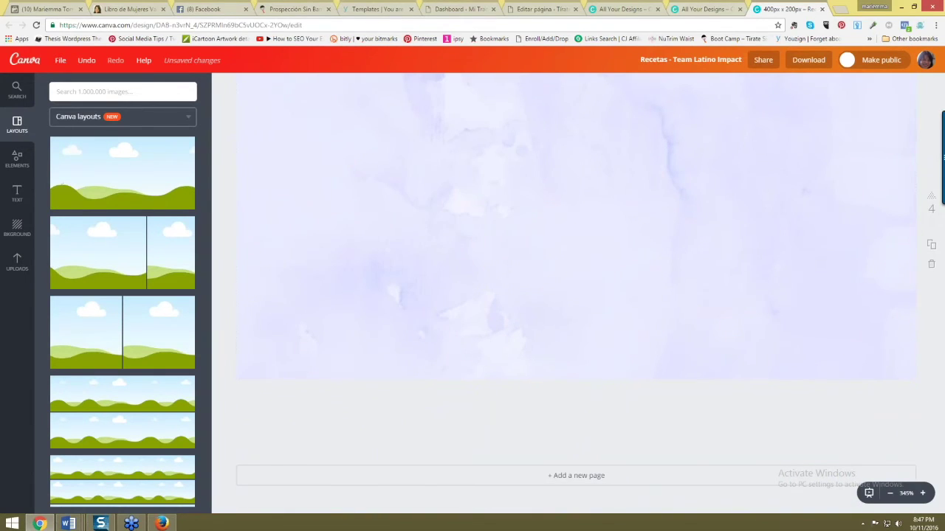
# - Select the watercolour page background, browse Uploads, then return to the Libro de Mujeres Valientes article
pyautogui.click(424, 173)
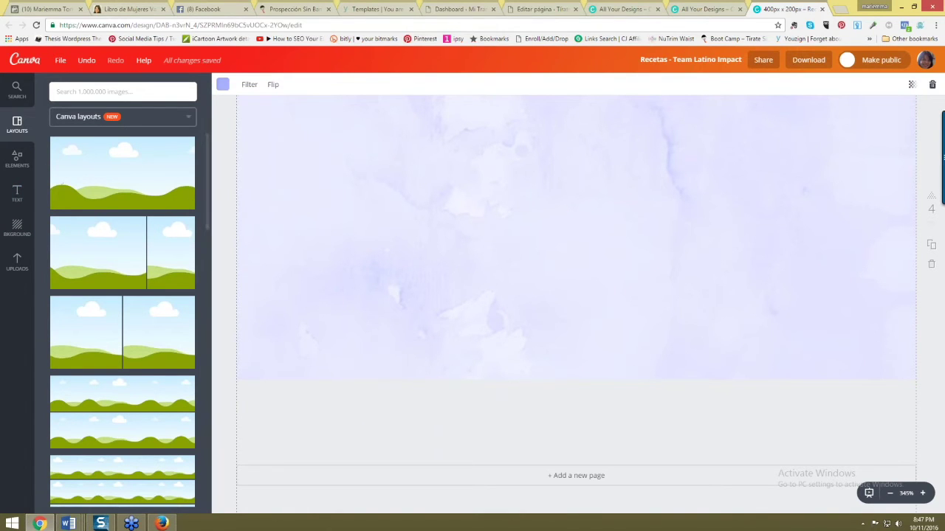
pyautogui.click(17, 264)
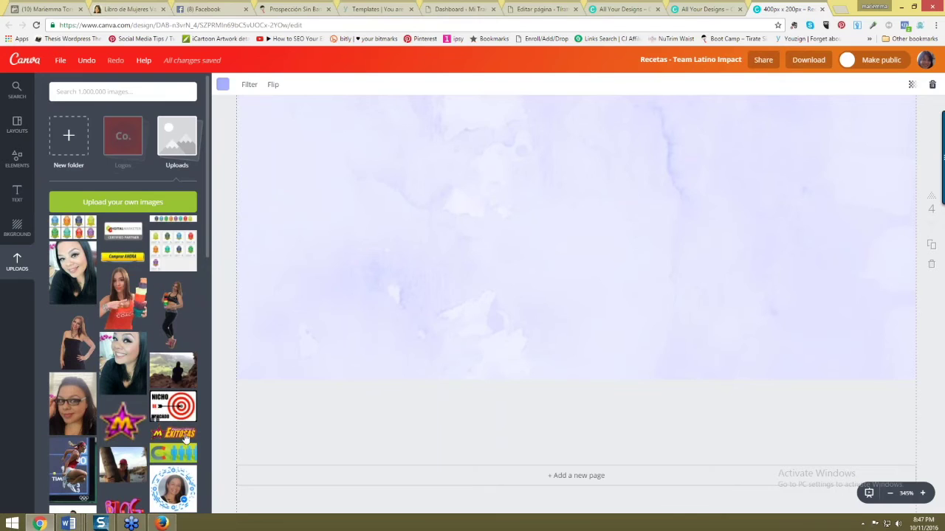
pyautogui.click(344, 382)
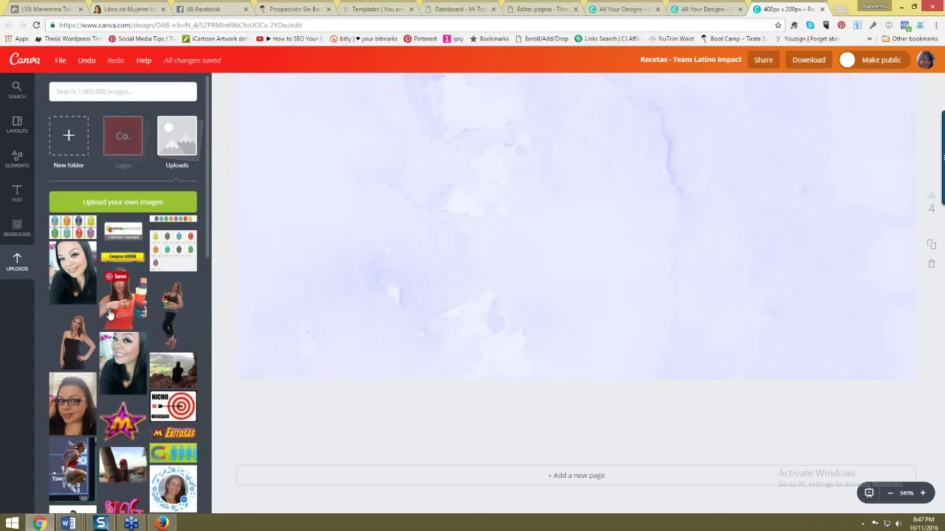
pyautogui.scroll(-3, 109, 316)
pyautogui.scroll(3, 524, 345)
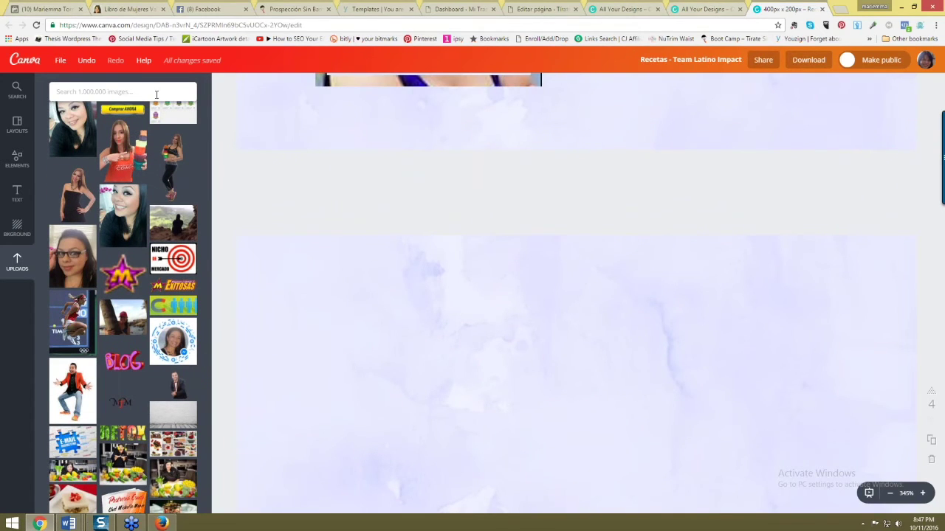
pyautogui.click(126, 9)
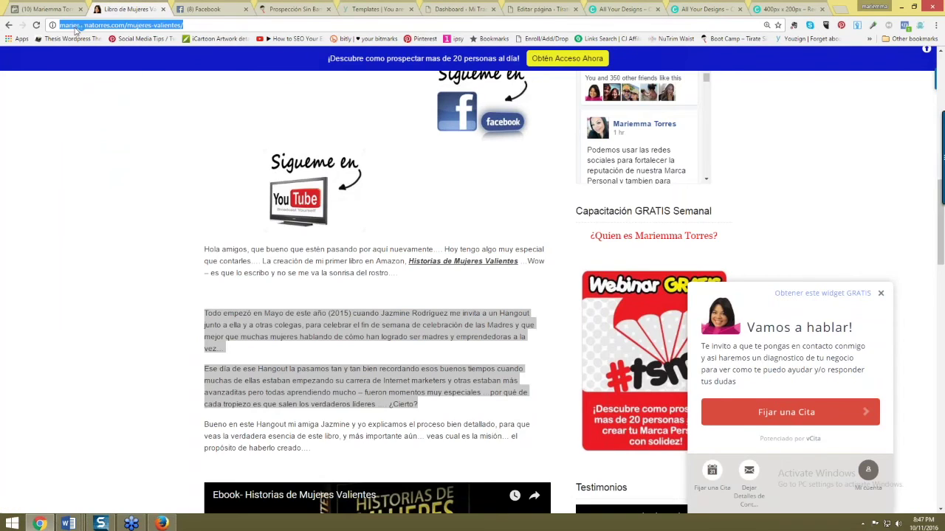
# - Bring up the Facebook Page with the drafted post and dismiss the posting-attribution tip
pyautogui.click(48, 8)
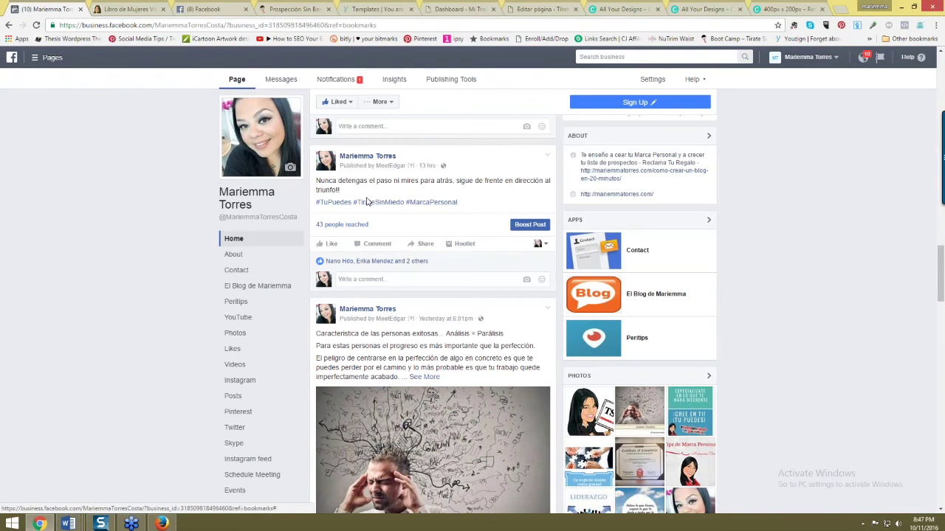
pyautogui.hotkey('alt', 'Tab')
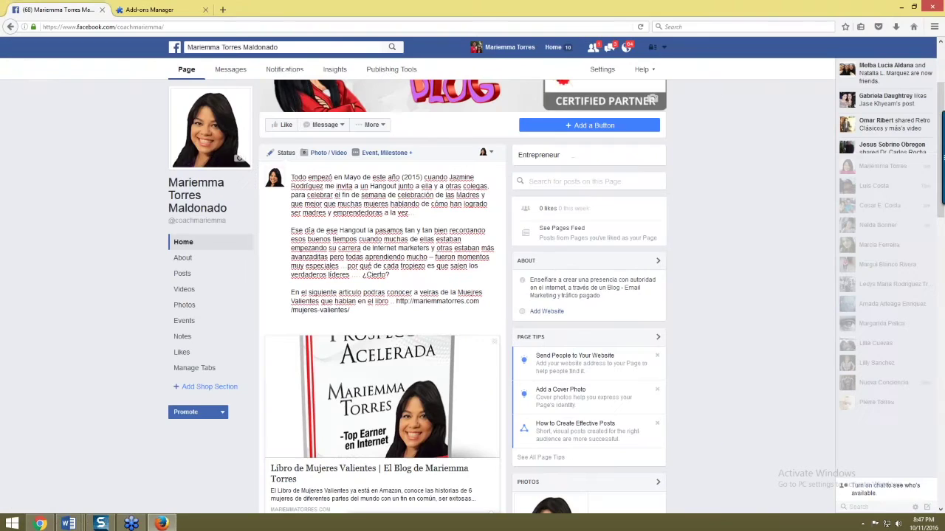
pyautogui.scroll(-3, 417, 387)
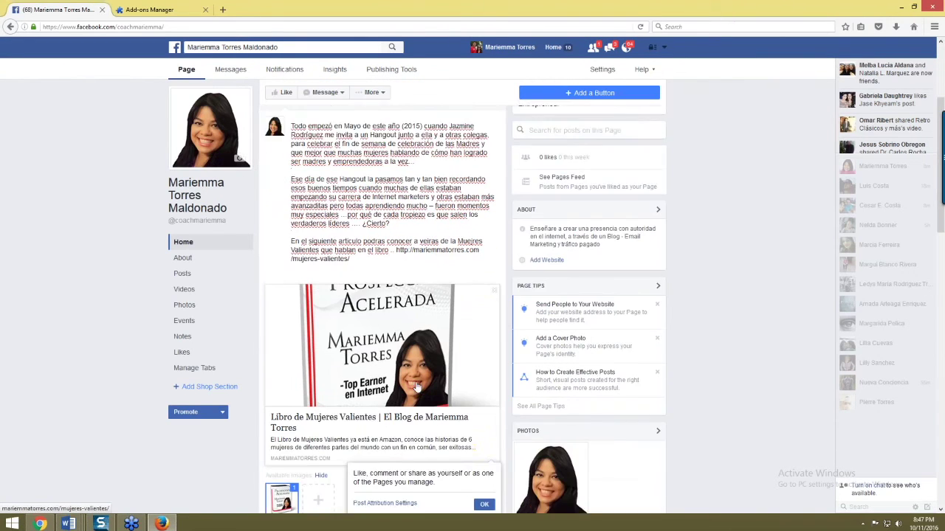
pyautogui.click(483, 444)
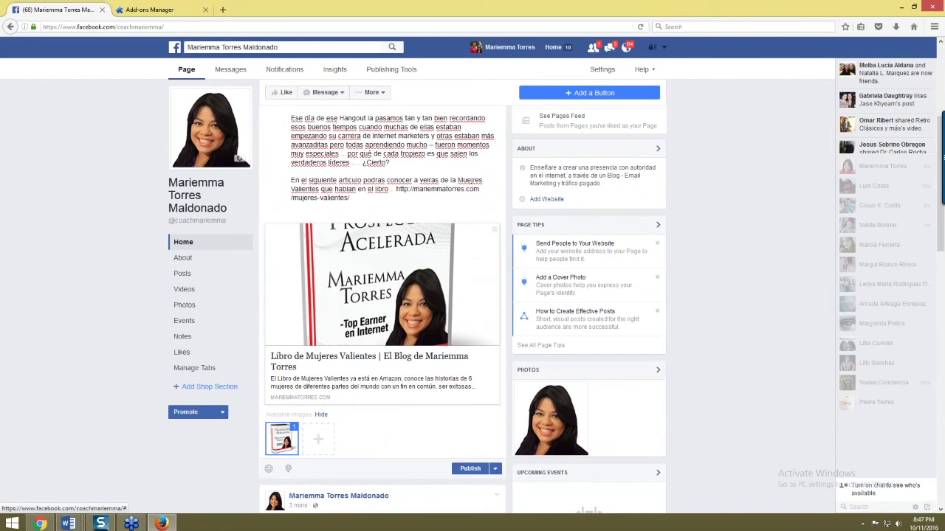
# - Review the published Mujeres Valientes post with its Prospección Acelerada image and article preview
pyautogui.scroll(5, 428, 384)
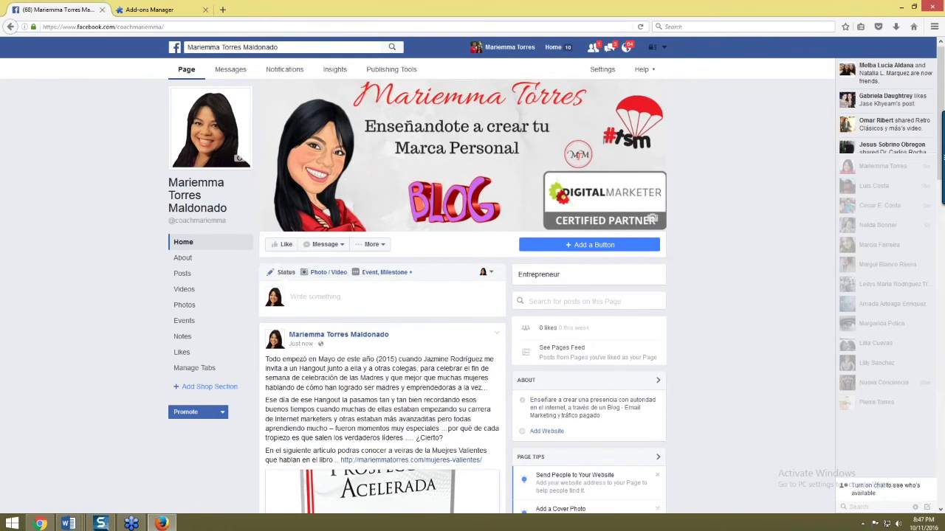
pyautogui.scroll(-1, 533, 362)
pyautogui.scroll(-3, 361, 378)
pyautogui.scroll(-1, 361, 377)
pyautogui.scroll(3, 361, 377)
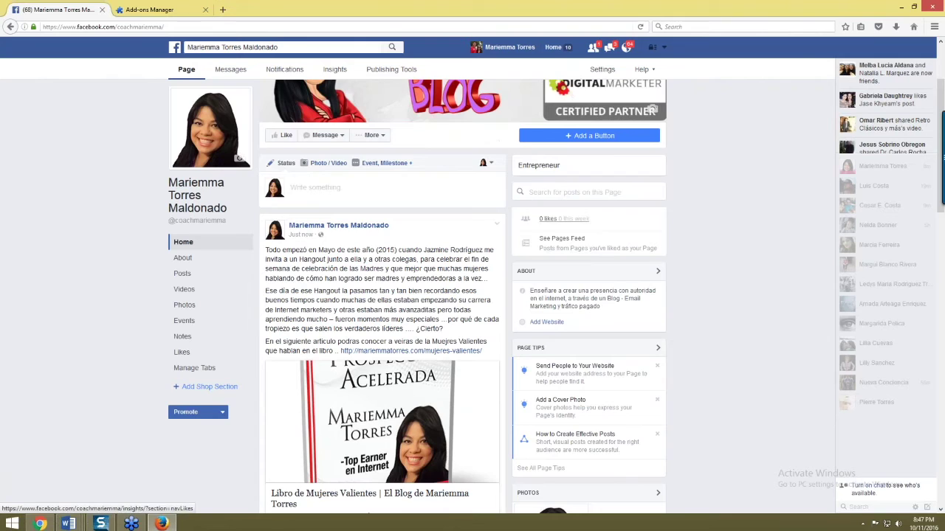
pyautogui.scroll(-2, 383, 282)
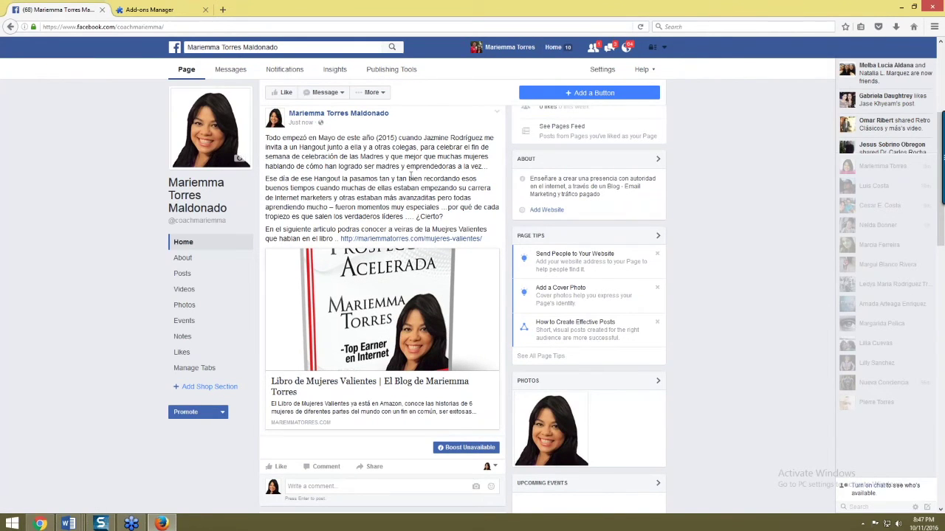
pyautogui.scroll(-1, 408, 177)
pyautogui.scroll(3, 413, 185)
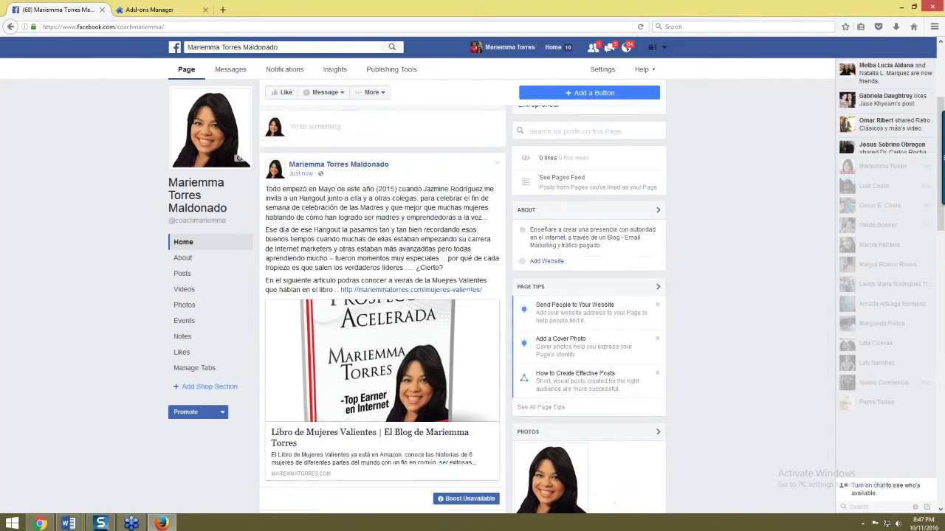
pyautogui.scroll(-5, 428, 207)
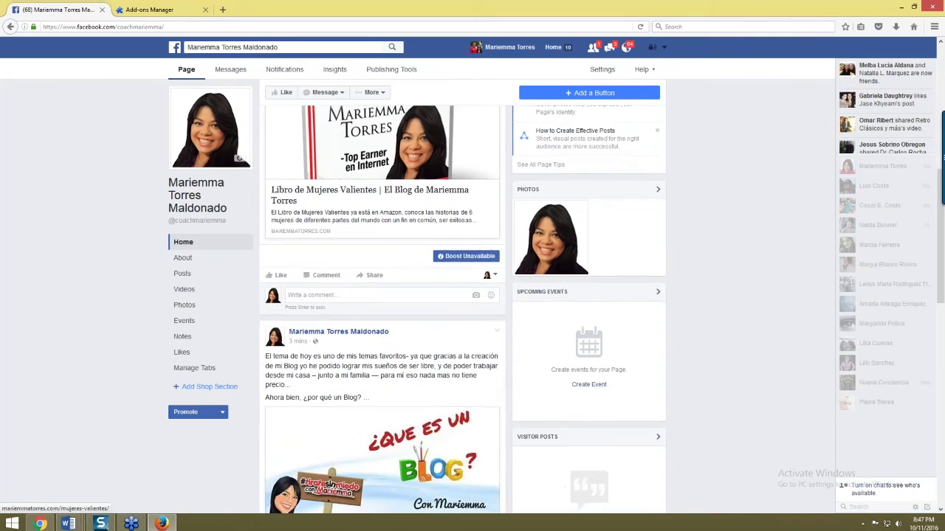
pyautogui.scroll(-5, 435, 451)
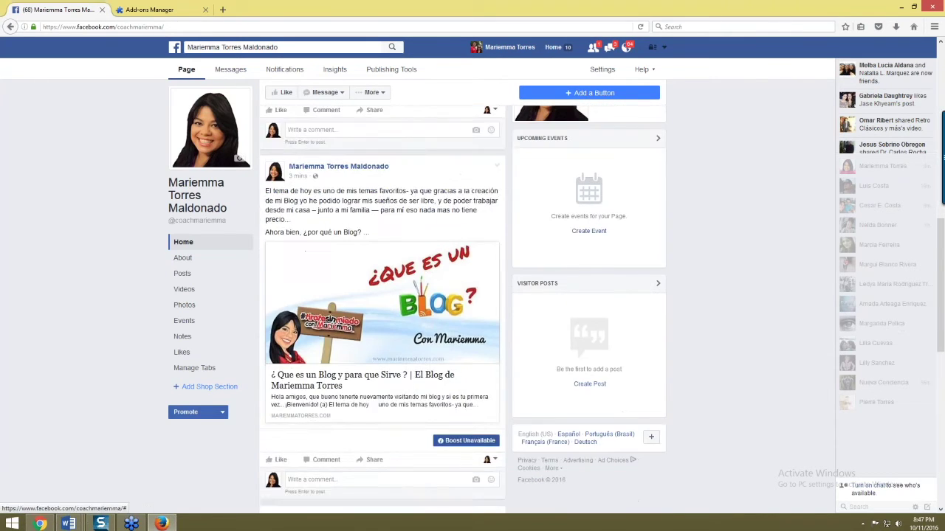
pyautogui.scroll(-3, 442, 422)
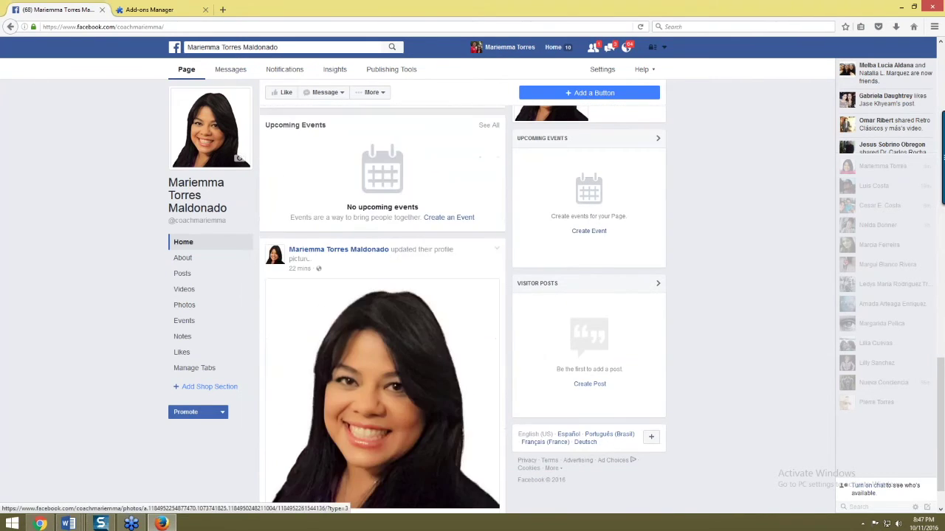
pyautogui.scroll(3, 439, 434)
pyautogui.scroll(2, 440, 435)
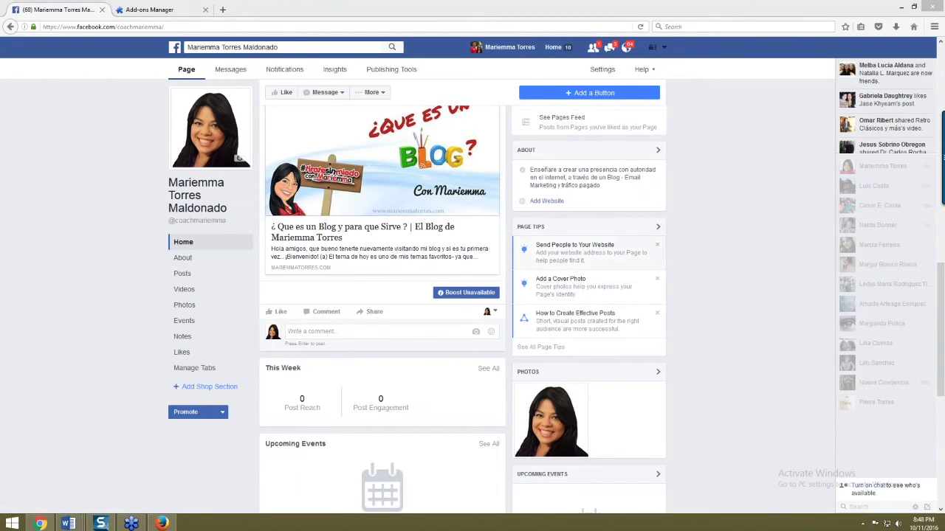
pyautogui.scroll(5, 747, 293)
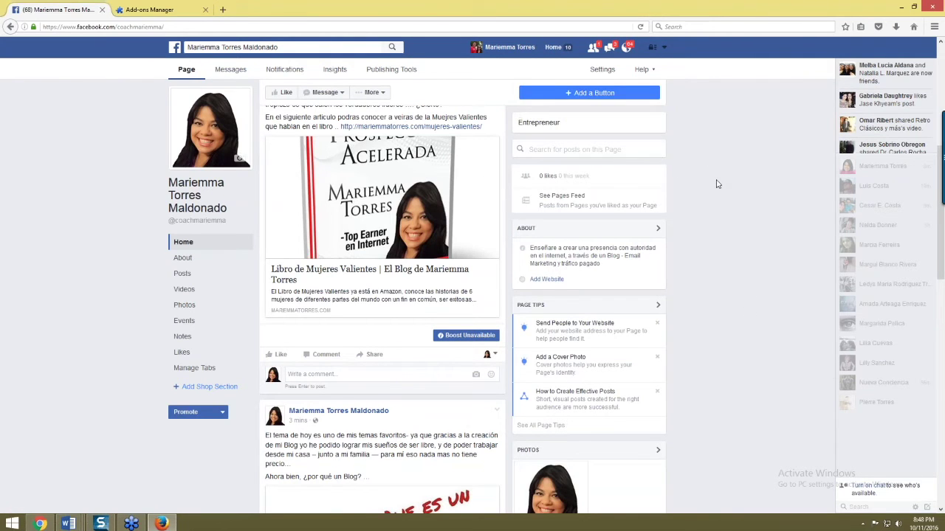
pyautogui.scroll(5, 938, 162)
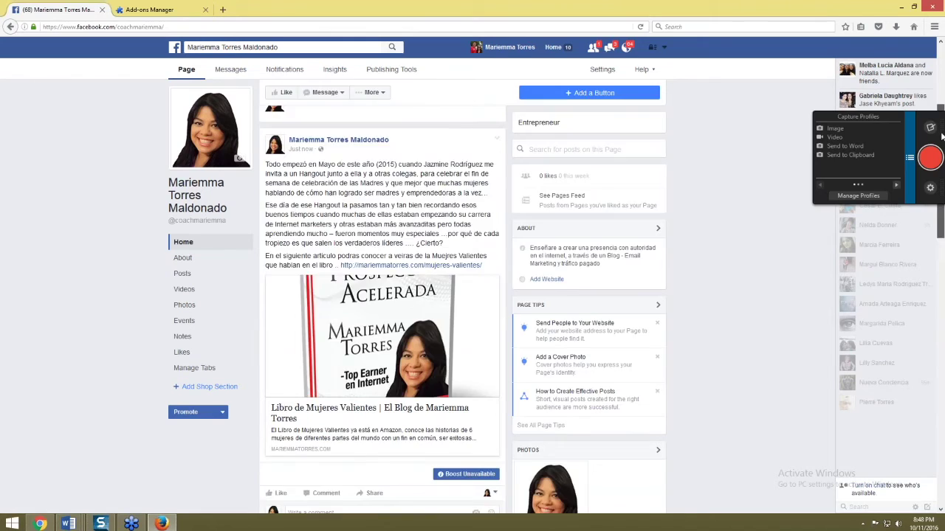
# - Choose Sign Up as the Page's call-to-action button type, then cancel without adding it
pyautogui.click(589, 248)
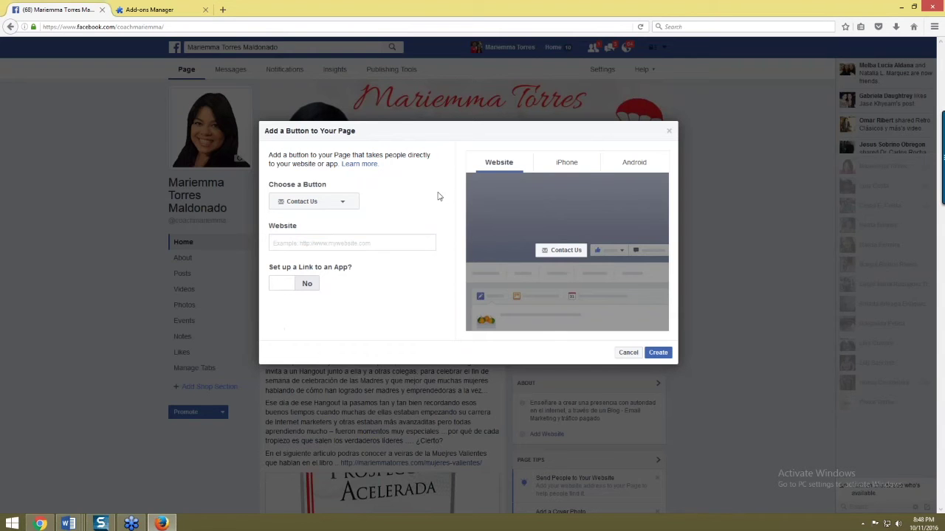
pyautogui.click(307, 202)
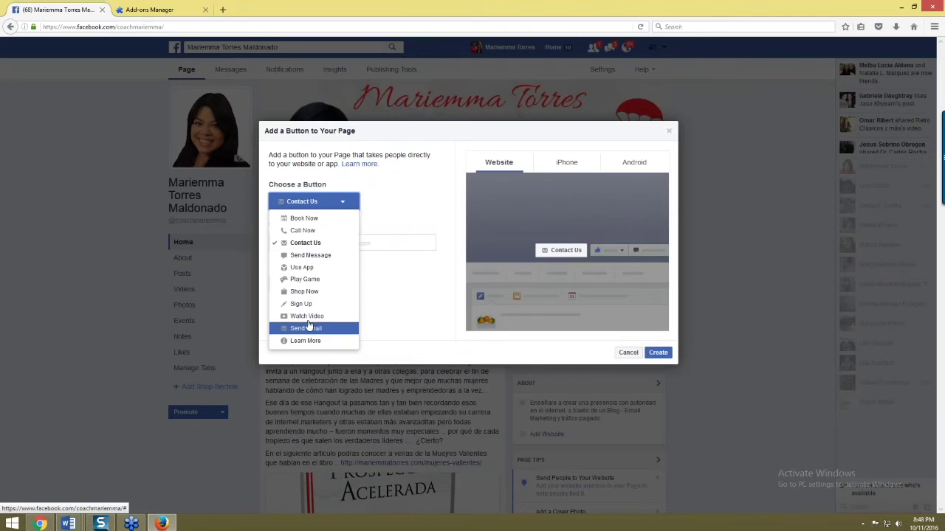
pyautogui.click(303, 303)
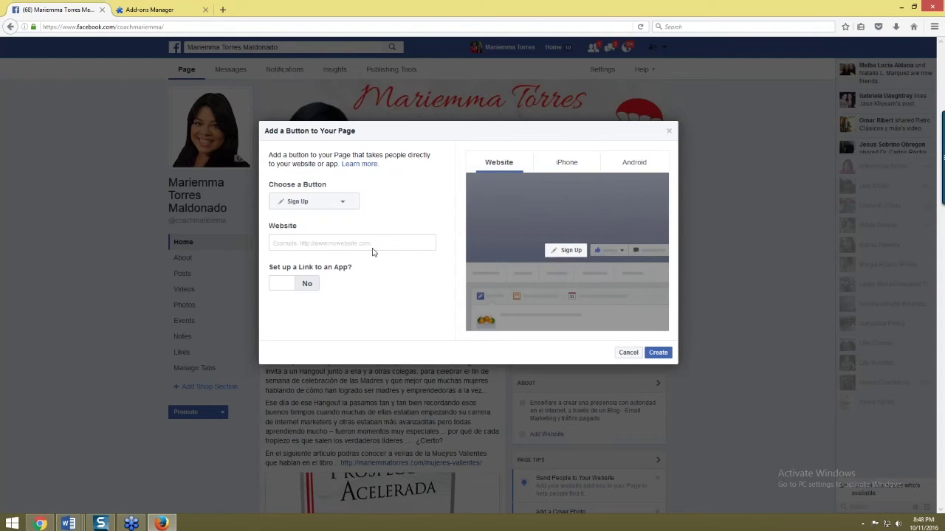
pyautogui.click(669, 130)
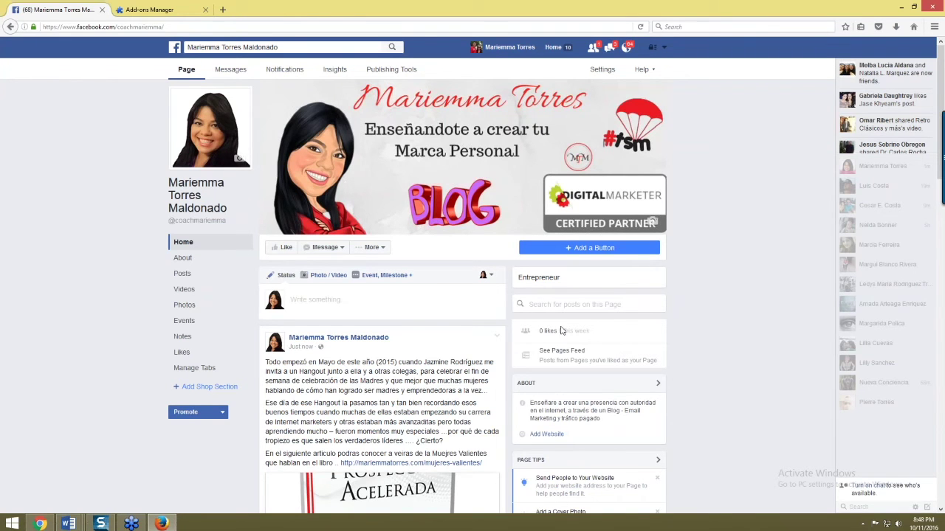
pyautogui.scroll(-4, 573, 346)
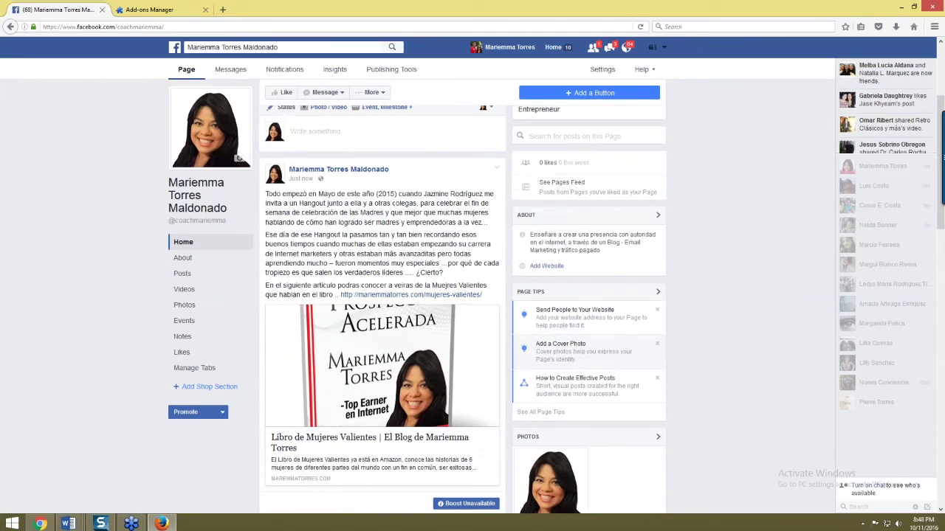
pyautogui.moveTo(196, 411)
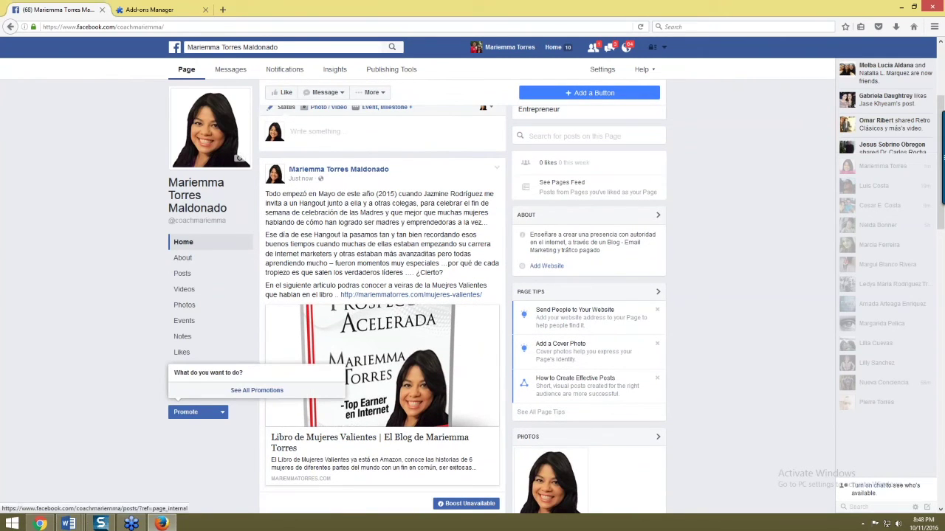
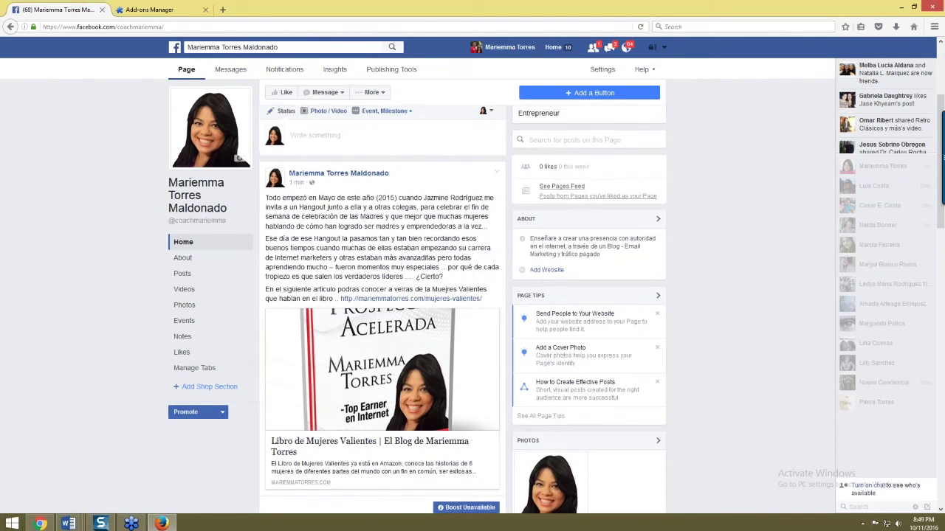
# - Close the Add-ons Manager tab, search Facebook for 'woobox' and pick the Woobox Custom Tab app
pyautogui.scroll(3, 644, 189)
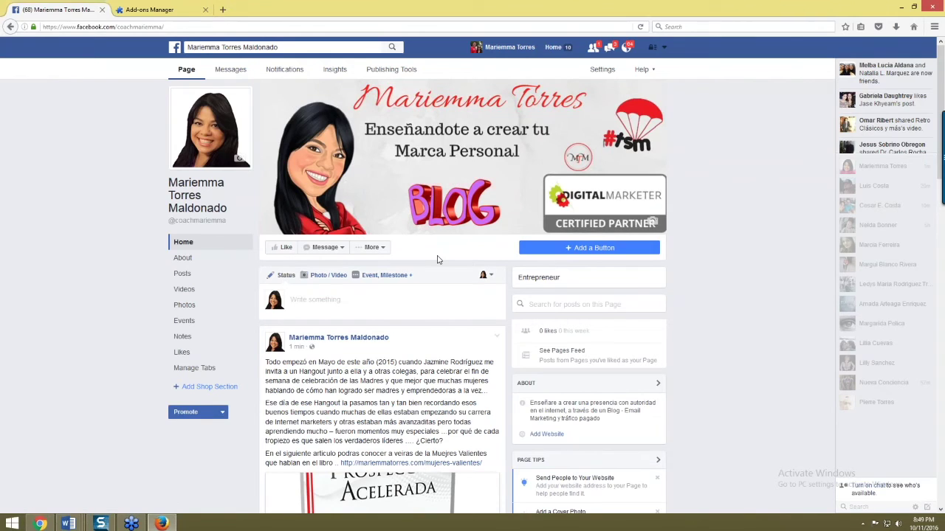
pyautogui.click(205, 9)
pyautogui.click(325, 46)
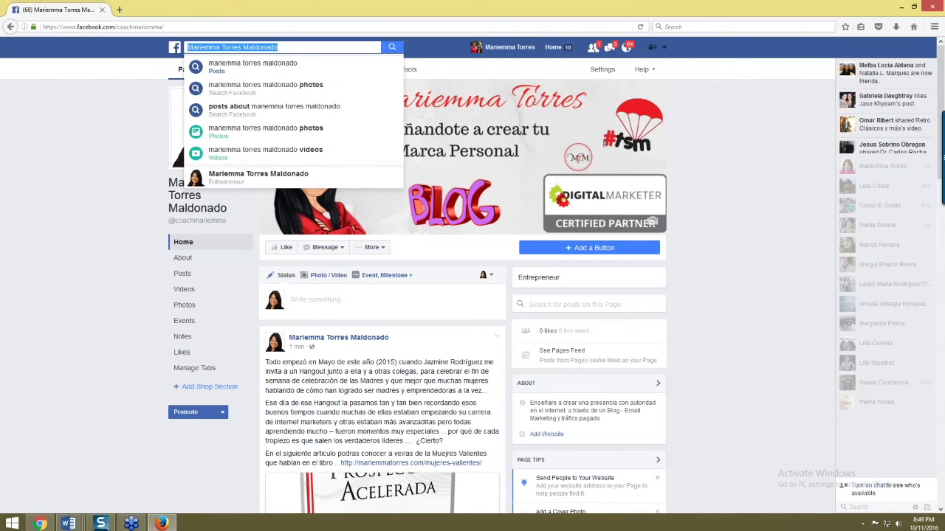
pyautogui.write('wo')
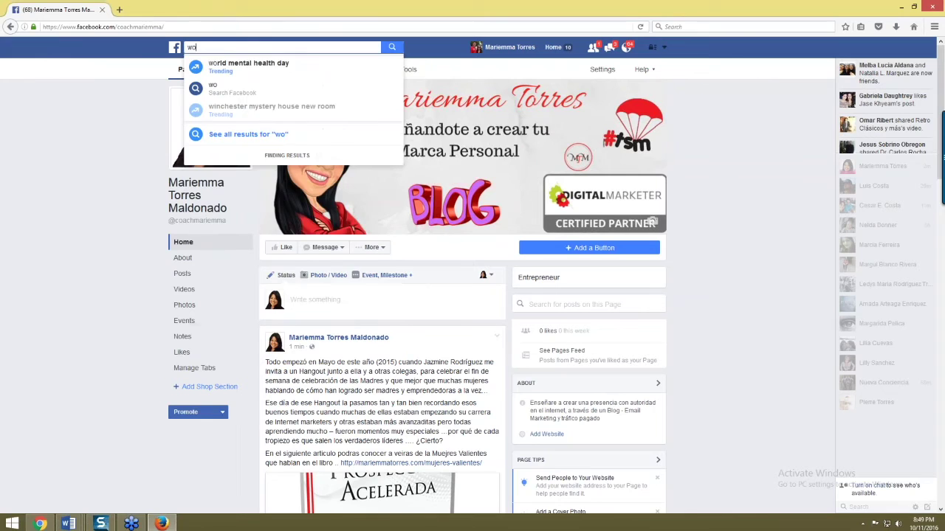
pyautogui.write('obox')
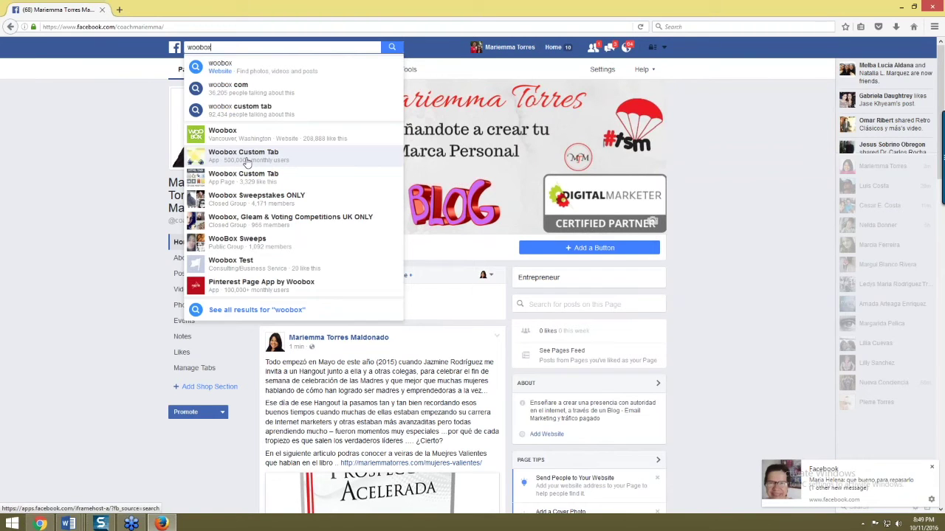
pyautogui.click(244, 155)
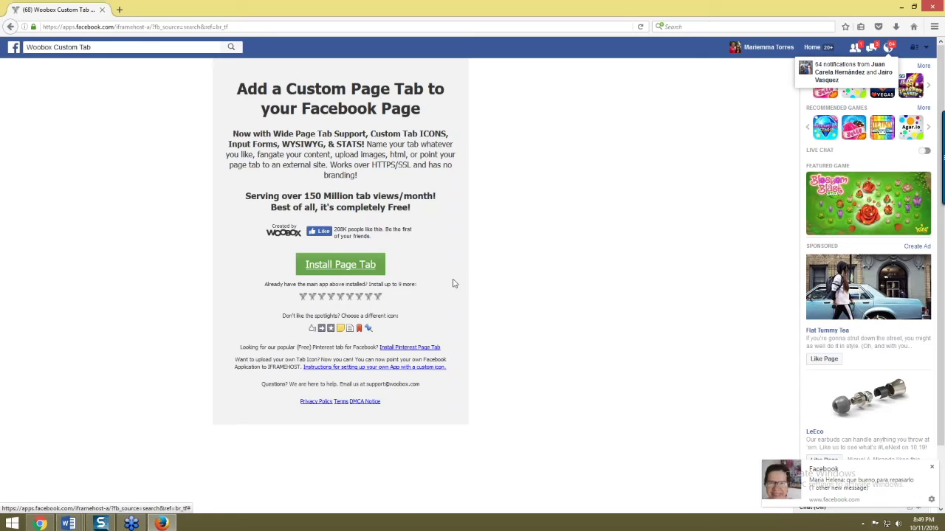
# - Install the Woobox page tab on the coach's business page from the Facebook Pages list
pyautogui.click(339, 269)
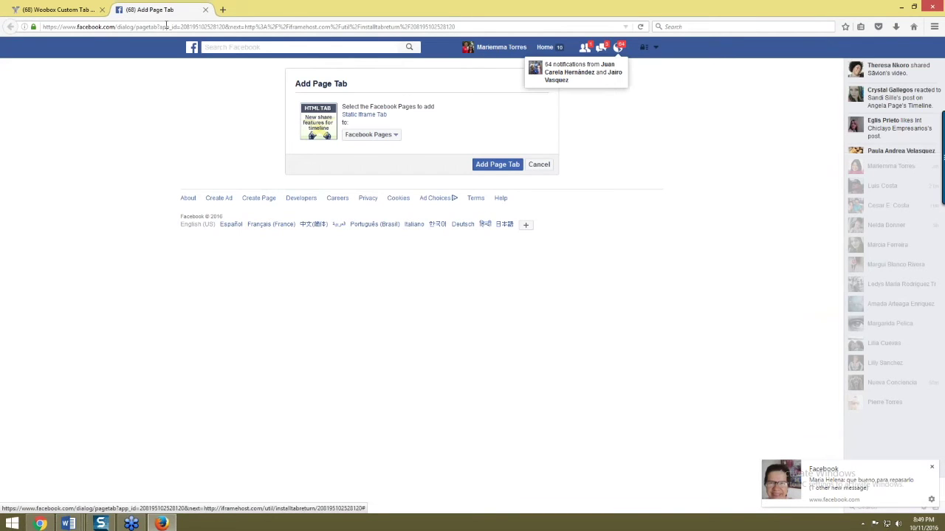
pyautogui.click(370, 136)
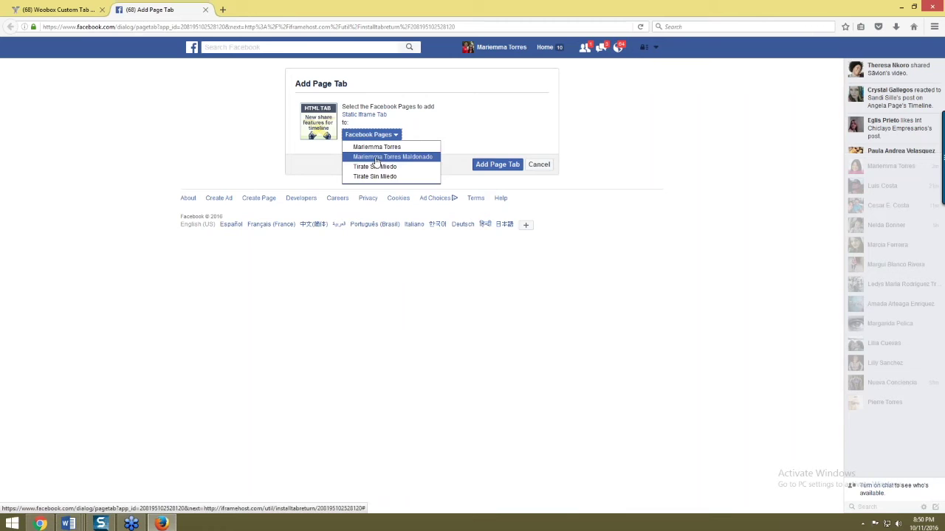
pyautogui.click(395, 158)
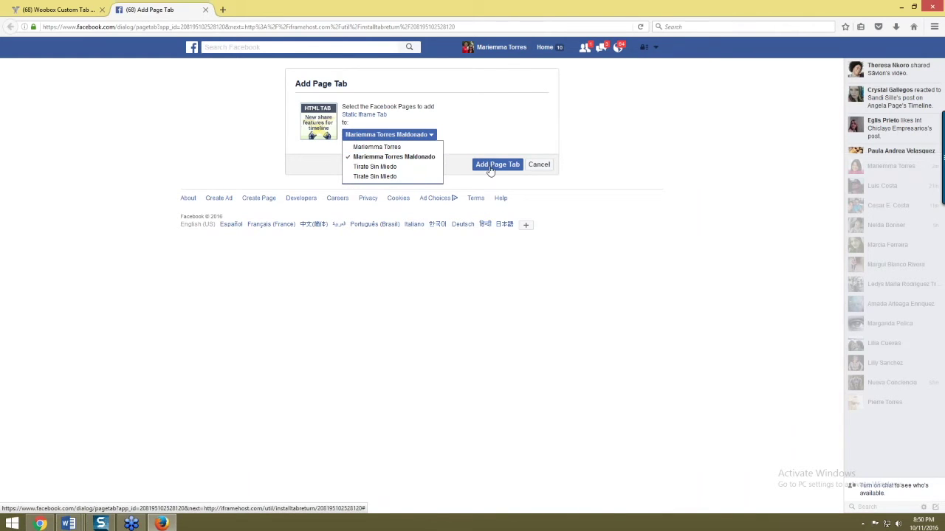
pyautogui.click(506, 169)
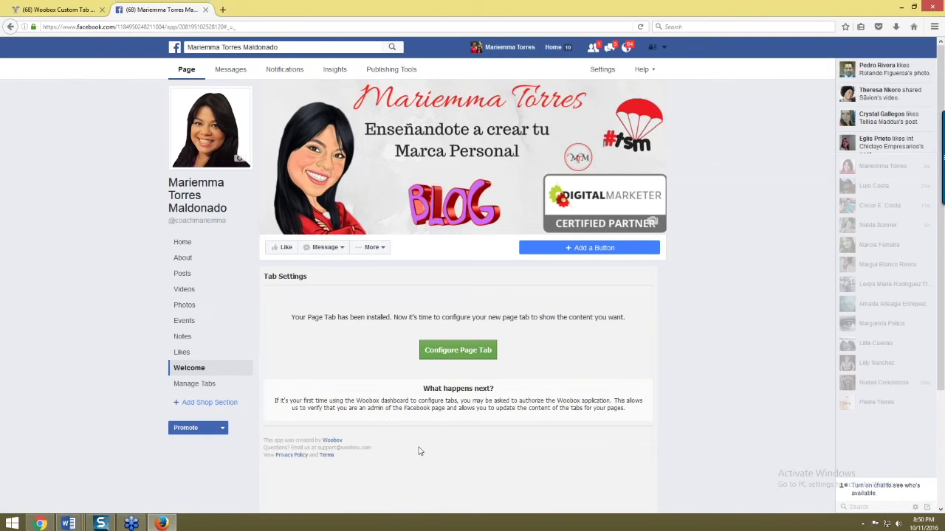
# - Configure the new tab, granting Woobox public profile access and permission to manage Pages
pyautogui.hotkey('alt', 'Tab')
pyautogui.hotkey('alt', 'Tab')
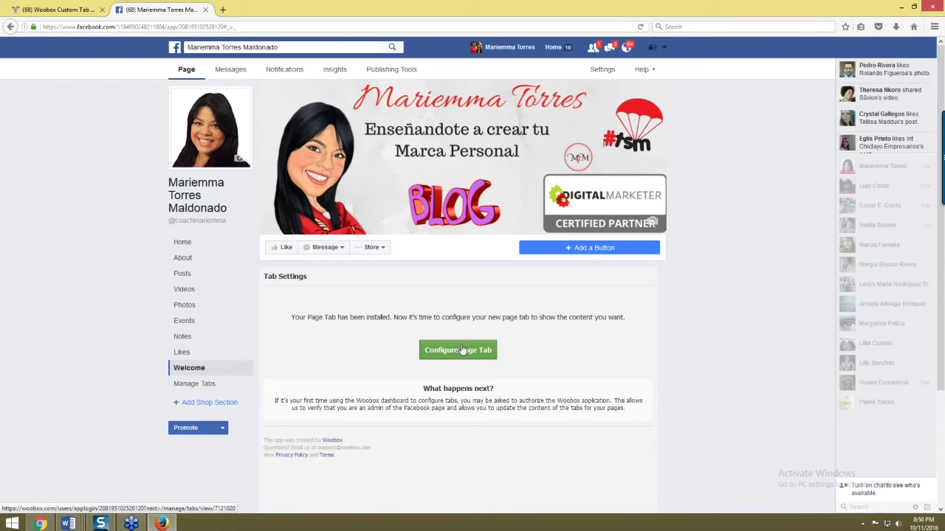
pyautogui.click(480, 352)
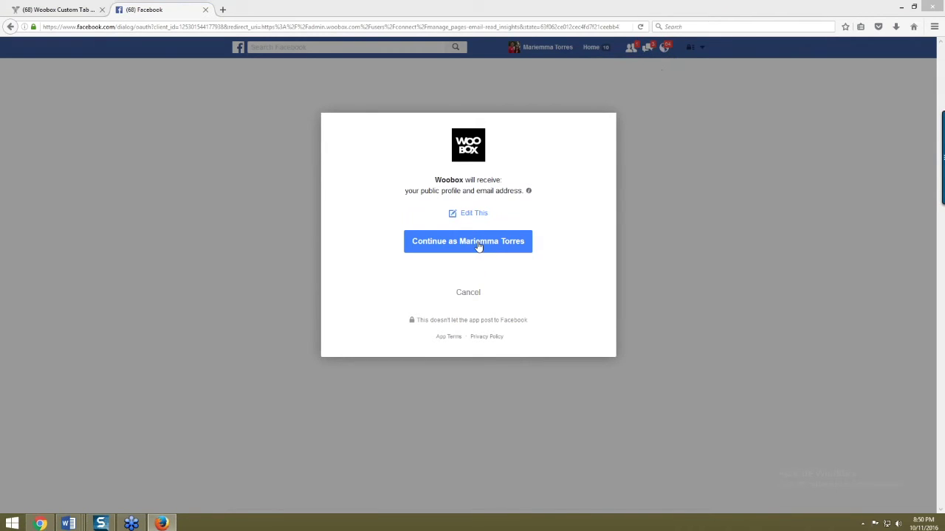
pyautogui.click(478, 246)
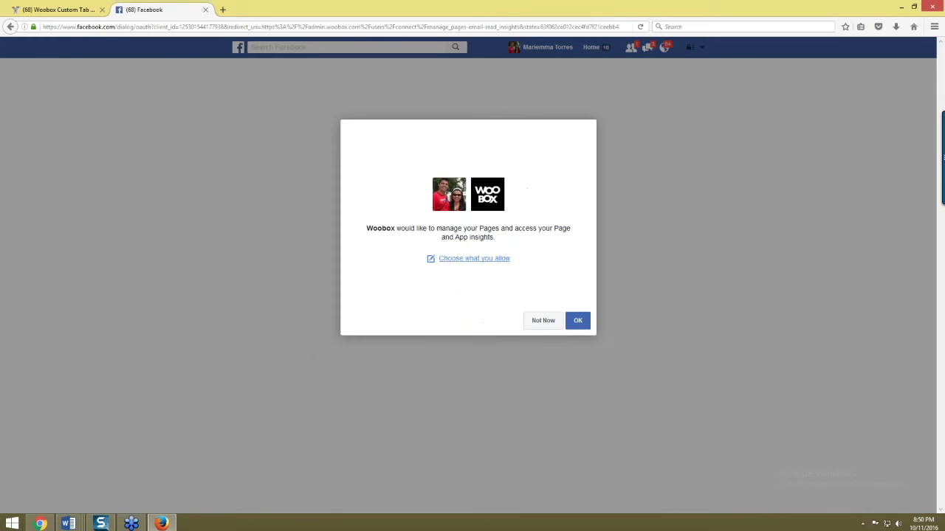
pyautogui.click(578, 322)
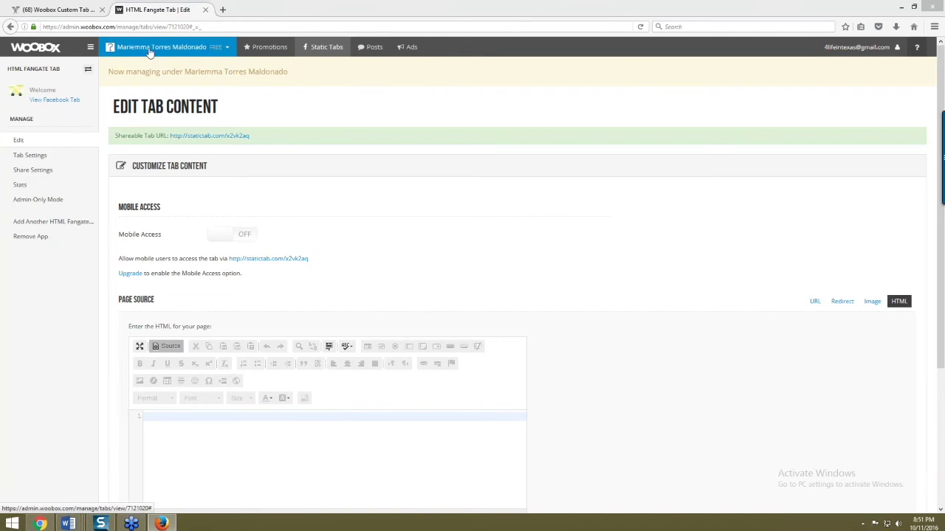
# - Create a new Youtube Tab under Static Tabs, then switch to the other Chrome window
pyautogui.click(320, 51)
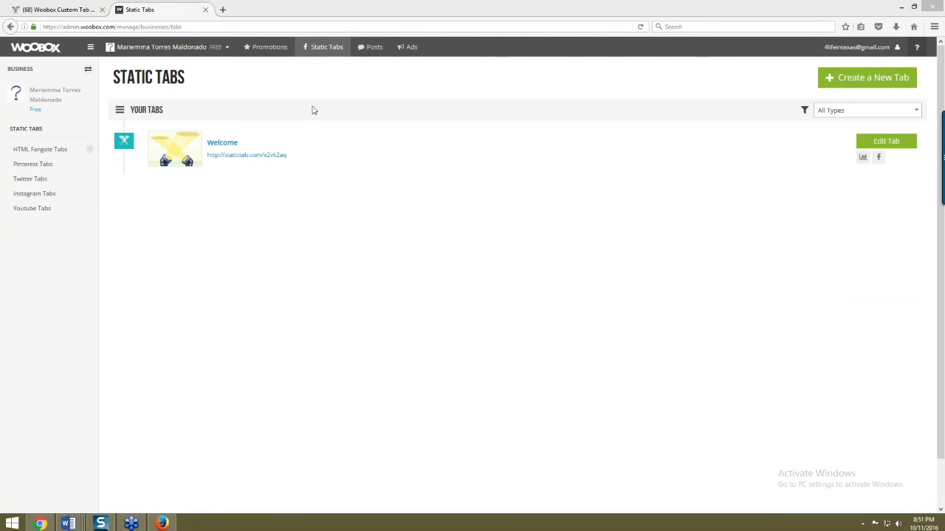
pyautogui.click(864, 87)
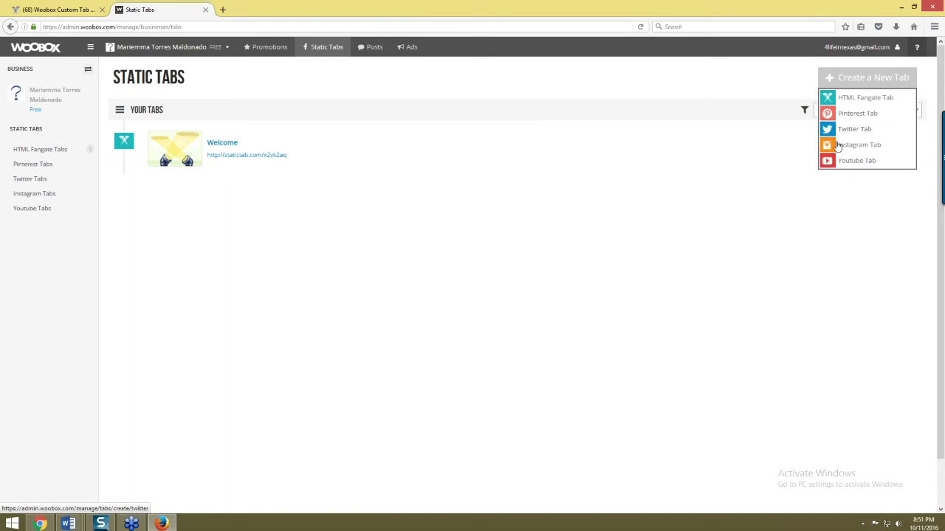
pyautogui.click(855, 160)
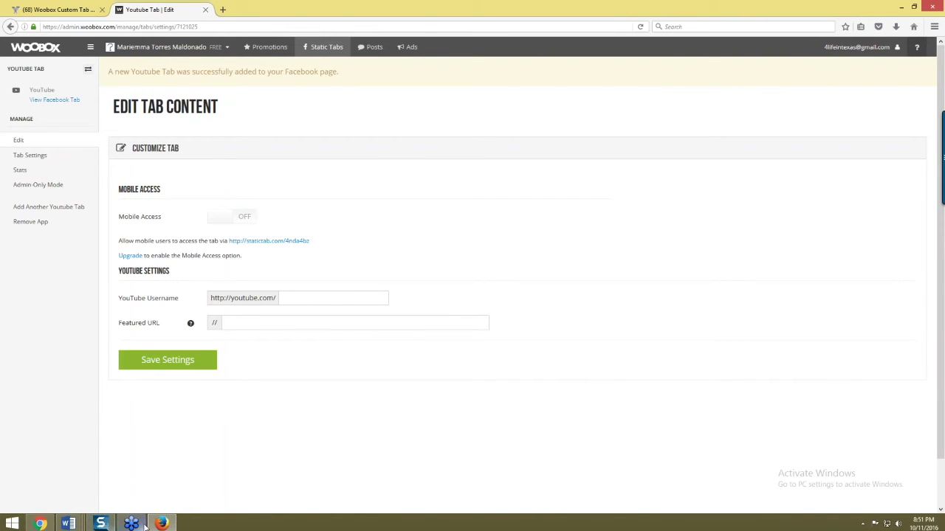
pyautogui.click(41, 524)
# - Load youtube.com and close the leftover All Your Designs and page-editing tabs
pyautogui.click(789, 9)
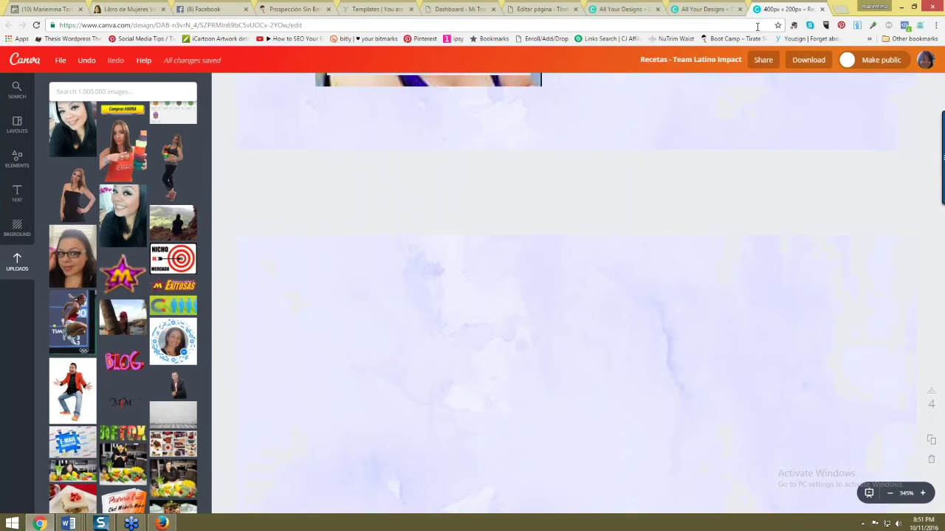
pyautogui.click(757, 27)
pyautogui.write('youtube.com')
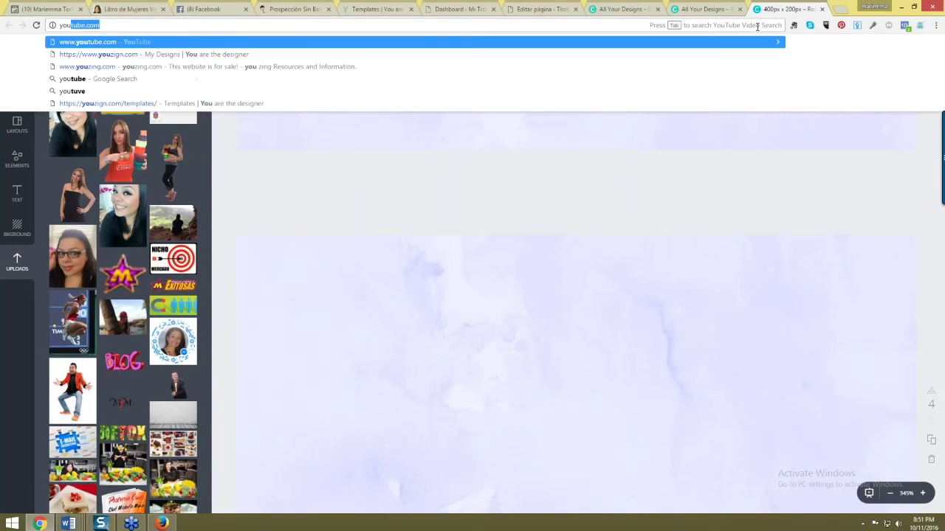
pyautogui.press('Return')
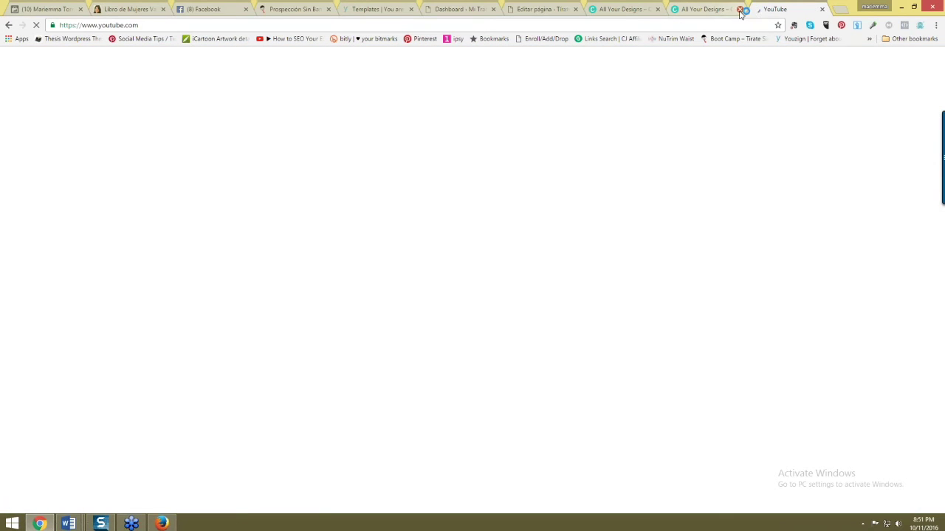
pyautogui.click(740, 9)
pyautogui.click(657, 9)
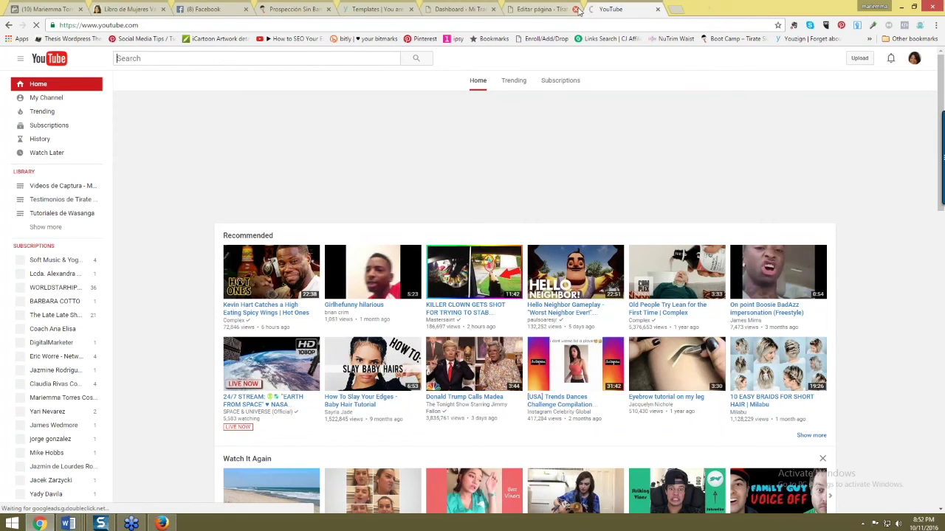
pyautogui.click(576, 9)
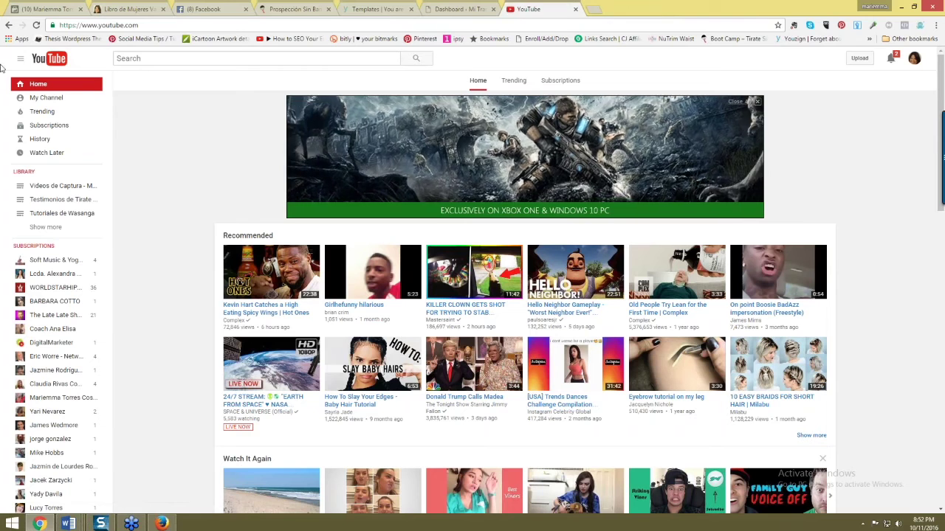
# - View the coach's channel as a New visitor, pause the video, and select its URL
pyautogui.click(55, 110)
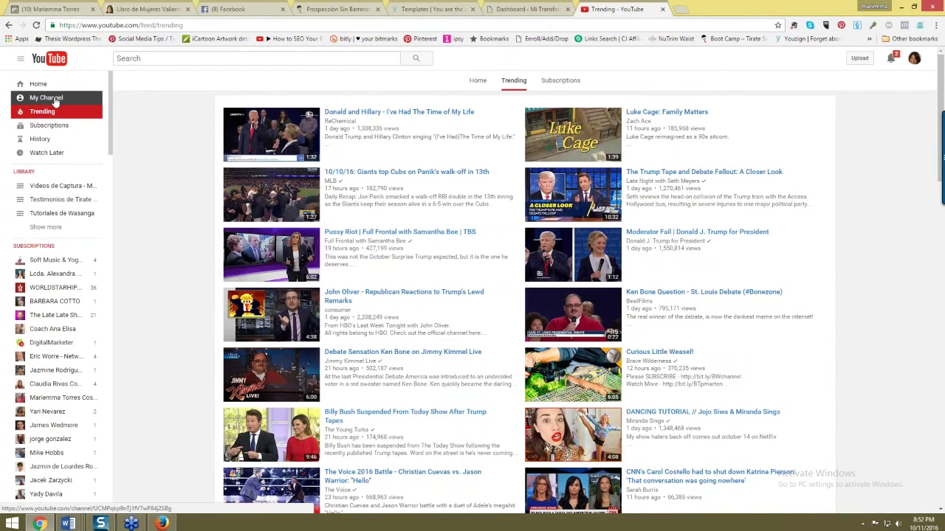
pyautogui.click(54, 101)
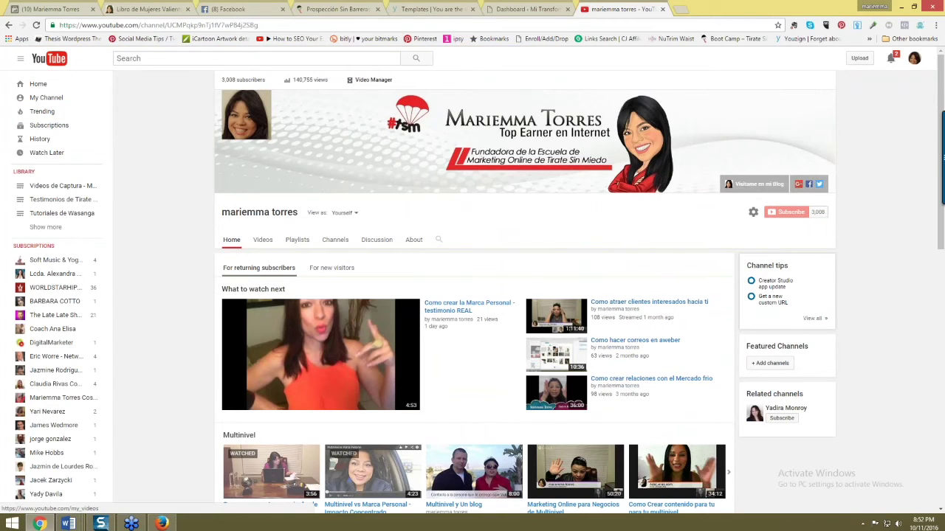
pyautogui.click(352, 214)
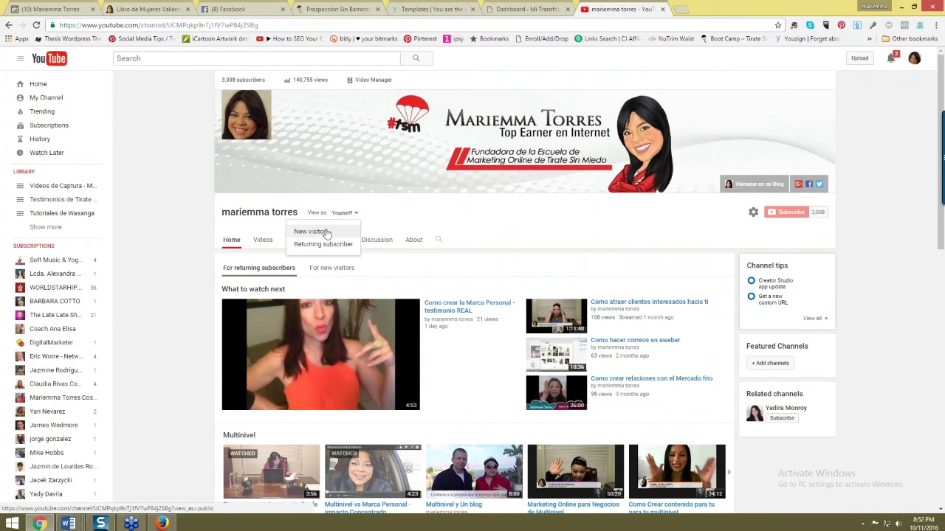
pyautogui.click(313, 233)
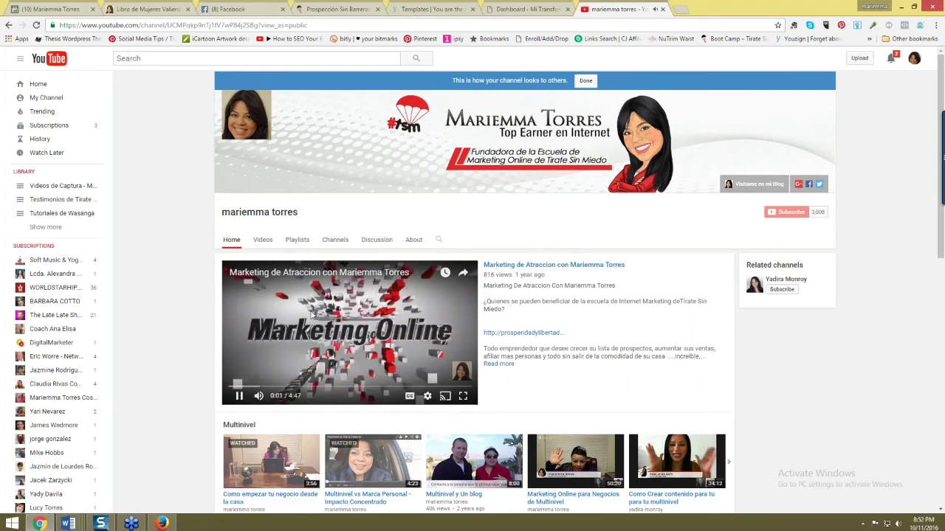
pyautogui.press('space')
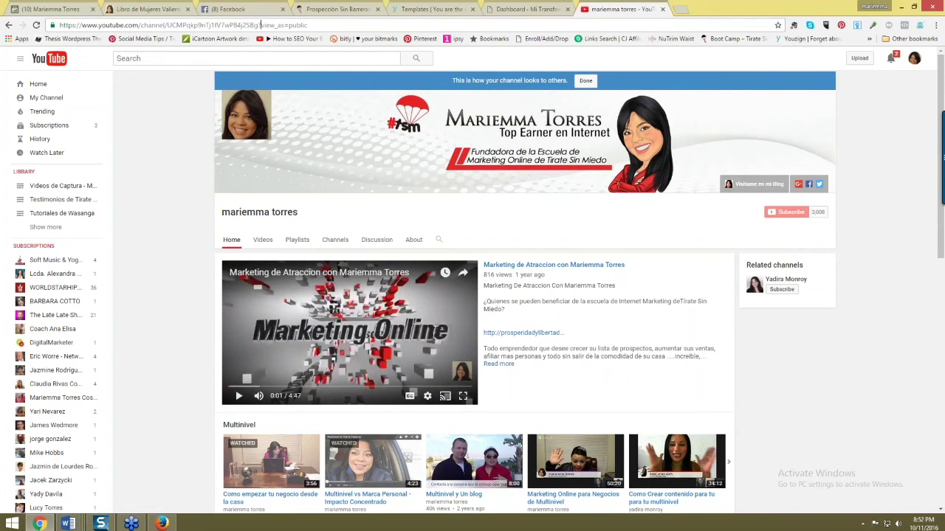
pyautogui.click(260, 25)
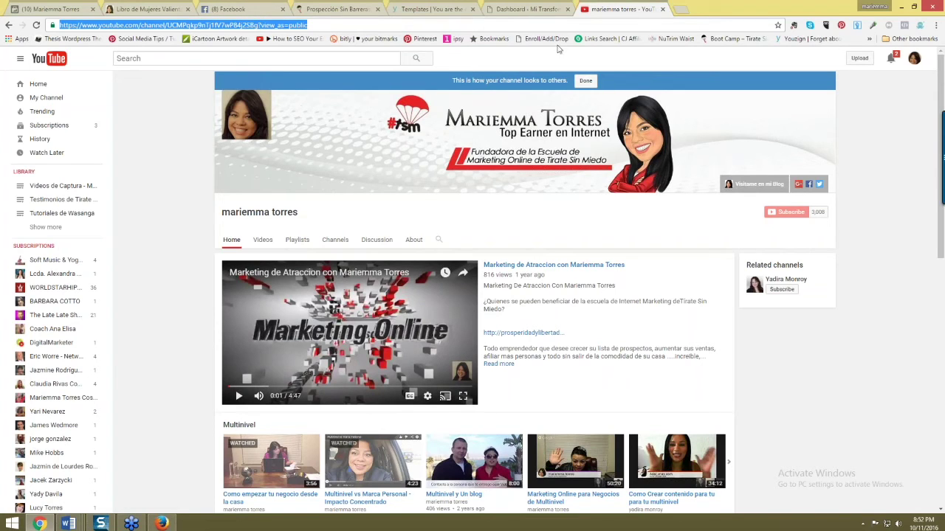
pyautogui.click(539, 10)
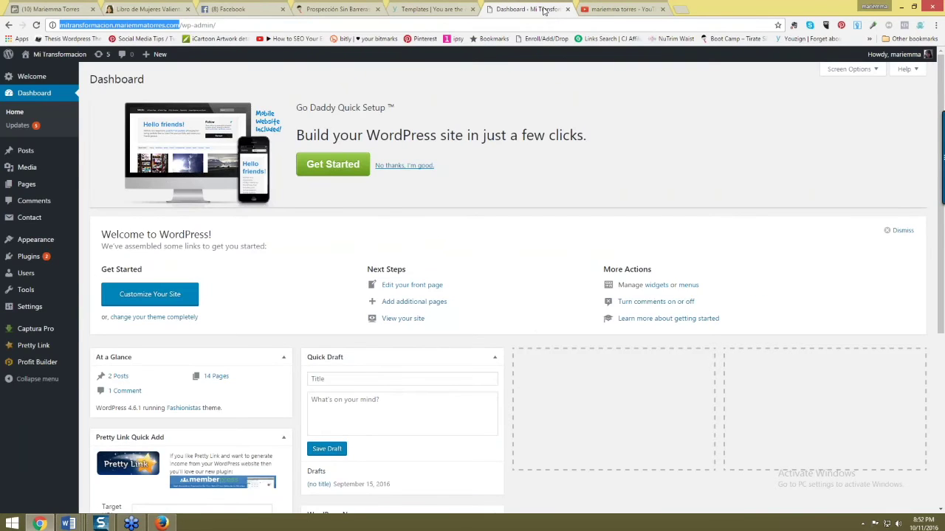
pyautogui.click(618, 11)
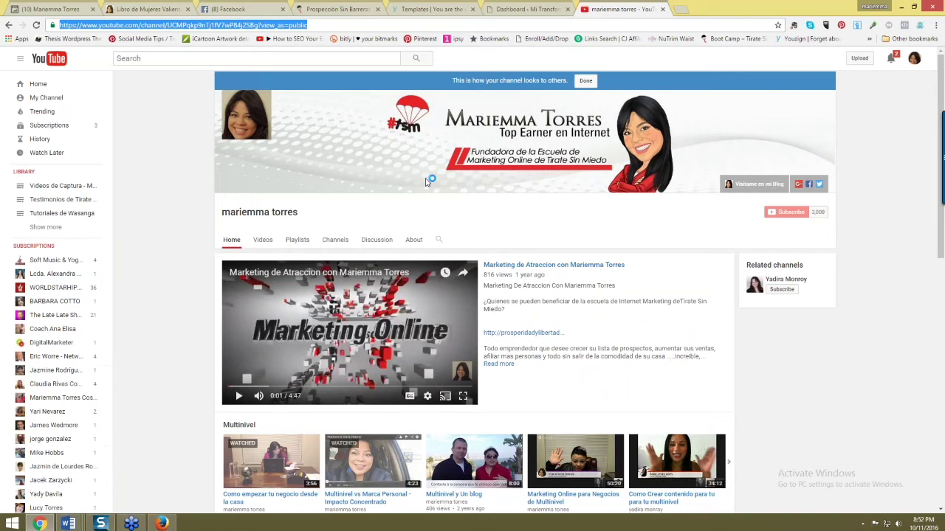
pyautogui.click(161, 523)
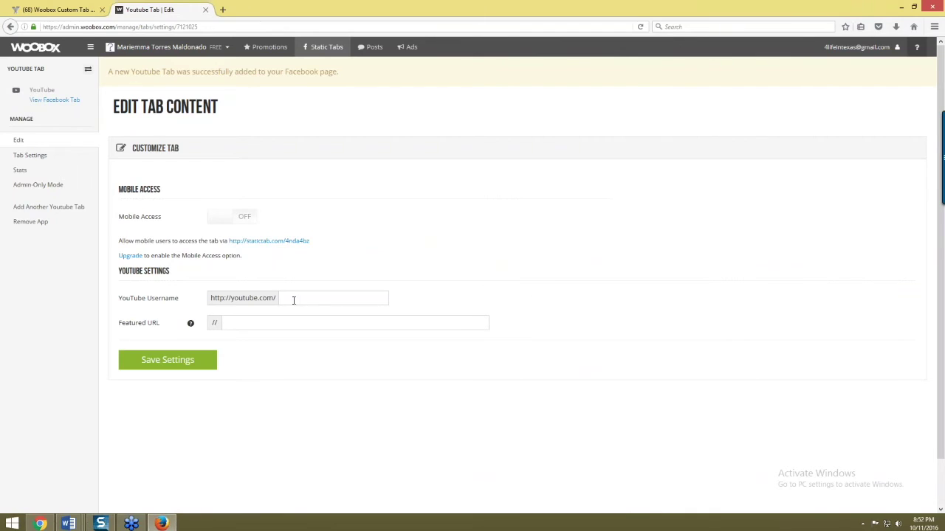
# - Enter the channel username and paste the Marketing de Atraccion video's address as Featured URL
pyautogui.write('cesa')
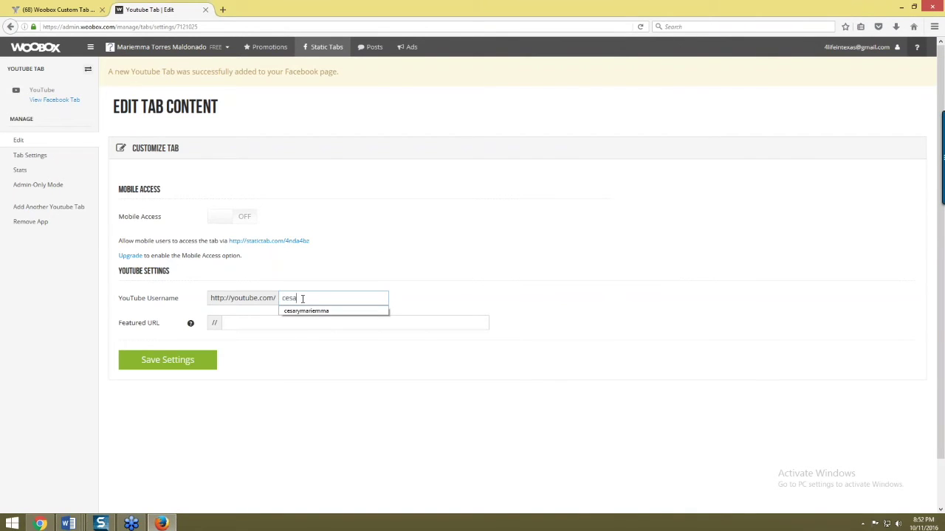
pyautogui.write('r-y-mariemma')
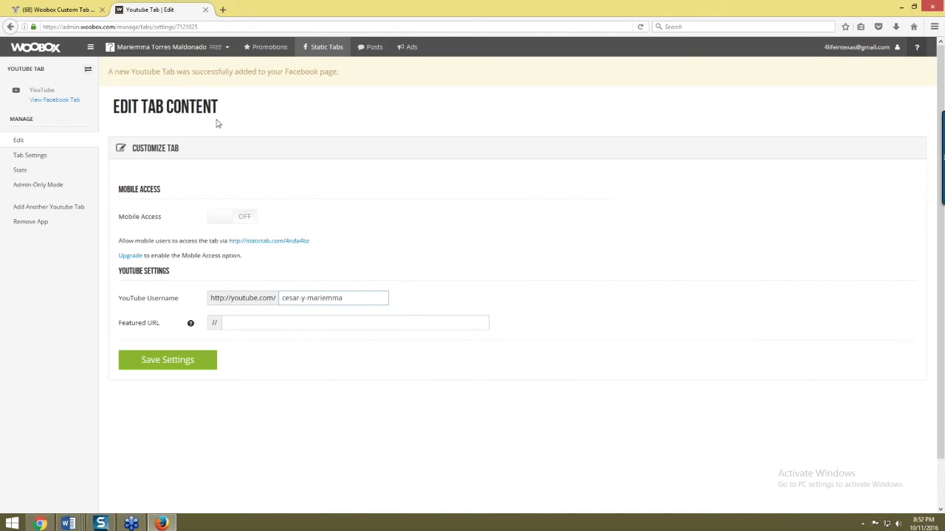
pyautogui.click(262, 323)
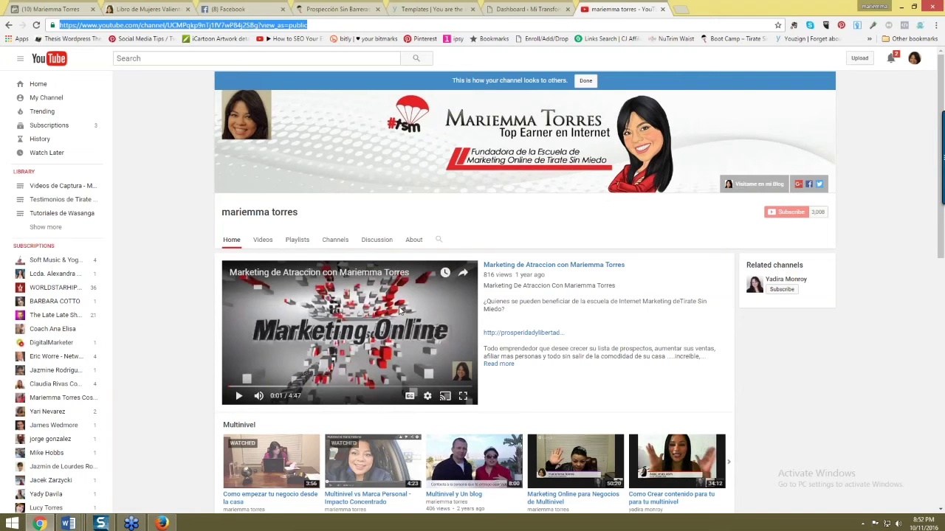
pyautogui.click(547, 265)
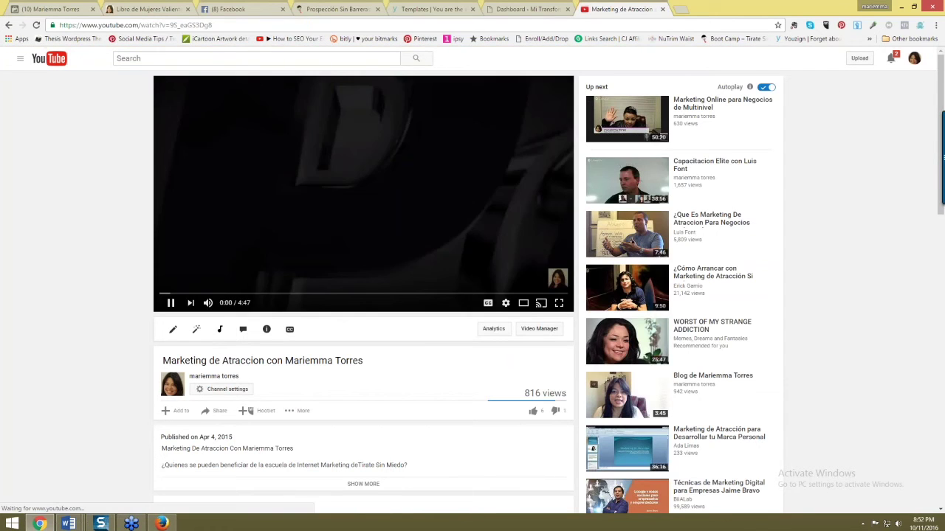
pyautogui.click(170, 303)
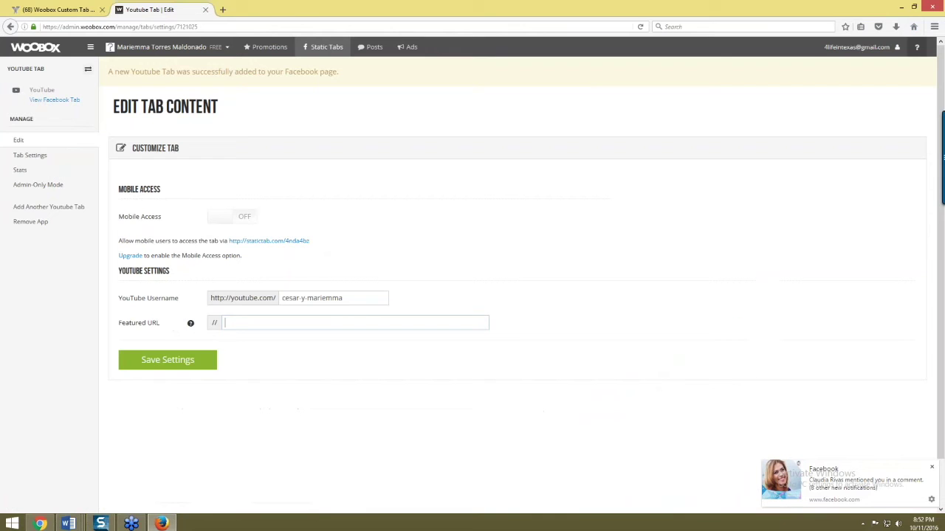
pyautogui.write('https://www.youtube.com/watch?v=9S_eaGS3Dg8')
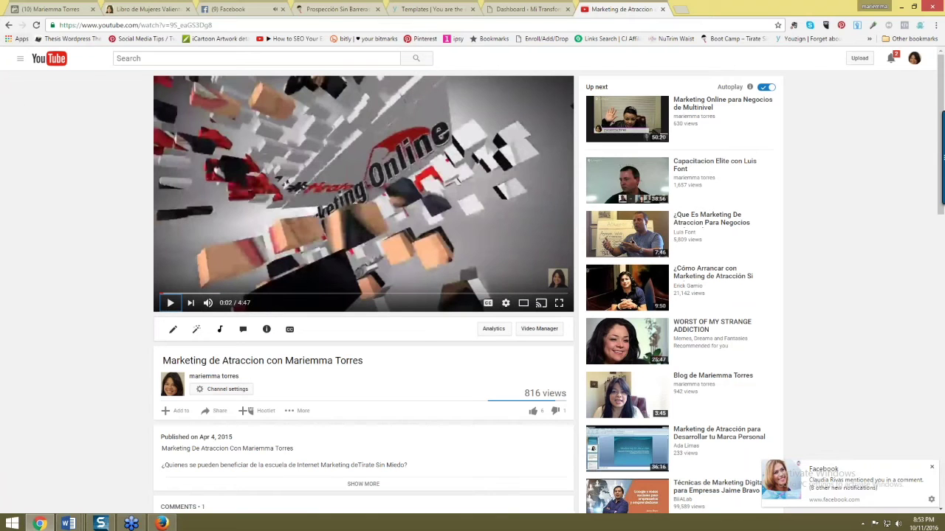
pyautogui.click(9, 25)
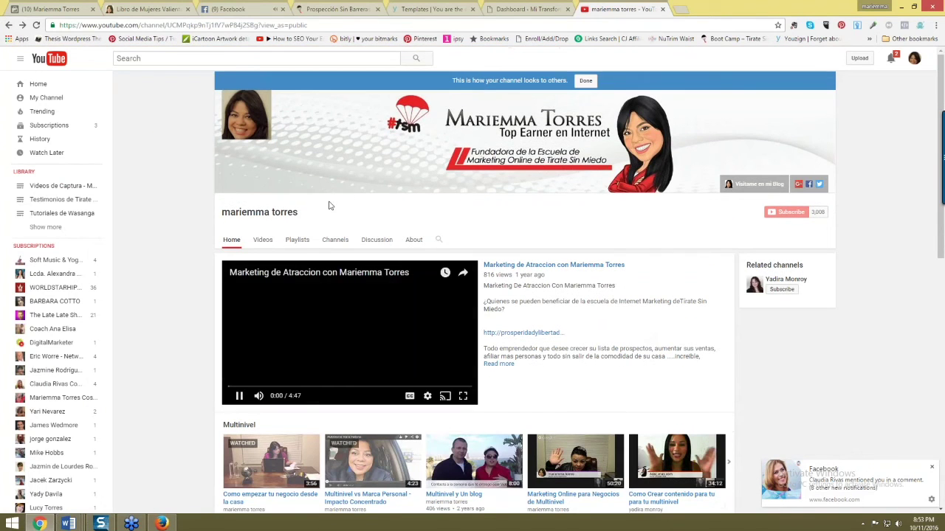
# - Pause the video, open the channel, and review its Status, Featured, Branding and Advanced settings
pyautogui.press('space')
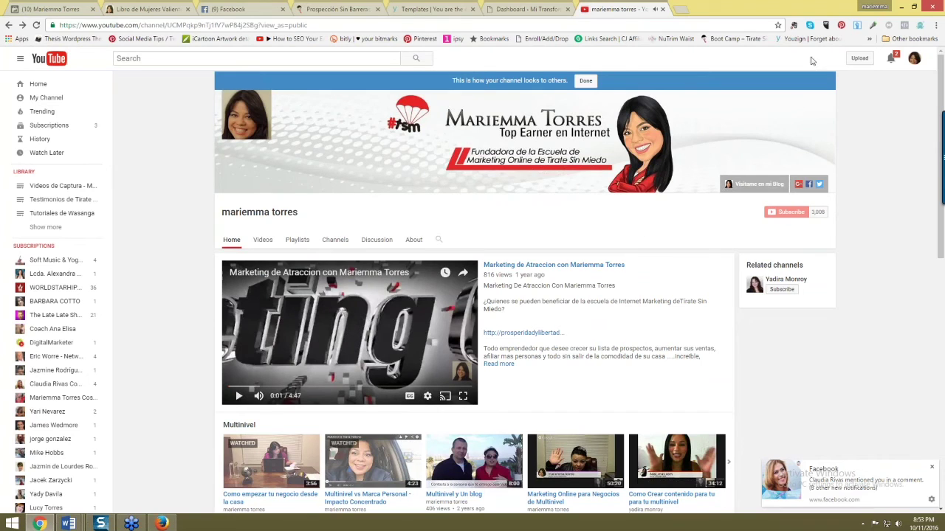
pyautogui.click(51, 103)
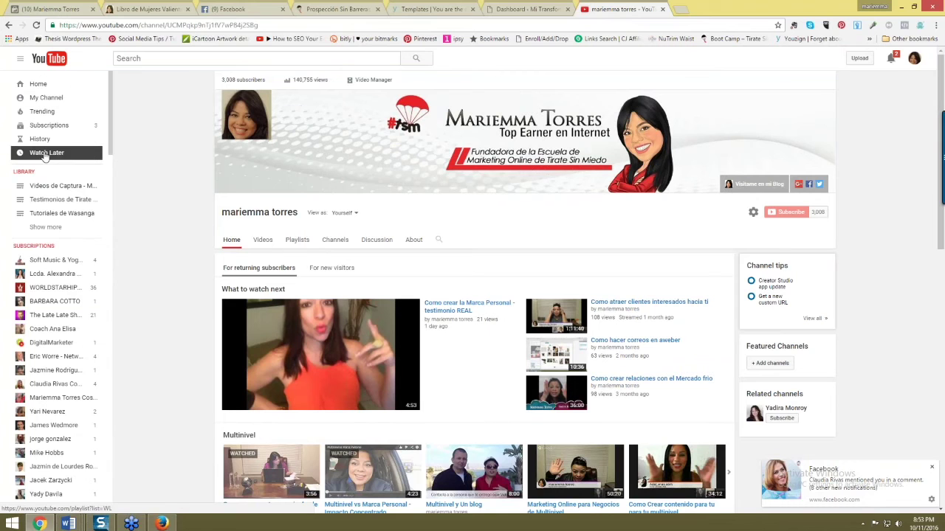
pyautogui.scroll(-5, 63, 240)
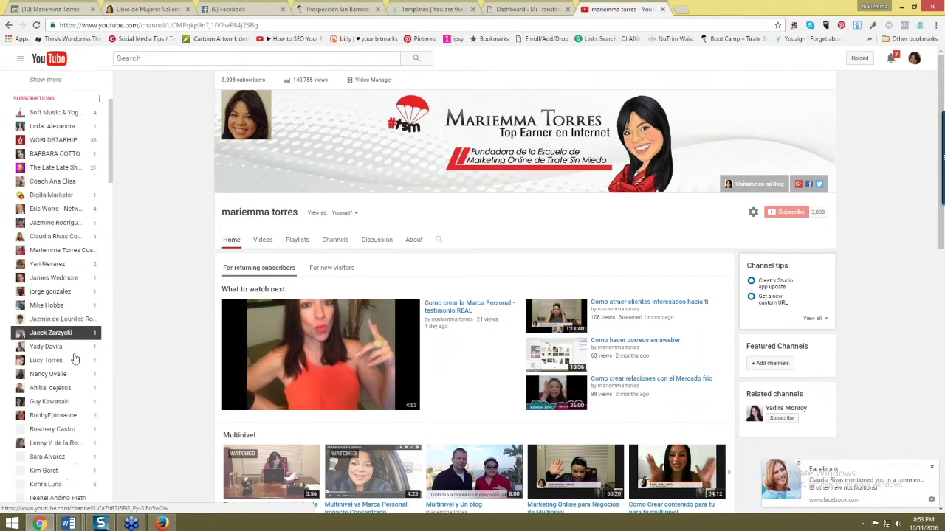
pyautogui.scroll(5, 2, 454)
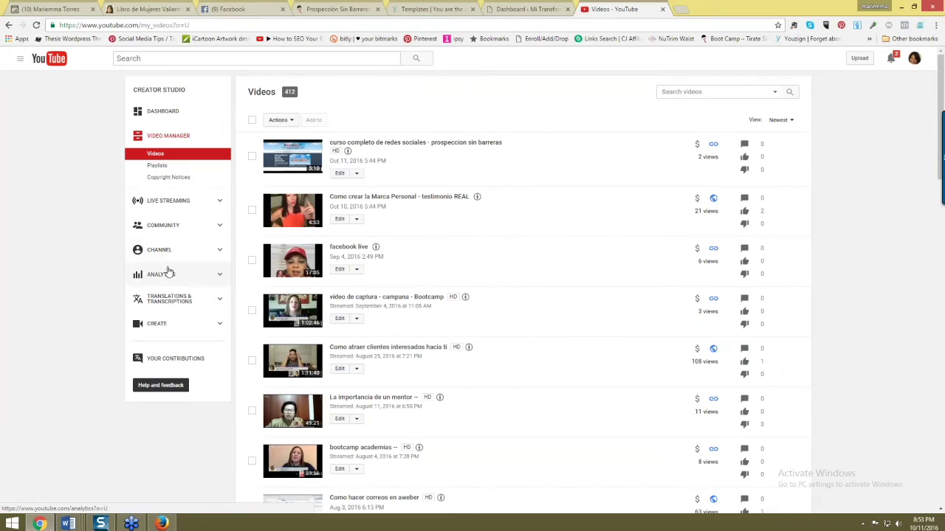
pyautogui.click(164, 249)
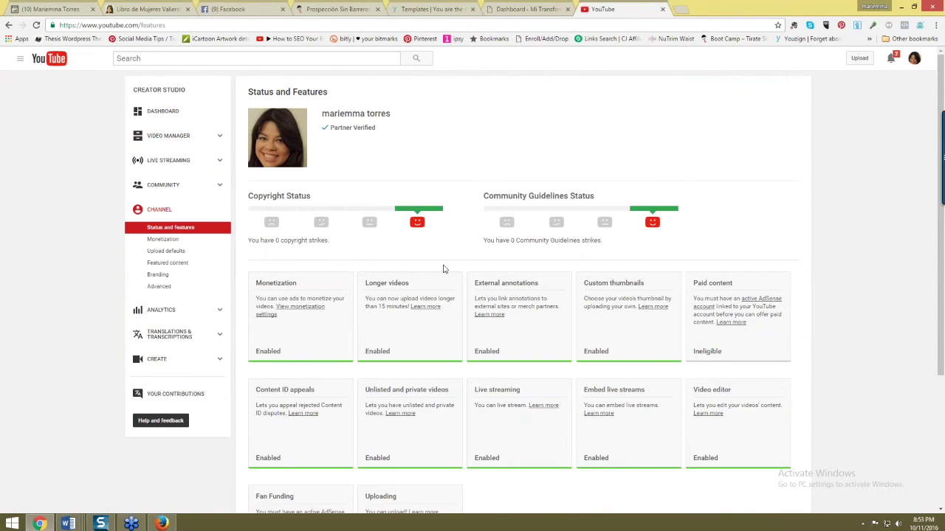
pyautogui.click(165, 264)
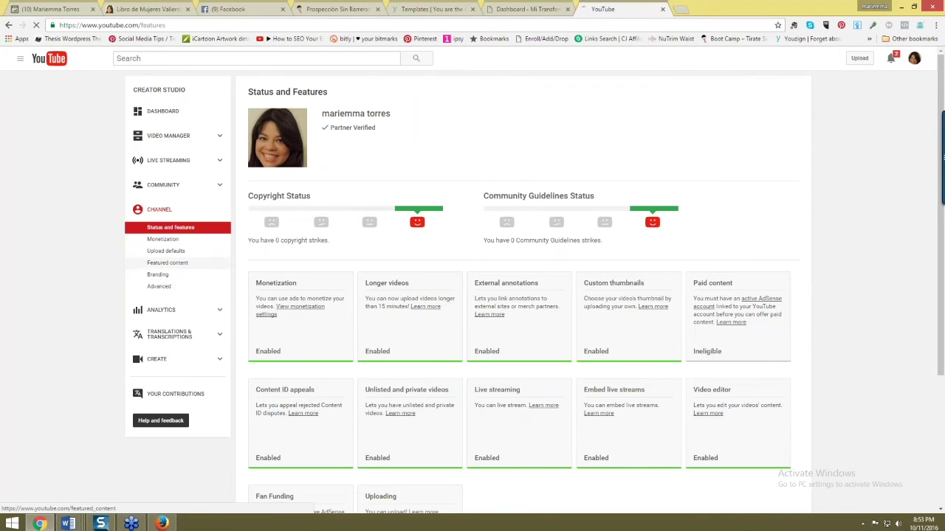
pyautogui.click(163, 275)
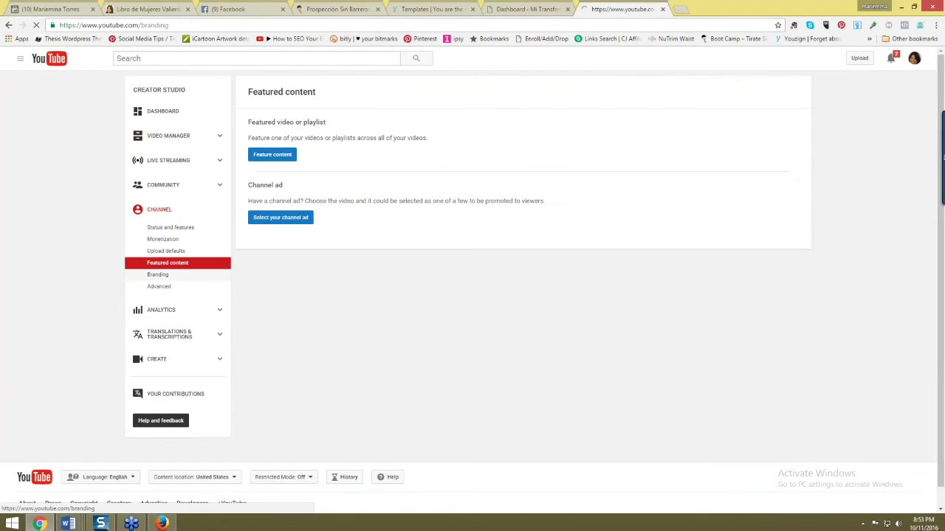
pyautogui.click(180, 290)
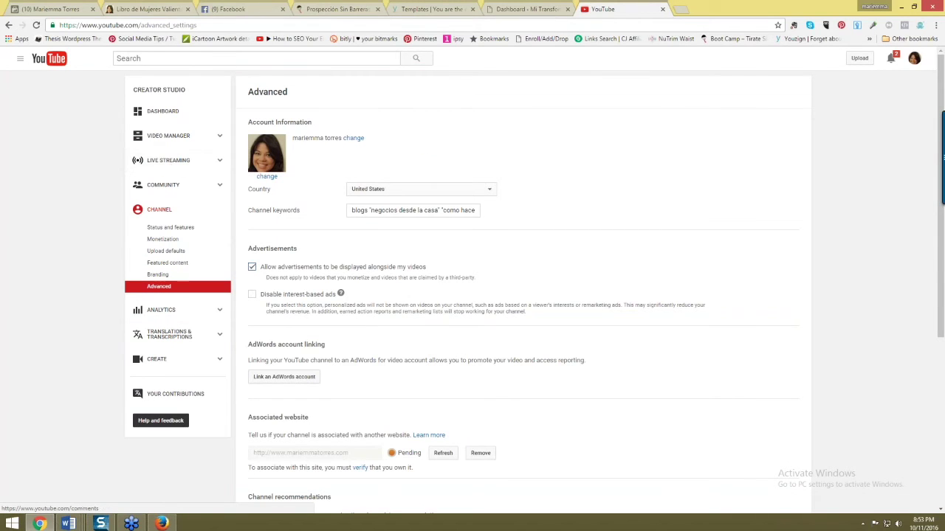
# - Browse Analytics, Dashboard, Videos and Upload defaults in Creator Studio, ending on Advanced settings
pyautogui.scroll(-1, 417, 293)
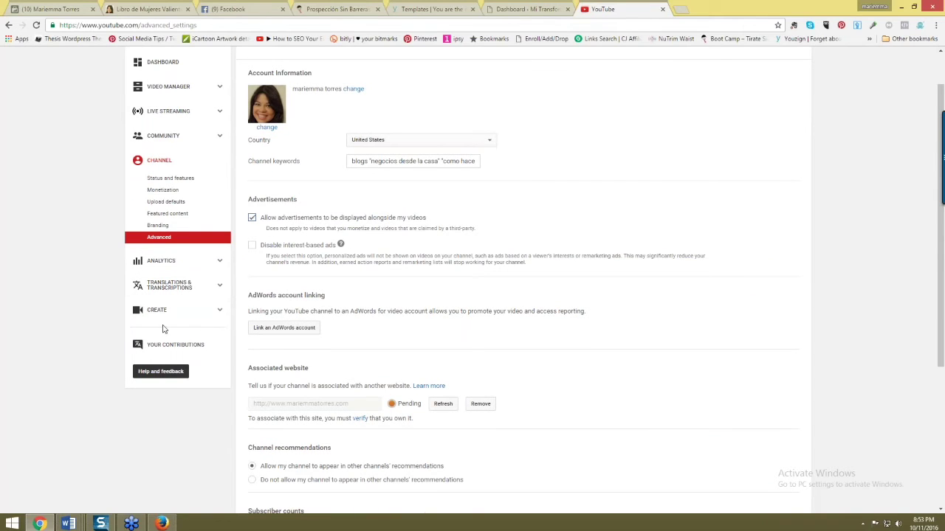
pyautogui.click(165, 262)
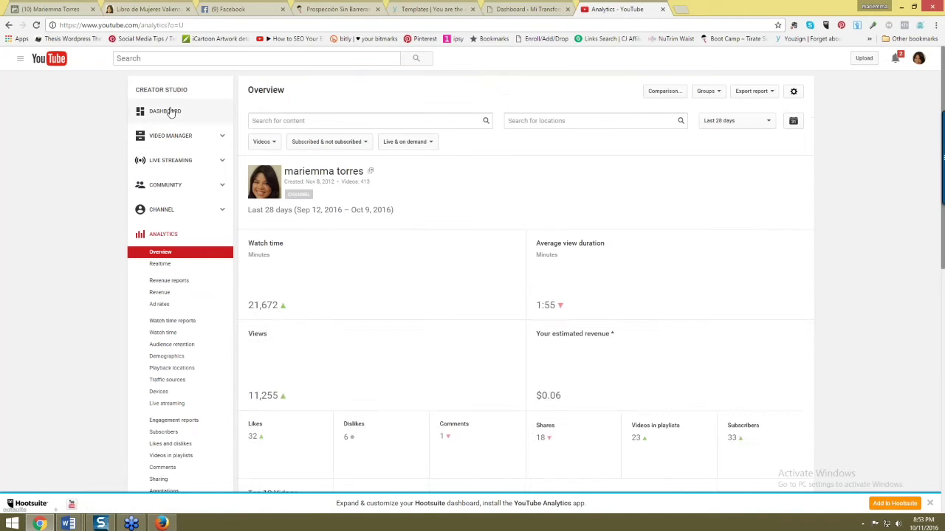
pyautogui.click(170, 111)
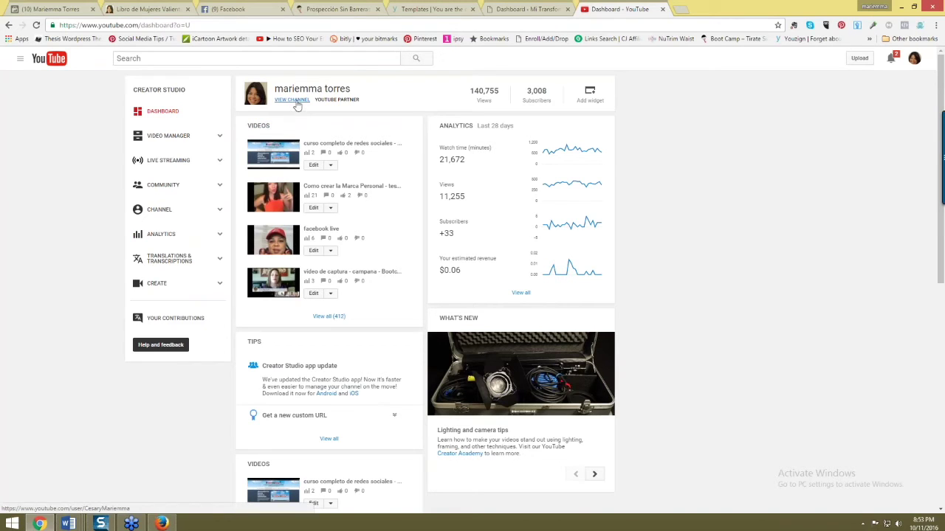
pyautogui.click(169, 140)
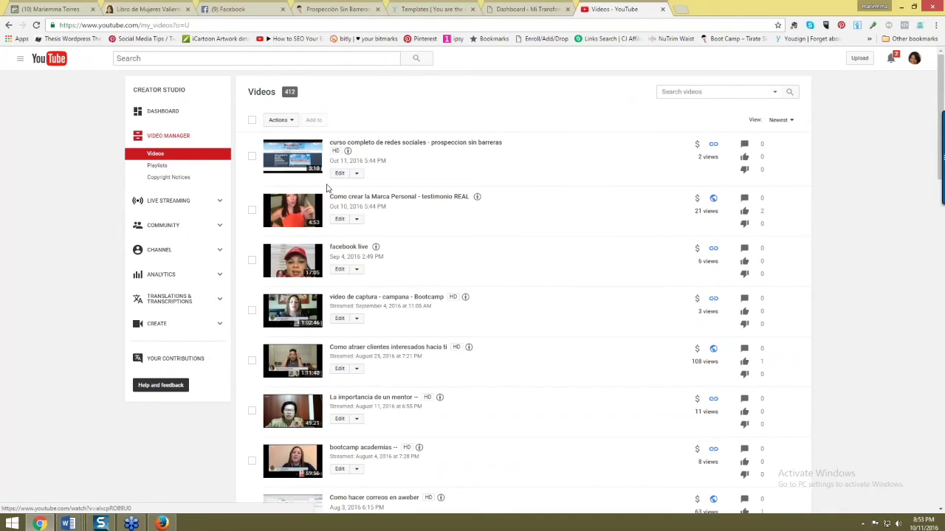
pyautogui.click(170, 250)
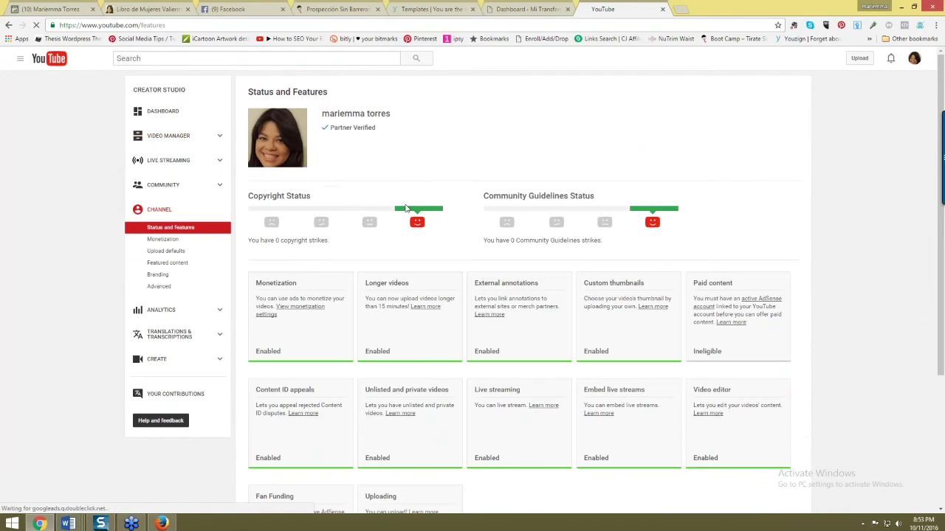
pyautogui.scroll(-2, 513, 300)
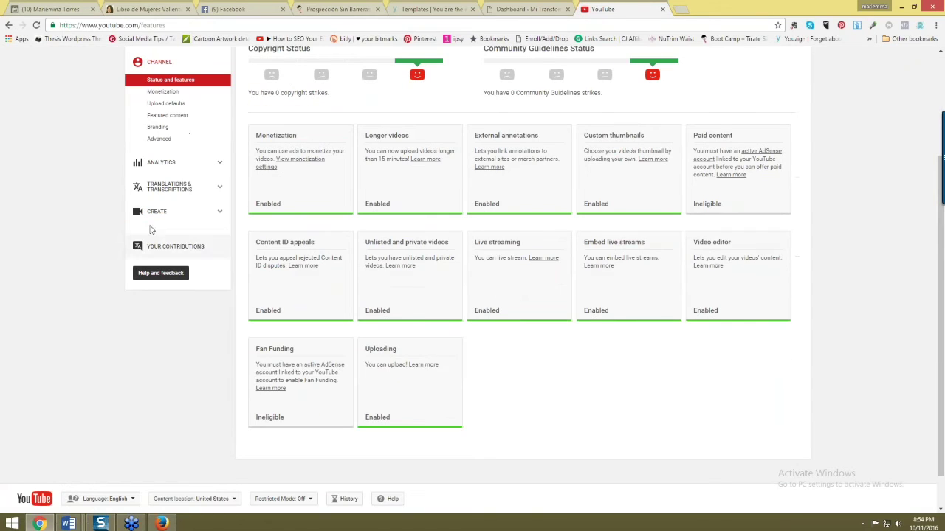
pyautogui.click(166, 105)
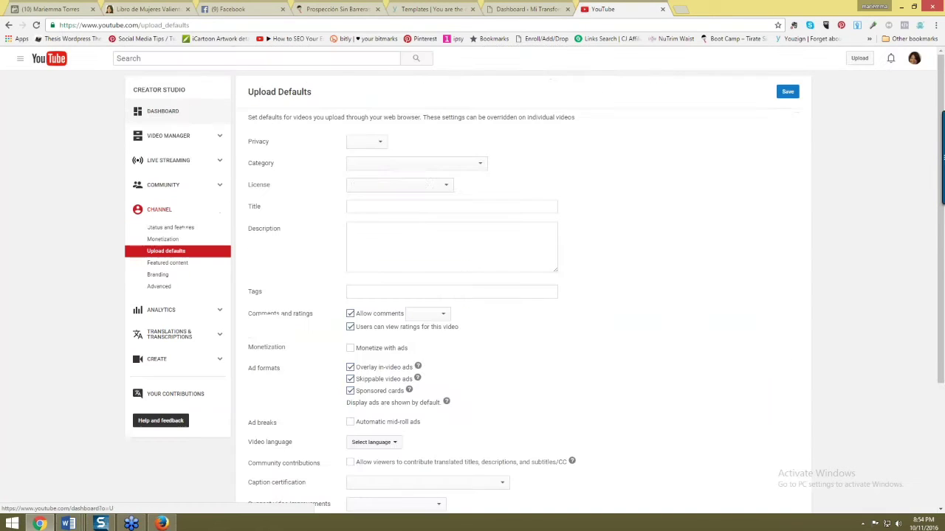
pyautogui.scroll(-3, 440, 284)
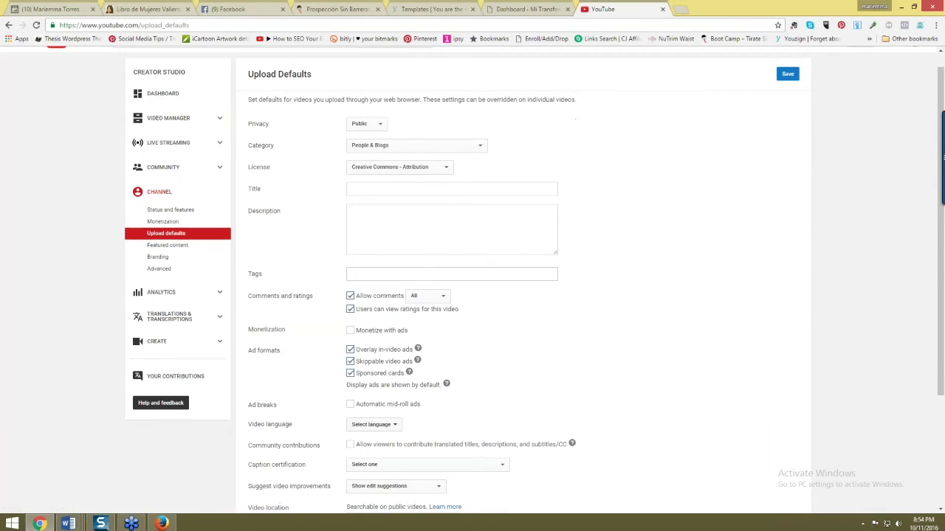
pyautogui.click(167, 213)
pyautogui.click(157, 275)
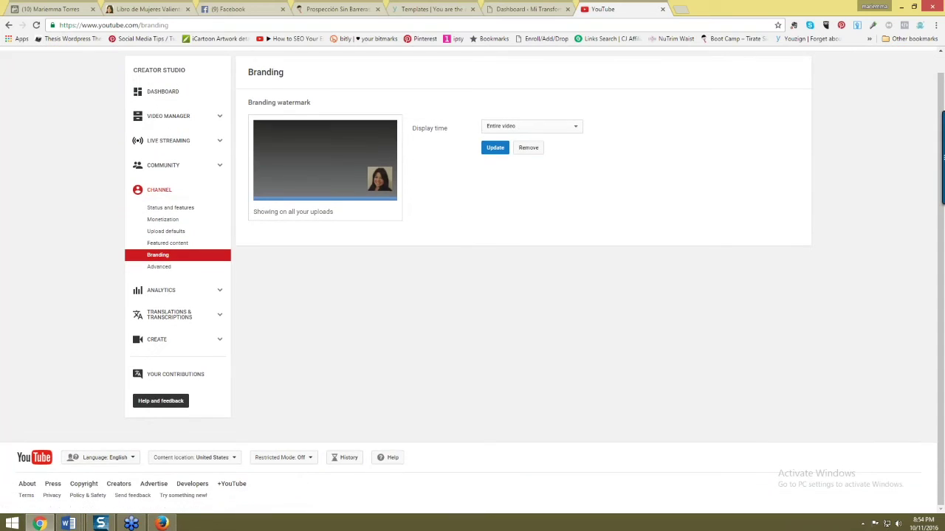
pyautogui.click(158, 285)
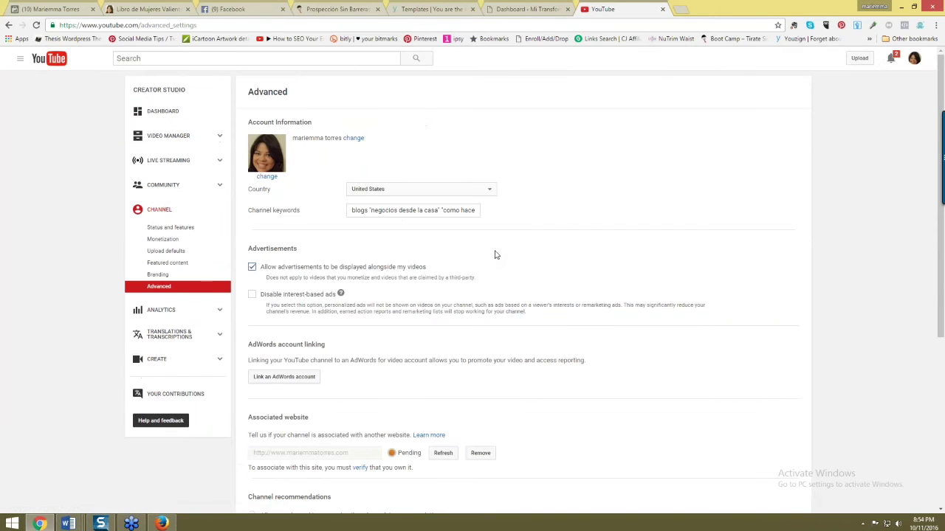
# - Scroll through the Advanced channel settings page and back up to its top
pyautogui.scroll(-1, 494, 251)
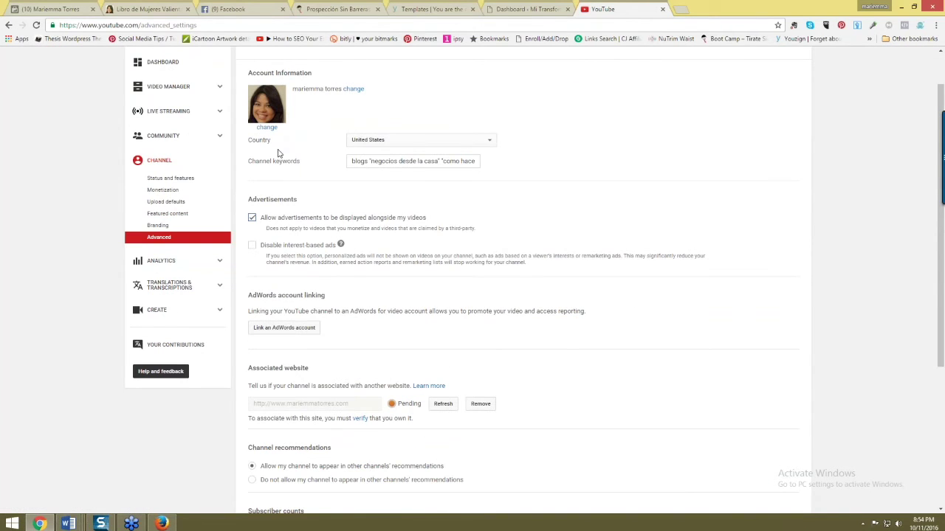
pyautogui.scroll(-1, 376, 283)
pyautogui.scroll(-1, 379, 282)
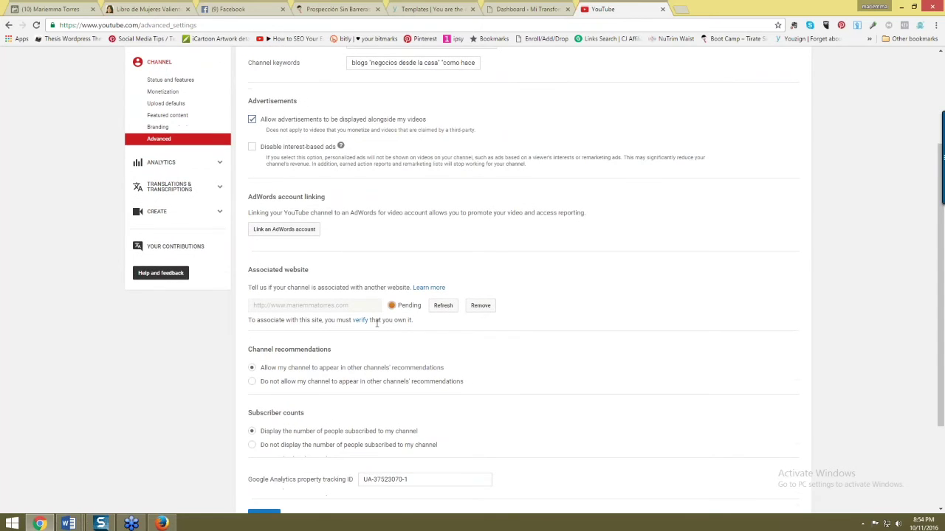
pyautogui.scroll(-2, 377, 322)
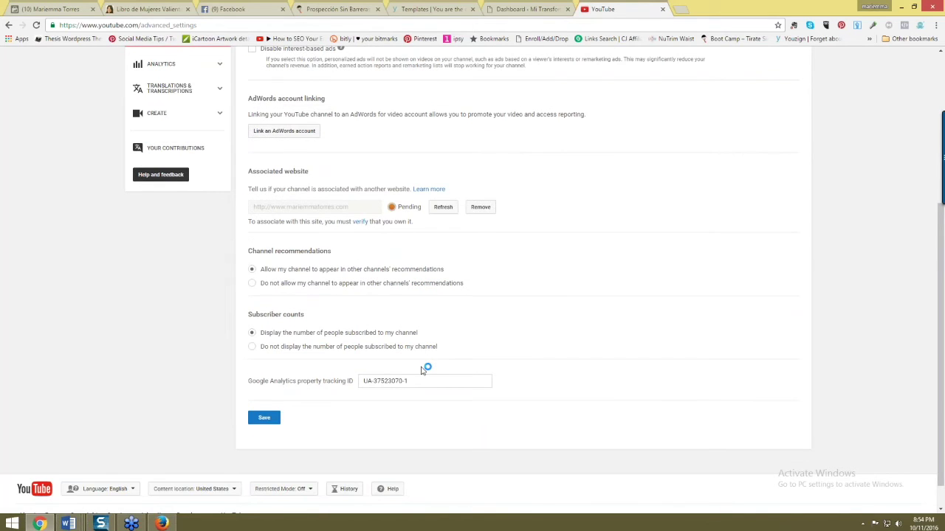
pyautogui.scroll(5, 422, 363)
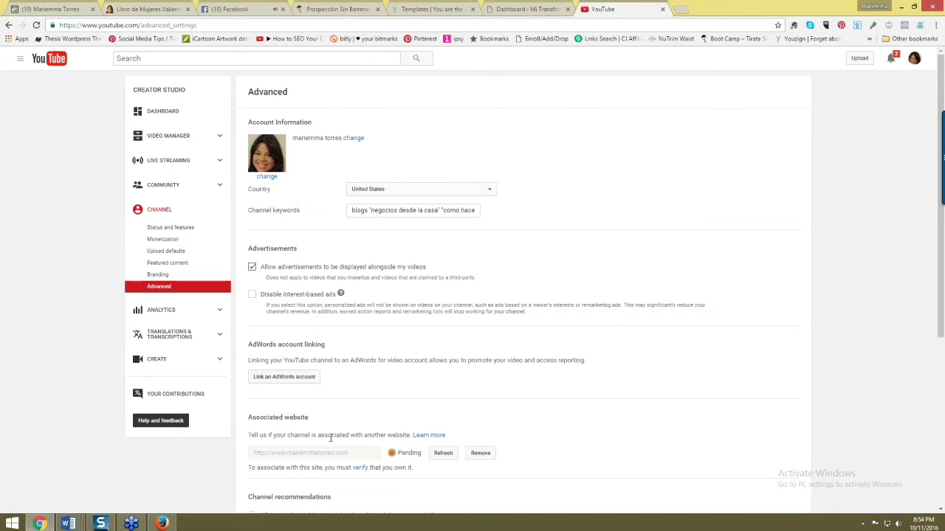
pyautogui.scroll(-5, 331, 436)
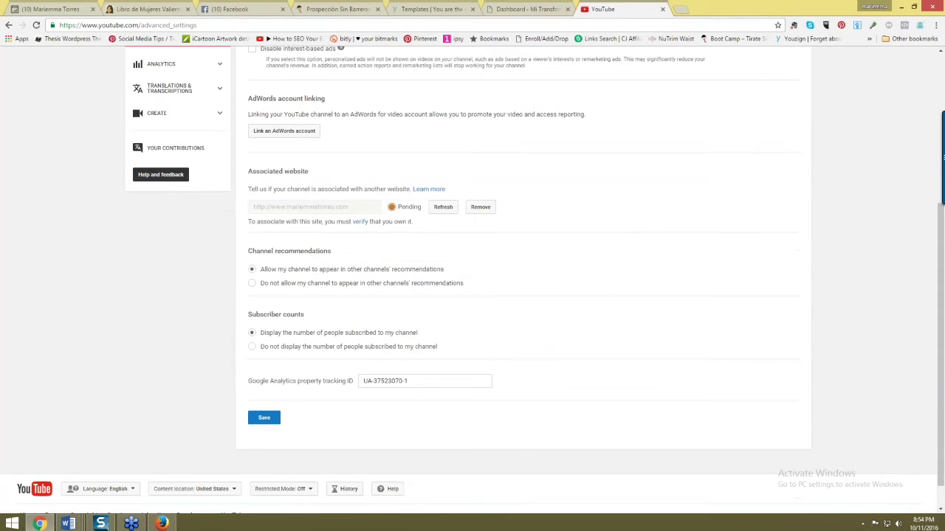
pyautogui.scroll(3, 532, 281)
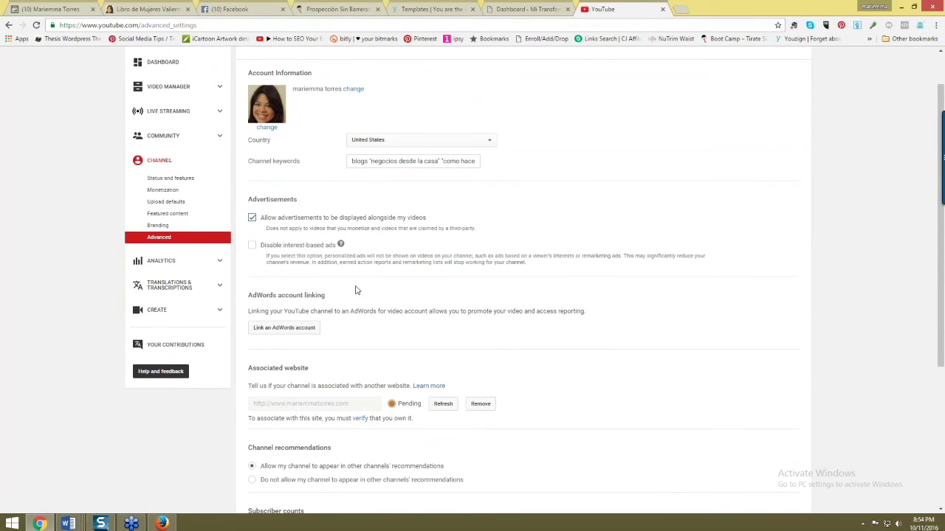
pyautogui.scroll(1, 230, 162)
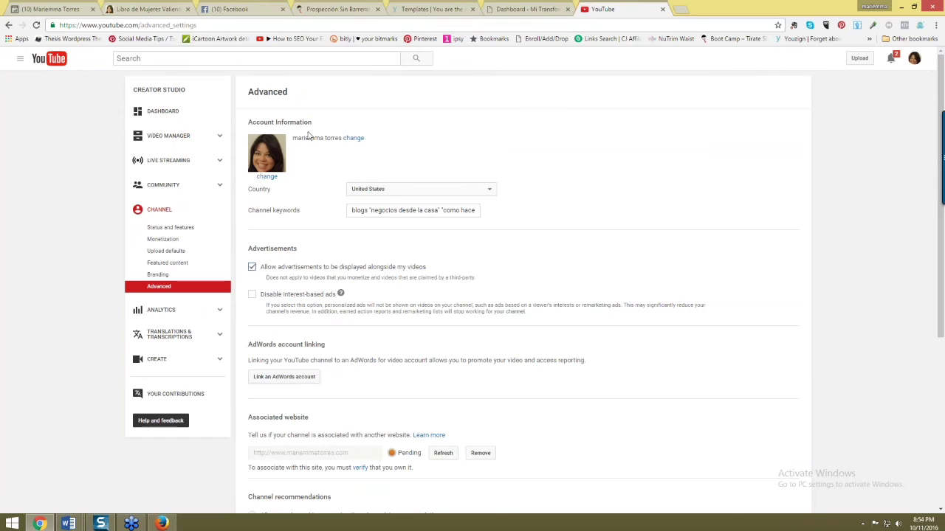
# - Cancel the channel name prompt and clear the old YouTube Username in Woobox
pyautogui.click(354, 139)
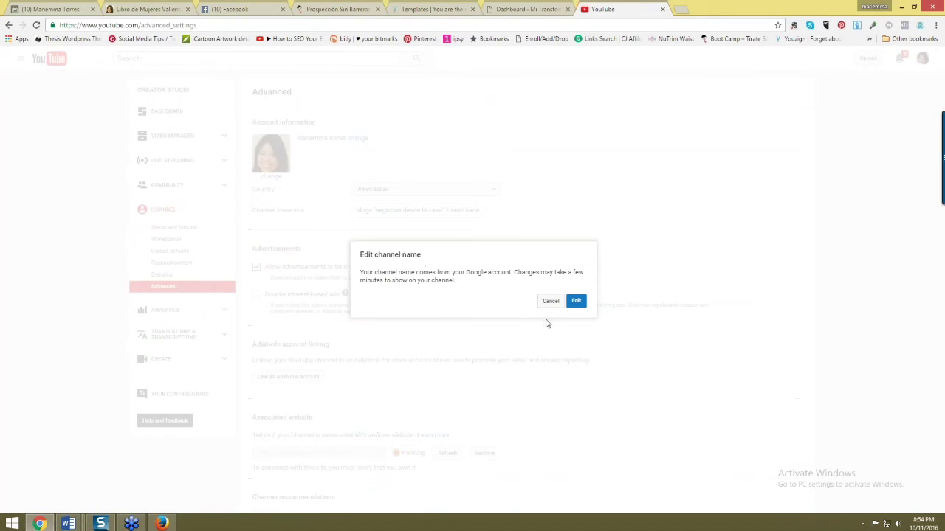
pyautogui.click(550, 301)
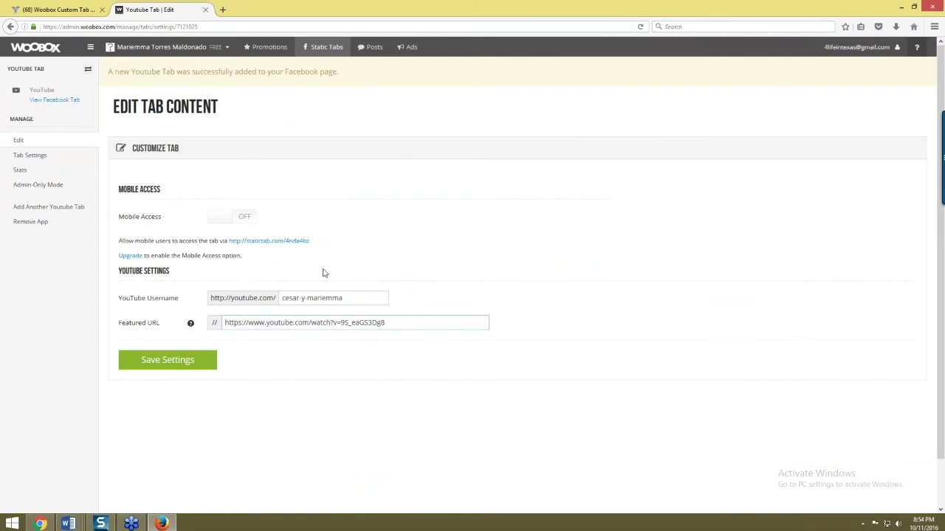
pyautogui.moveTo(296, 297); pyautogui.dragTo(447, 270)
pyautogui.press('BackSpace')
# - Open My Channel from YouTube's guide and select the channel path in the address bar
pyautogui.hotkey('alt', 'Tab')
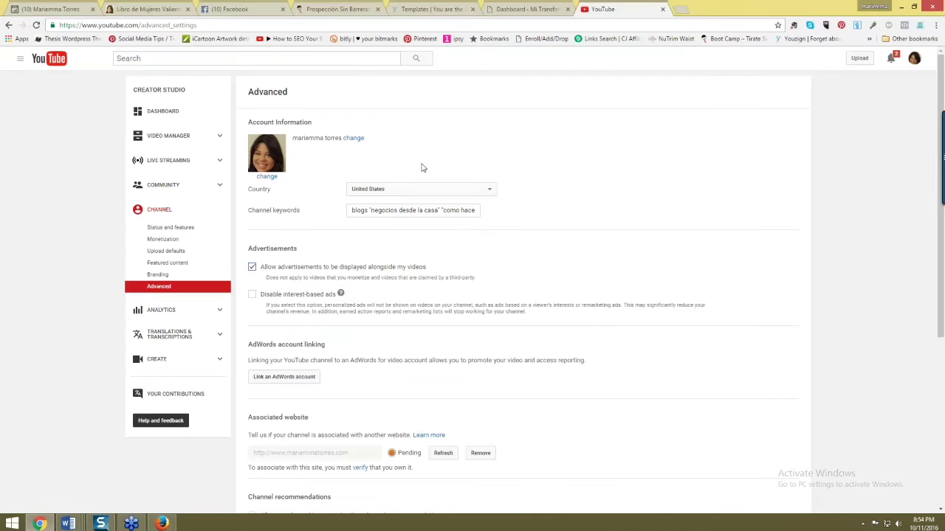
pyautogui.click(20, 59)
pyautogui.click(44, 99)
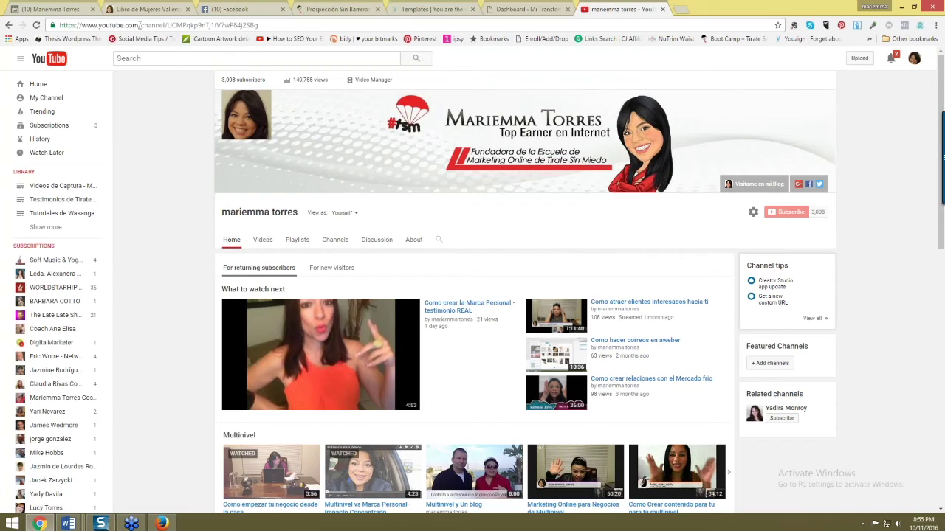
pyautogui.moveTo(140, 26); pyautogui.dragTo(278, 21)
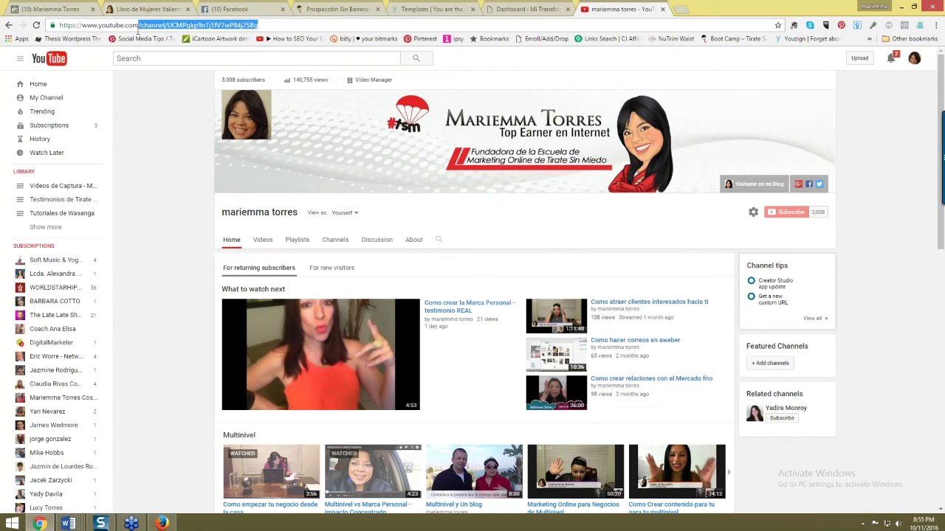
# - Paste the channel path as YouTube Username, delete its leading slash, and save the settings
pyautogui.hotkey('alt', 'Tab')
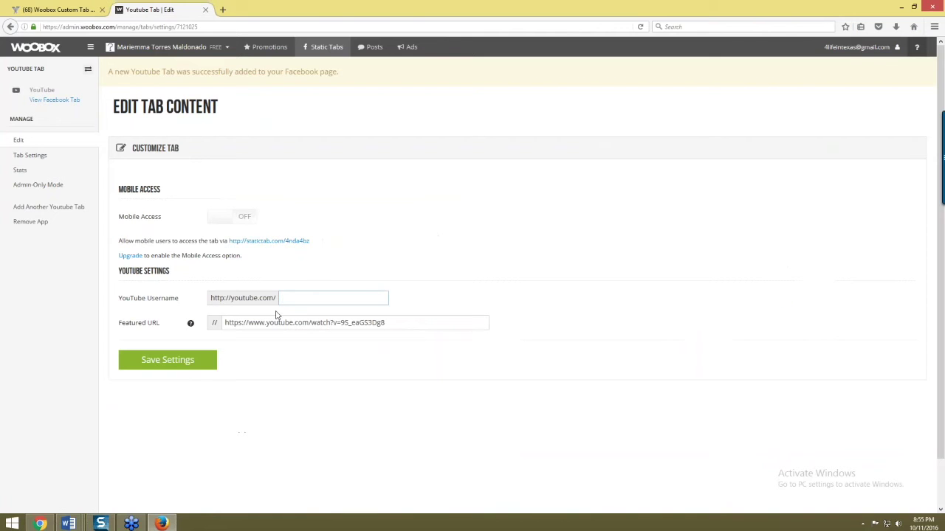
pyautogui.click(302, 298)
pyautogui.press('Down')
pyautogui.press('Down')
pyautogui.press('Return')
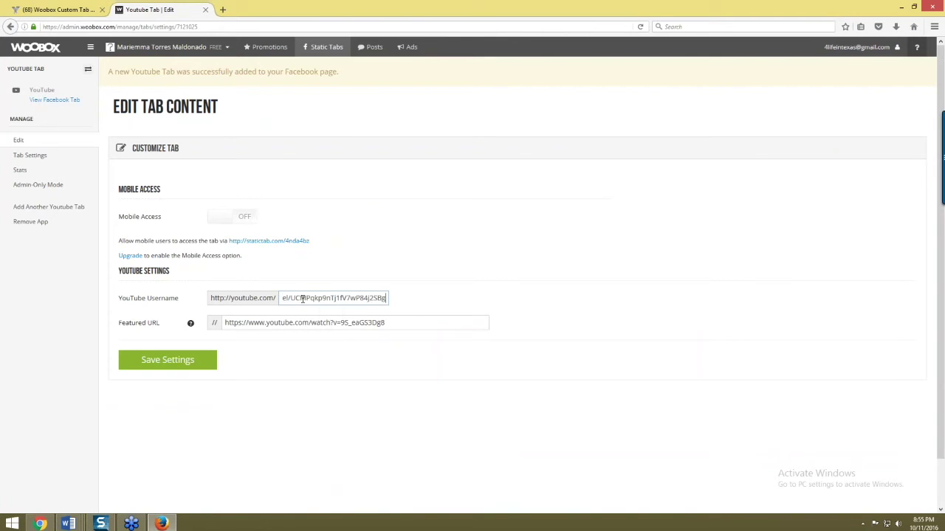
pyautogui.moveTo(285, 298); pyautogui.dragTo(273, 297)
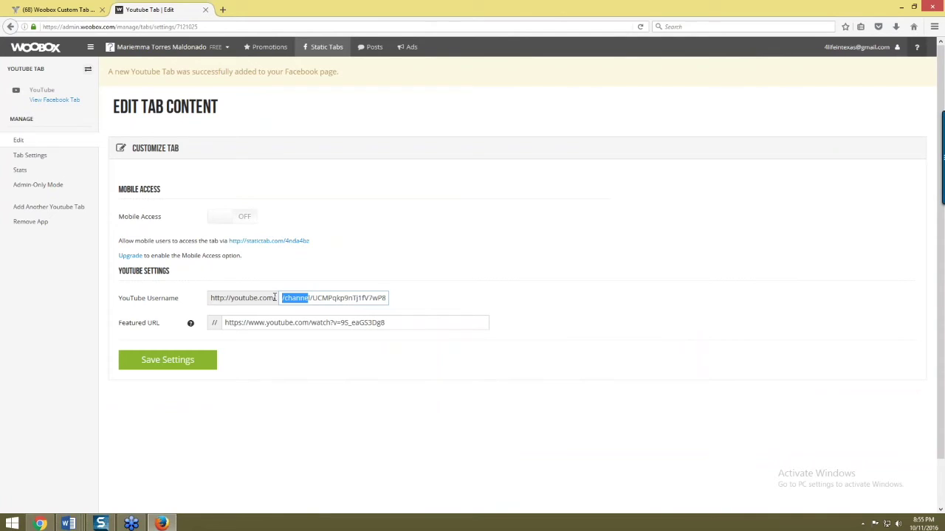
pyautogui.click(282, 298)
pyautogui.press('Delete')
pyautogui.click(310, 363)
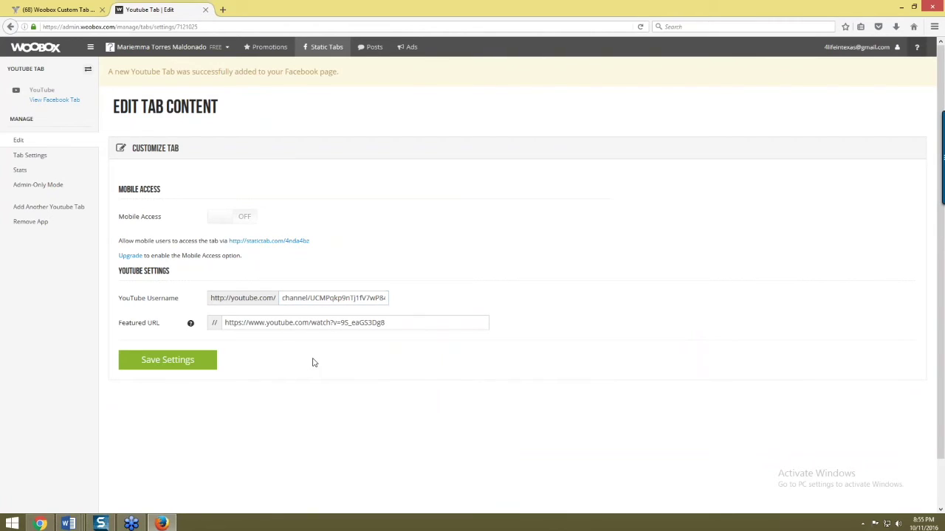
pyautogui.click(181, 366)
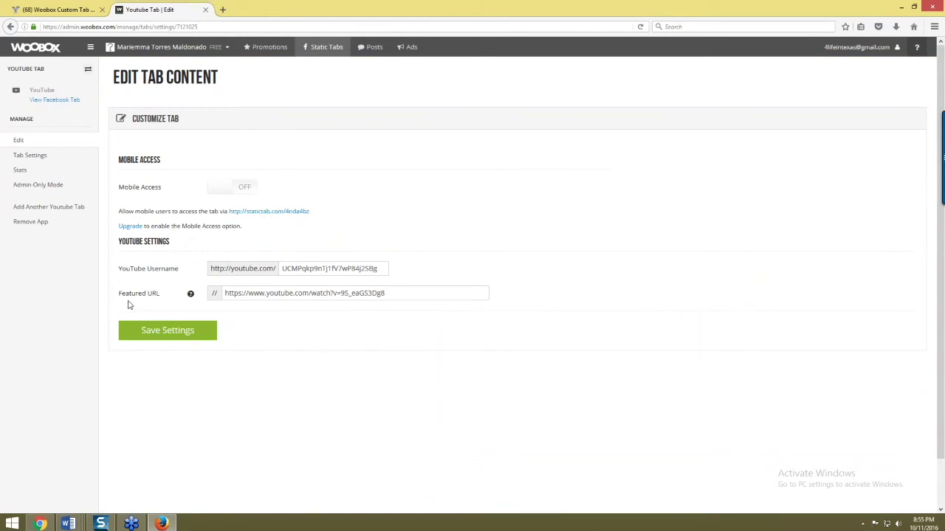
pyautogui.click(145, 337)
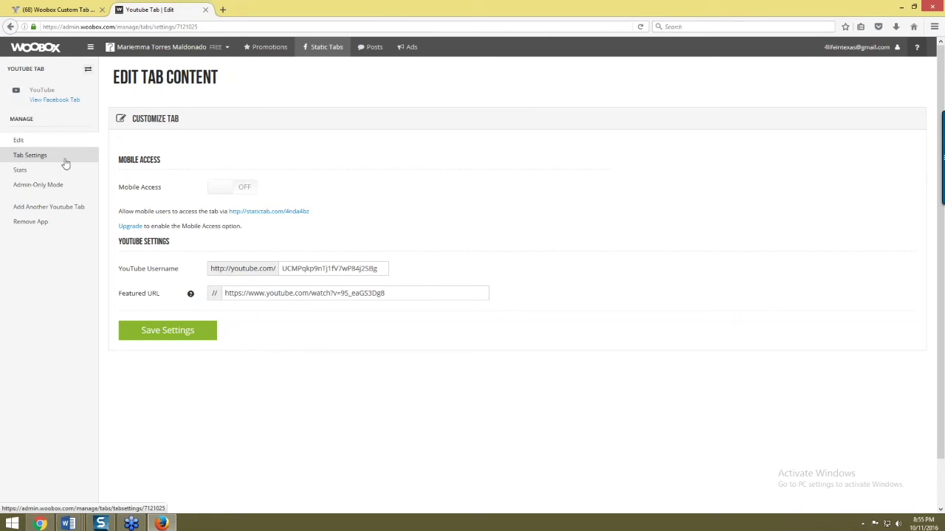
# - Set the tab image to the Info HD picture from the Downloads folder
pyautogui.click(21, 159)
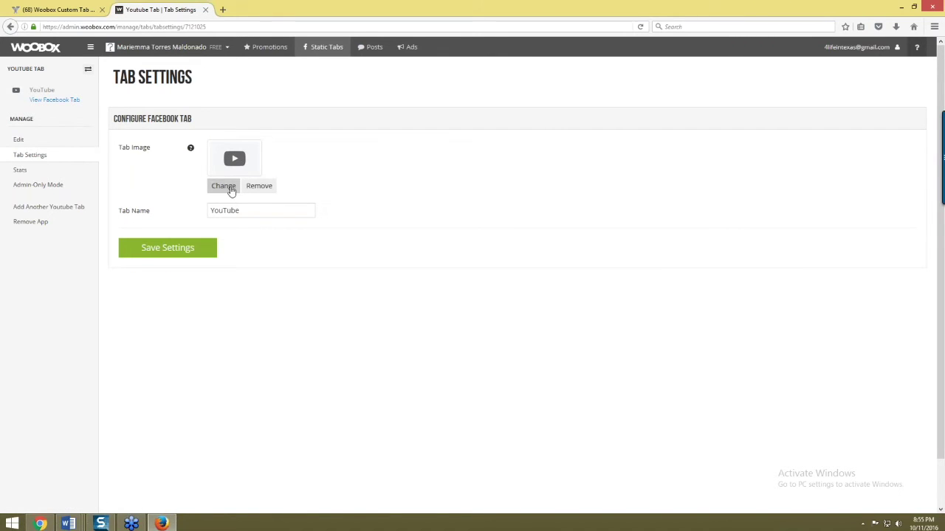
pyautogui.click(223, 186)
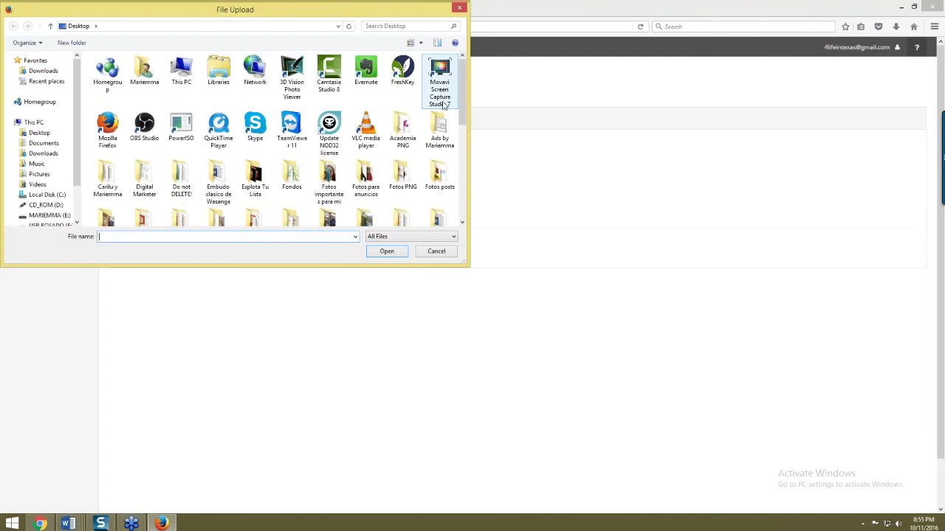
pyautogui.scroll(-6, 84, 182)
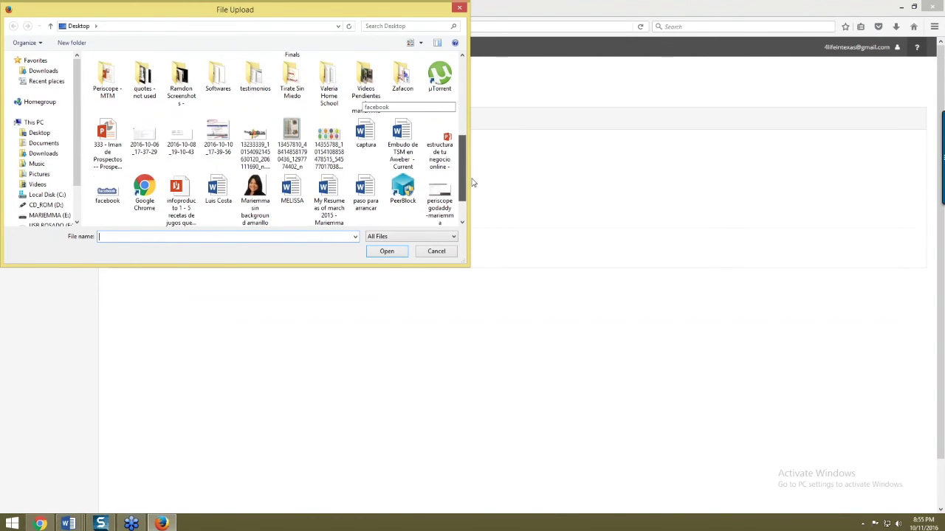
pyautogui.click(43, 153)
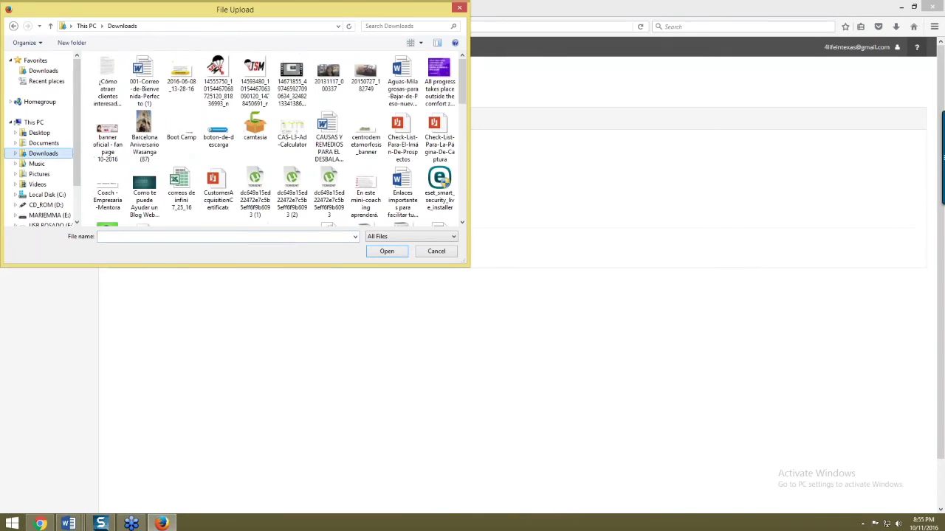
pyautogui.moveTo(462, 87); pyautogui.dragTo(464, 127)
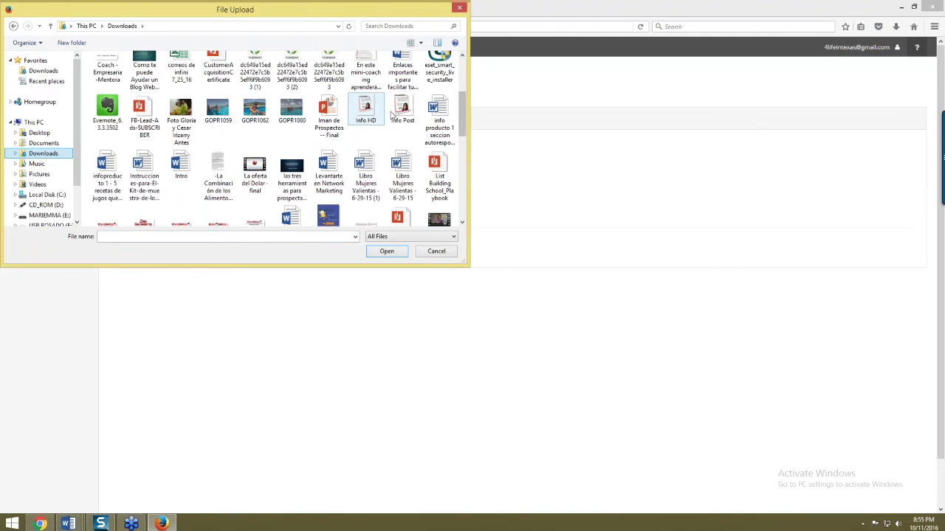
pyautogui.doubleClick(366, 109)
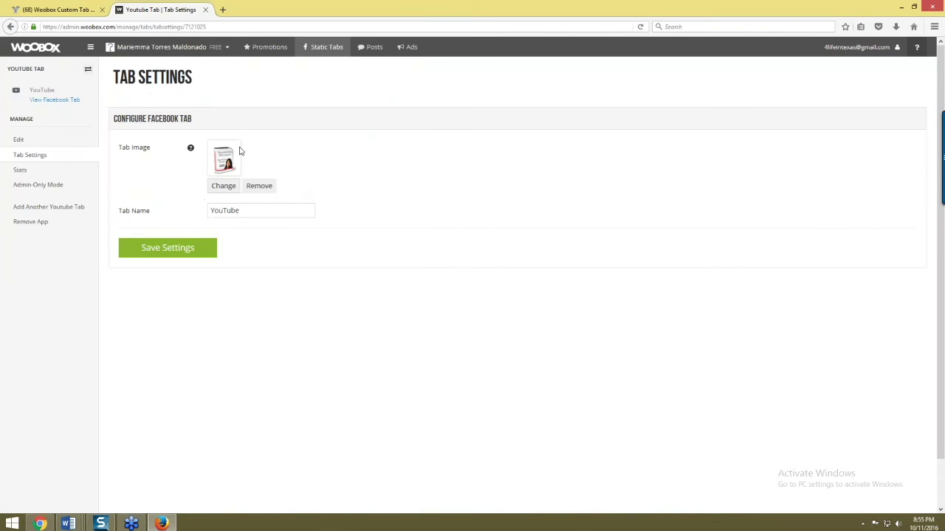
# - Rename the tab to 'Mi Canal', save the tab settings, and open a new browser tab
pyautogui.moveTo(258, 215); pyautogui.dragTo(151, 217)
pyautogui.write('Mi cal')
pyautogui.press('BackSpace')
pyautogui.write('Canal')
pyautogui.click(229, 187)
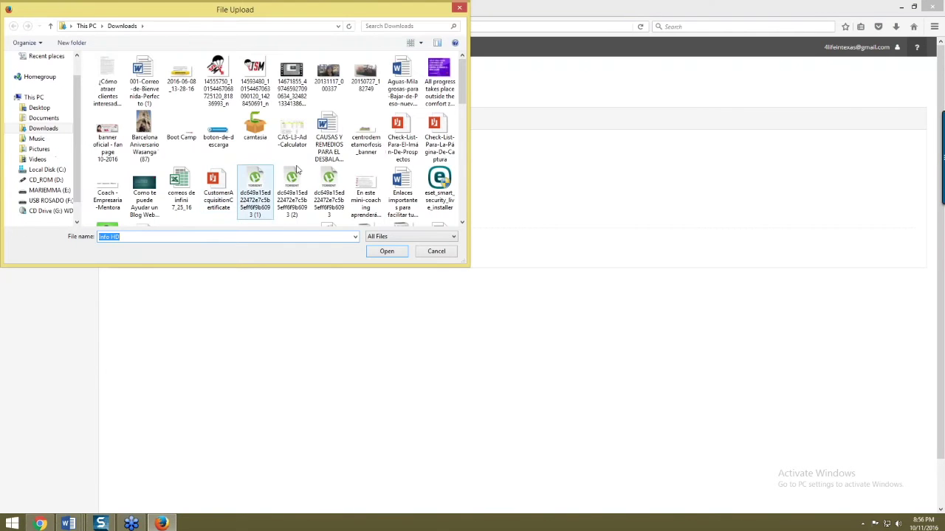
pyautogui.moveTo(465, 104); pyautogui.dragTo(499, 96)
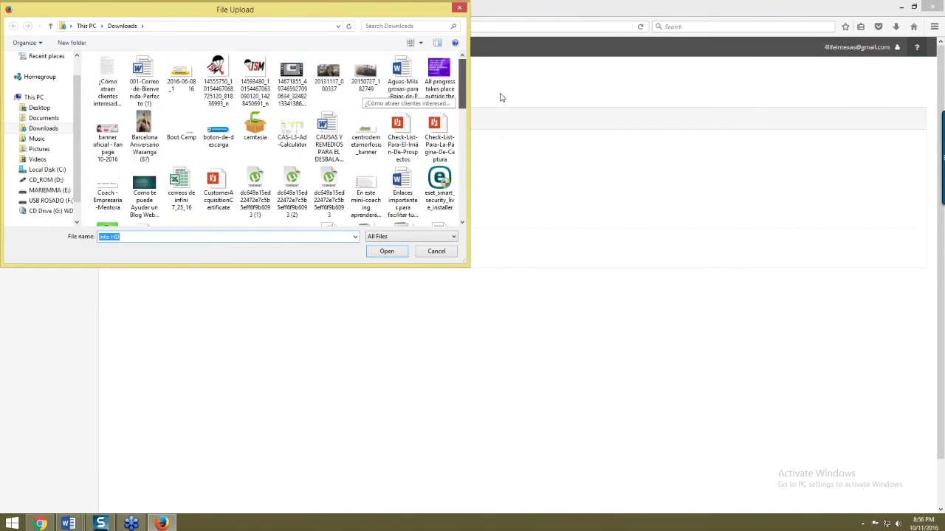
pyautogui.click(459, 8)
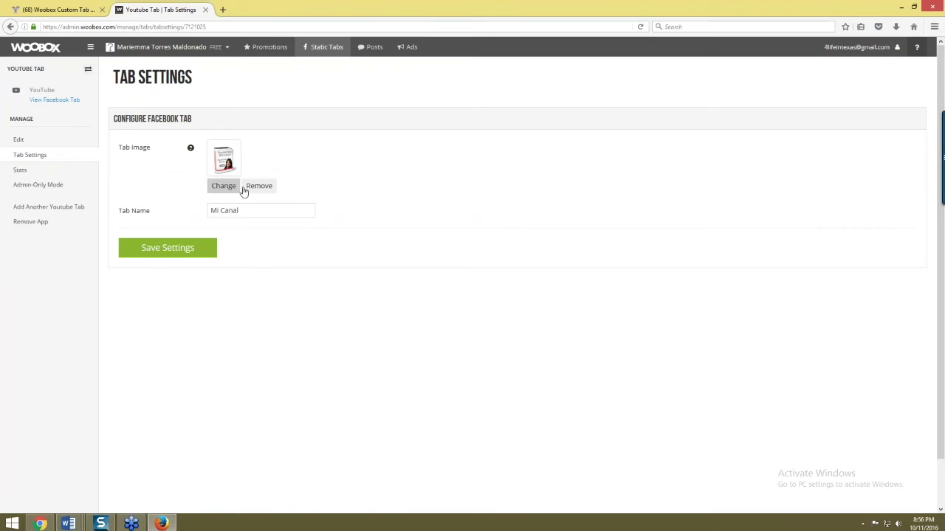
pyautogui.click(189, 250)
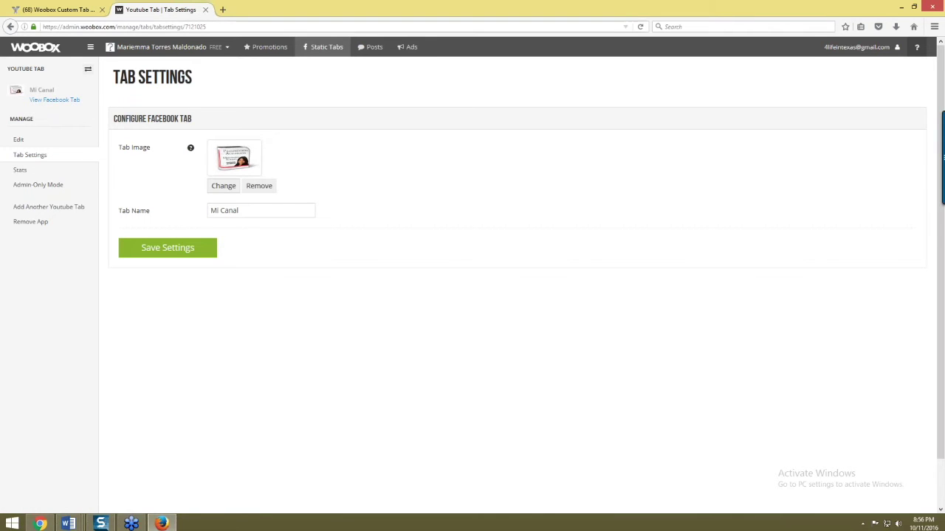
pyautogui.click(223, 10)
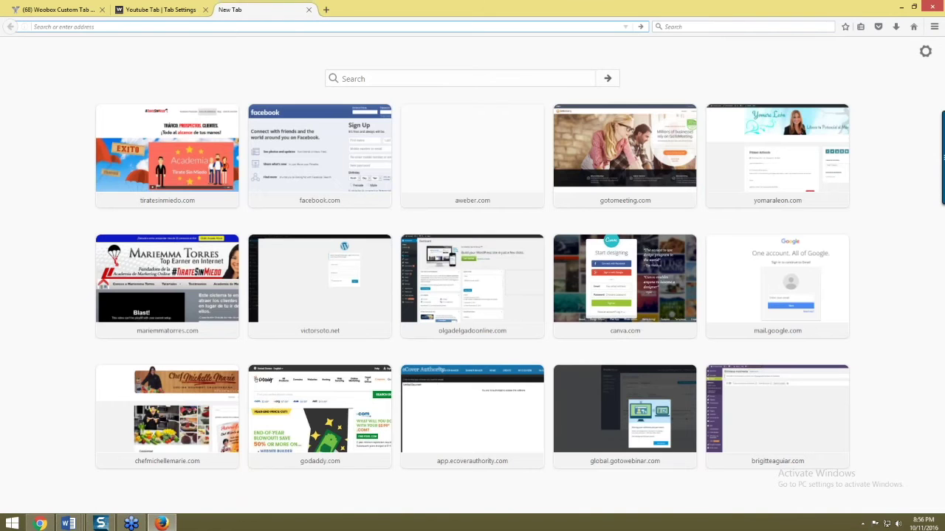
# - Search Google Images for 'youtube tab'
pyautogui.hotkey('alt', 'Tab')
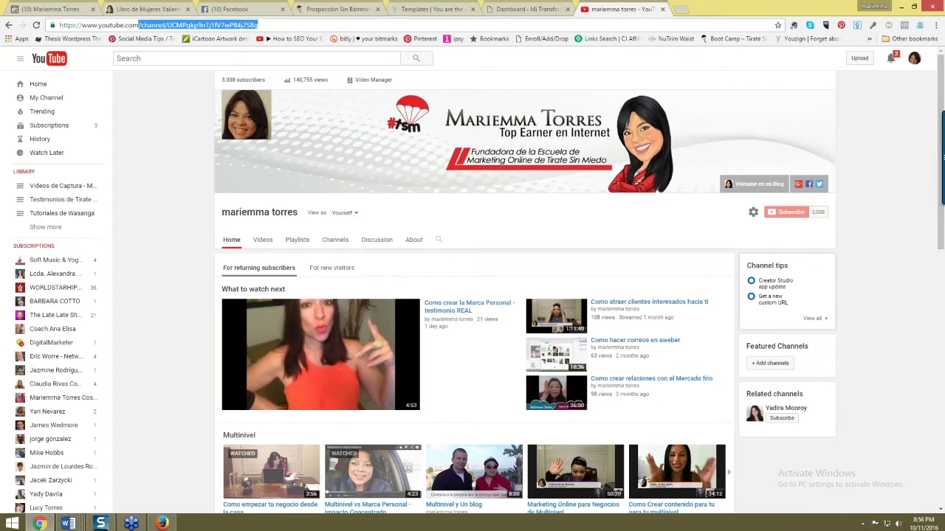
pyautogui.click(540, 16)
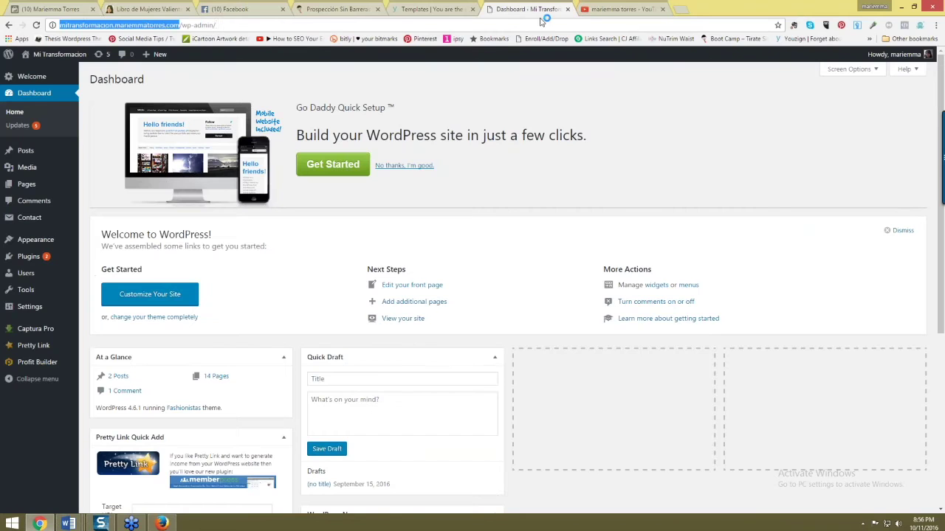
pyautogui.click(540, 22)
pyautogui.write('goo')
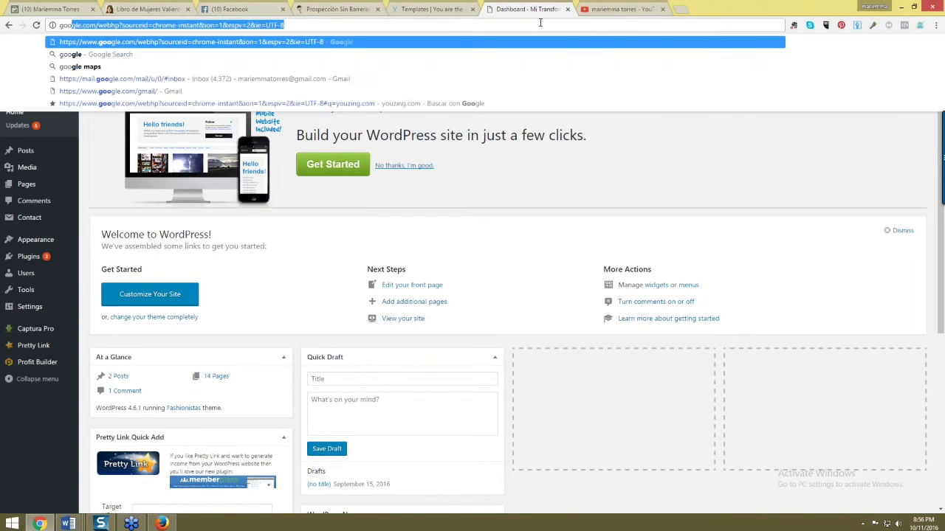
pyautogui.press('Return')
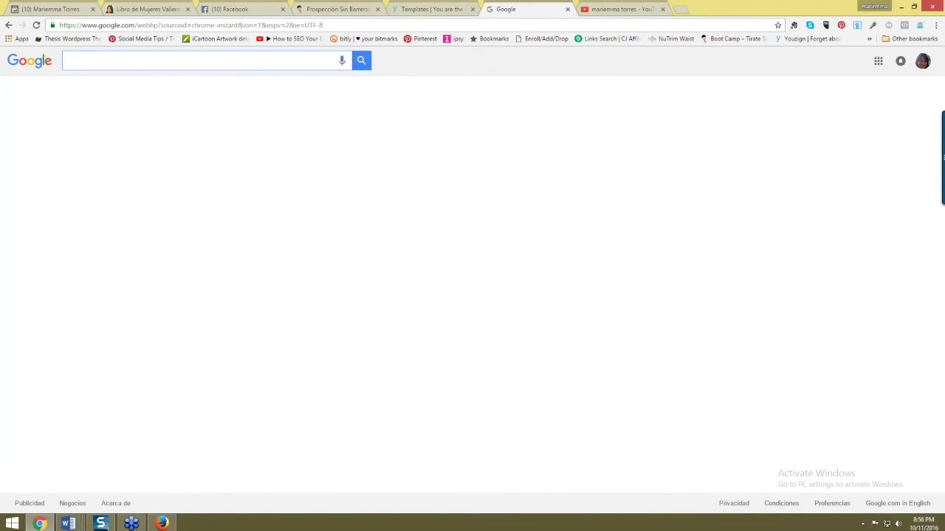
pyautogui.write('youtube ')
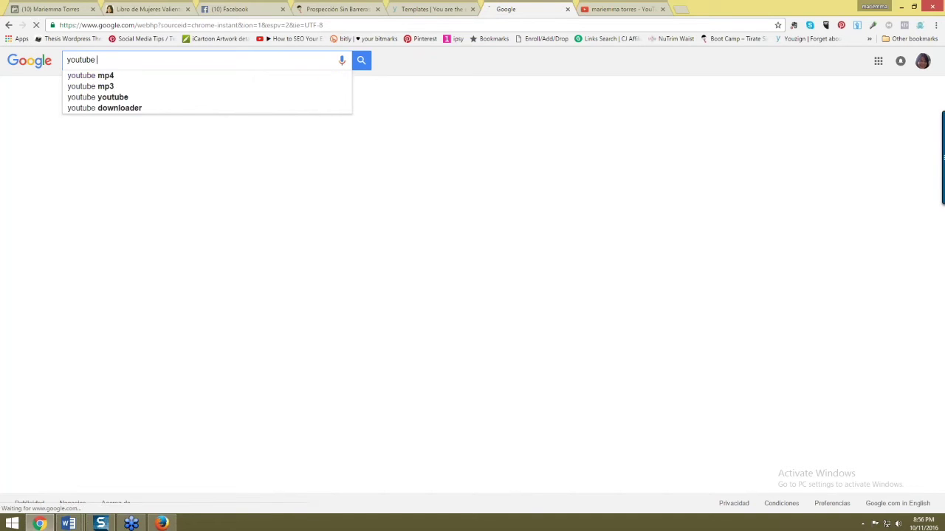
pyautogui.write('tab')
pyautogui.press('Return')
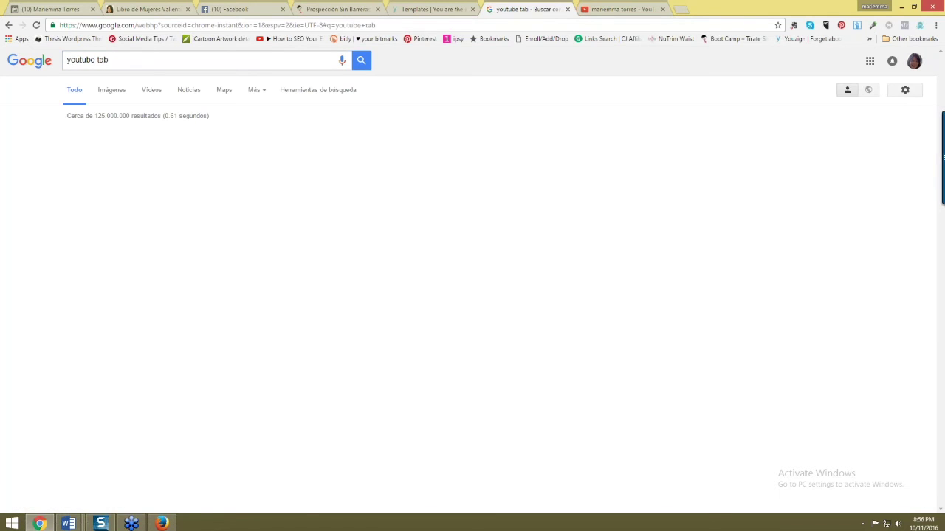
pyautogui.click(111, 90)
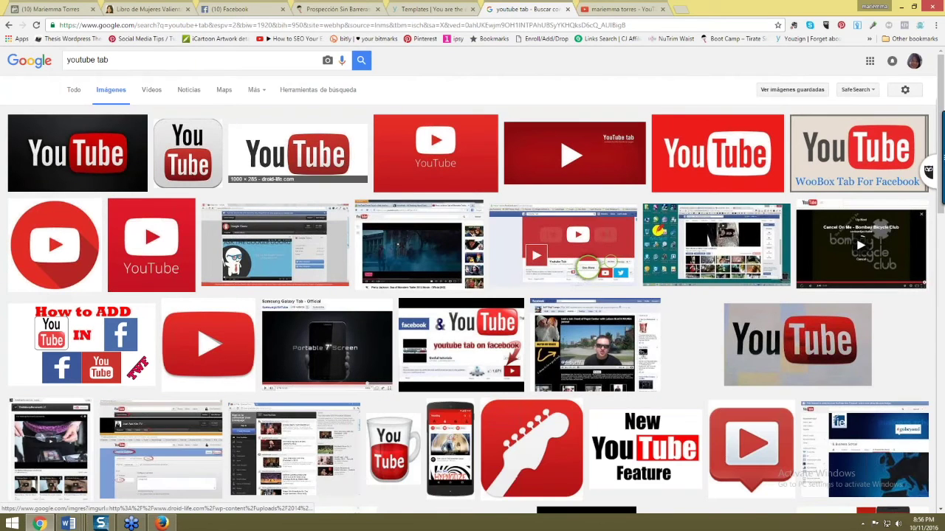
# - Save the red YouTube logo preview to the Desktop as a JPEG and return to Woobox
pyautogui.scroll(-2, 716, 155)
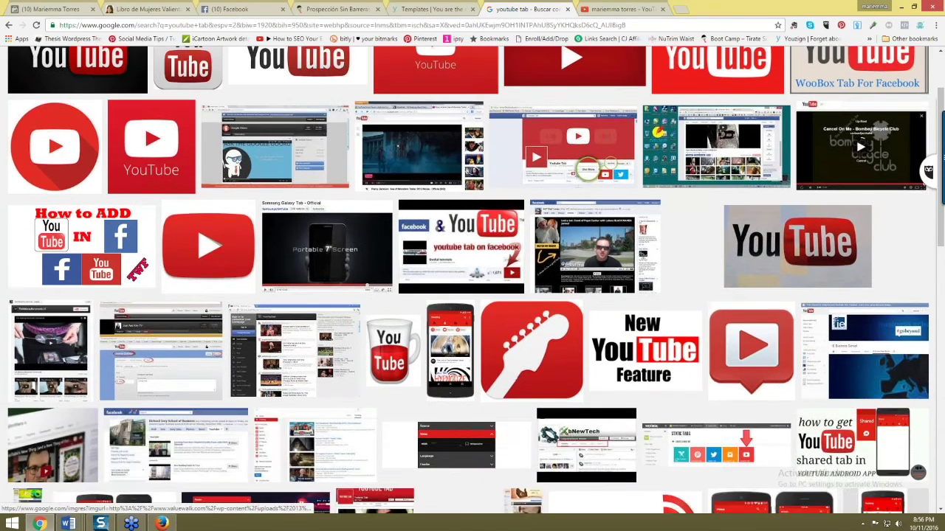
pyautogui.scroll(2, 716, 155)
pyautogui.click(706, 150)
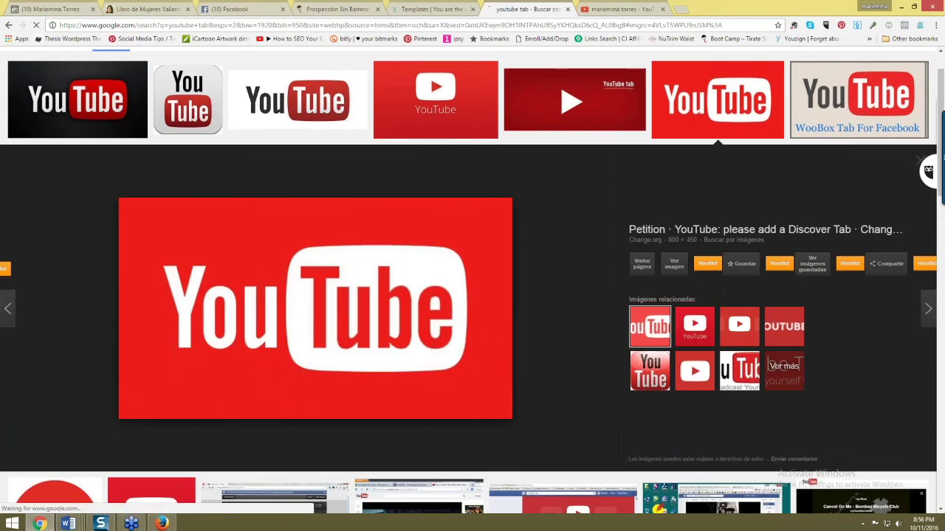
pyautogui.rightClick(407, 290)
pyautogui.click(448, 370)
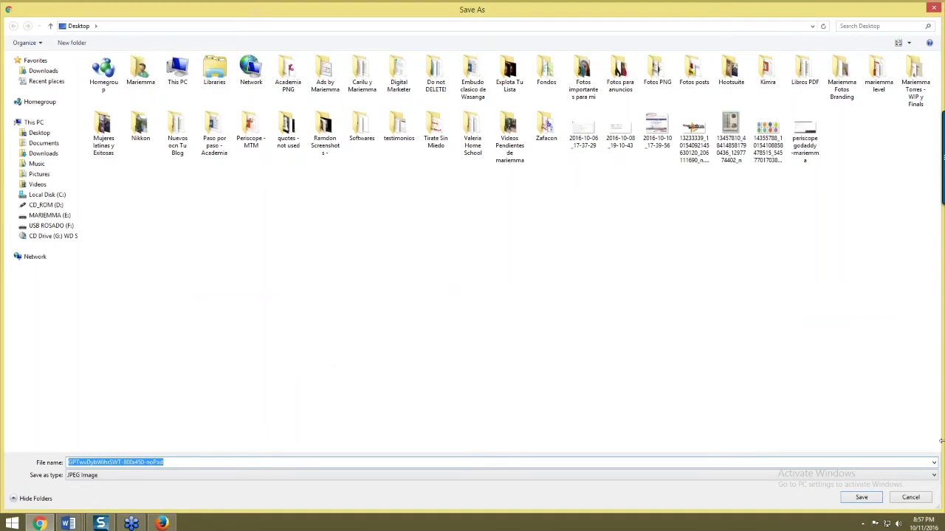
pyautogui.click(866, 499)
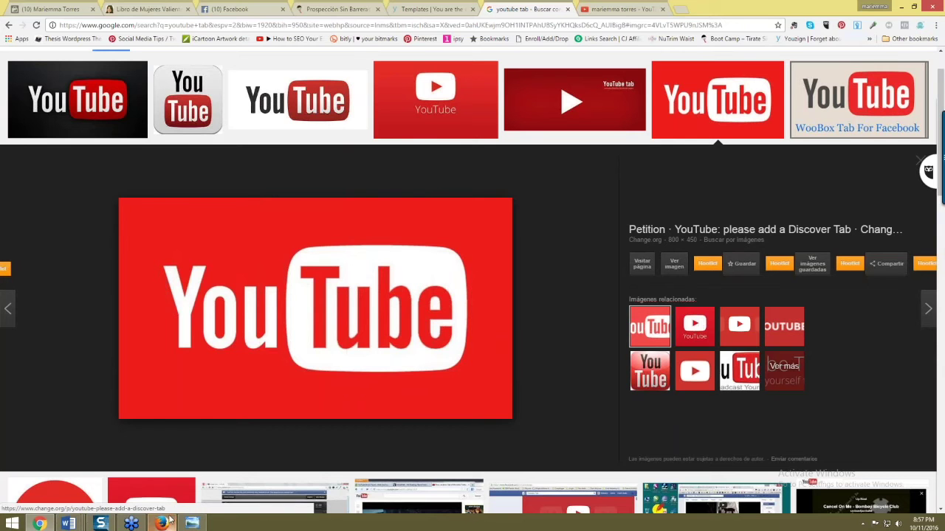
pyautogui.click(161, 523)
pyautogui.click(157, 10)
pyautogui.click(223, 186)
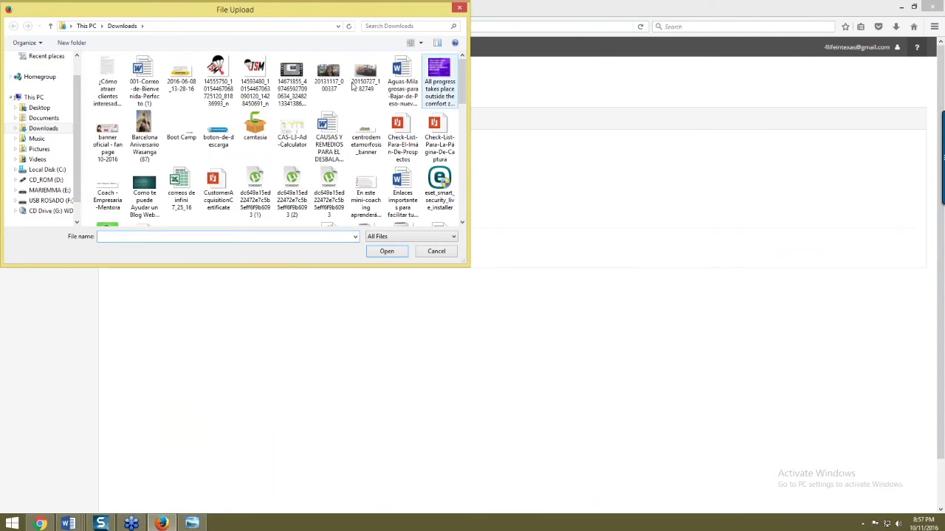
# - Upload the Desktop YouTube logo as the Mi Canal tab image and save the settings
pyautogui.click(39, 107)
pyautogui.moveTo(460, 78); pyautogui.dragTo(468, 185)
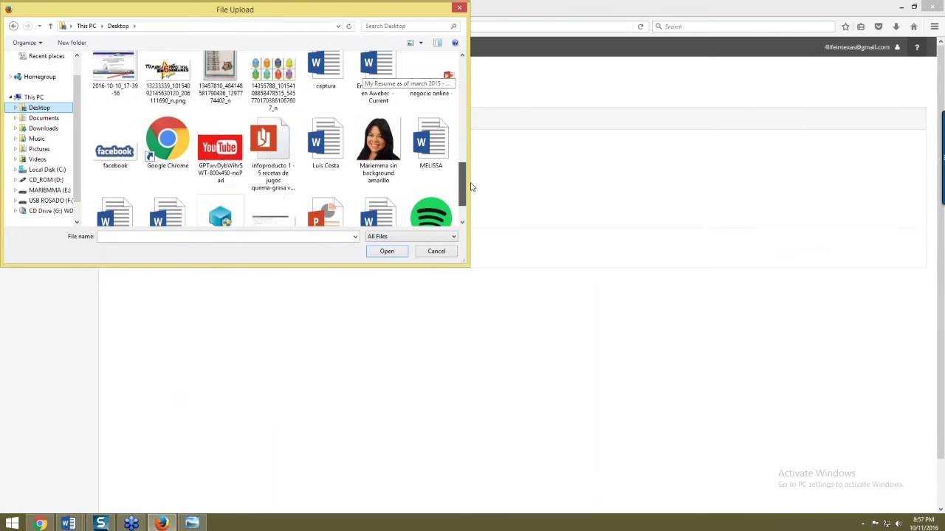
pyautogui.doubleClick(215, 155)
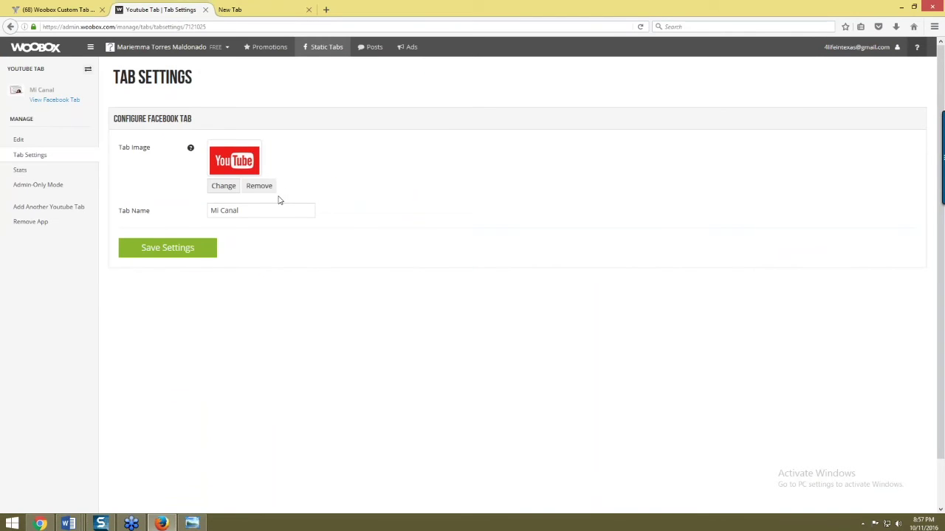
pyautogui.click(189, 253)
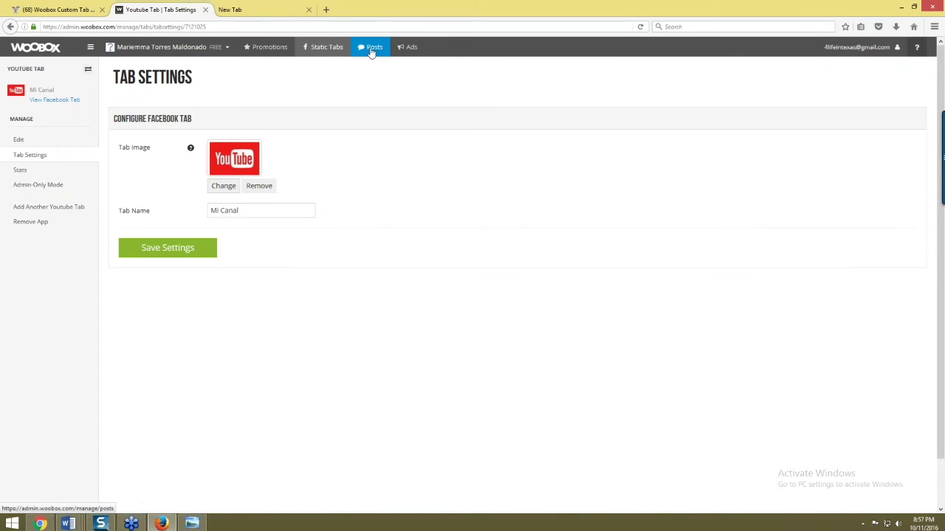
# - Create a new HTML Fangate tab from Static Tabs with its page source set to URL
pyautogui.click(313, 48)
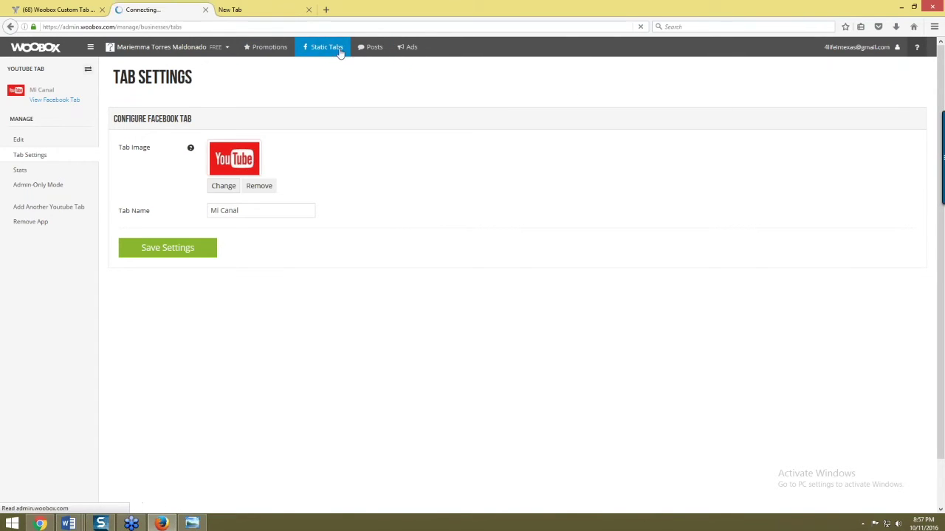
pyautogui.moveTo(869, 81)
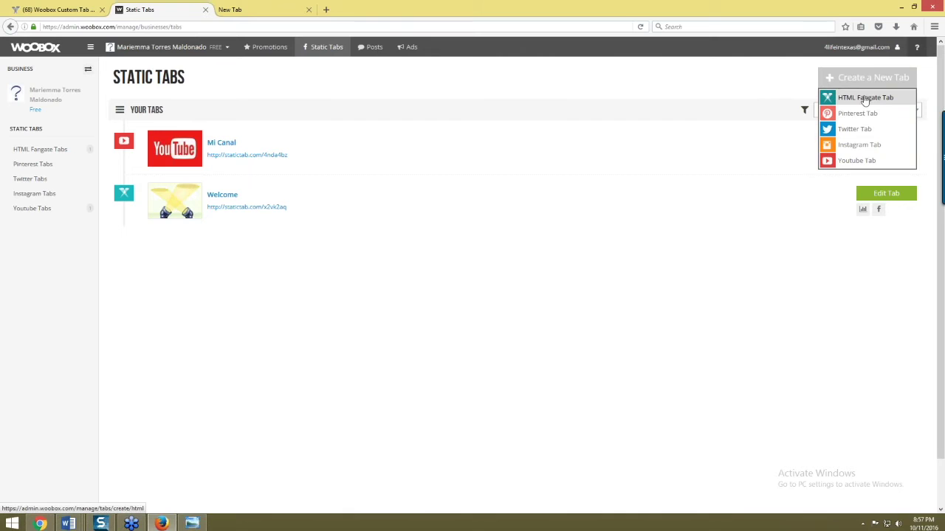
pyautogui.click(870, 104)
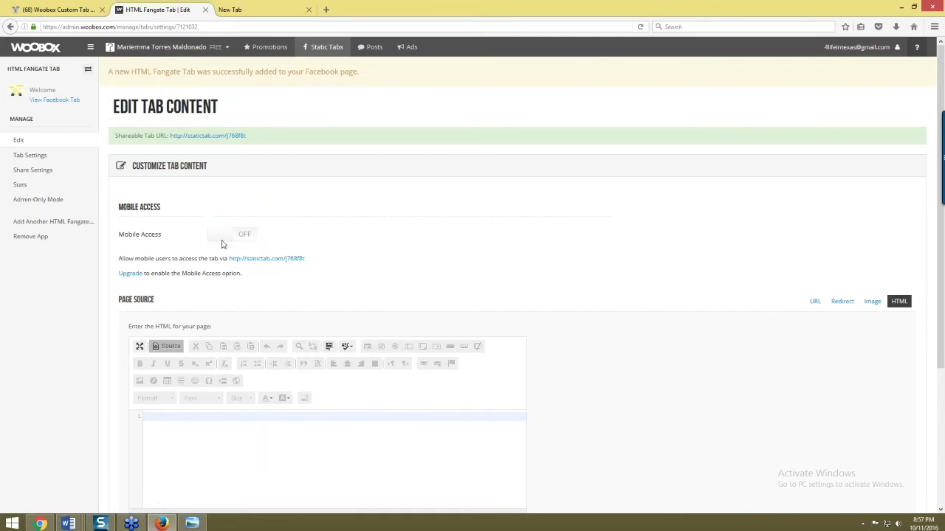
pyautogui.scroll(-3, 190, 302)
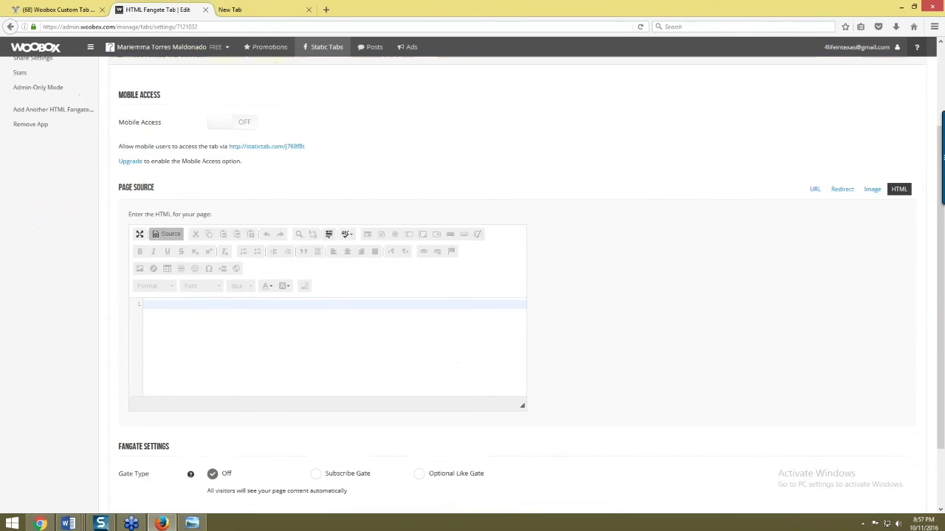
pyautogui.scroll(2, 228, 362)
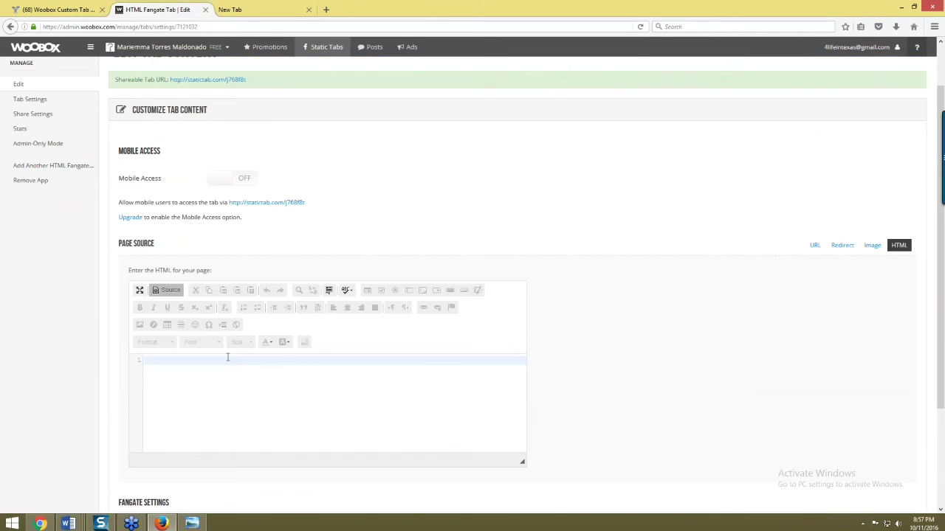
pyautogui.scroll(-1, 229, 358)
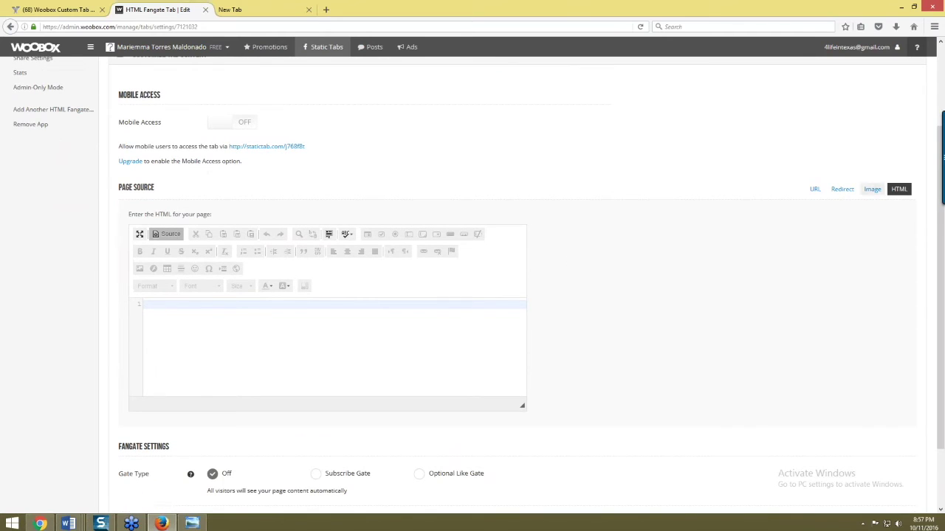
pyautogui.click(815, 189)
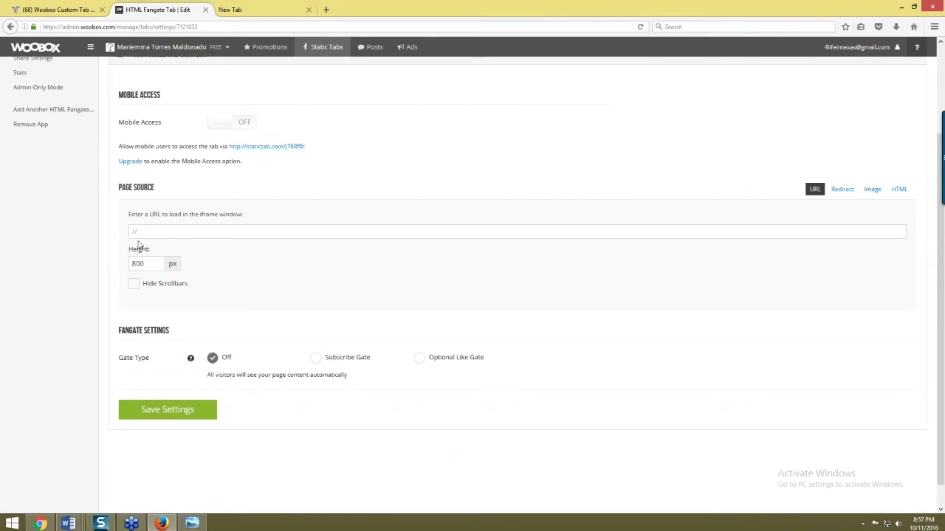
# - Open the blog in a blank browser tab and copy its web address
pyautogui.click(266, 10)
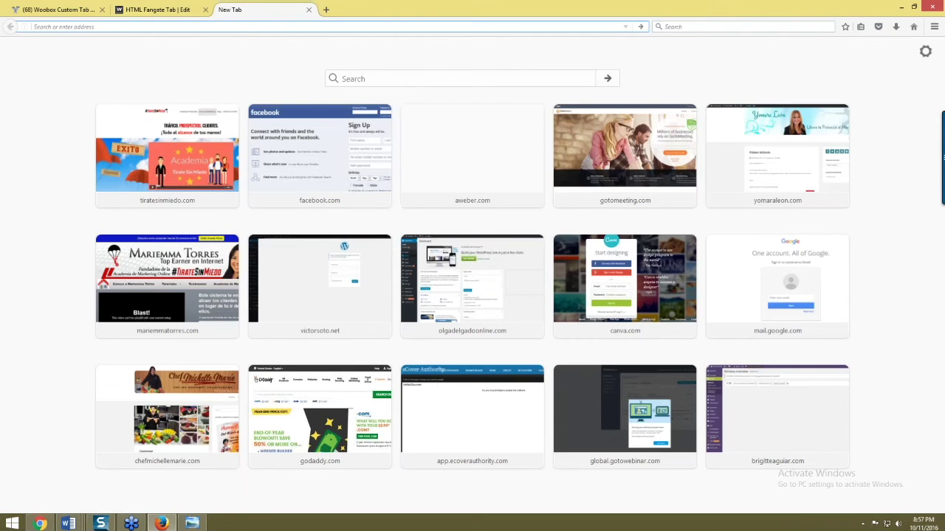
pyautogui.write('mariemmatorres.com')
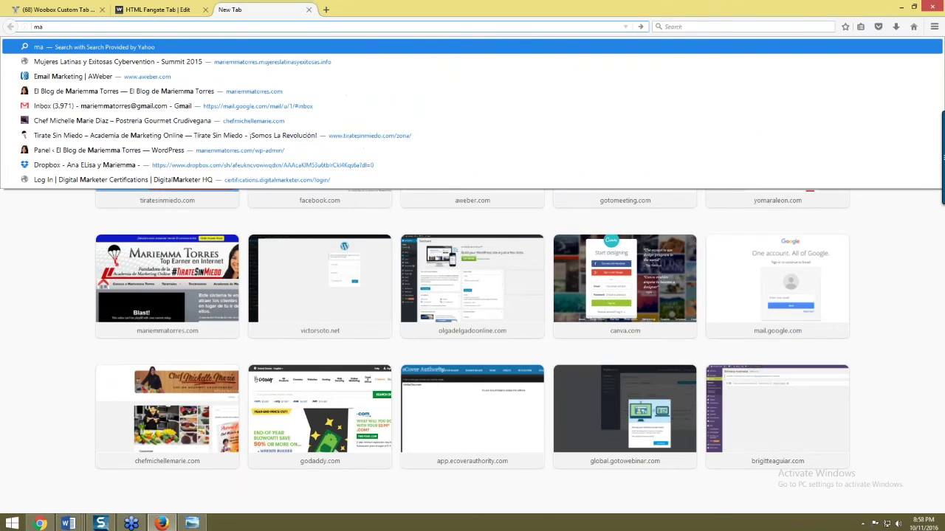
pyautogui.click(145, 90)
pyautogui.click(97, 28)
pyautogui.hotkey('ctrl', 'c')
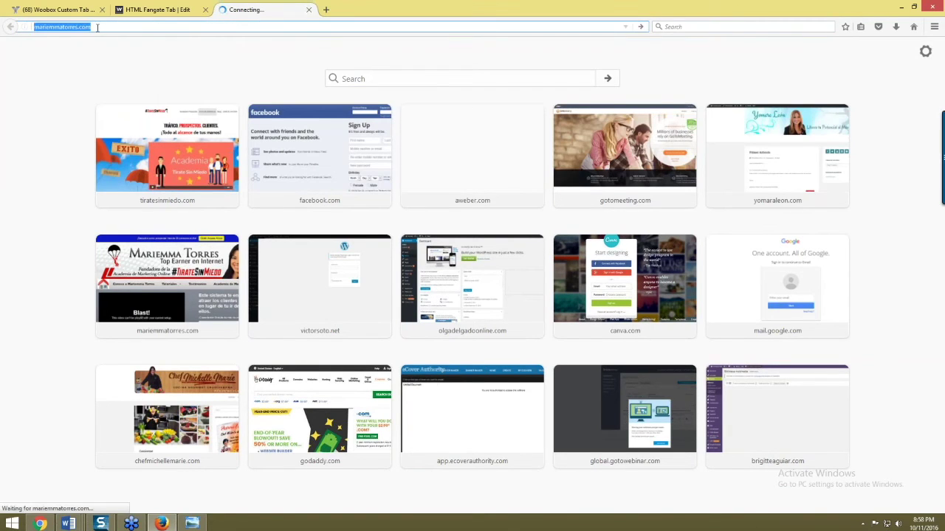
# - Paste the blog address into the fangate tab's iframe URL field and save
pyautogui.click(167, 10)
pyautogui.click(163, 229)
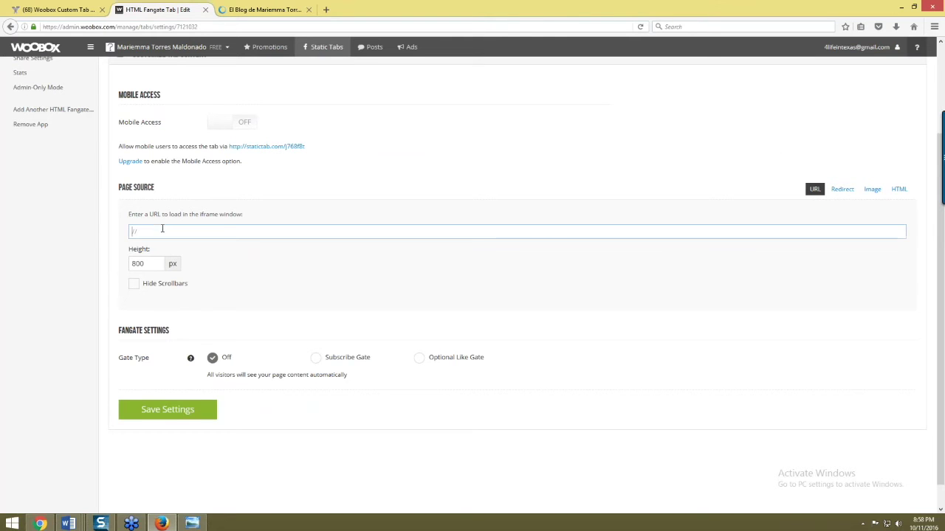
pyautogui.hotkey('ctrl', 'v')
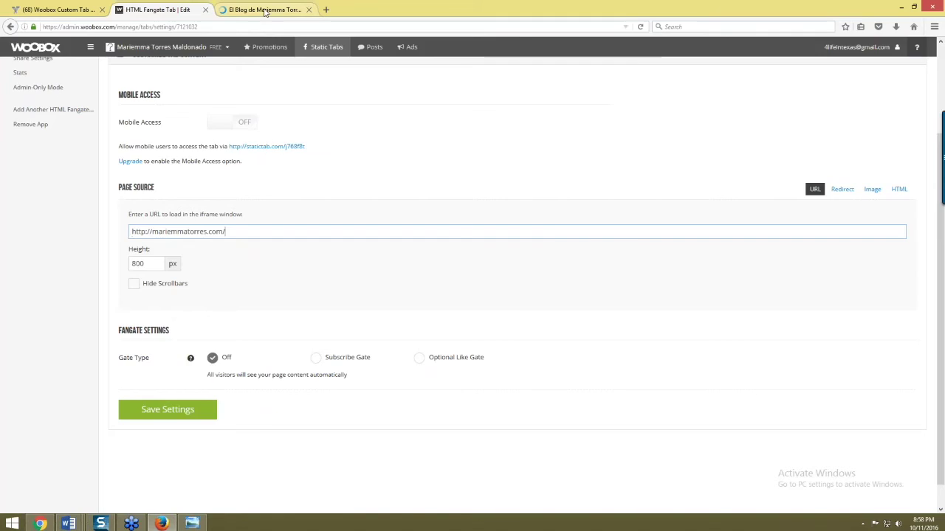
pyautogui.click(258, 10)
pyautogui.click(158, 9)
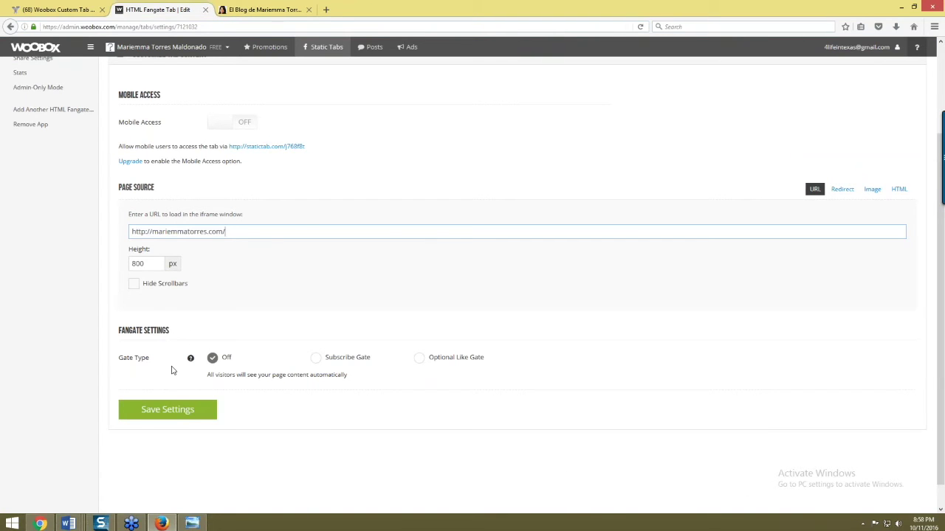
pyautogui.click(183, 413)
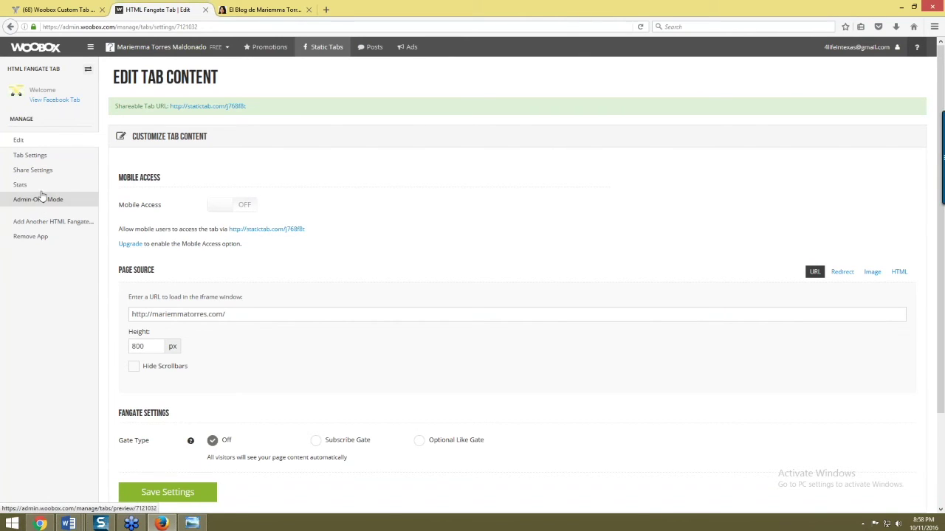
# - Set the fangate tab image to the pink BLOG picture from the Academia PNG folder
pyautogui.click(31, 157)
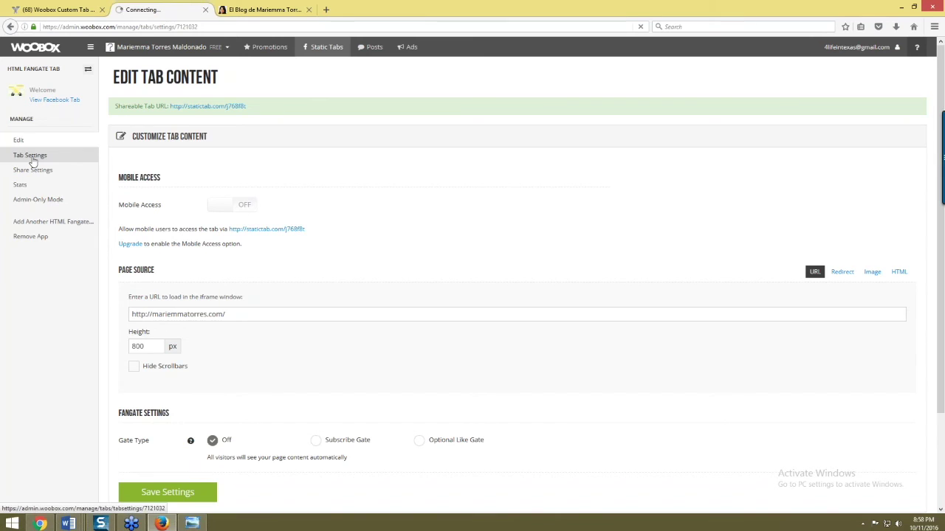
pyautogui.click(225, 186)
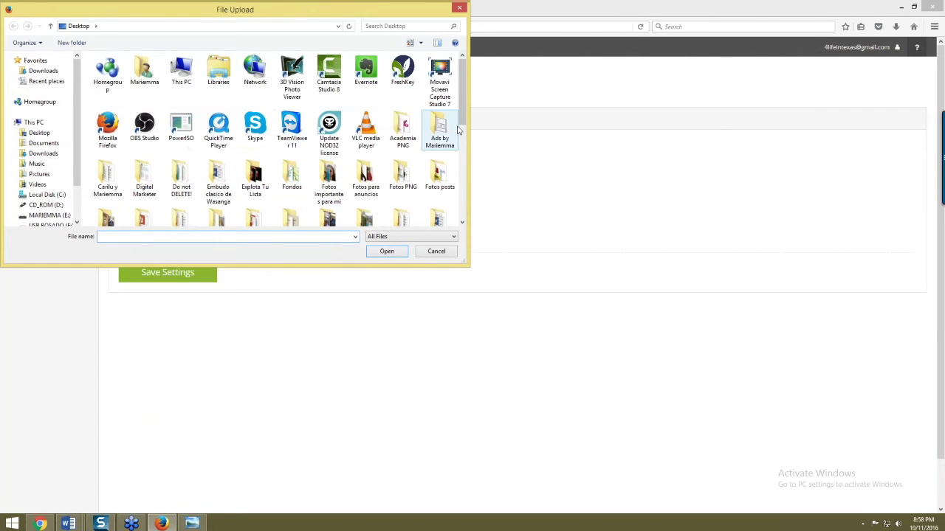
pyautogui.doubleClick(402, 129)
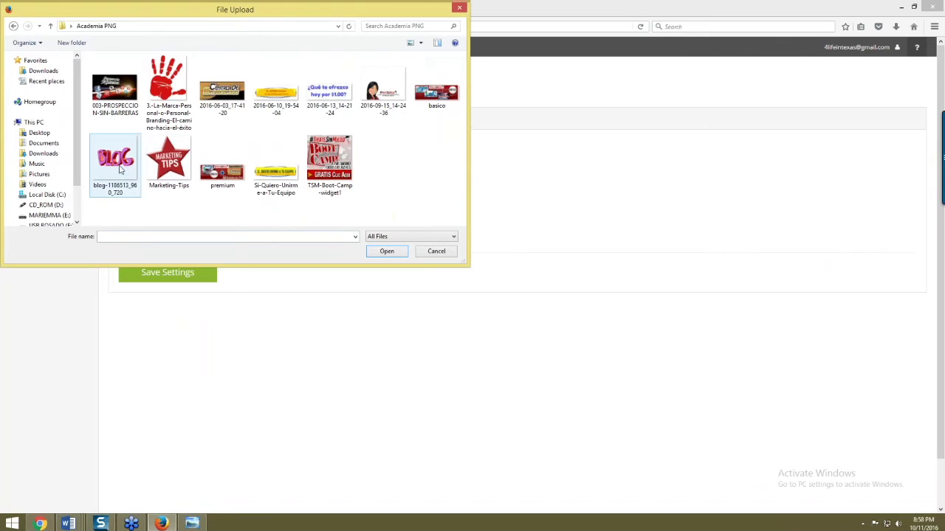
pyautogui.doubleClick(120, 170)
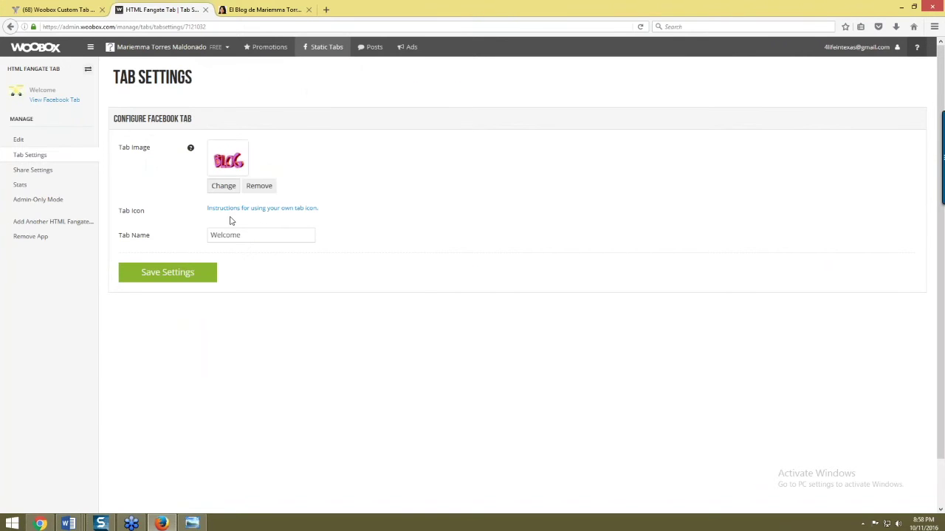
# - Rename the tab from Welcome to 'Mi Blog' and save the settings
pyautogui.moveTo(248, 231); pyautogui.dragTo(205, 232)
pyautogui.write('M')
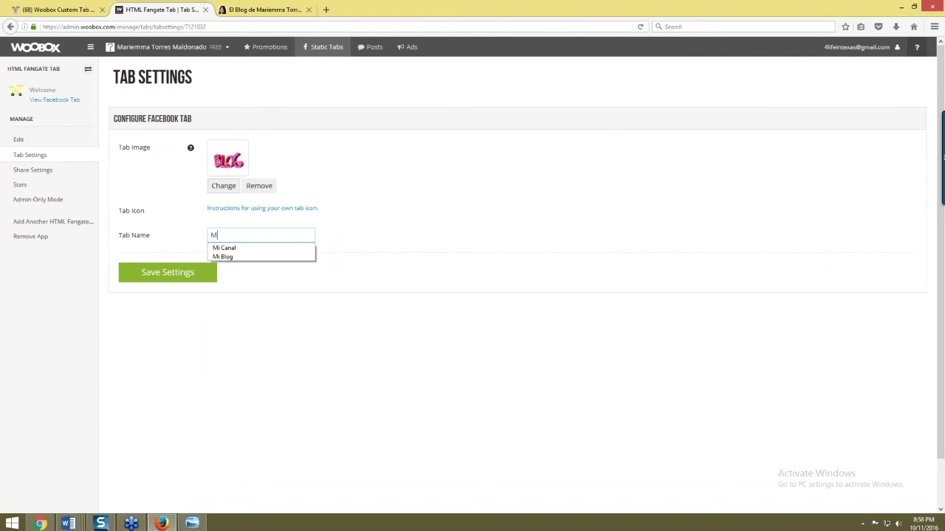
pyautogui.write('i Bllog')
pyautogui.press('BackSpace')
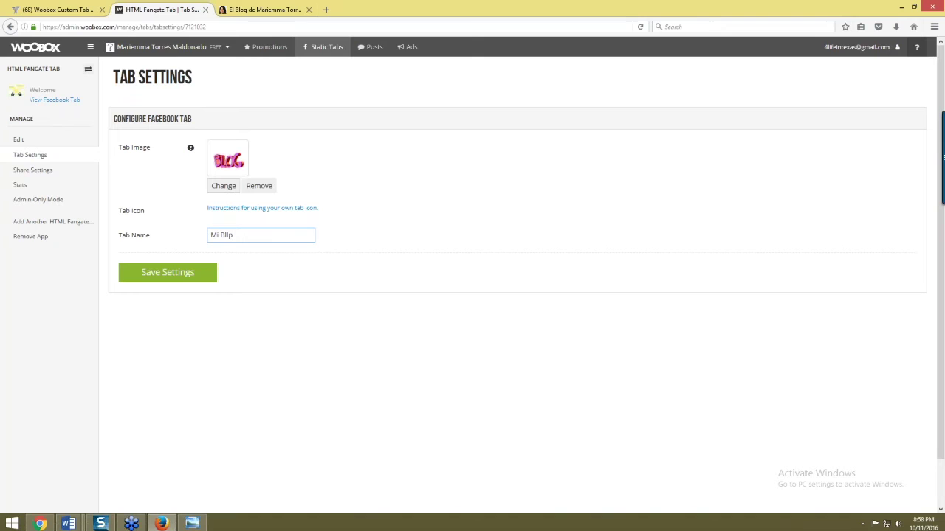
pyautogui.press('BackSpace')
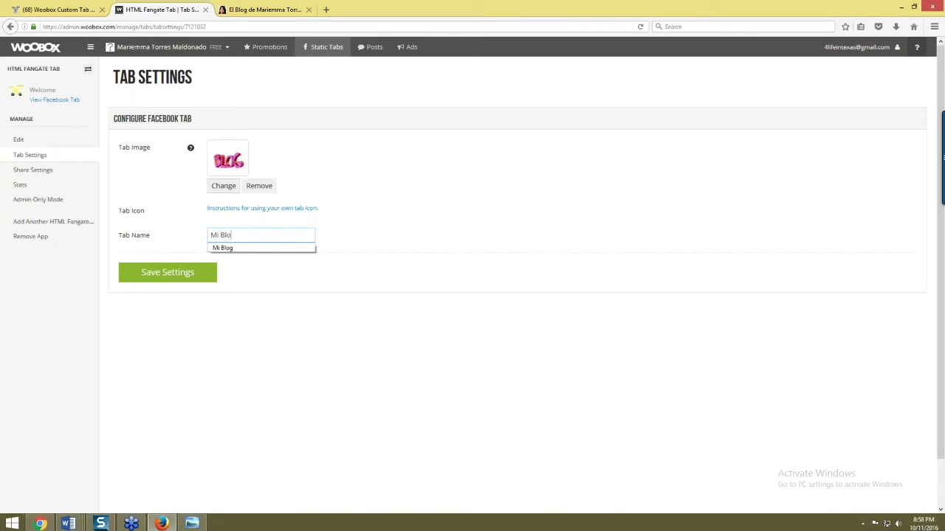
pyautogui.click(178, 276)
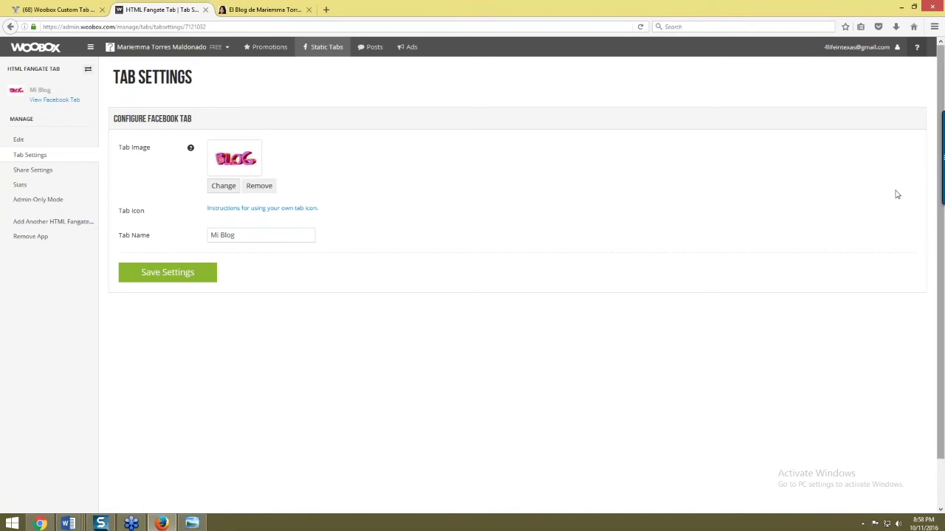
# - Add another HTML Fangate tab, then open mariemmatorres.com/blogahora and copy its address
pyautogui.click(27, 223)
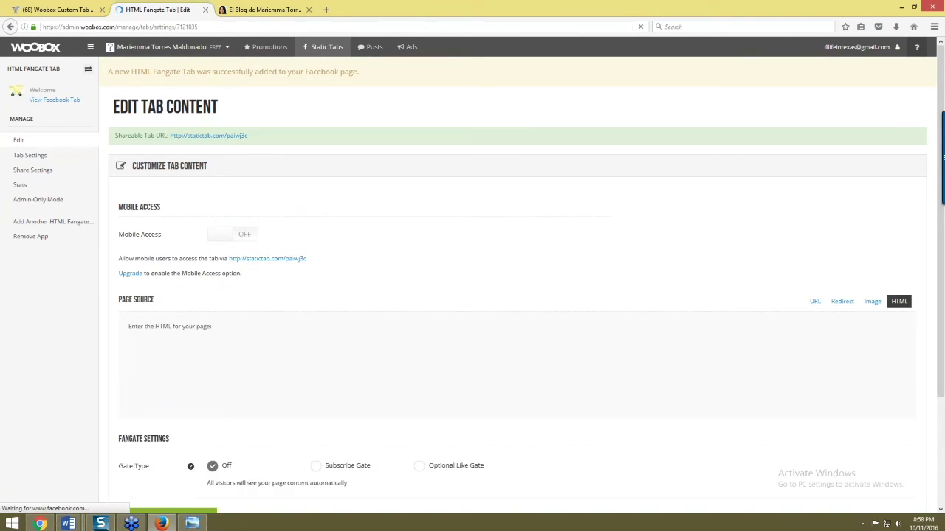
pyautogui.click(272, 10)
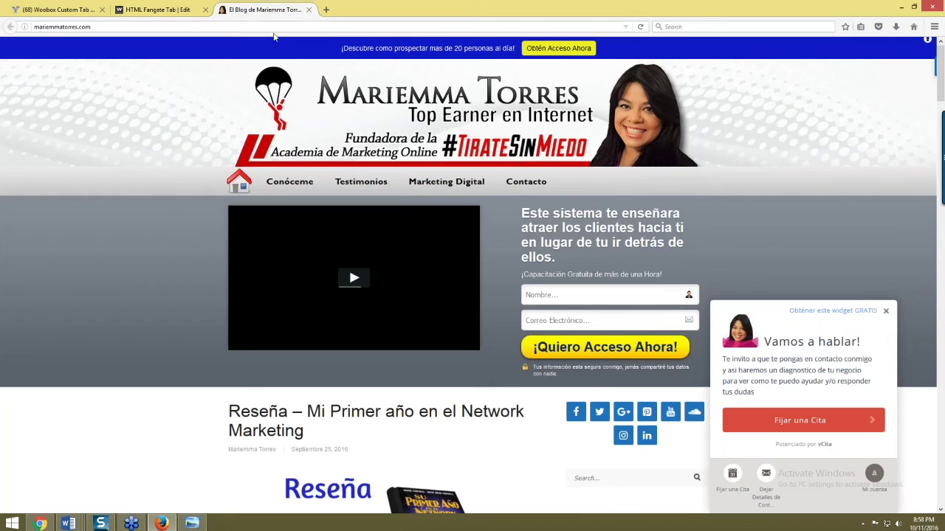
pyautogui.click(279, 24)
pyautogui.click(279, 23)
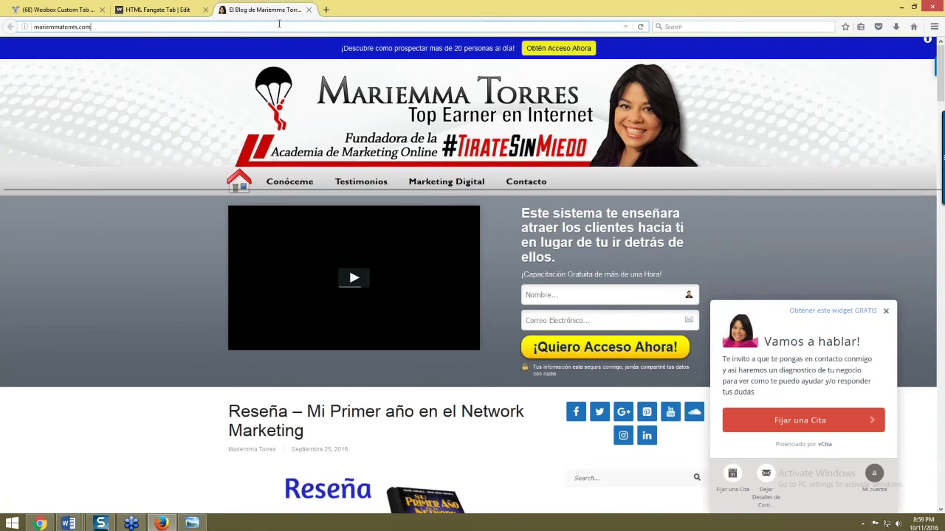
pyautogui.write('/blog')
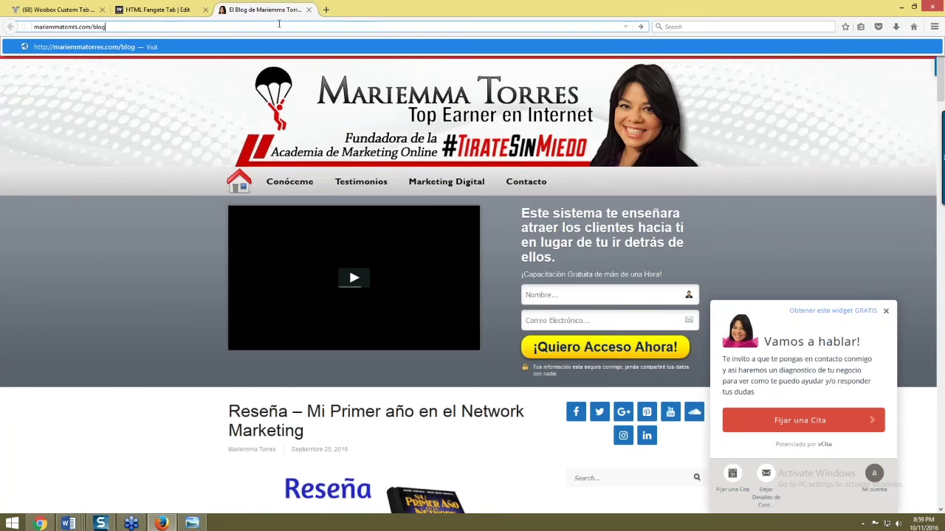
pyautogui.write('ahora')
pyautogui.press('Return')
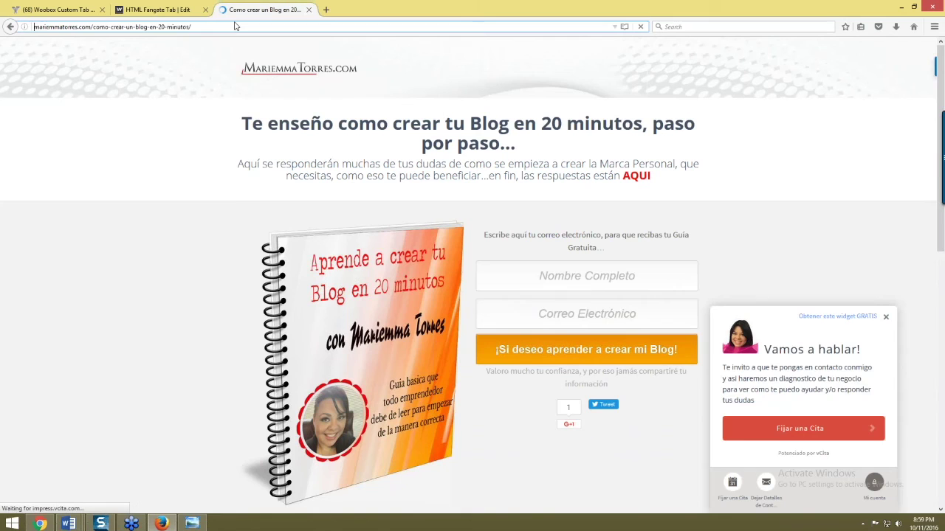
pyautogui.click(233, 27)
pyautogui.hotkey('ctrl', 'c')
pyautogui.click(157, 9)
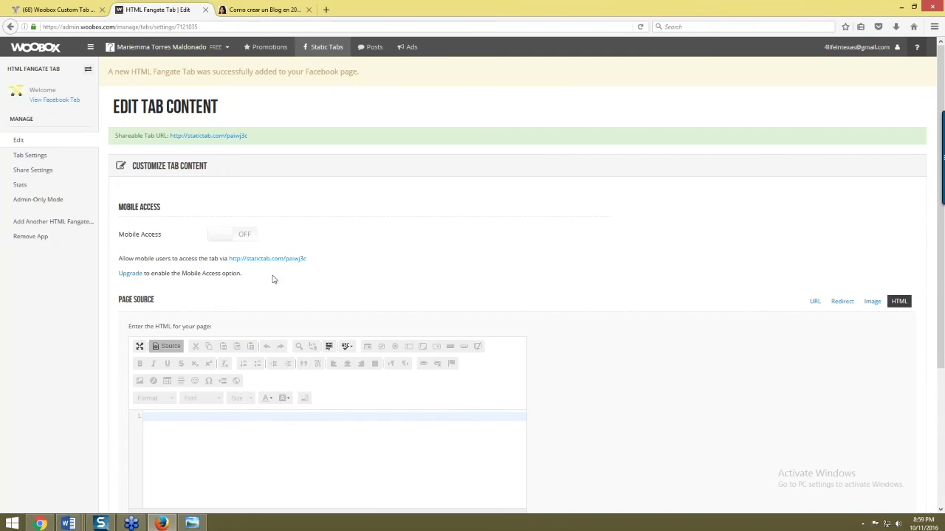
# - Set the new tab's page source to the pasted /blogahora URL and save
pyautogui.scroll(-1, 255, 224)
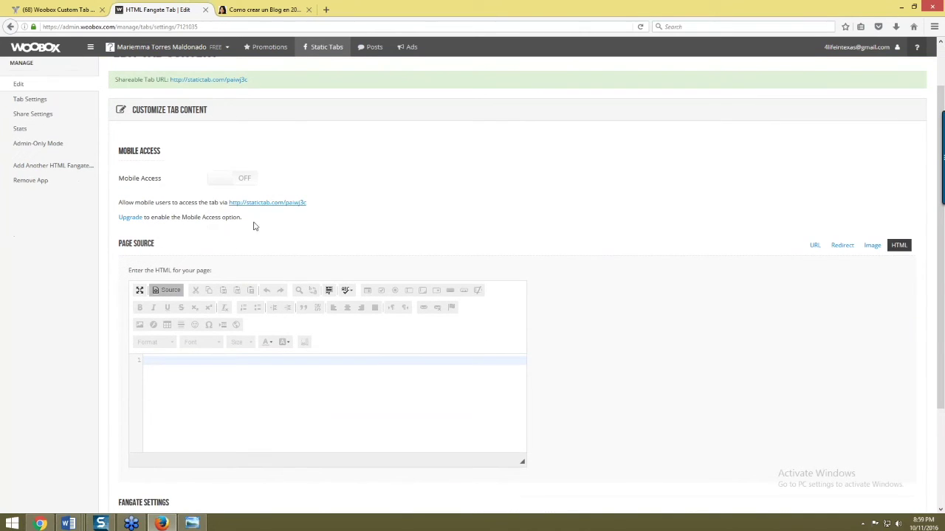
pyautogui.click(815, 246)
pyautogui.click(133, 287)
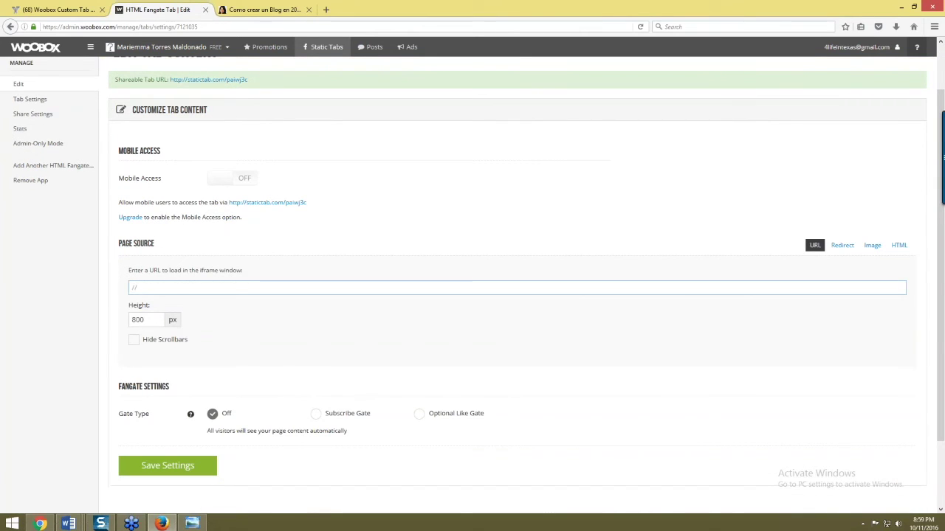
pyautogui.hotkey('ctrl', 'v')
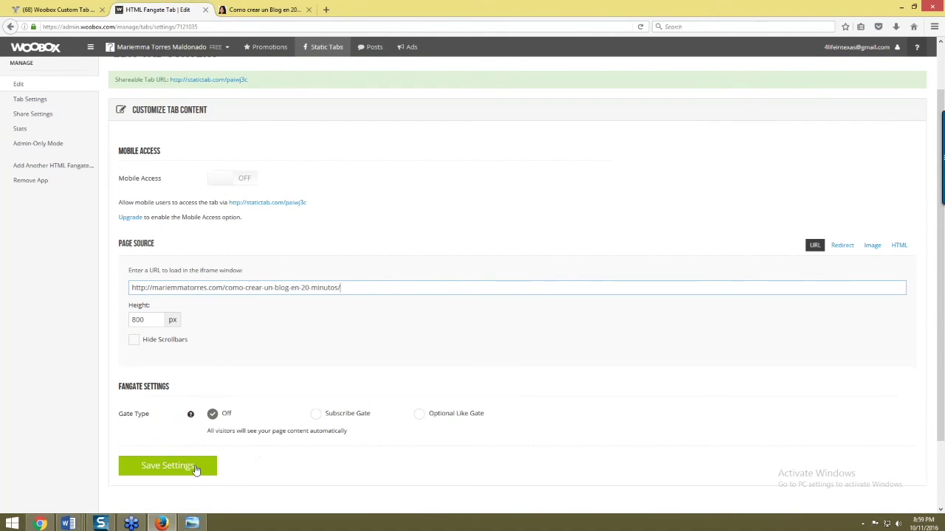
pyautogui.click(193, 467)
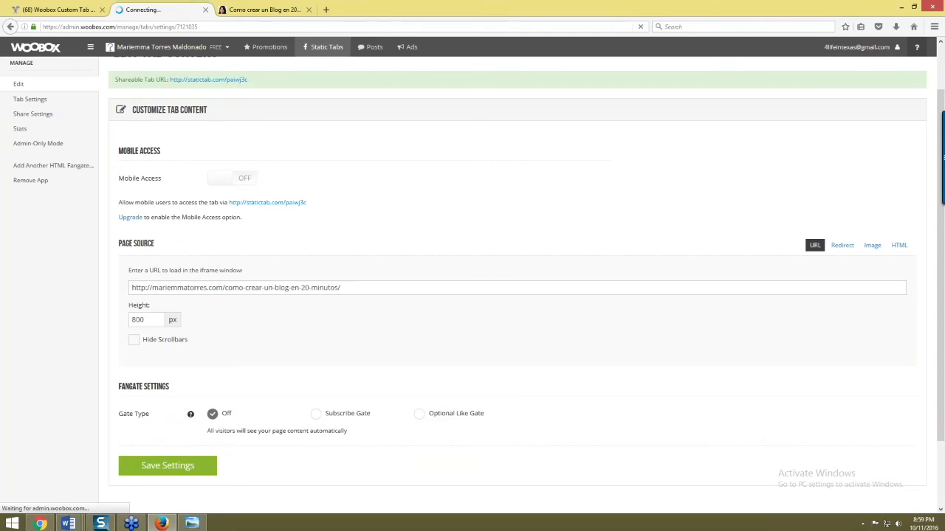
pyautogui.click(26, 158)
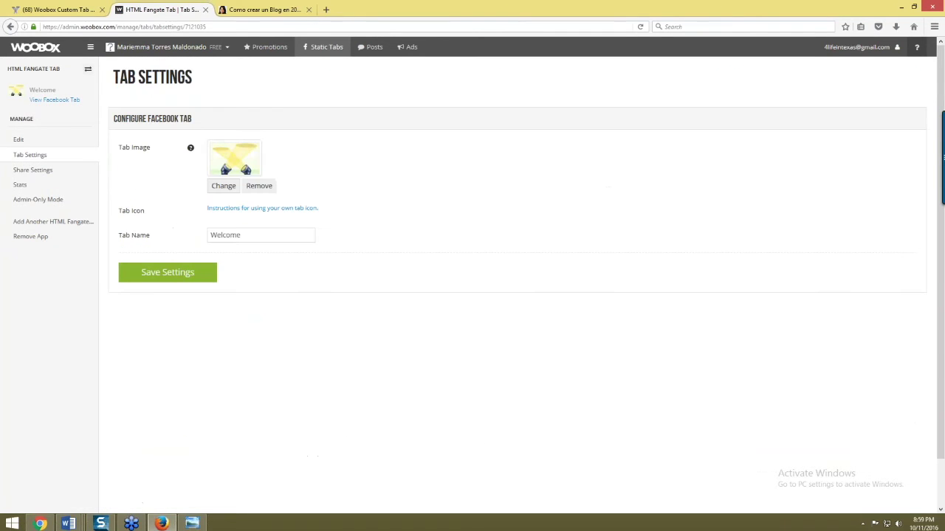
# - Search Yahoo Images for 'regalo' and save the red gift icon to the Desktop as regalo-icon
pyautogui.click(274, 12)
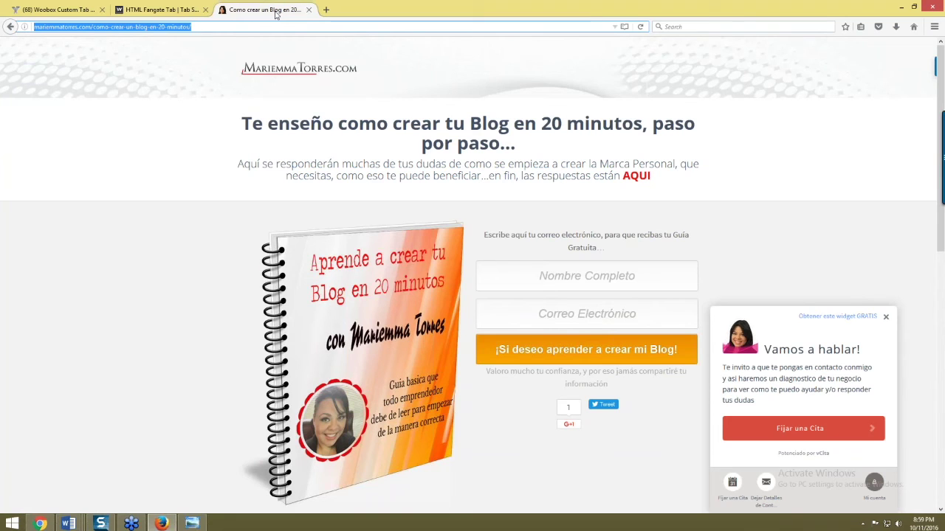
pyautogui.write('regalo')
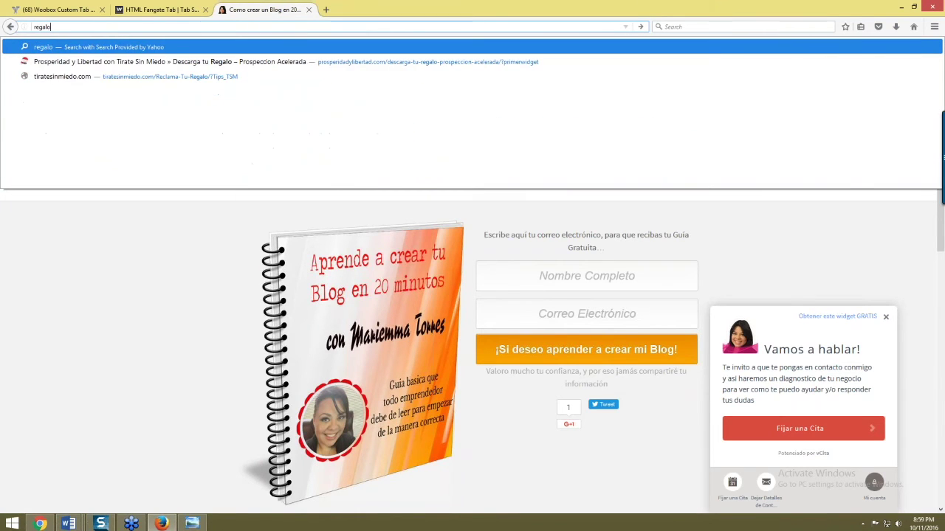
pyautogui.press('Return')
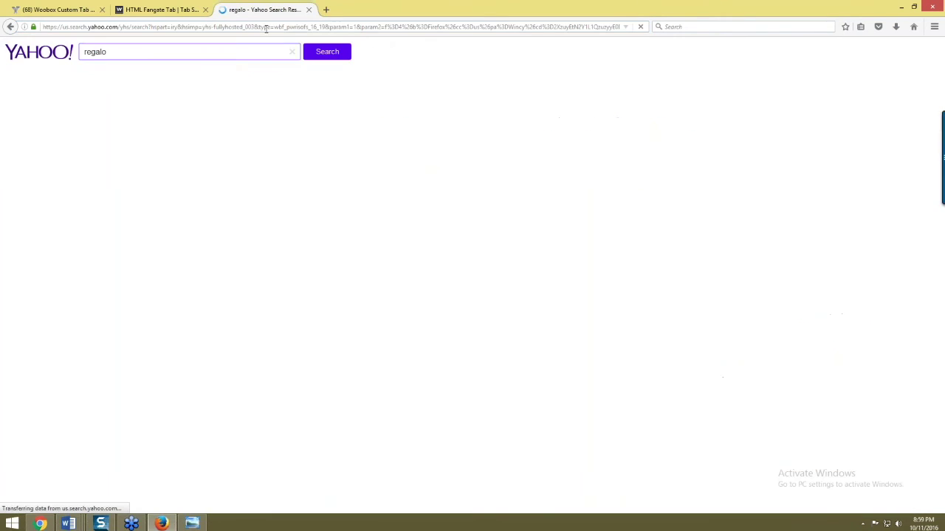
pyautogui.click(19, 88)
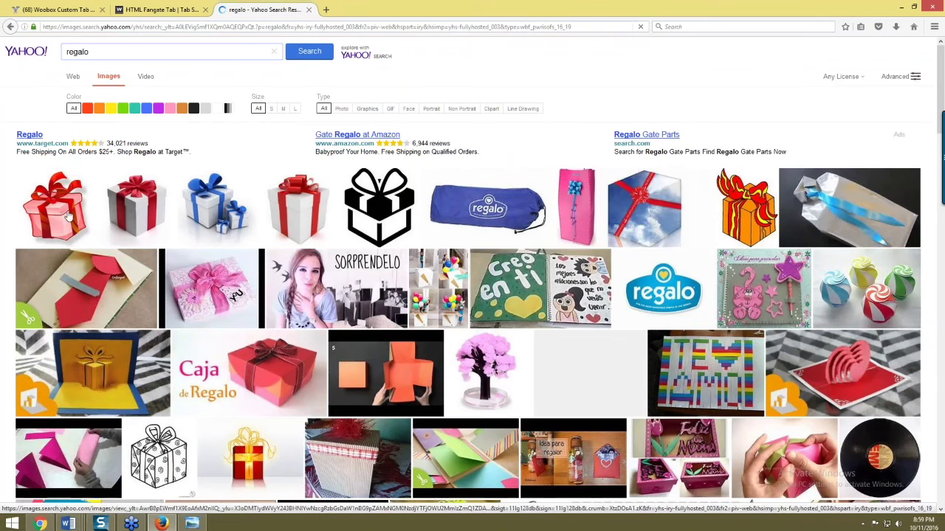
pyautogui.click(66, 215)
pyautogui.rightClick(412, 284)
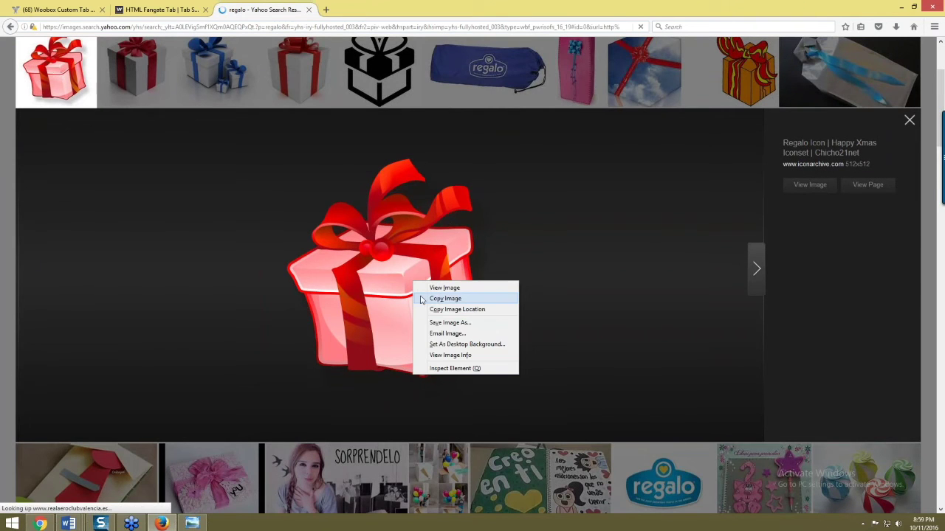
pyautogui.click(443, 319)
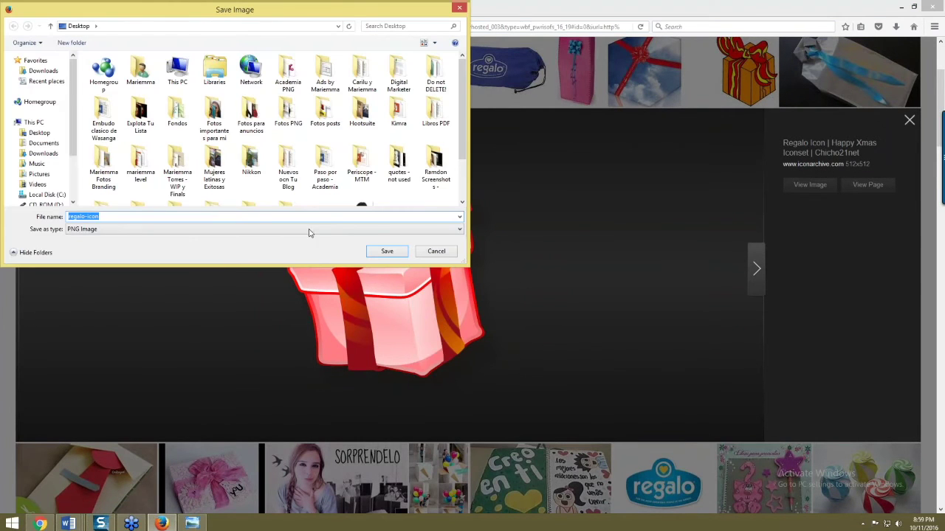
pyautogui.click(33, 133)
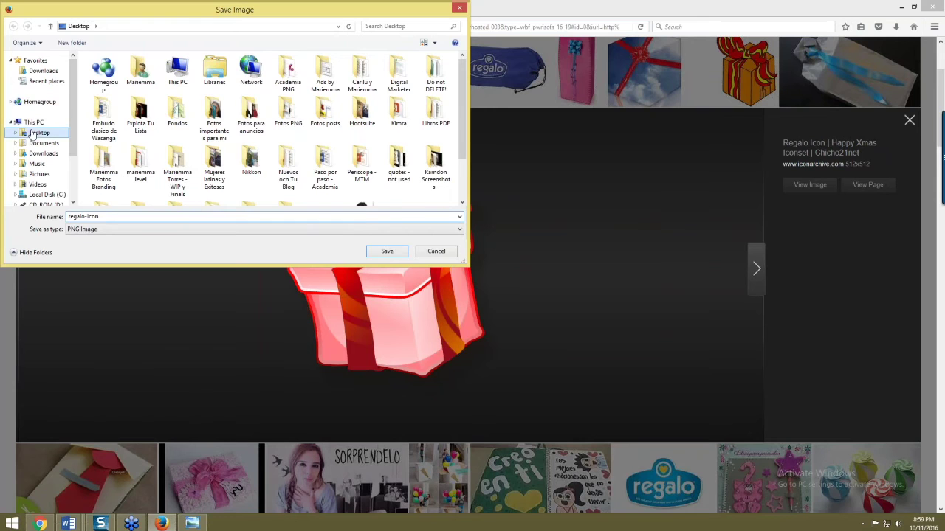
pyautogui.click(387, 251)
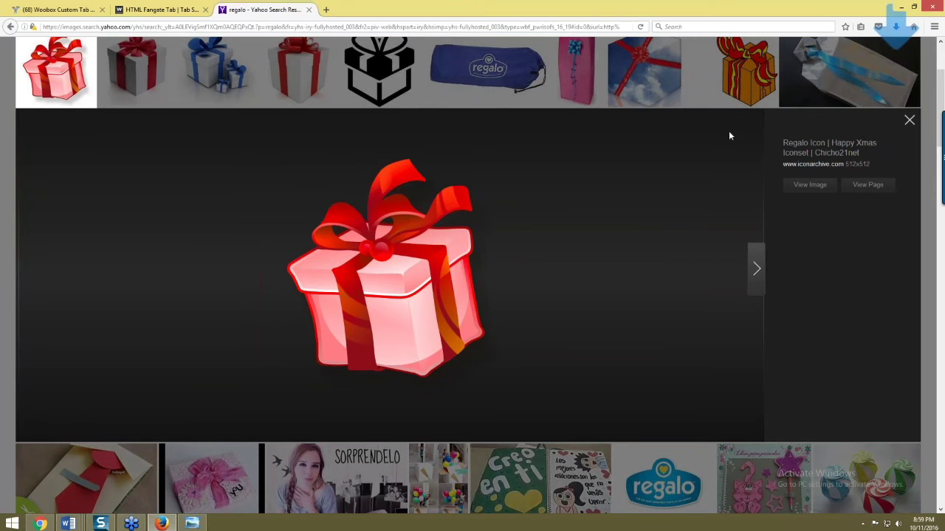
pyautogui.click(909, 119)
# - Upload regalo-icon from the Desktop as the new tab's image
pyautogui.click(65, 9)
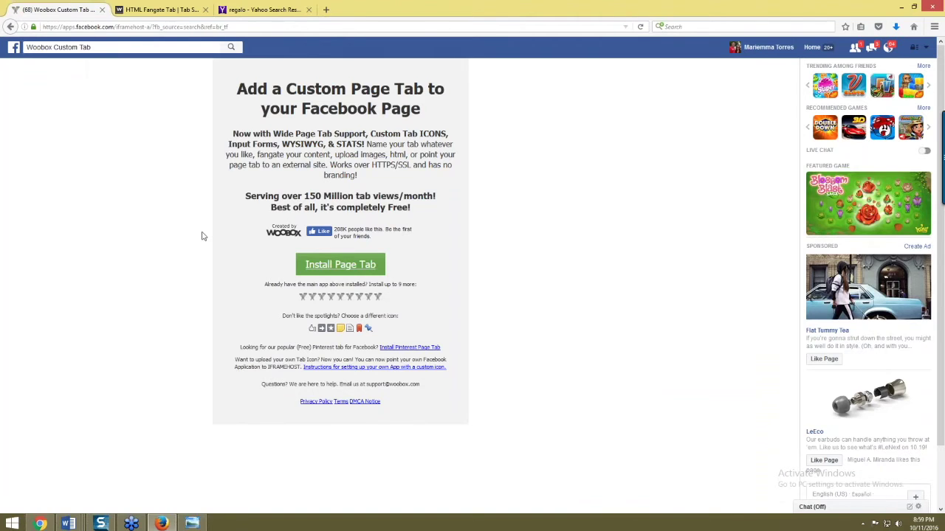
pyautogui.click(161, 9)
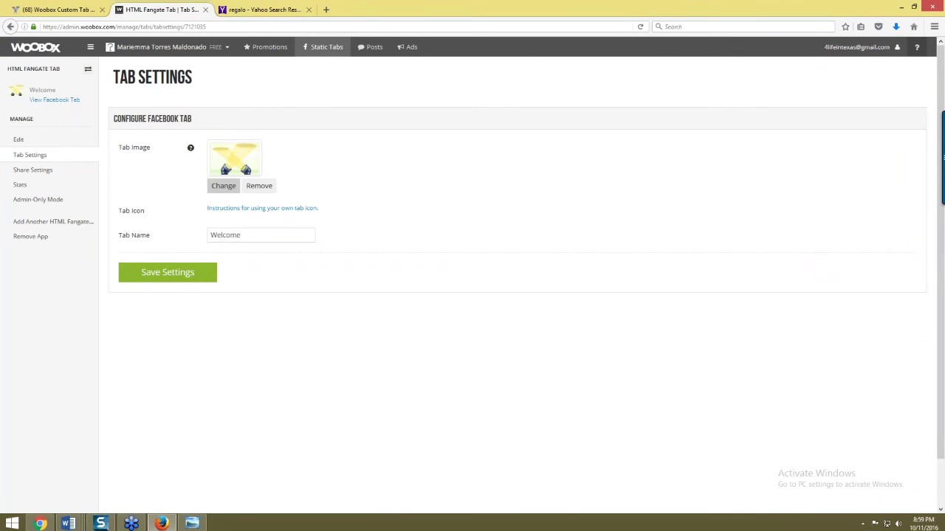
pyautogui.click(224, 186)
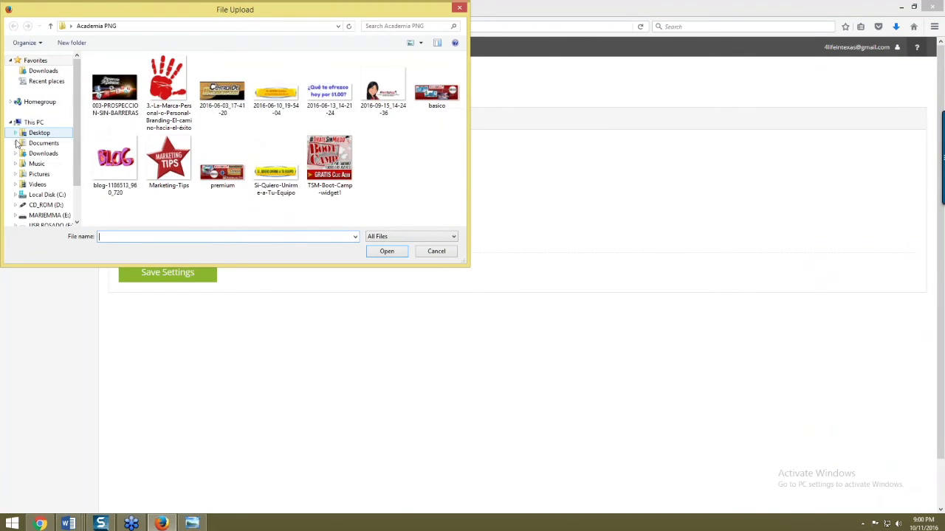
pyautogui.click(24, 135)
pyautogui.scroll(-5, 376, 84)
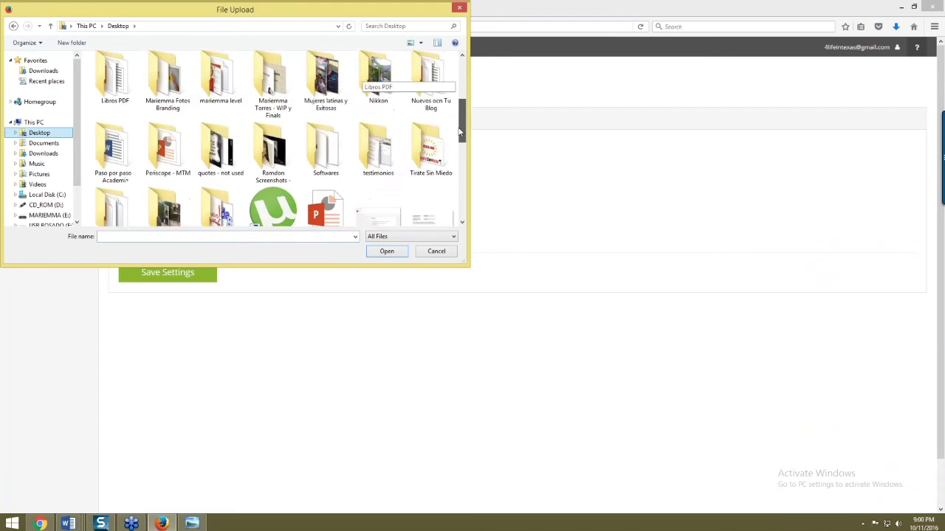
pyautogui.moveTo(459, 158); pyautogui.dragTo(459, 193)
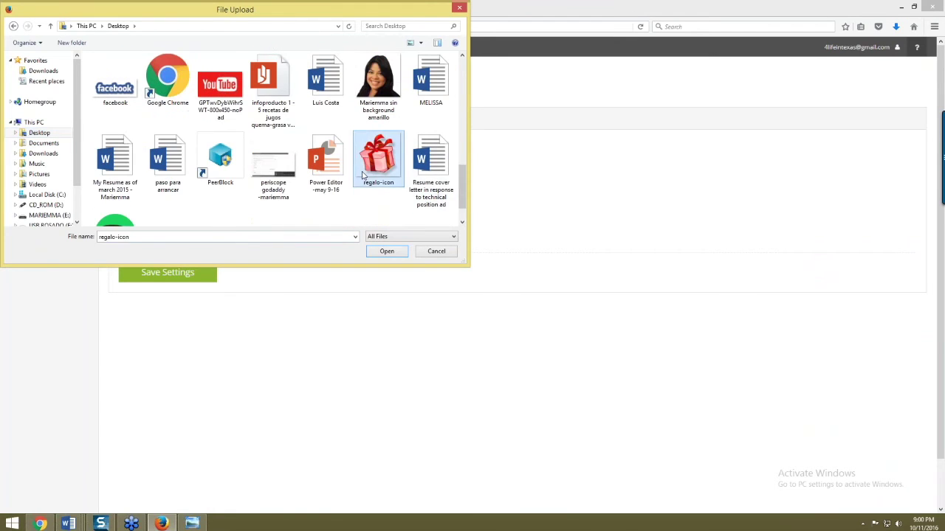
pyautogui.doubleClick(362, 175)
# - Rename the tab to 'Clase GRATIS', save, and return to the Static Tabs list
pyautogui.moveTo(247, 236); pyautogui.dragTo(207, 250)
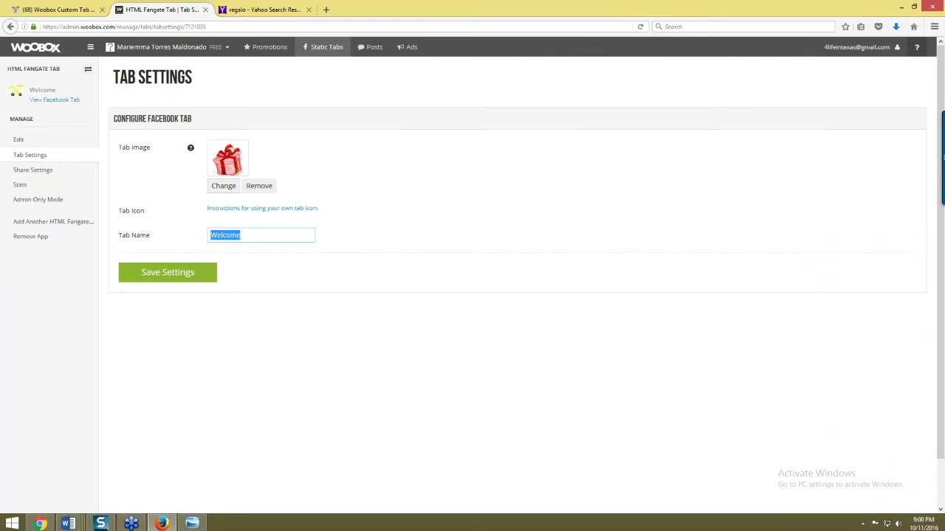
pyautogui.write('Clase GRATIS')
pyautogui.click(167, 272)
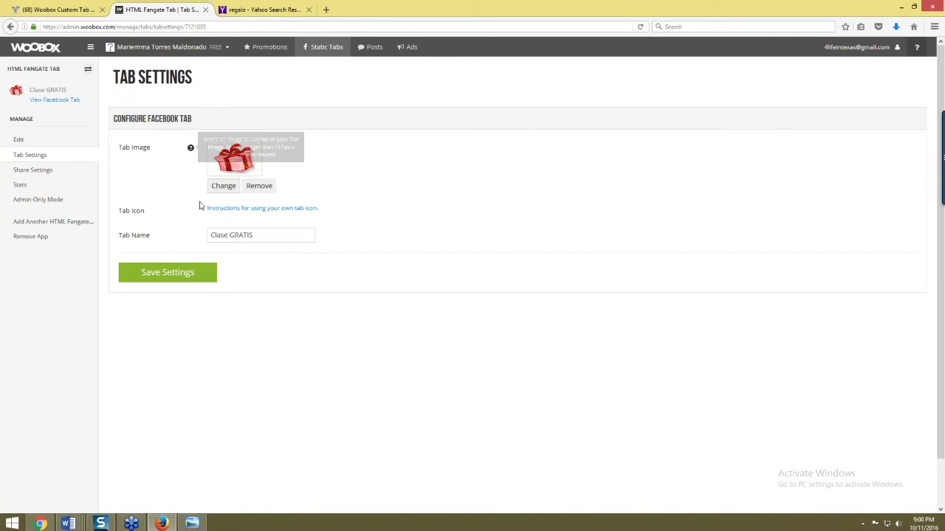
pyautogui.click(317, 46)
# - Choose Twitter Tab from the Create a New Tab menu
pyautogui.click(897, 78)
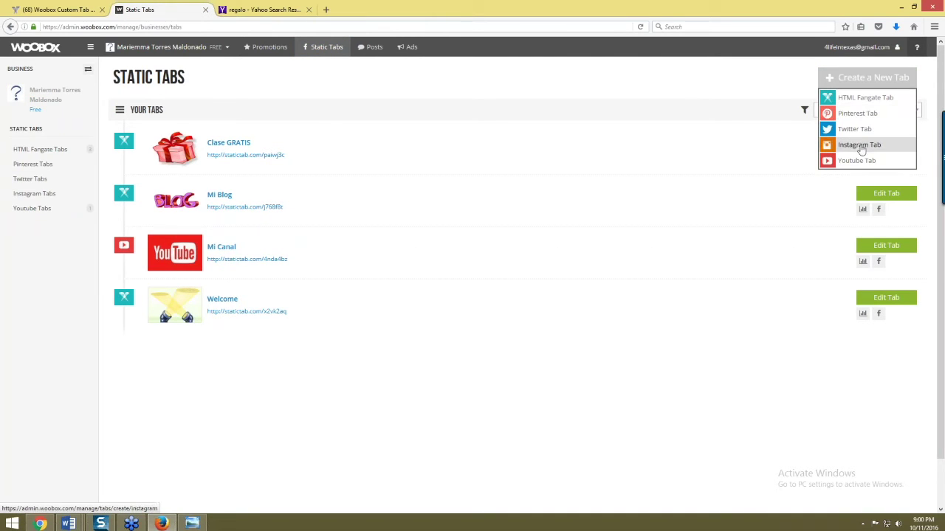
pyautogui.click(850, 128)
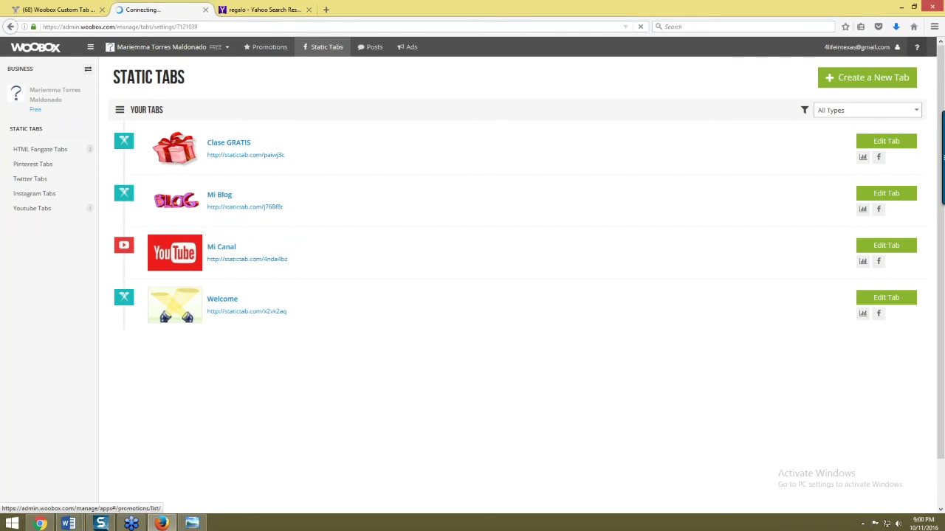
# - Load the page owner's twitter.com profile and select its address to get the username
pyautogui.click(40, 524)
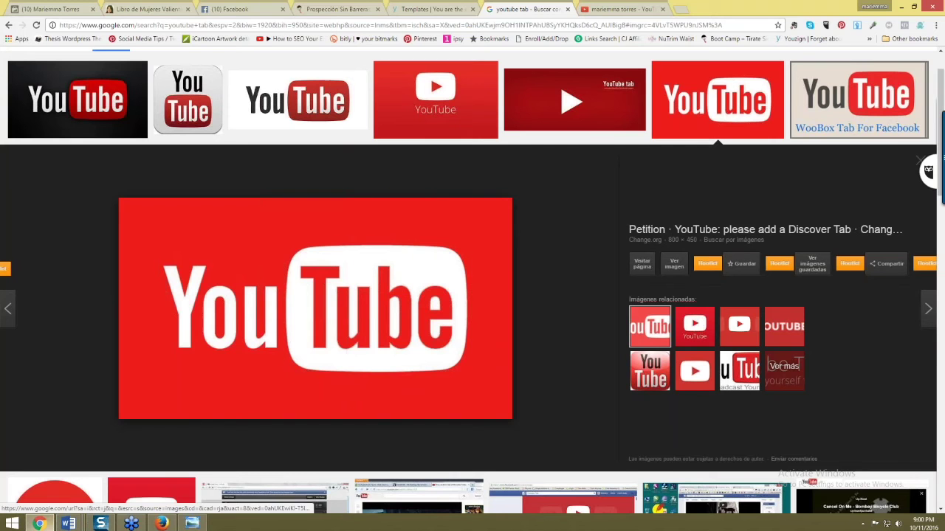
pyautogui.click(331, 25)
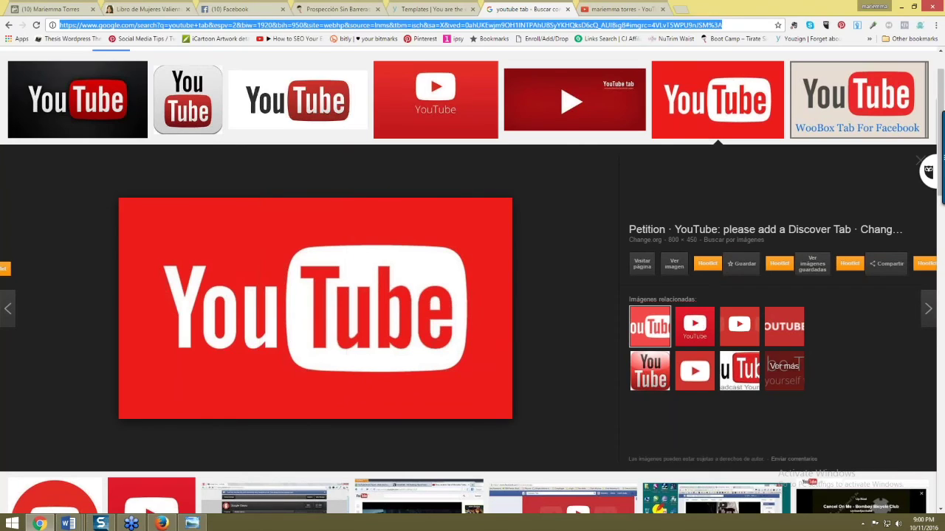
pyautogui.write('tr')
pyautogui.press('BackSpace')
pyautogui.write('wi')
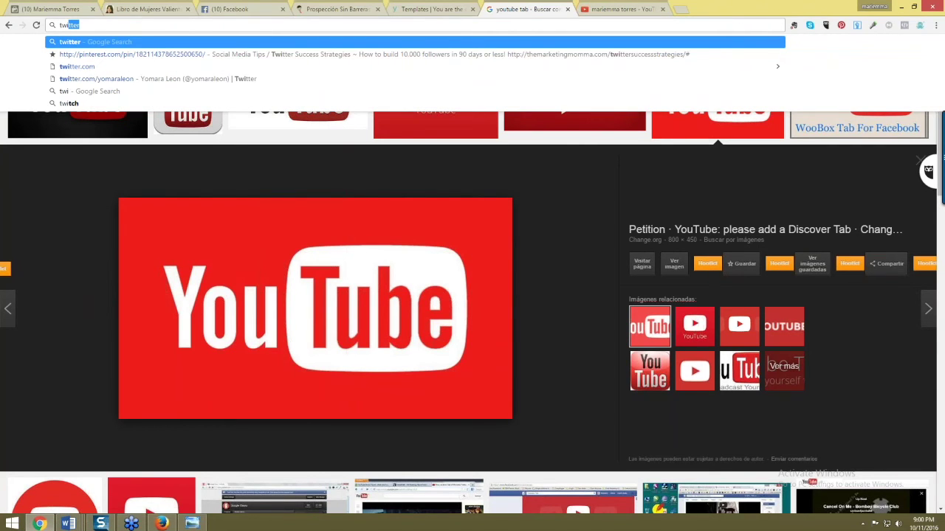
pyautogui.write('tter')
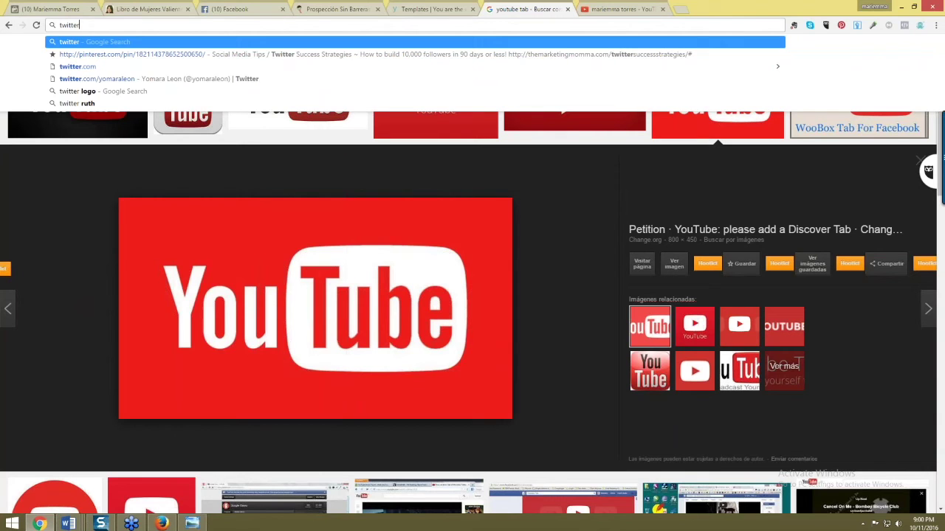
pyautogui.write('.com/')
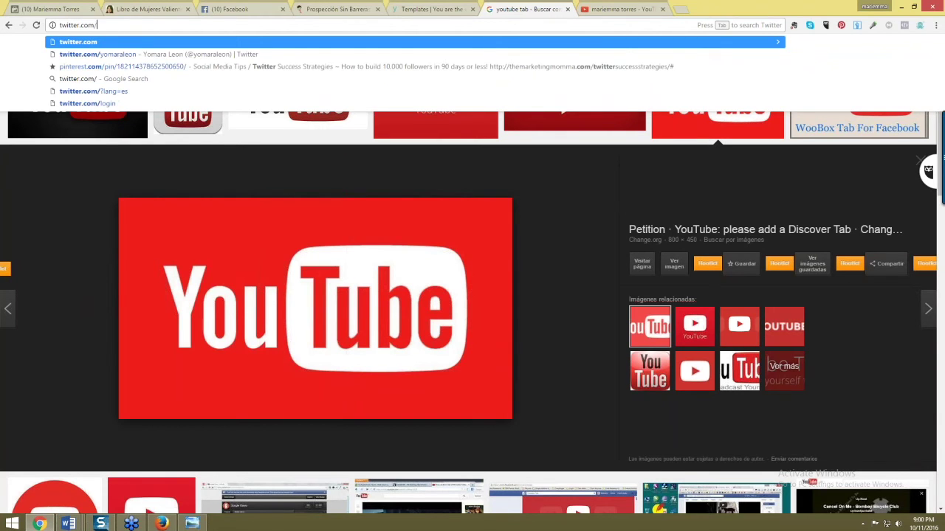
pyautogui.write('ma')
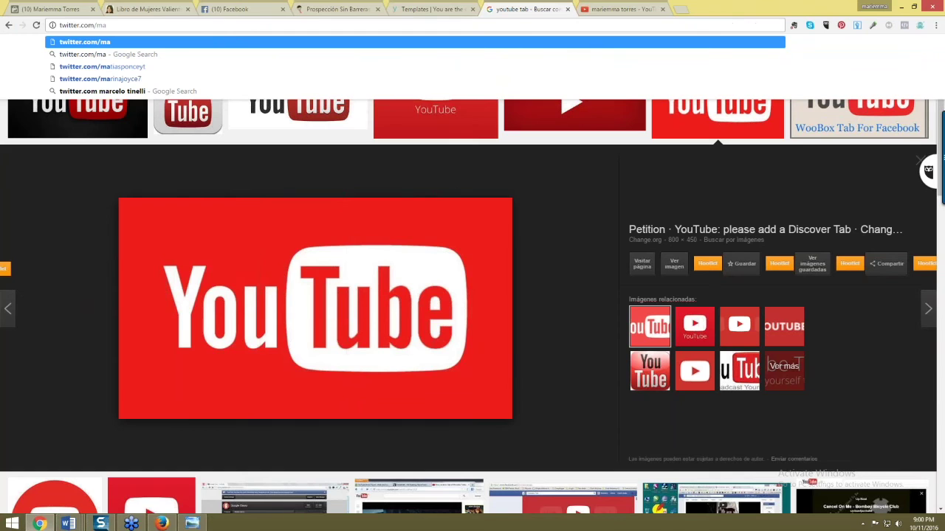
pyautogui.write('riemma')
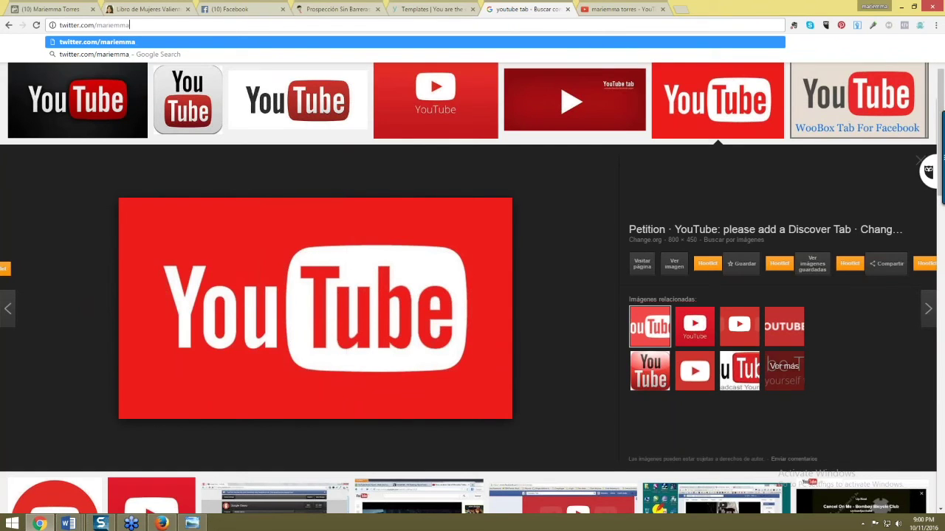
pyautogui.press('Return')
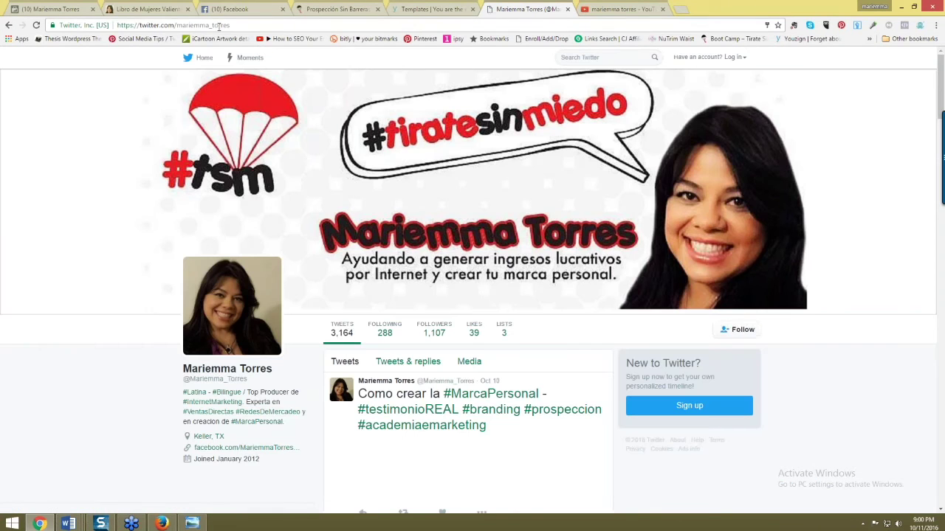
pyautogui.hotkey('ctrl', 'l')
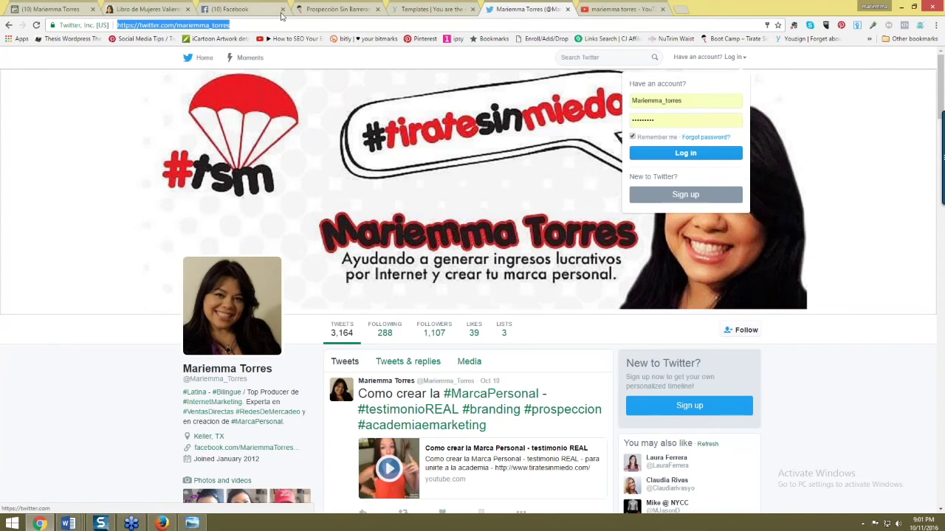
pyautogui.hotkey('alt', 'Tab')
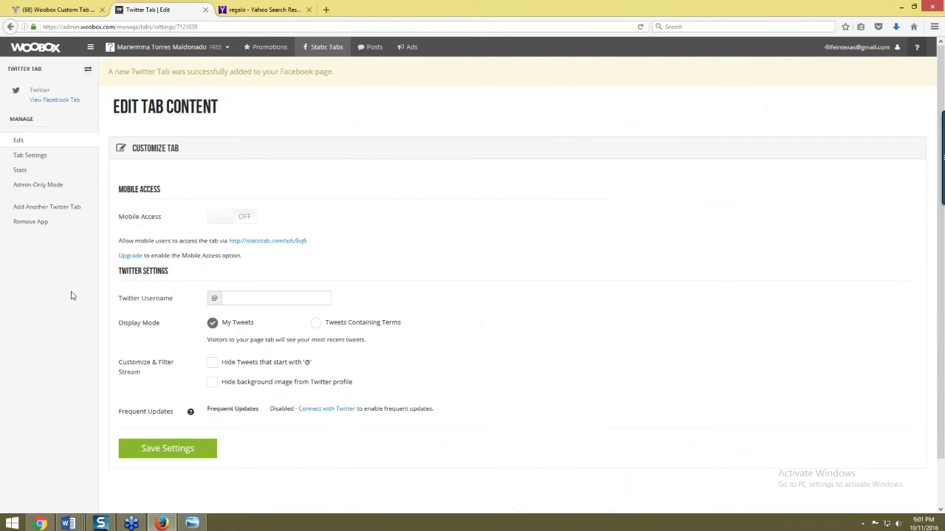
# - Save the owner's Twitter username, then save the tab named Twitter with its bird image
pyautogui.write('Marion')
pyautogui.press('BackSpace')
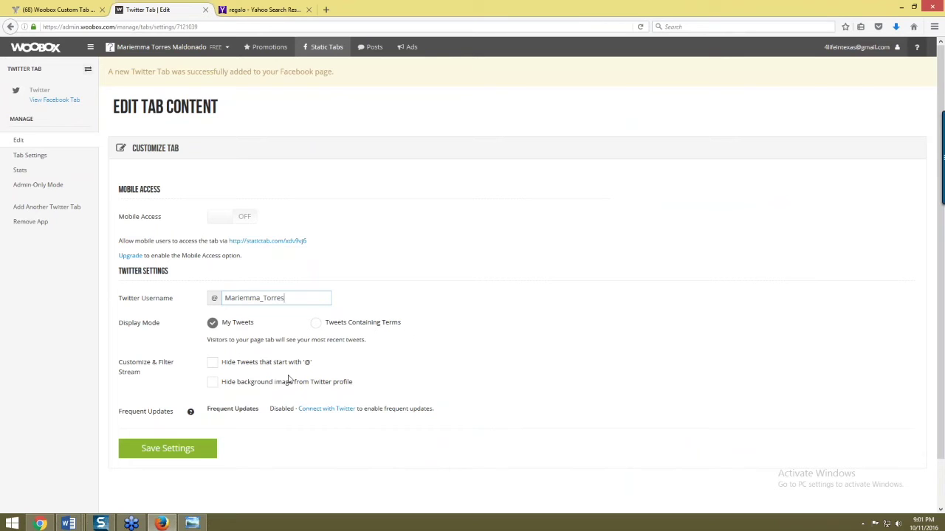
pyautogui.click(175, 451)
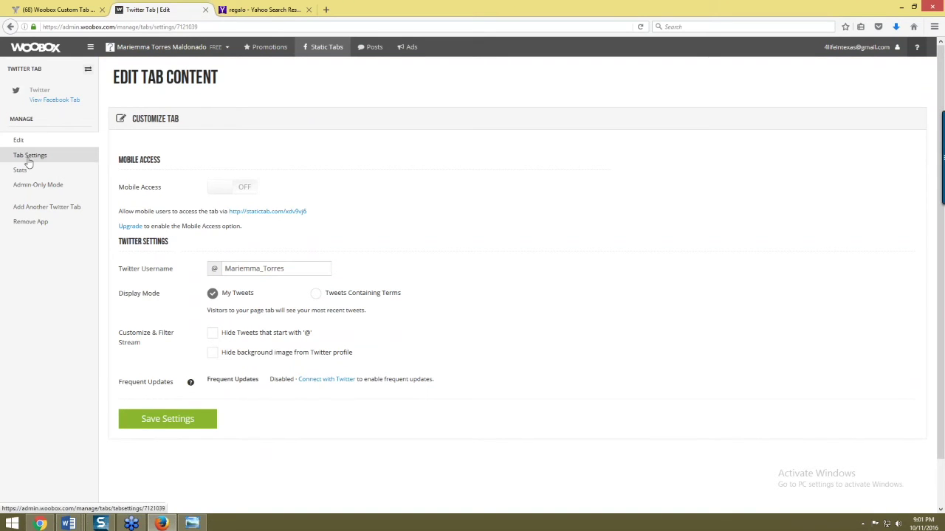
pyautogui.click(22, 157)
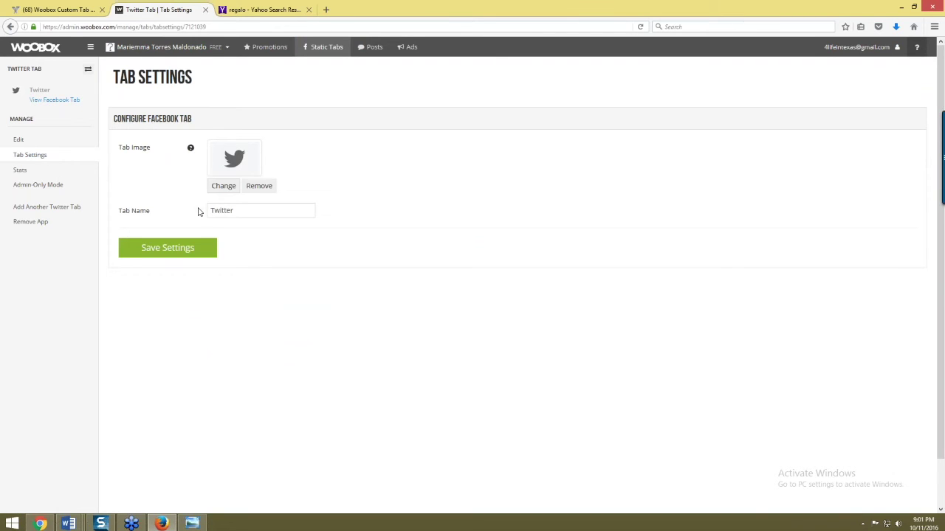
pyautogui.click(197, 259)
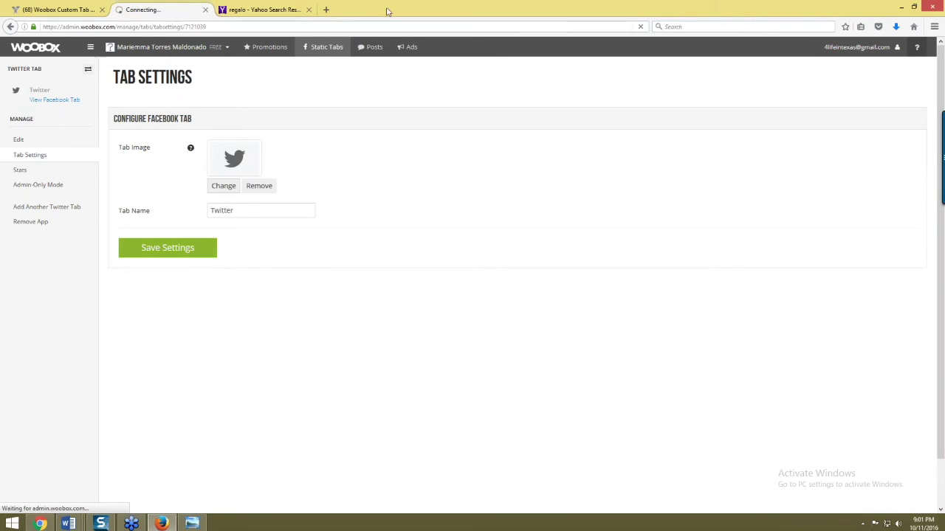
# - Reload the Facebook custom tab app page and start changing its address to the business Page
pyautogui.click(56, 9)
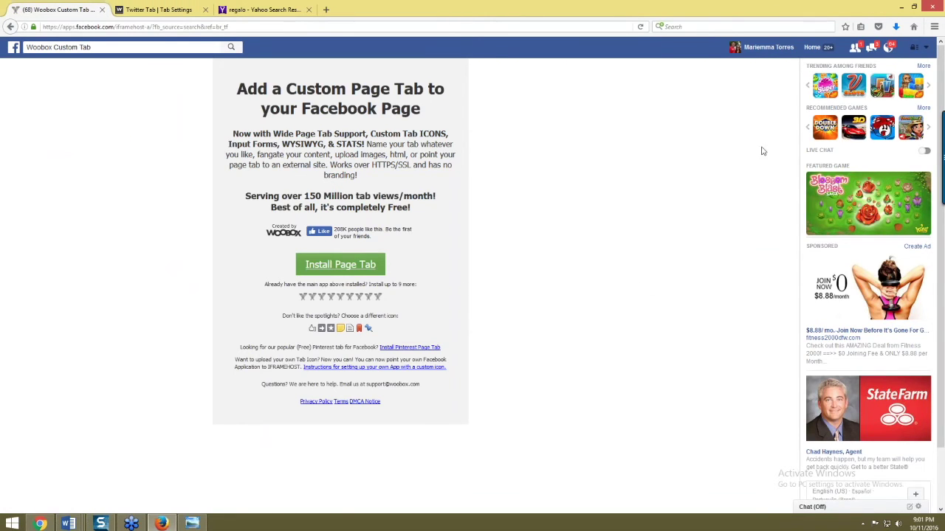
pyautogui.click(76, 27)
pyautogui.press('Return')
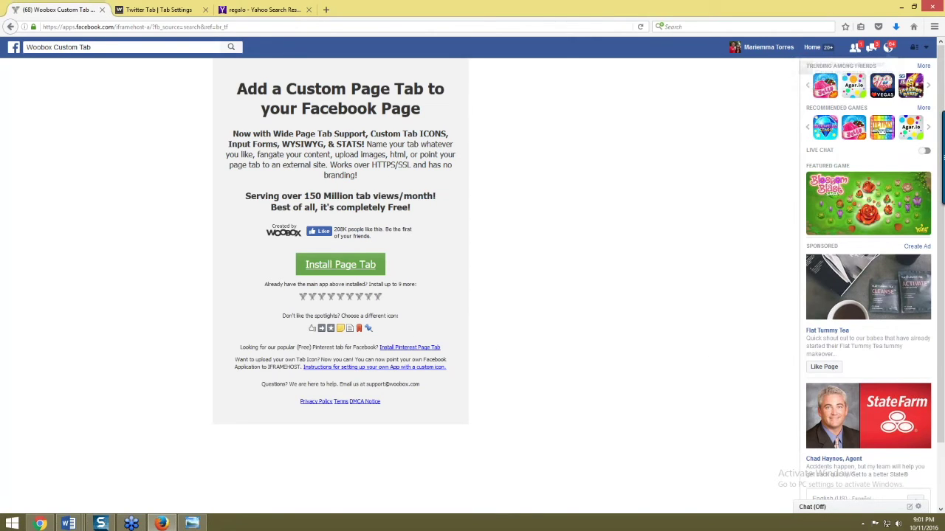
pyautogui.click(10, 27)
pyautogui.click(94, 28)
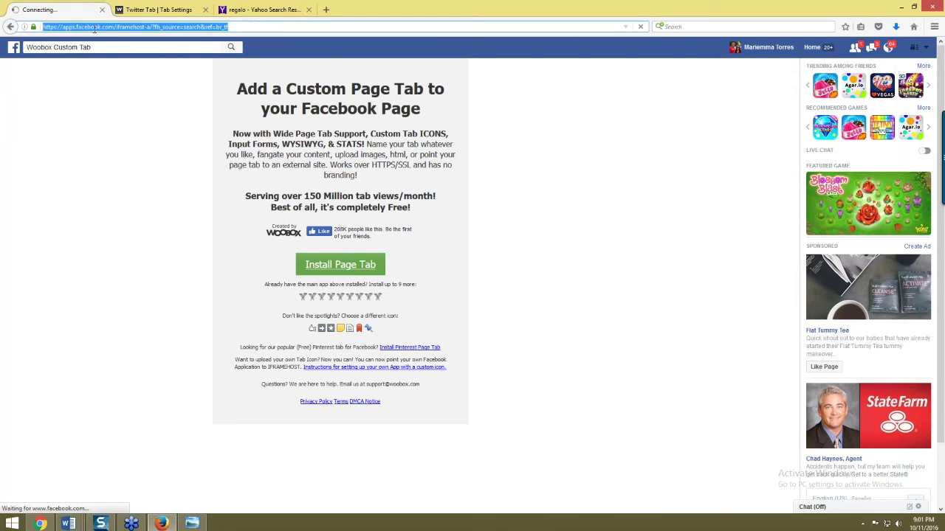
pyautogui.write('/face')
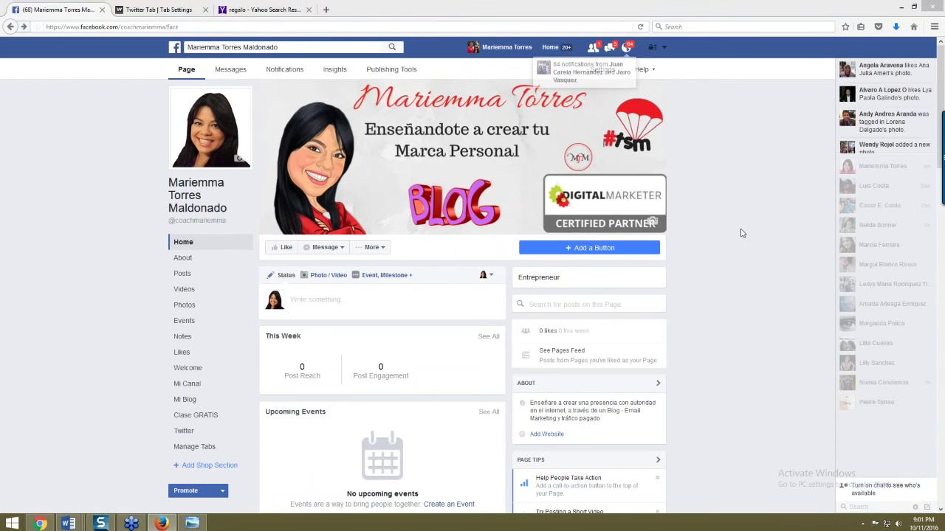
pyautogui.scroll(-5, 733, 234)
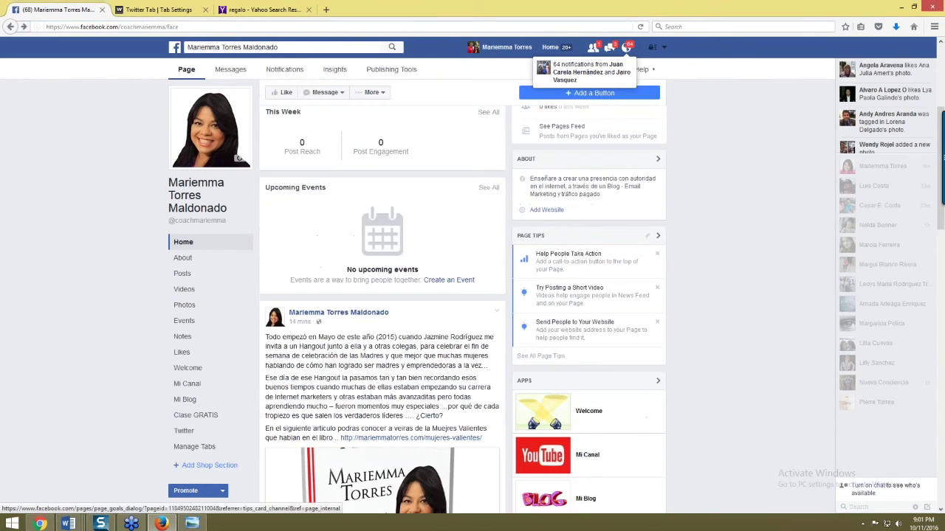
pyautogui.scroll(-2, 464, 295)
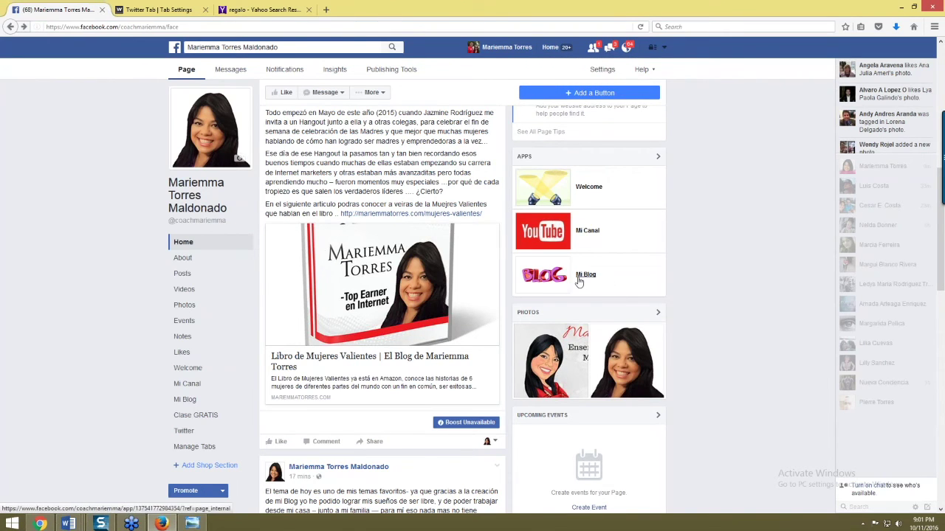
pyautogui.scroll(-3, 595, 280)
pyautogui.click(591, 283)
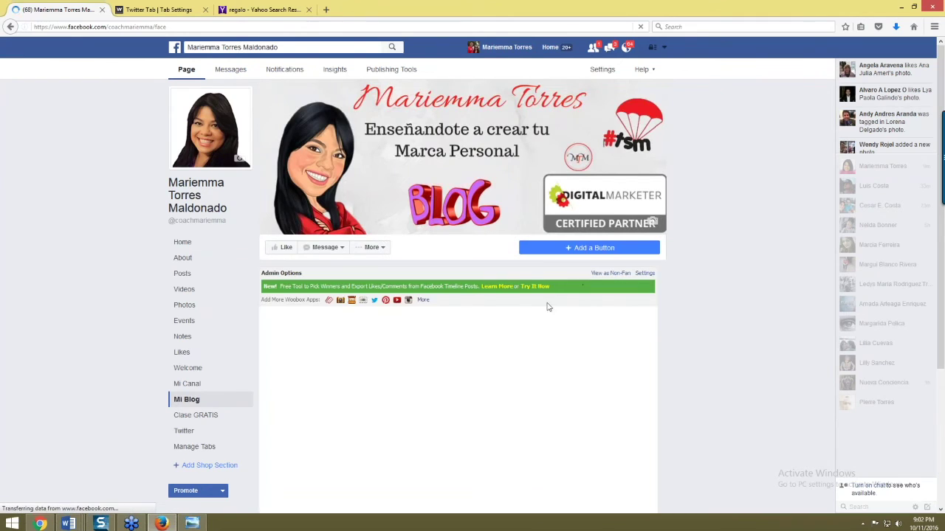
pyautogui.scroll(-3, 583, 378)
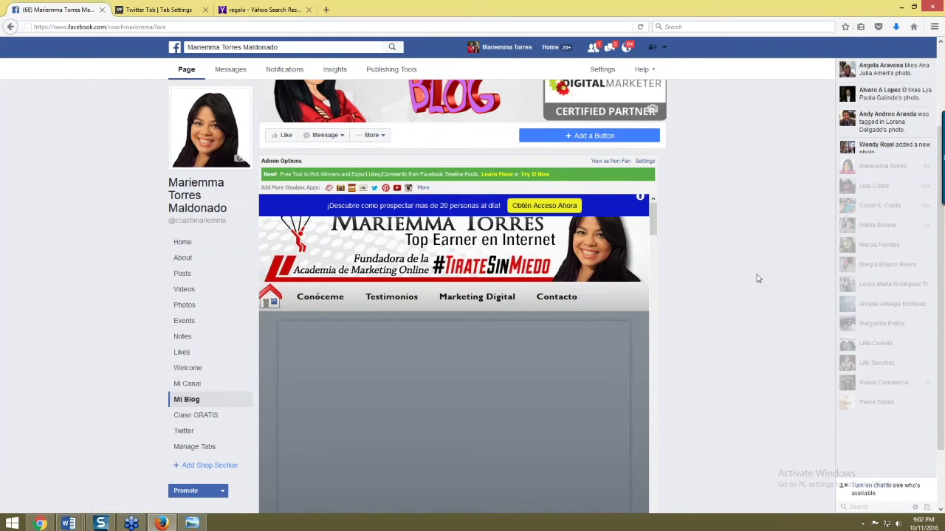
pyautogui.scroll(-2, 776, 277)
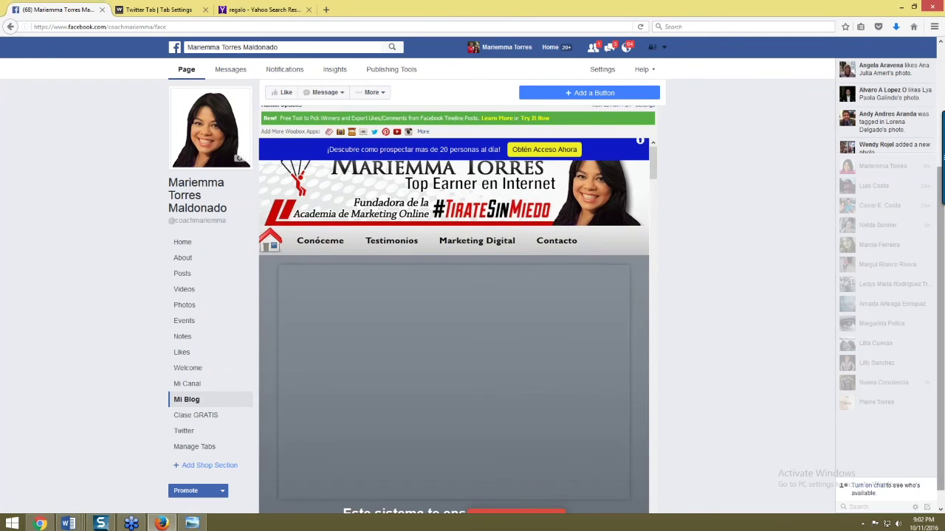
pyautogui.scroll(-4, 463, 337)
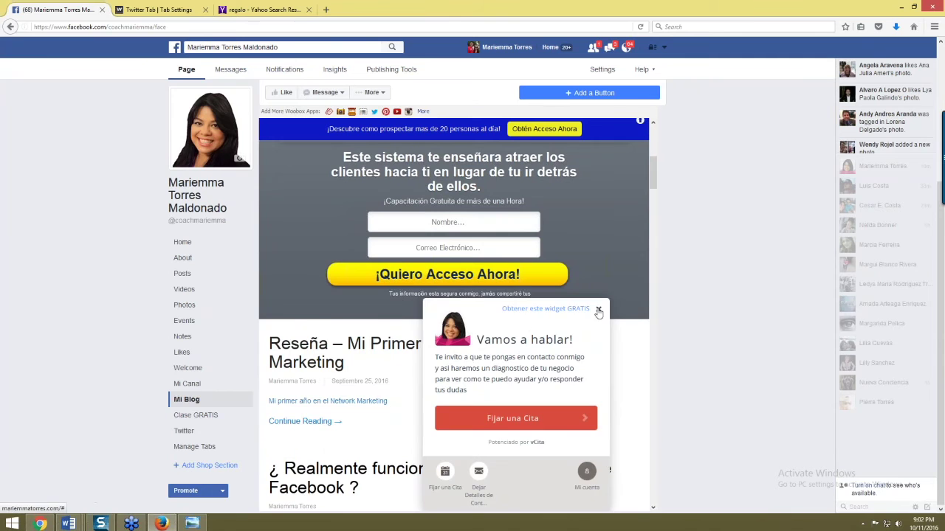
pyautogui.click(598, 308)
pyautogui.scroll(2, 344, 322)
pyautogui.scroll(1, 343, 322)
pyautogui.scroll(-5, 343, 321)
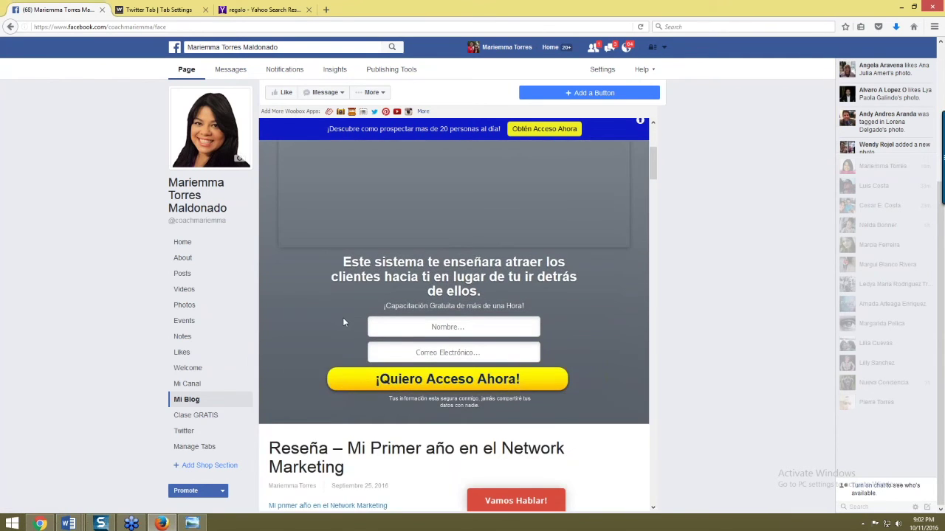
pyautogui.scroll(-3, 343, 322)
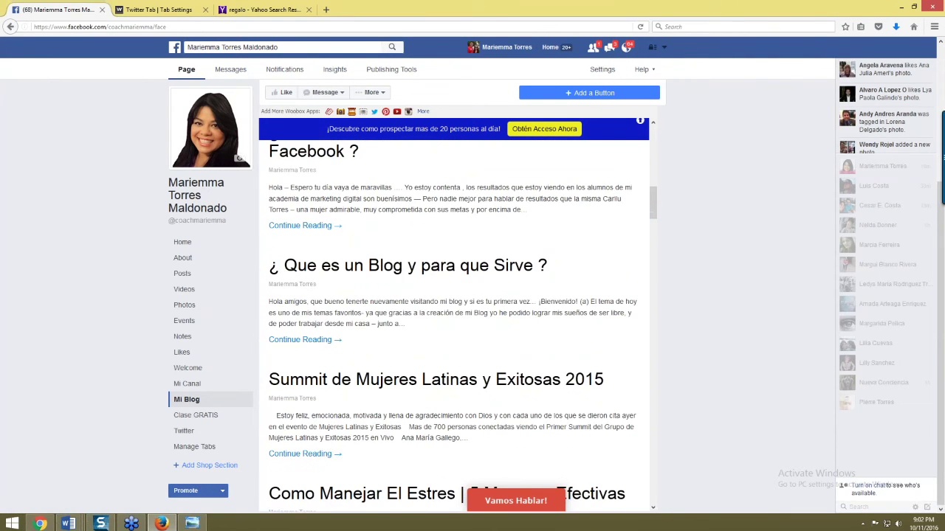
pyautogui.scroll(-1, 391, 244)
pyautogui.scroll(-4, 391, 243)
pyautogui.scroll(9, 391, 243)
pyautogui.scroll(8, 557, 409)
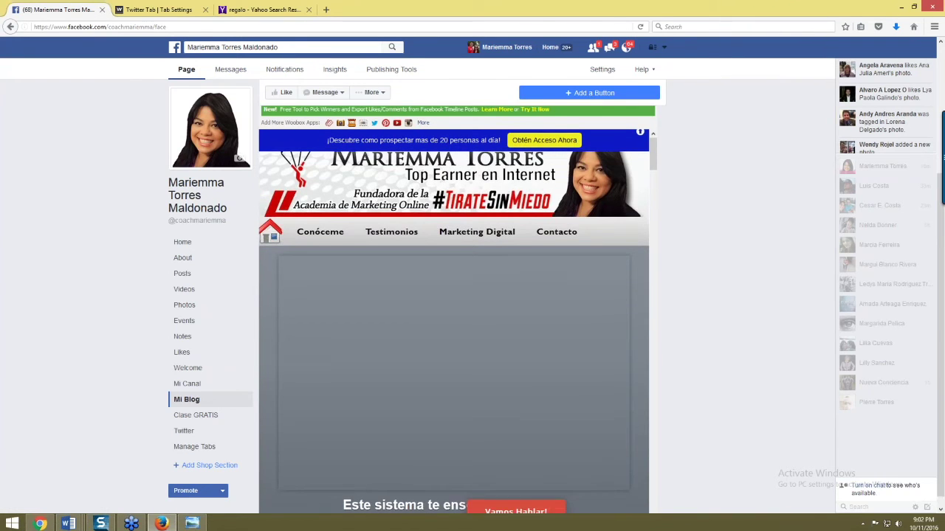
pyautogui.click(374, 247)
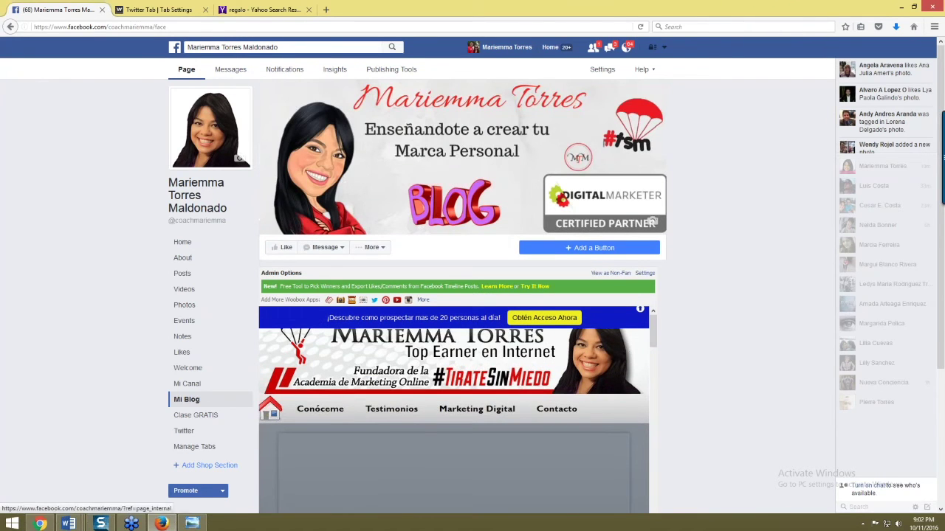
# - Open the Page's Mi Canal tab and pause its embedded YouTube channel video
pyautogui.press('F5')
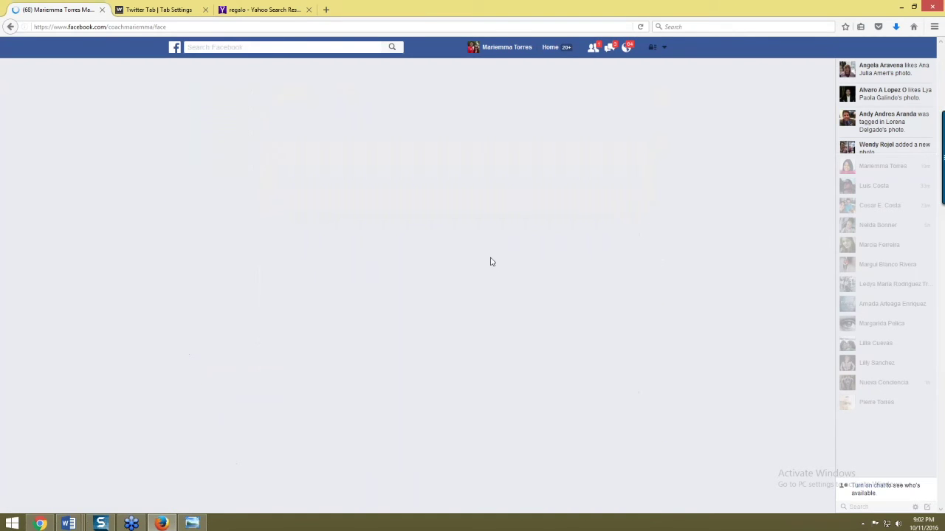
pyautogui.scroll(-6, 575, 404)
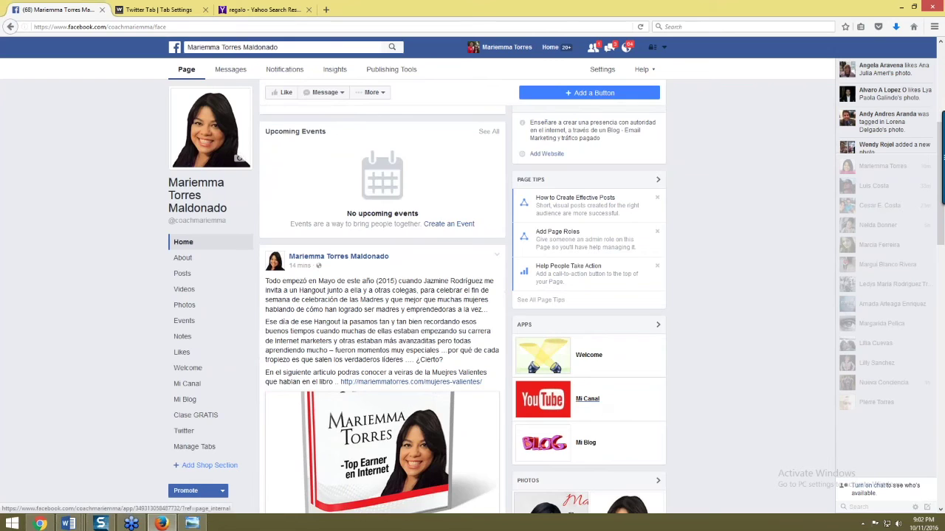
pyautogui.click(602, 408)
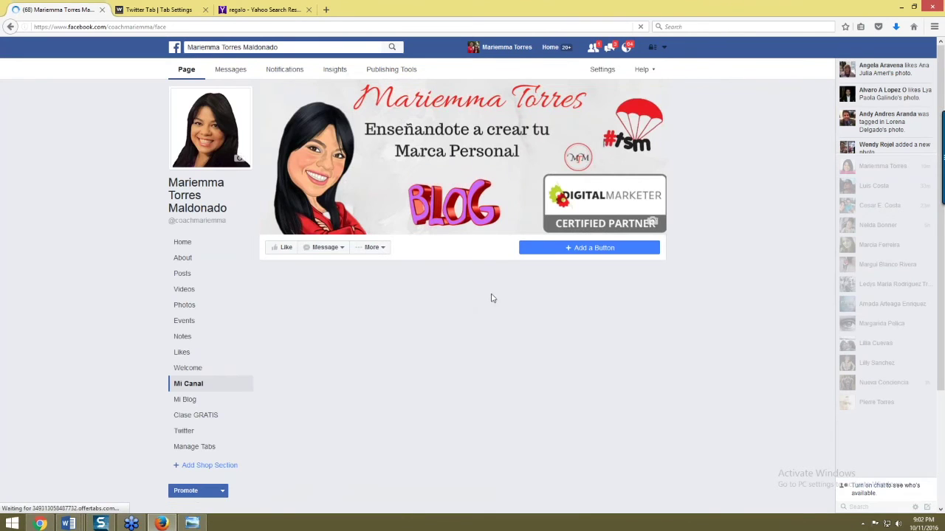
pyautogui.scroll(-1, 480, 354)
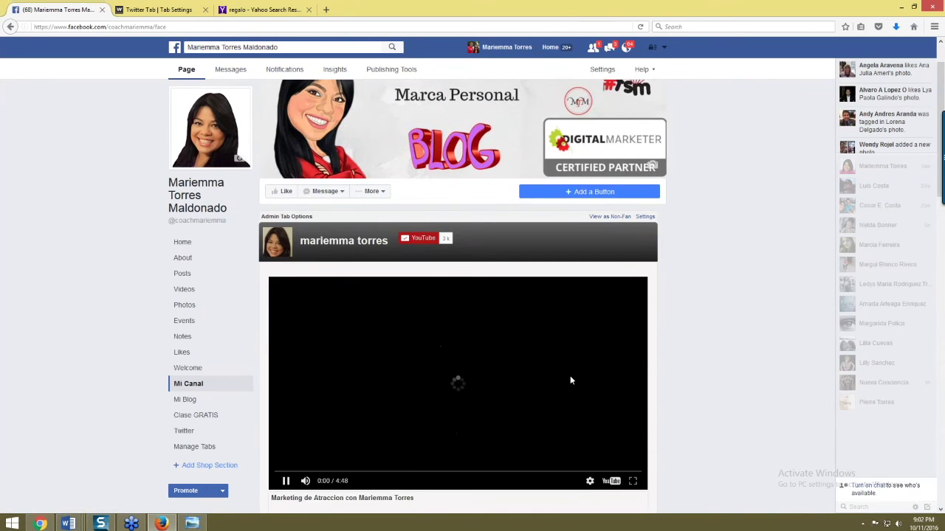
pyautogui.scroll(-2, 570, 381)
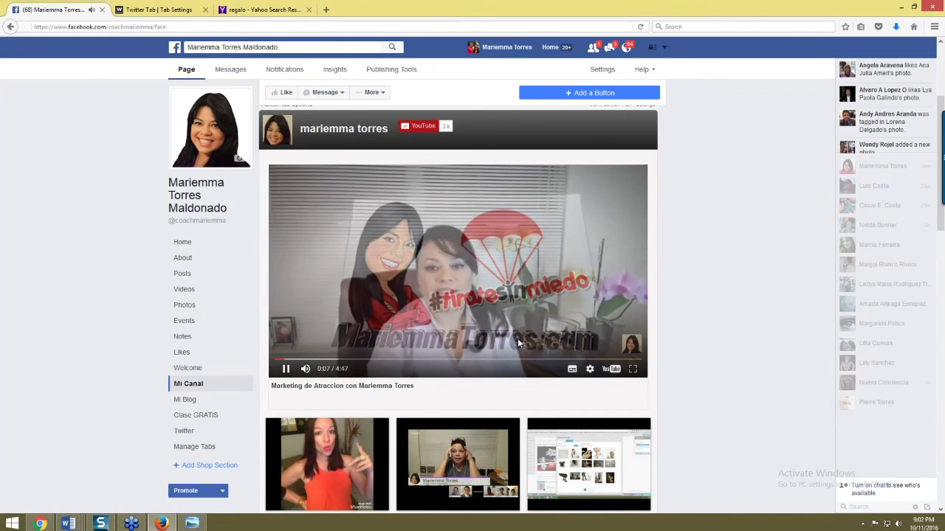
pyautogui.click(484, 265)
pyautogui.scroll(-3, 472, 310)
pyautogui.scroll(5, 467, 332)
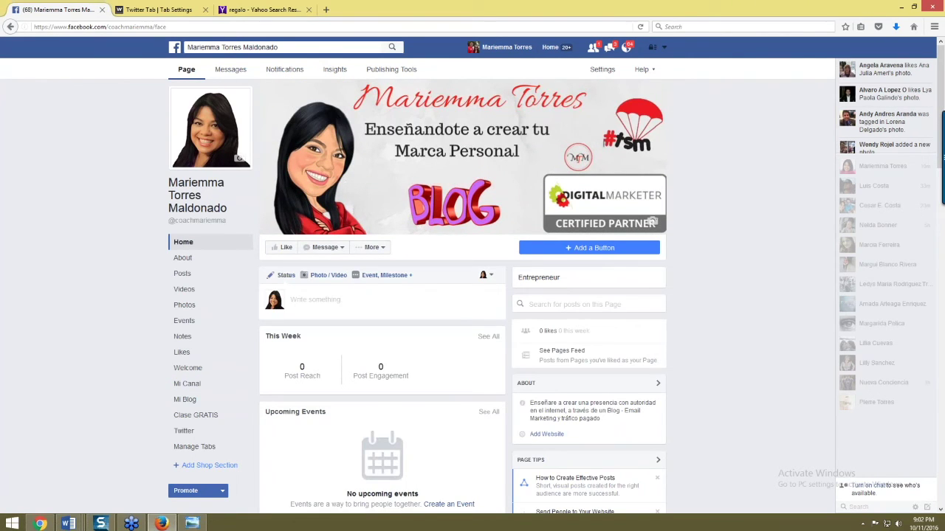
# - Look over the Page's full apps list, then check the page's extra options list
pyautogui.scroll(-5, 584, 370)
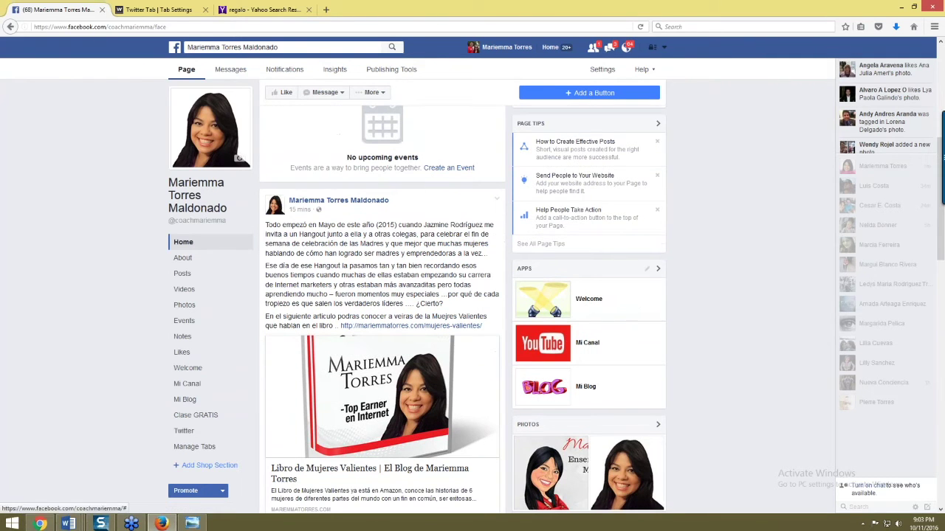
pyautogui.click(657, 268)
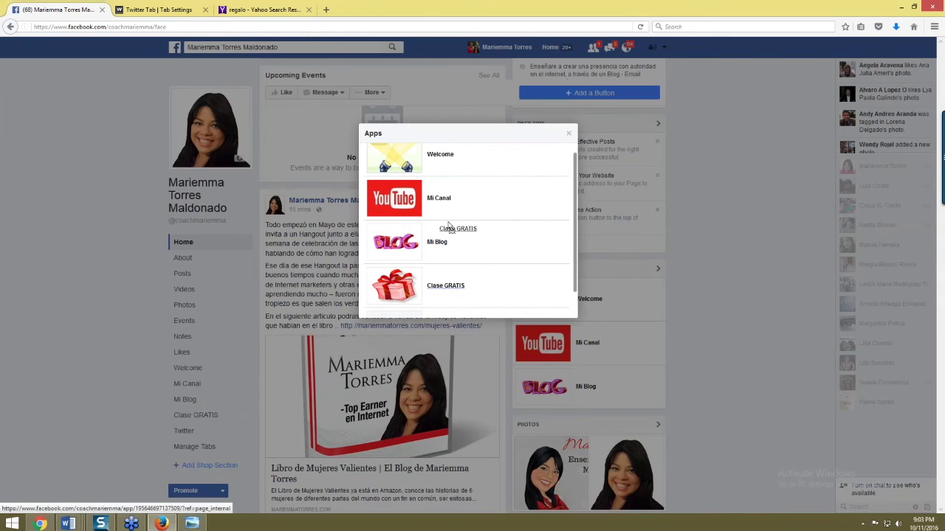
pyautogui.moveTo(505, 292); pyautogui.dragTo(515, 165)
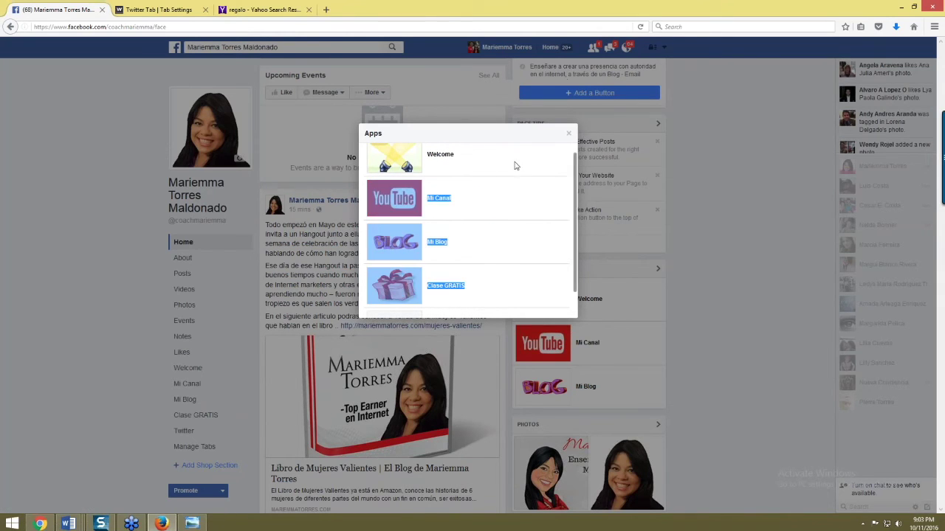
pyautogui.scroll(1, 533, 261)
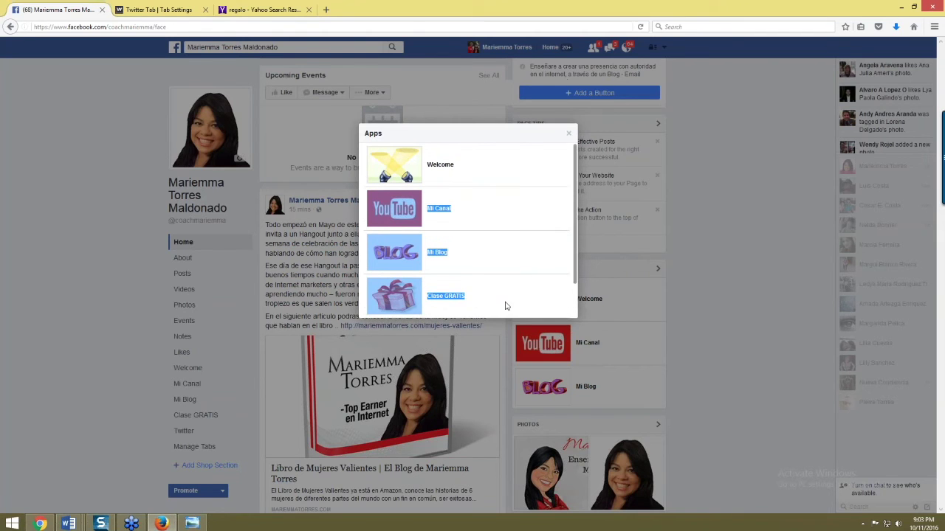
pyautogui.click(505, 304)
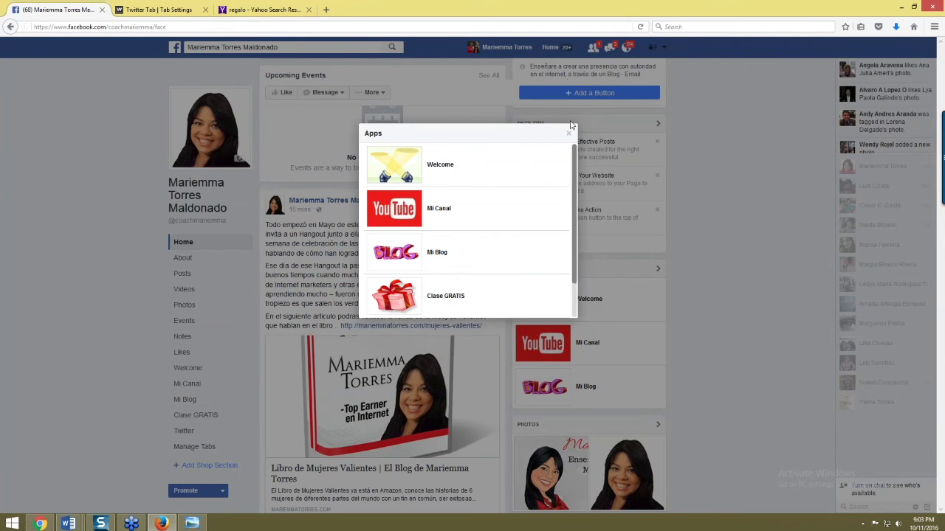
pyautogui.click(567, 134)
pyautogui.scroll(3, 488, 271)
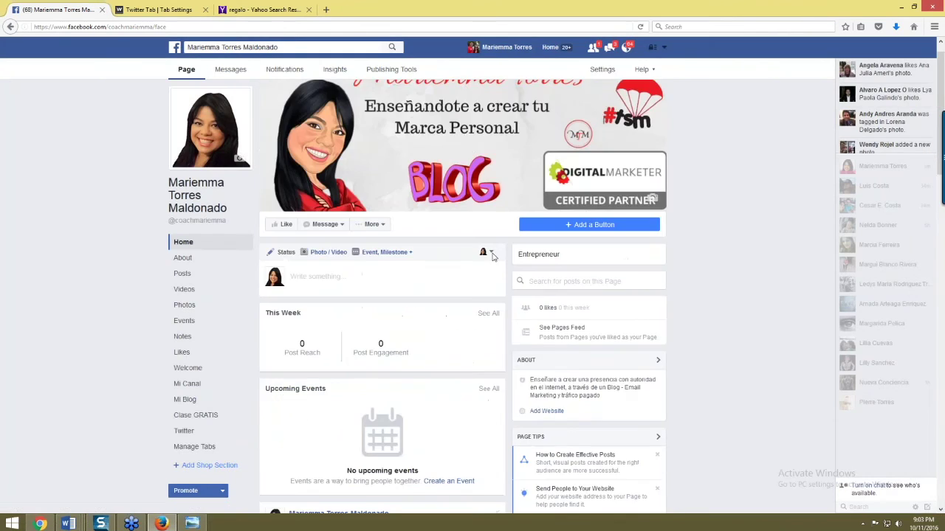
pyautogui.click(372, 248)
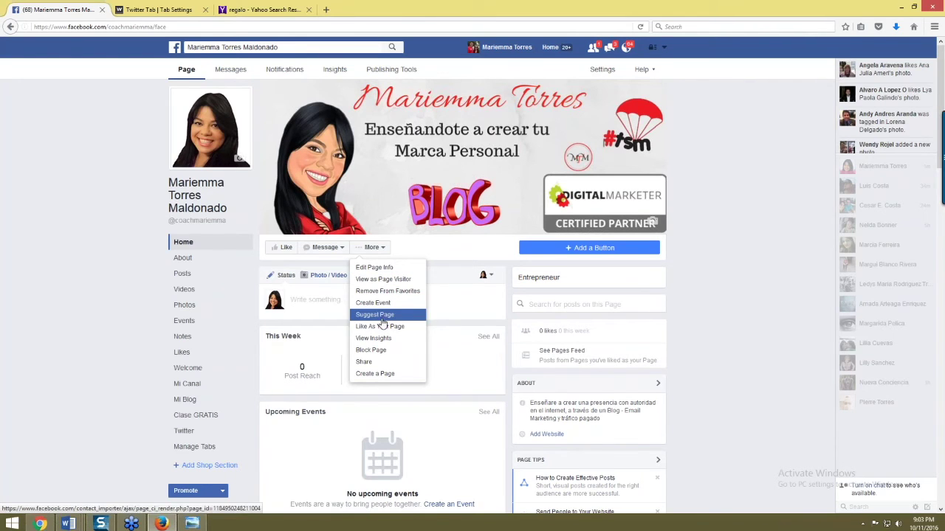
pyautogui.click(258, 310)
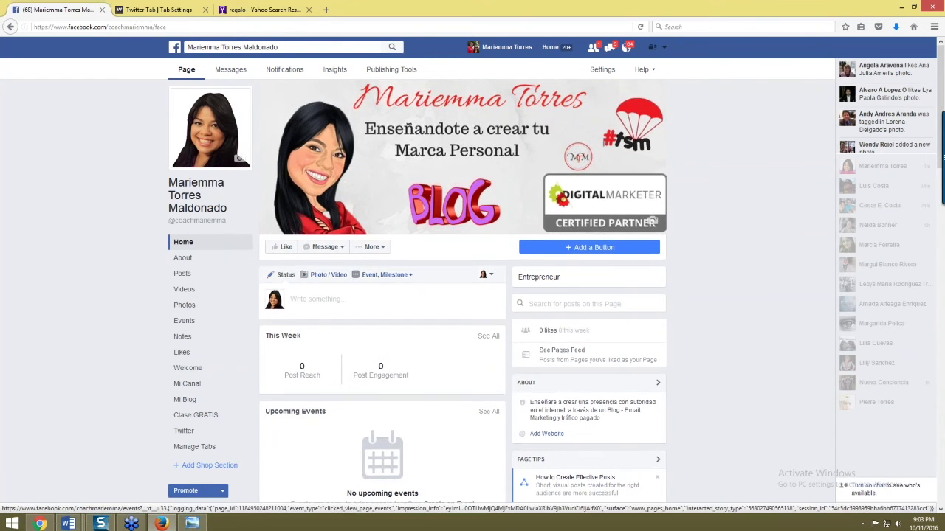
# - Reopen the Page's apps list and open the Clase GRATIS tab from it
pyautogui.scroll(-3, 463, 295)
pyautogui.scroll(-1, 664, 327)
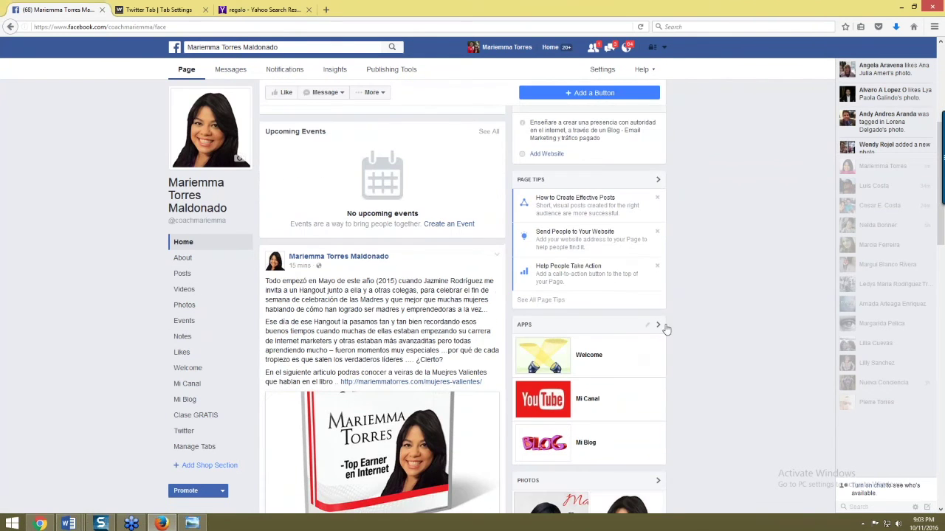
pyautogui.click(658, 326)
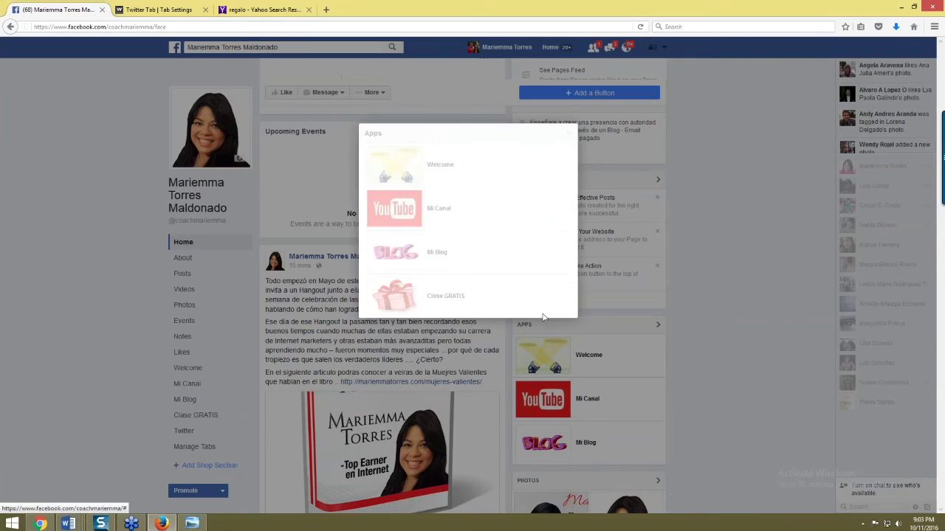
pyautogui.scroll(-1, 519, 288)
pyautogui.moveTo(528, 264); pyautogui.dragTo(523, 197)
pyautogui.scroll(1, 517, 263)
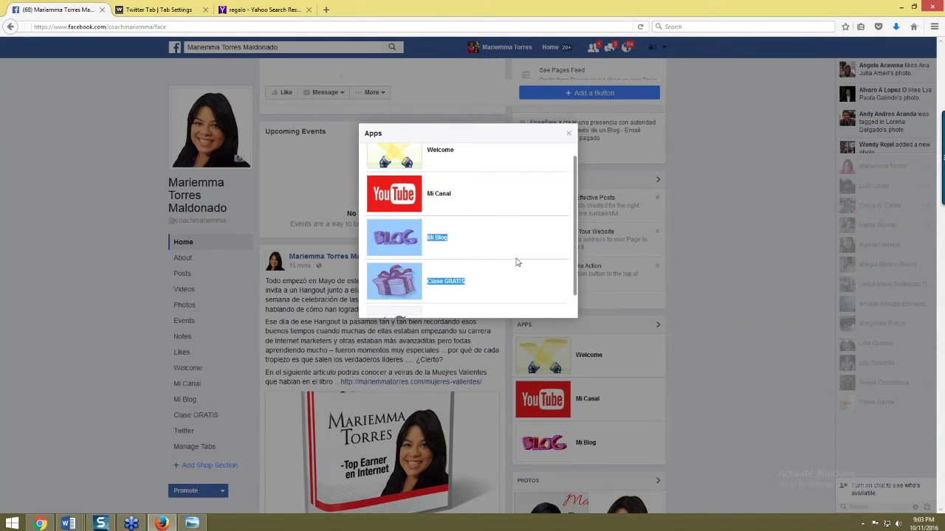
pyautogui.click(502, 277)
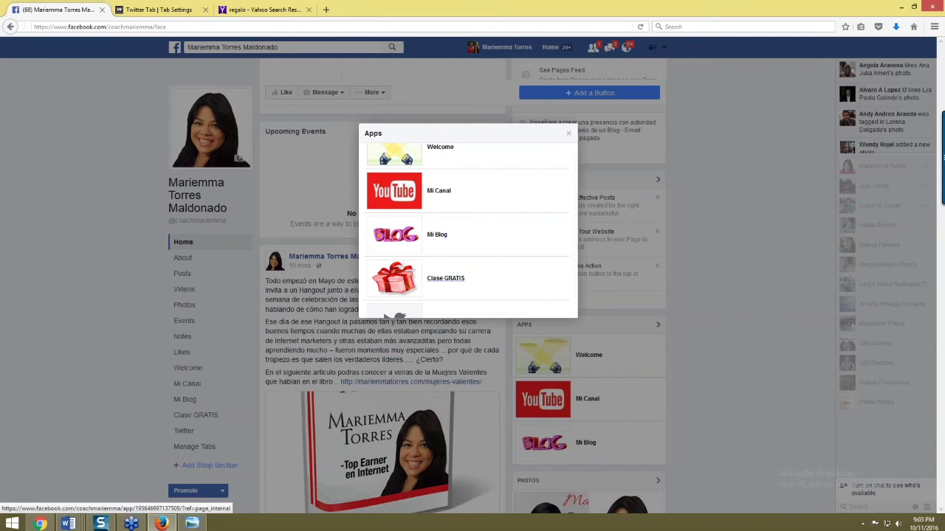
pyautogui.click(447, 279)
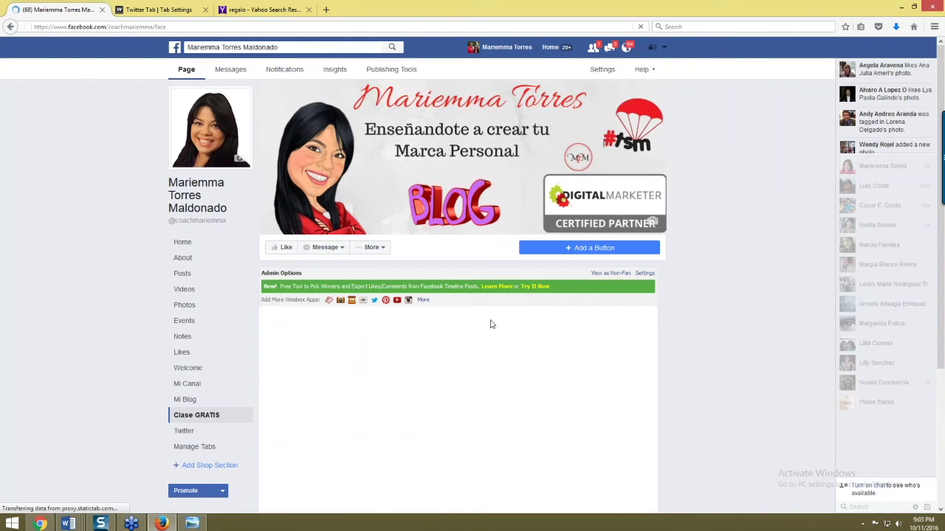
# - Scroll the Clase GRATIS blog guide page to its footer, then open Manage Tabs
pyautogui.scroll(-3, 491, 325)
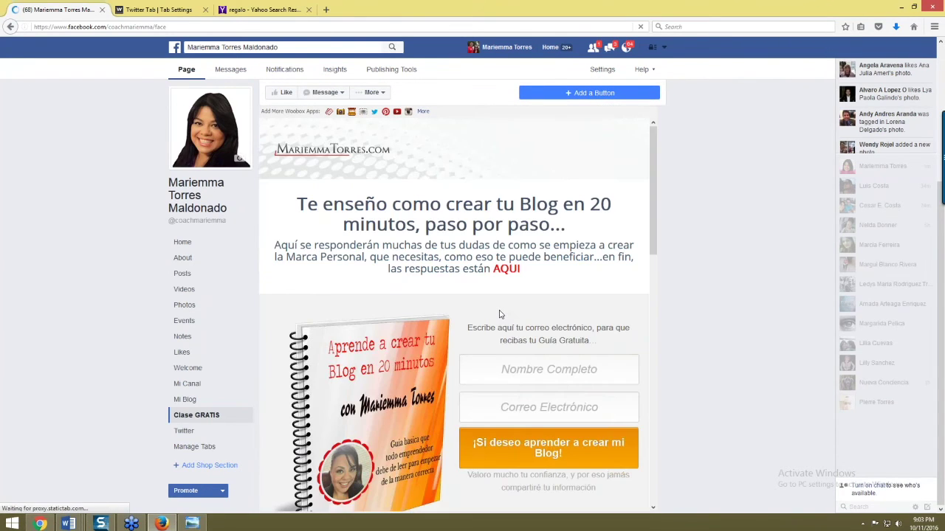
pyautogui.scroll(2, 458, 295)
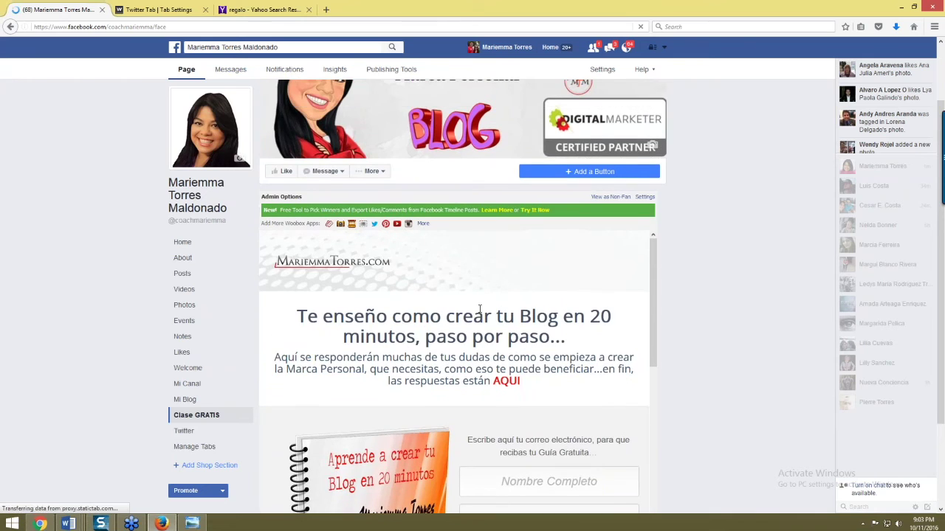
pyautogui.scroll(-2, 492, 270)
pyautogui.scroll(2, 600, 309)
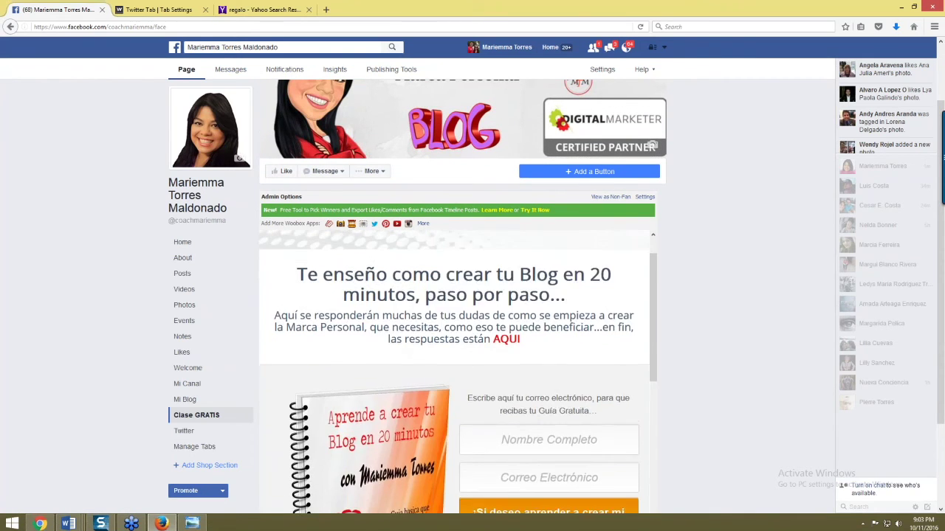
pyautogui.scroll(-5, 546, 340)
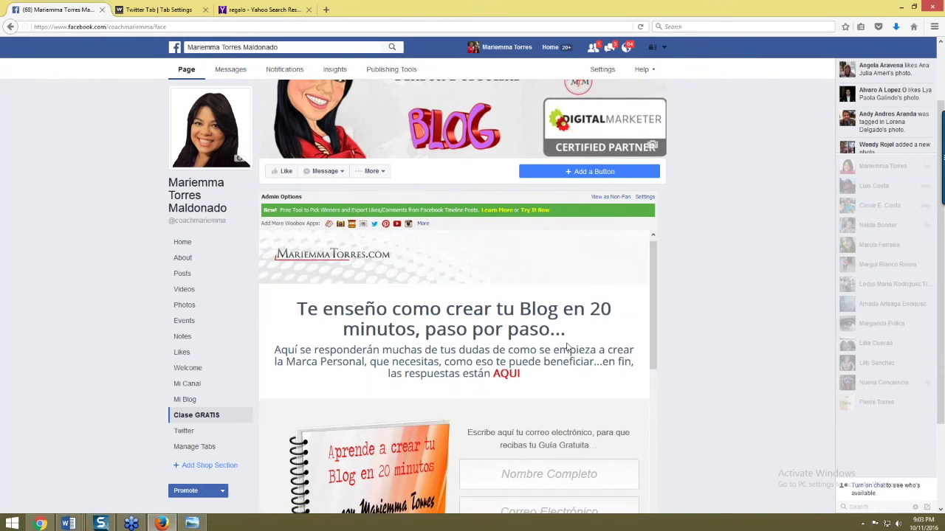
pyautogui.scroll(-5, 580, 347)
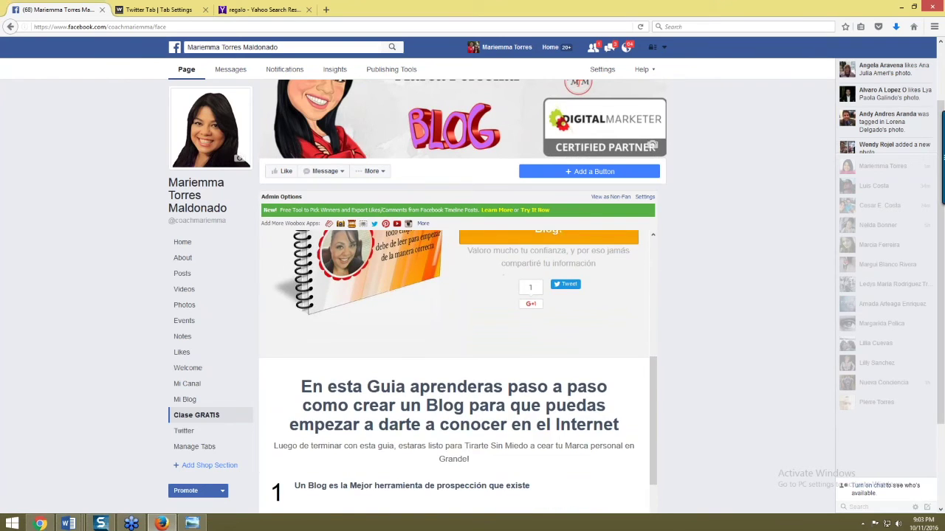
pyautogui.scroll(-5, 578, 347)
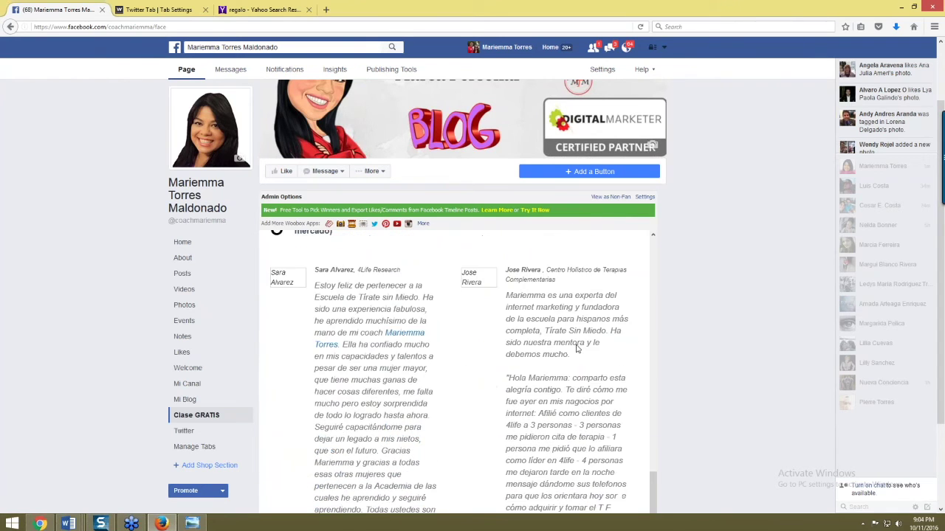
pyautogui.scroll(2, 565, 352)
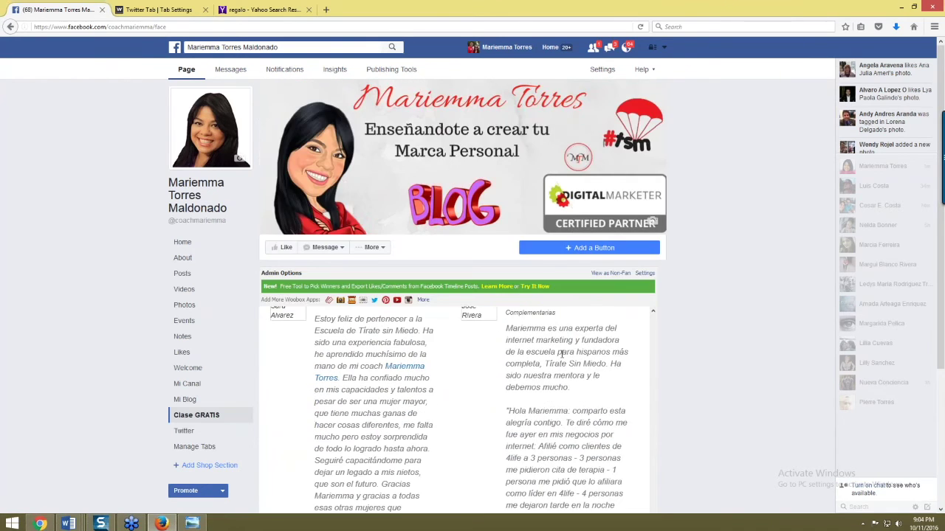
pyautogui.scroll(5, 563, 353)
pyautogui.scroll(4, 559, 309)
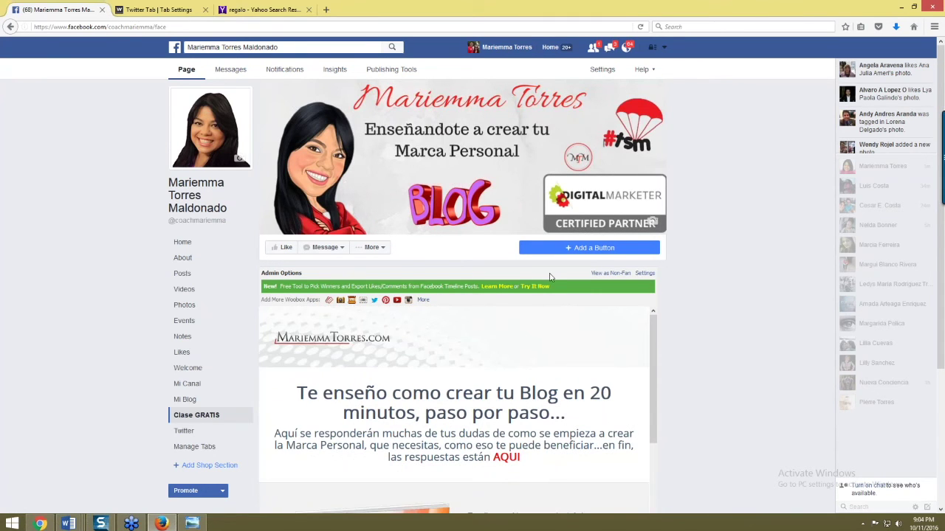
pyautogui.scroll(-3, 332, 340)
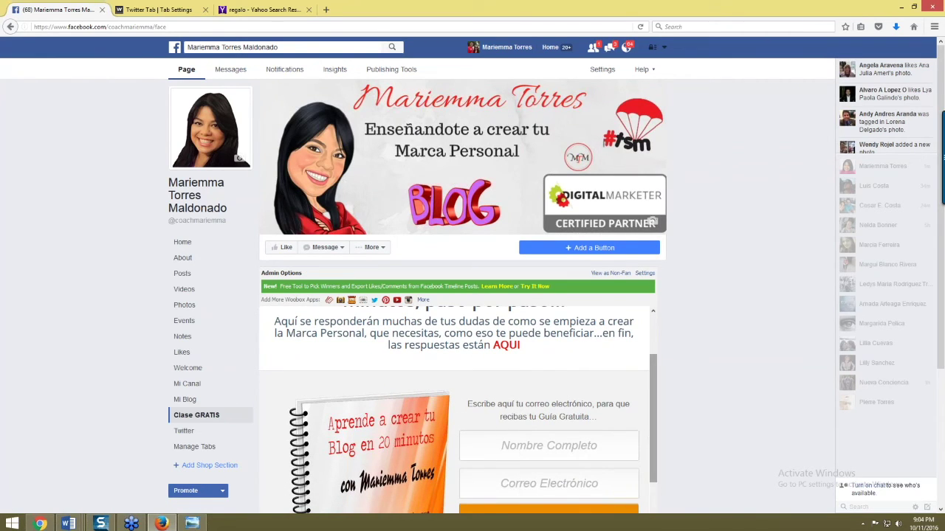
pyautogui.scroll(-3, 702, 265)
pyautogui.scroll(-10, 440, 384)
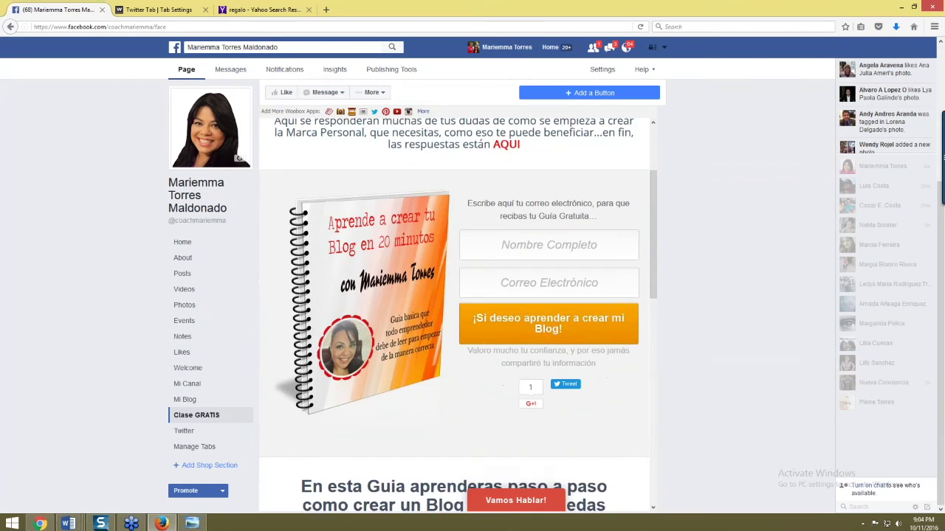
pyautogui.scroll(-2, 440, 384)
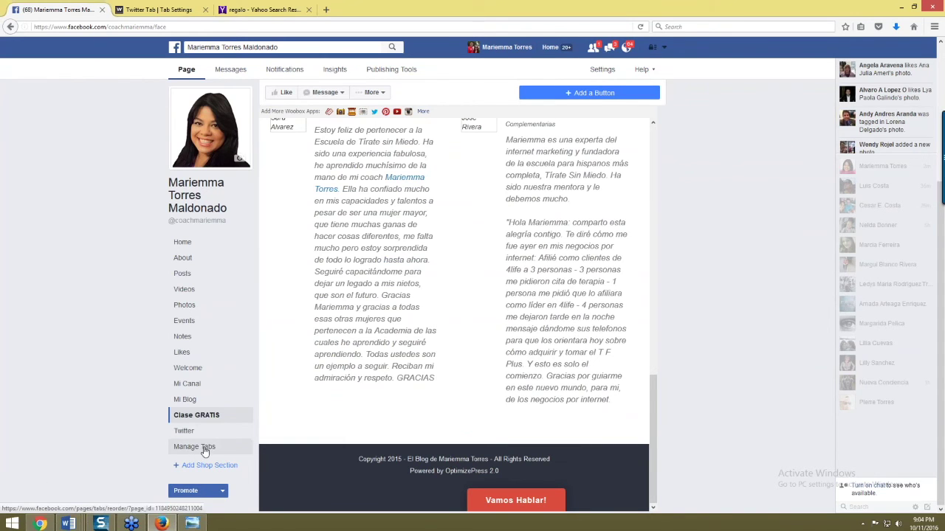
pyautogui.click(197, 446)
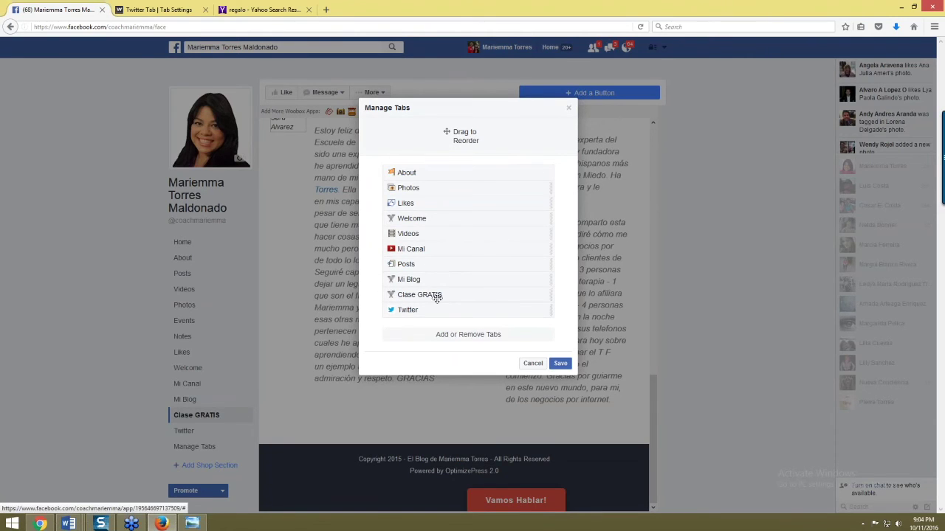
# - Order the tabs Clase GRATIS, Mi Canal, Mi Blog right after About and save
pyautogui.moveTo(416, 294); pyautogui.dragTo(415, 191)
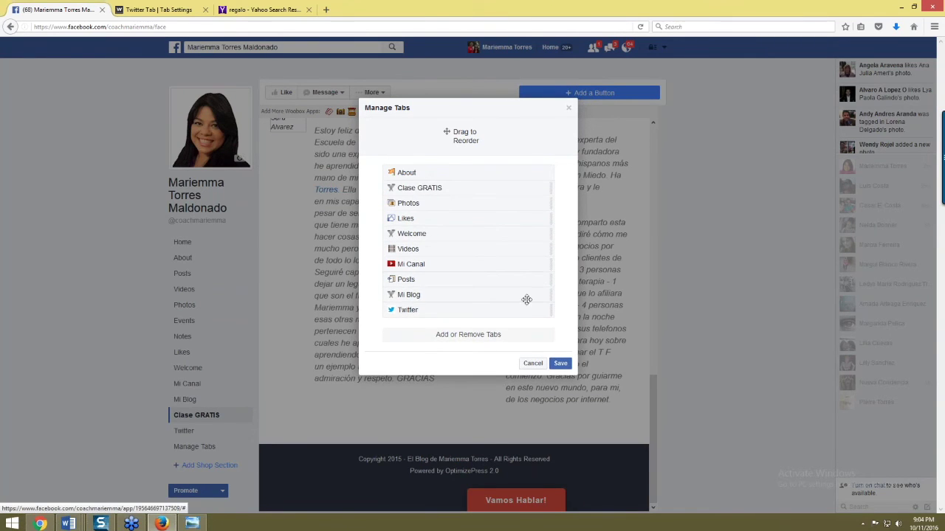
pyautogui.moveTo(415, 267); pyautogui.dragTo(414, 204)
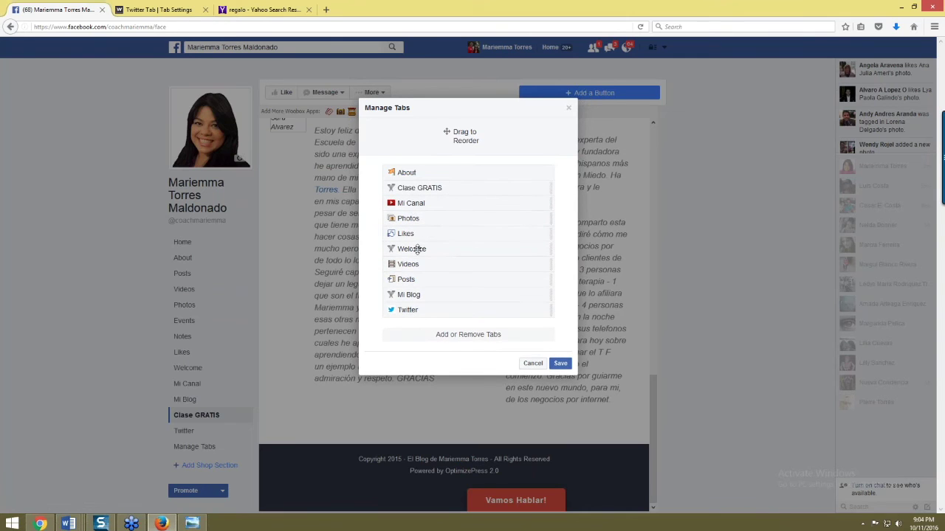
pyautogui.moveTo(421, 295); pyautogui.dragTo(422, 205)
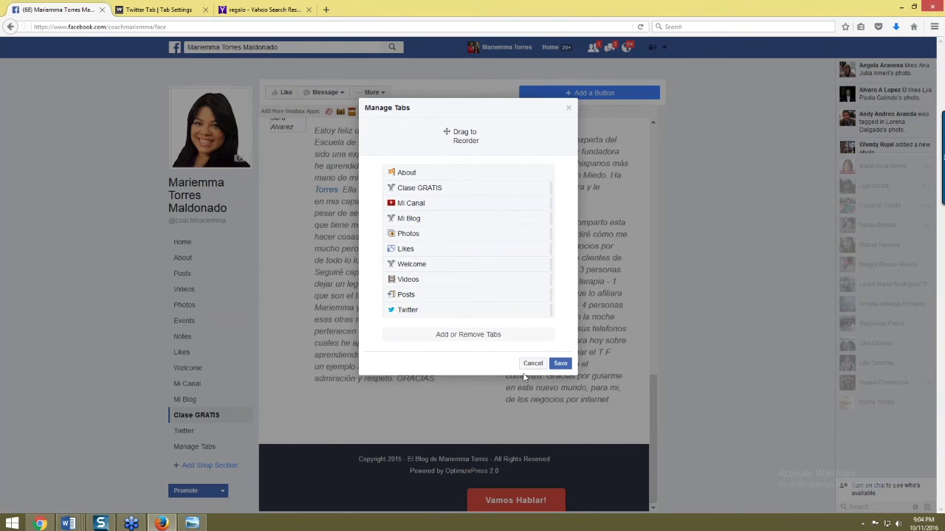
pyautogui.click(560, 363)
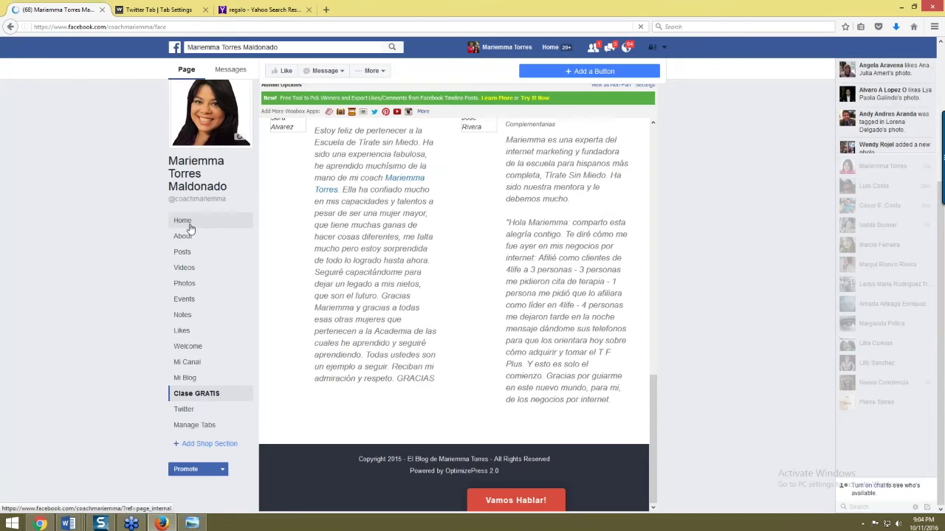
# - Reload the Page home to show the new tab order, then open the Welcome tab
pyautogui.click(186, 225)
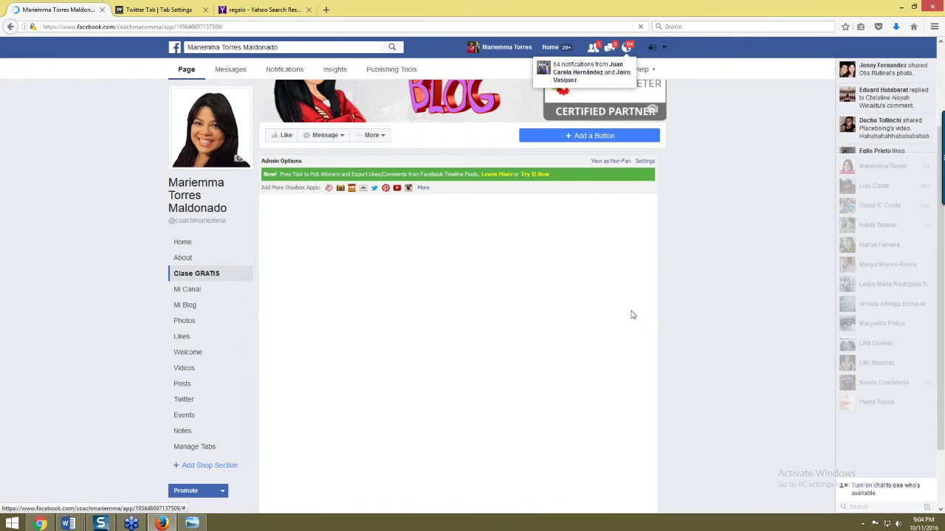
pyautogui.click(196, 255)
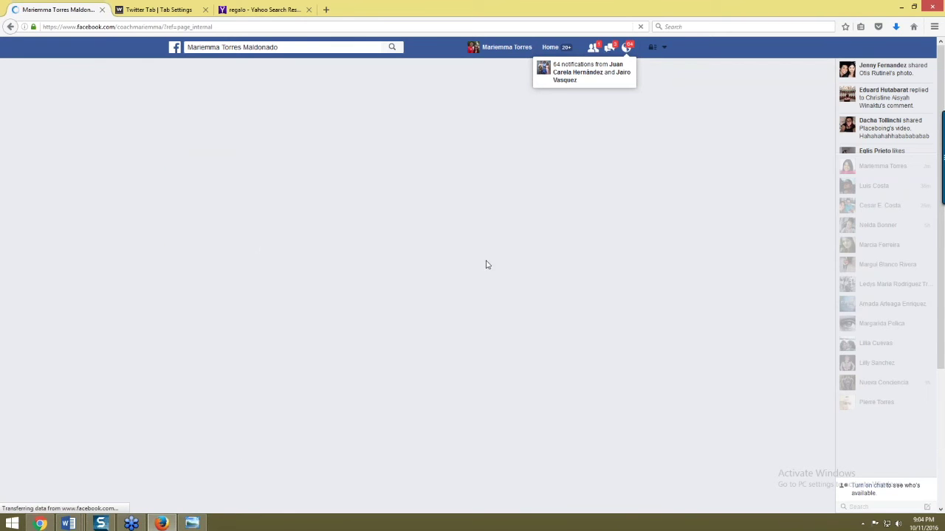
pyautogui.scroll(-4, 608, 384)
pyautogui.scroll(-1, 607, 384)
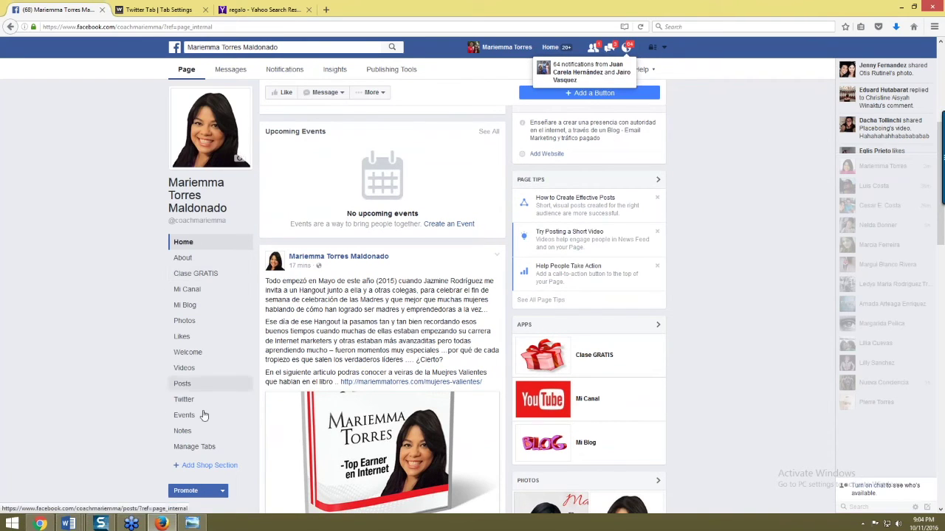
pyautogui.click(185, 353)
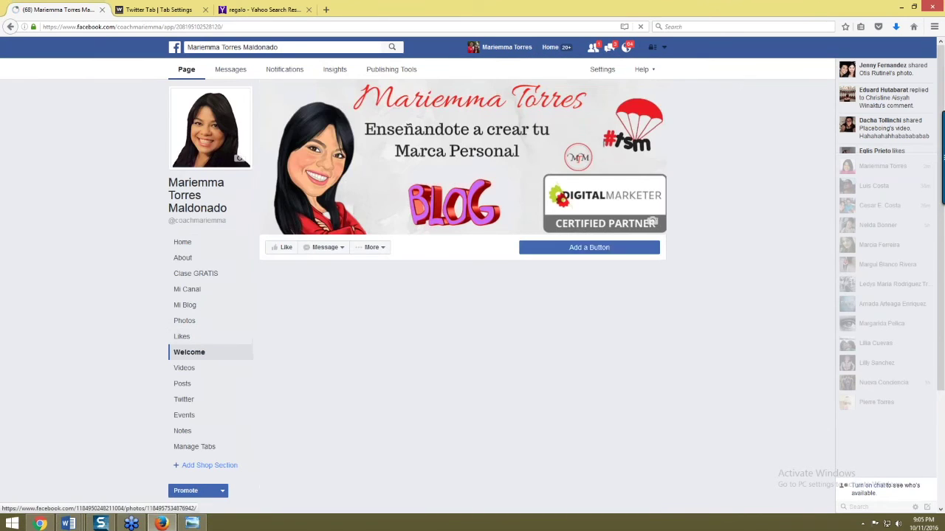
pyautogui.scroll(-1, 373, 382)
pyautogui.scroll(-1, 373, 382)
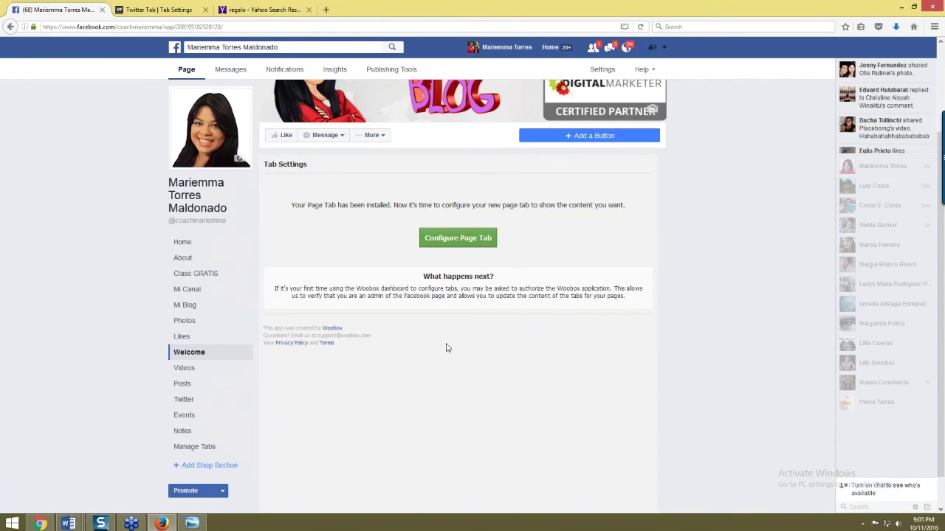
pyautogui.scroll(2, 426, 225)
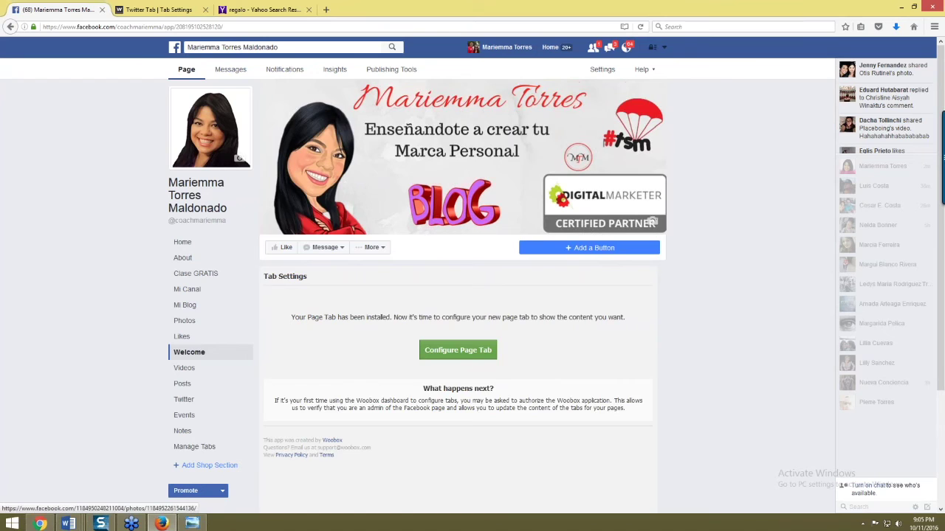
pyautogui.scroll(-3, 164, 141)
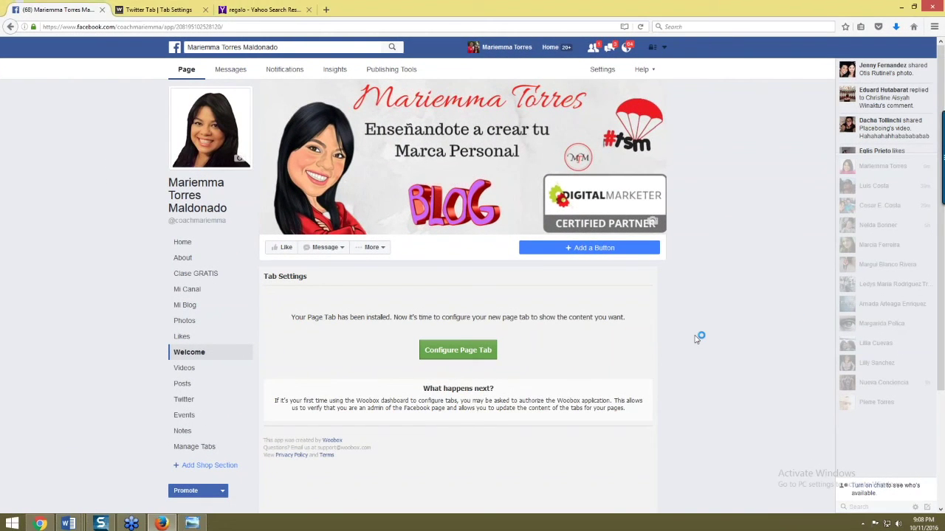
# - Close the leftover Yahoo regalo image search tab and select the Woobox tab's address
pyautogui.click(297, 10)
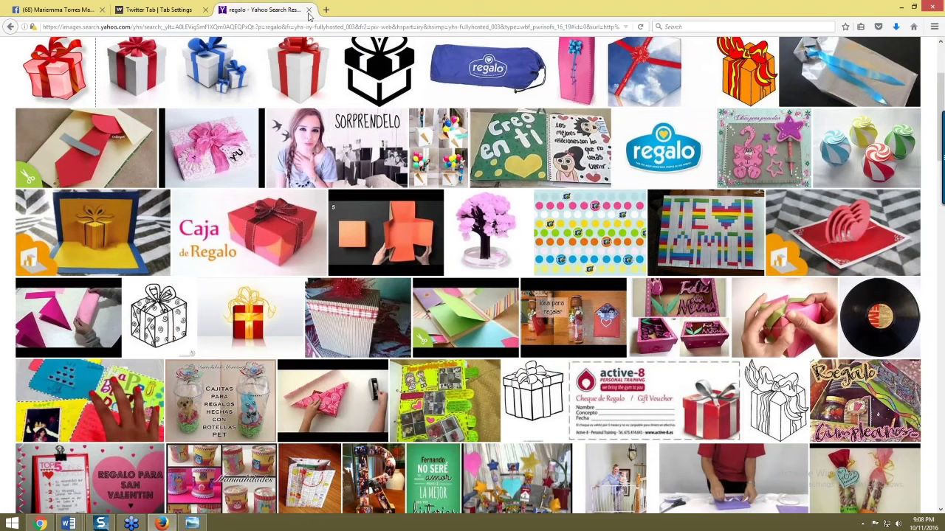
pyautogui.click(307, 11)
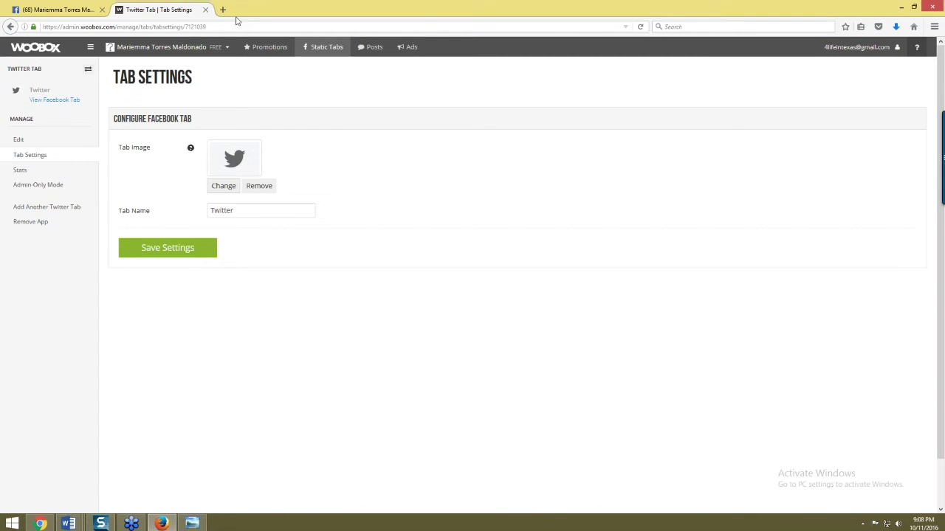
pyautogui.click(254, 26)
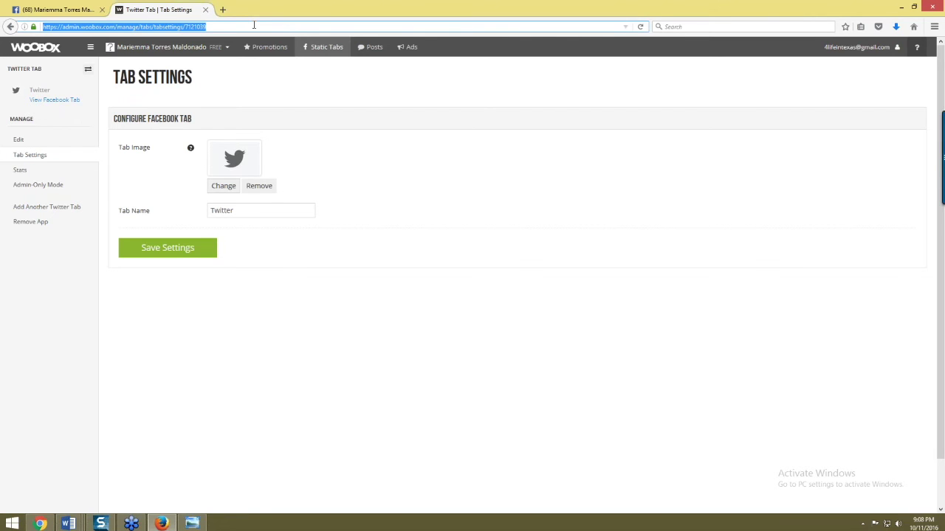
# - Search 'obs download', open the obsproject.com download page, copy its address, and switch to Document2
pyautogui.write('obs')
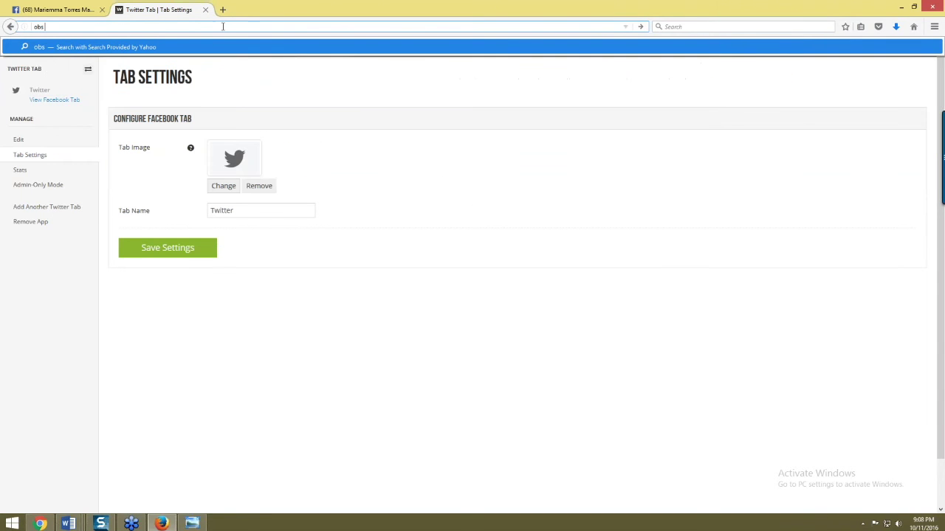
pyautogui.write(' dow')
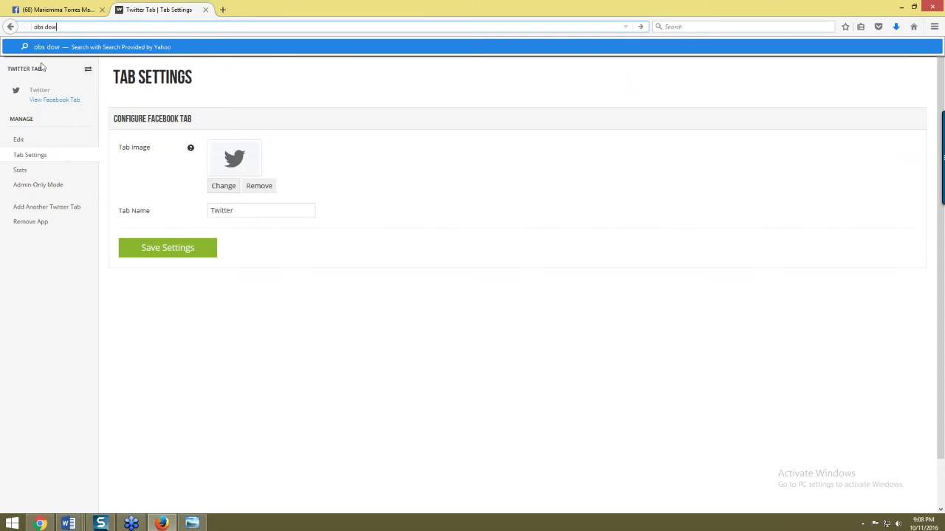
pyautogui.write('nload')
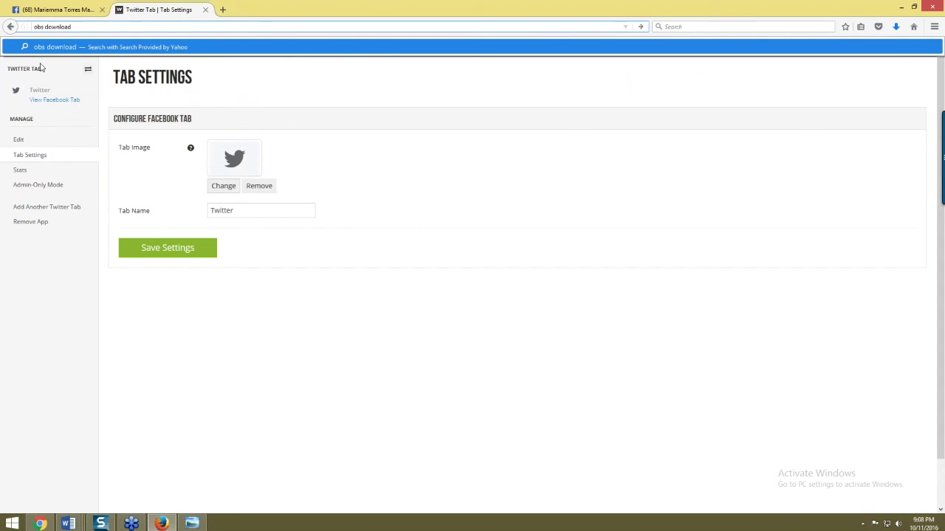
pyautogui.press('Return')
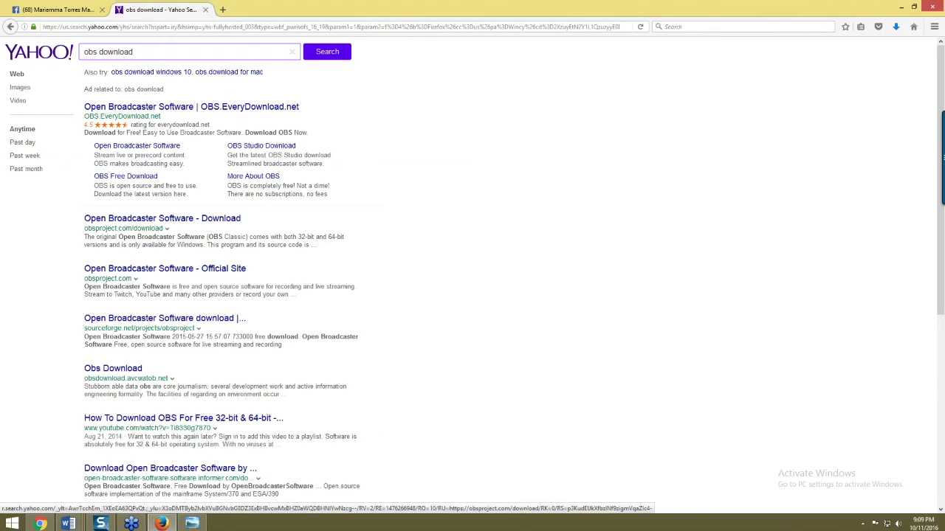
pyautogui.click(115, 220)
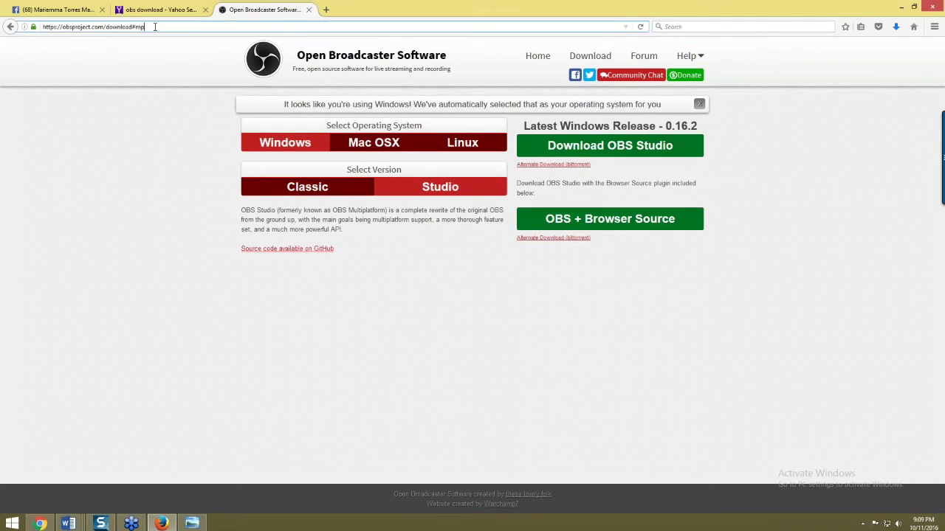
pyautogui.click(153, 27)
pyautogui.hotkey('ctrl', 'c')
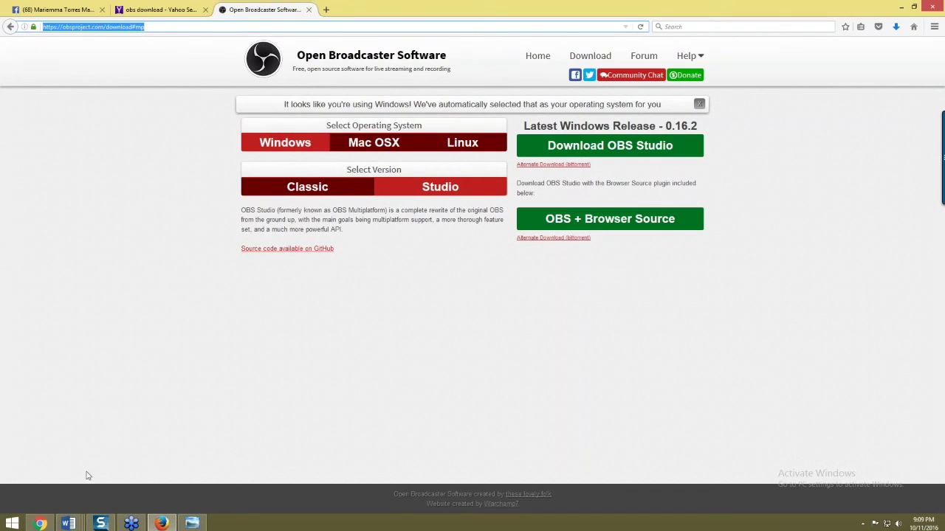
pyautogui.click(69, 520)
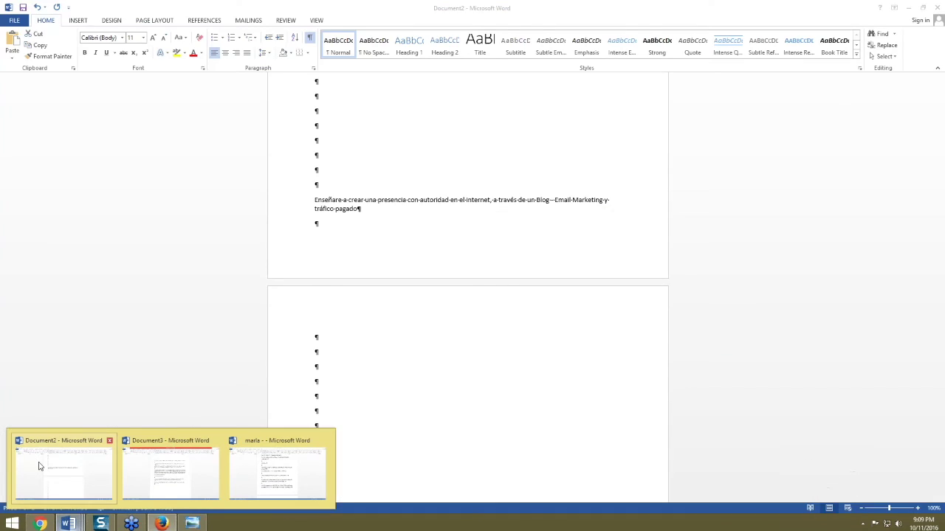
pyautogui.click(45, 471)
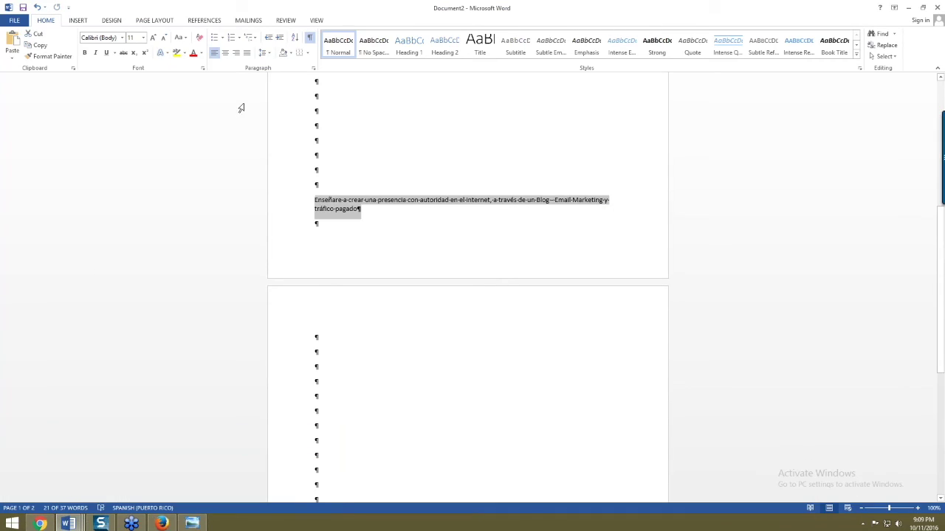
pyautogui.hotkey('ctrl', 'v')
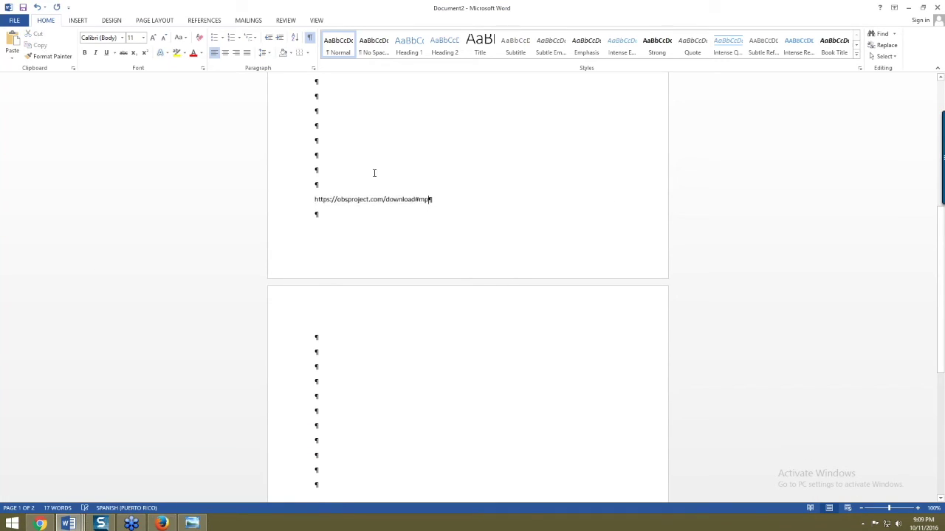
pyautogui.doubleClick(367, 200)
pyautogui.hotkey('ctrl', 'a')
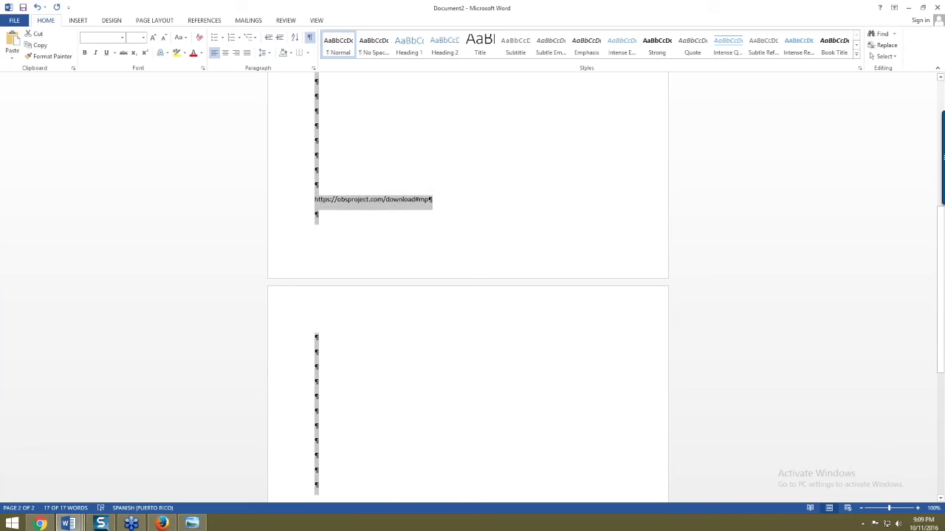
pyautogui.click(143, 37)
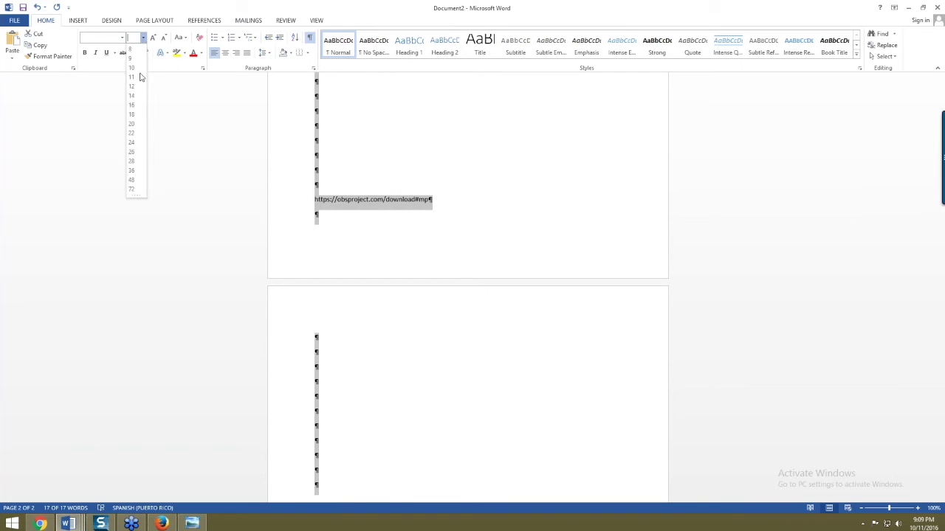
pyautogui.click(132, 126)
pyautogui.click(353, 228)
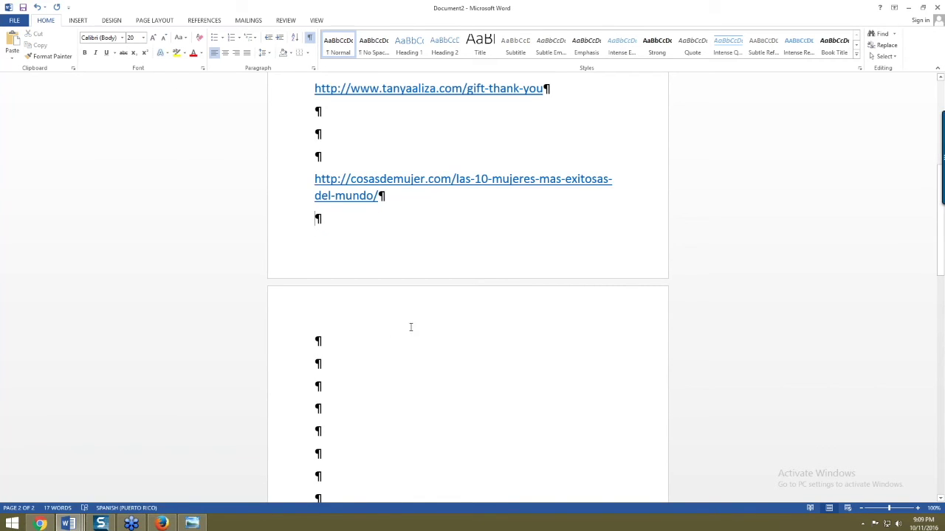
# - Hide the formatting marks in the document and go back to the OBS page in Firefox
pyautogui.scroll(-3, 411, 327)
pyautogui.scroll(-1, 407, 317)
pyautogui.click(370, 316)
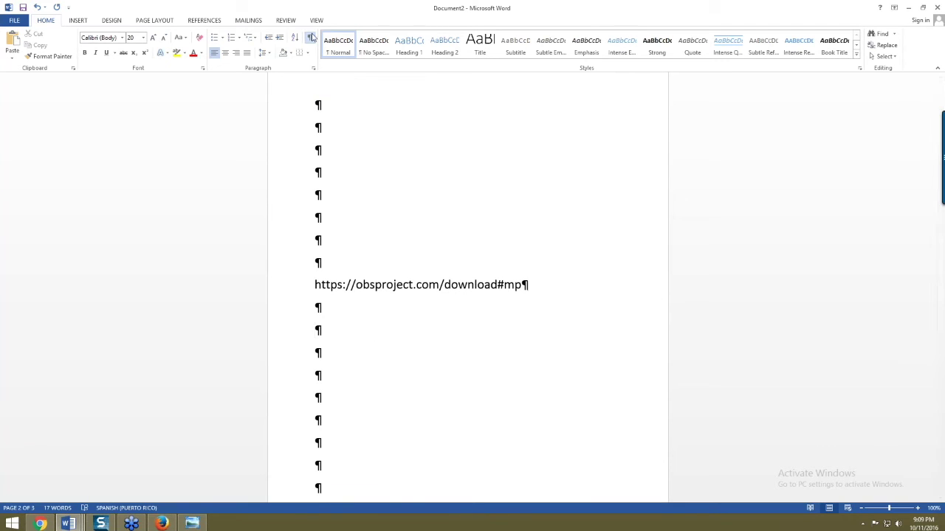
pyautogui.hotkey('ctrl', 'shift', '8')
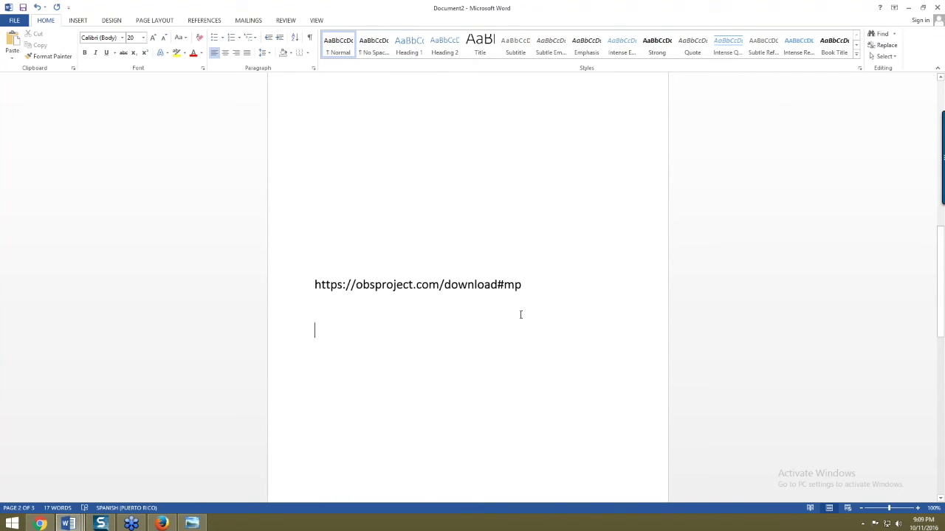
pyautogui.hotkey('alt', 'Tab')
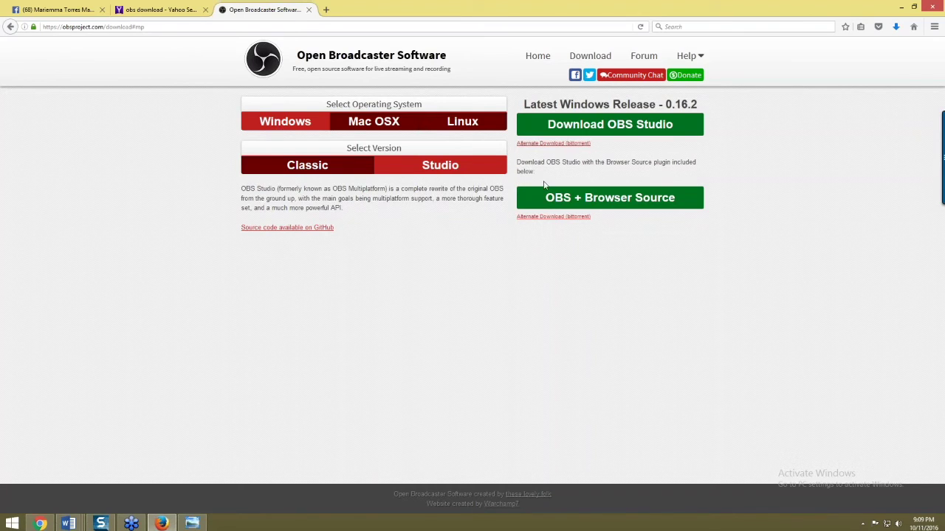
pyautogui.click(389, 124)
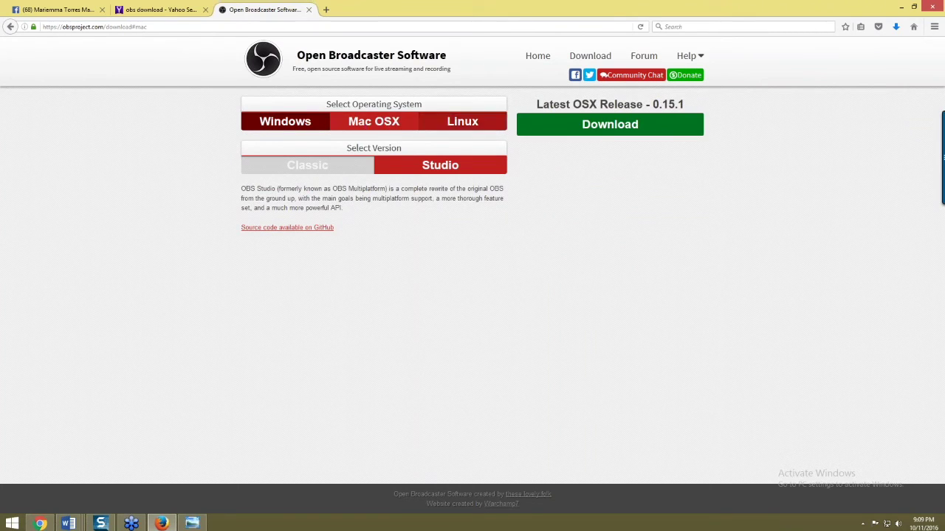
pyautogui.click(285, 127)
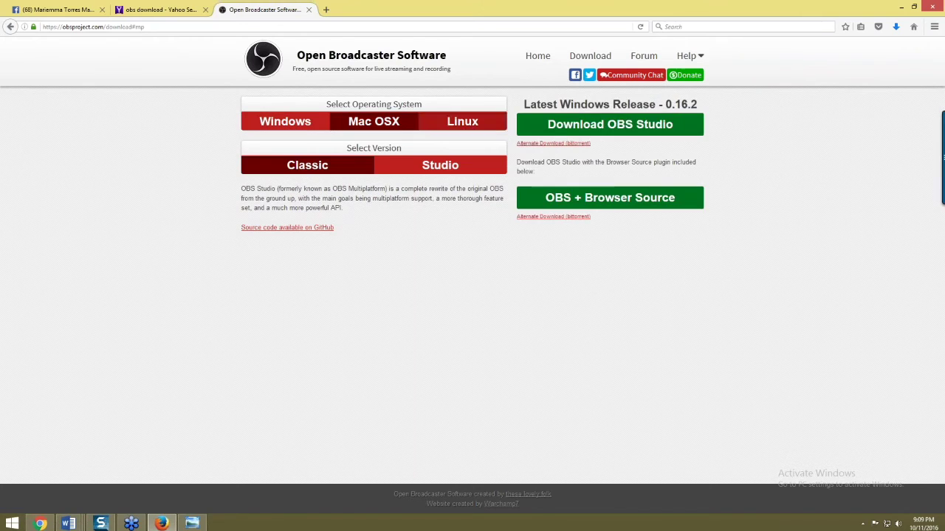
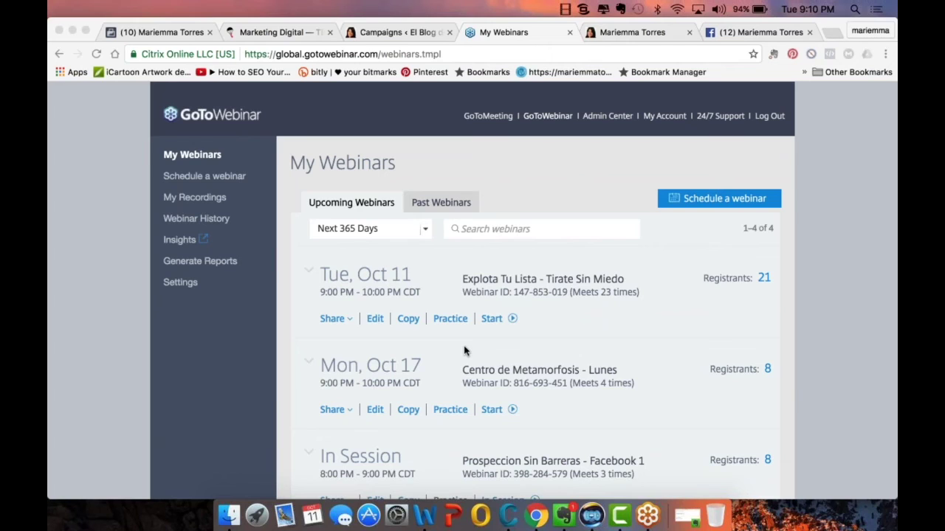
# - Mute and lower the system sound, then launch OBS from Launchpad
pyautogui.press('XF86AudioMute')
pyautogui.press('XF86AudioLowerVolume')
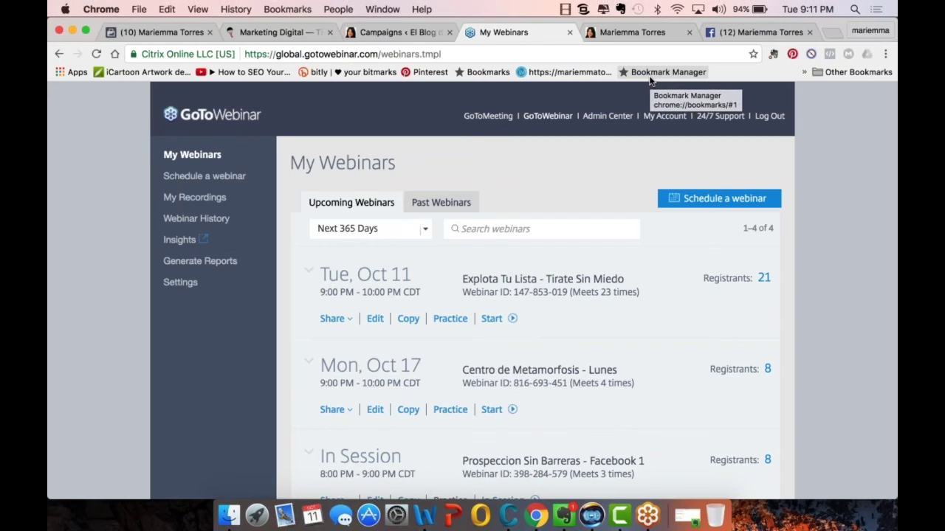
pyautogui.press('XF86AudioLowerVolume')
pyautogui.press('XF86AudioLowerVolume')
pyautogui.press('XF86AudioLowerVolume')
pyautogui.press('XF86AudioLowerVolume')
pyautogui.press('XF86AudioLowerVolume')
pyautogui.press('XF86AudioLowerVolume')
pyautogui.press('XF86AudioLowerVolume')
pyautogui.press('XF86AudioLowerVolume')
pyautogui.press('XF86AudioLowerVolume')
pyautogui.press('XF86AudioLowerVolume')
pyautogui.press('XF86AudioLowerVolume')
pyautogui.press('XF86AudioLowerVolume')
pyautogui.press('XF86AudioLowerVolume')
pyautogui.press('XF86AudioLowerVolume')
pyautogui.press('XF86AudioLowerVolume')
pyautogui.press('XF86AudioLowerVolume')
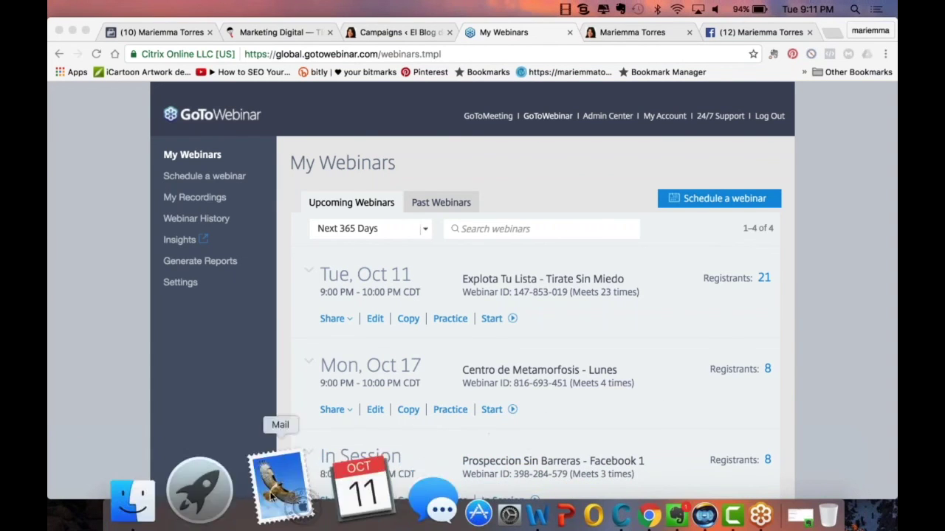
pyautogui.click(255, 491)
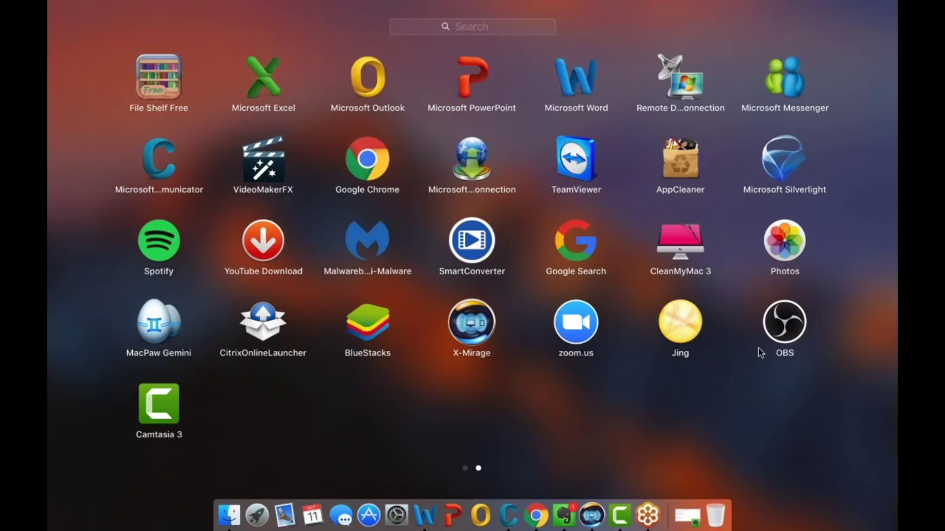
pyautogui.click(782, 336)
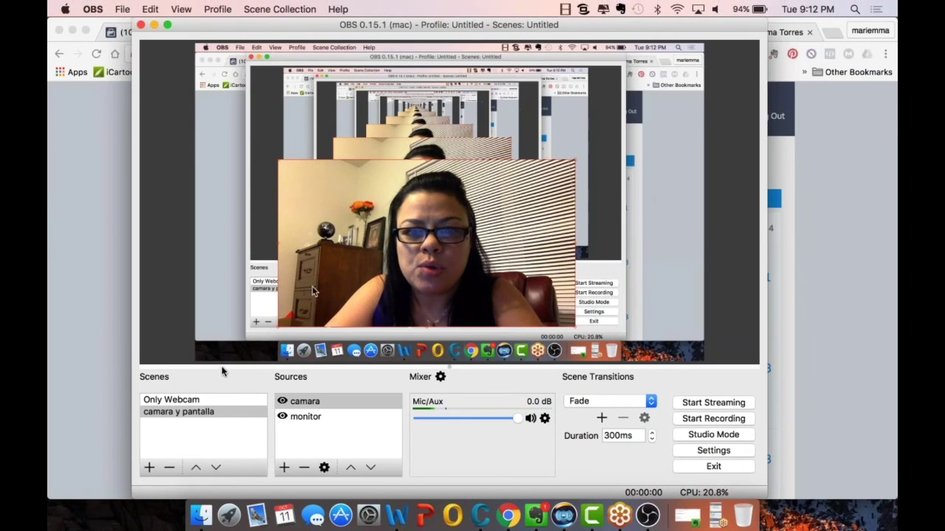
# - Remove the Only Webcam scene and the monitor source
pyautogui.rightClick(190, 400)
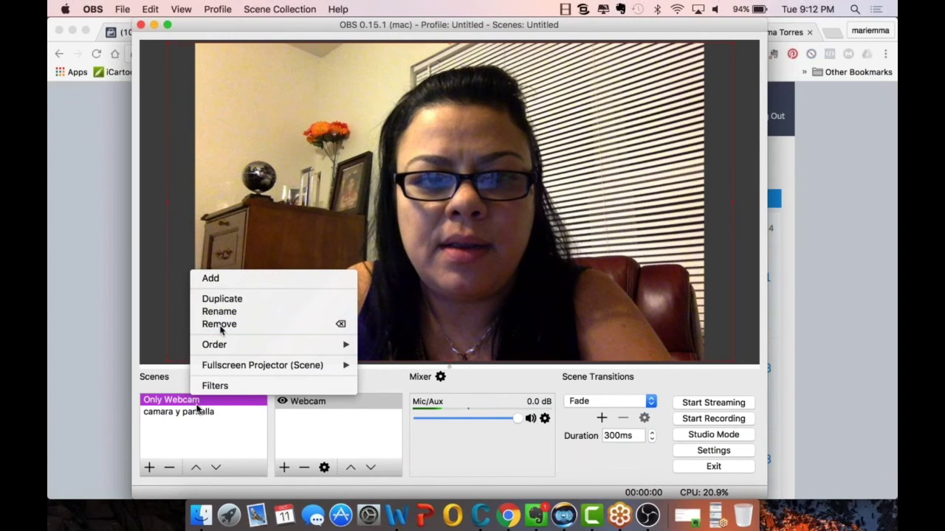
pyautogui.click(219, 325)
pyautogui.click(544, 273)
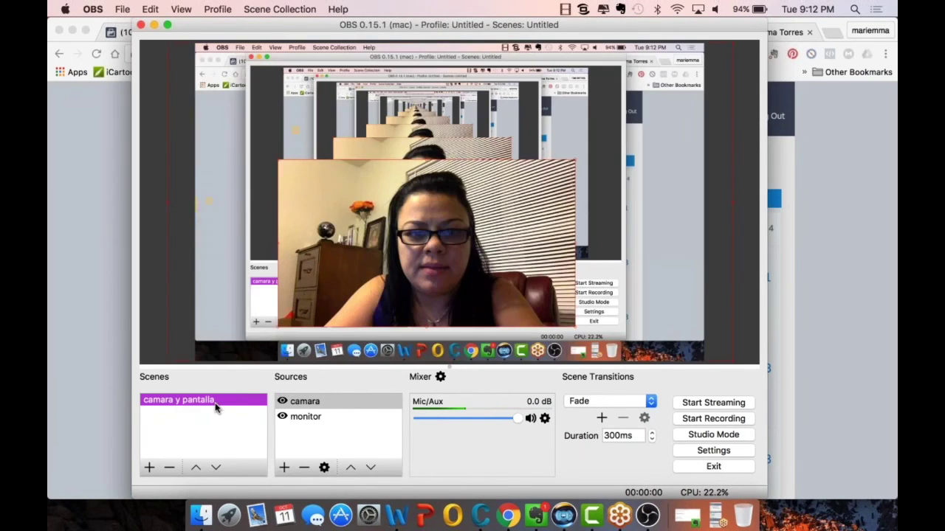
pyautogui.rightClick(301, 418)
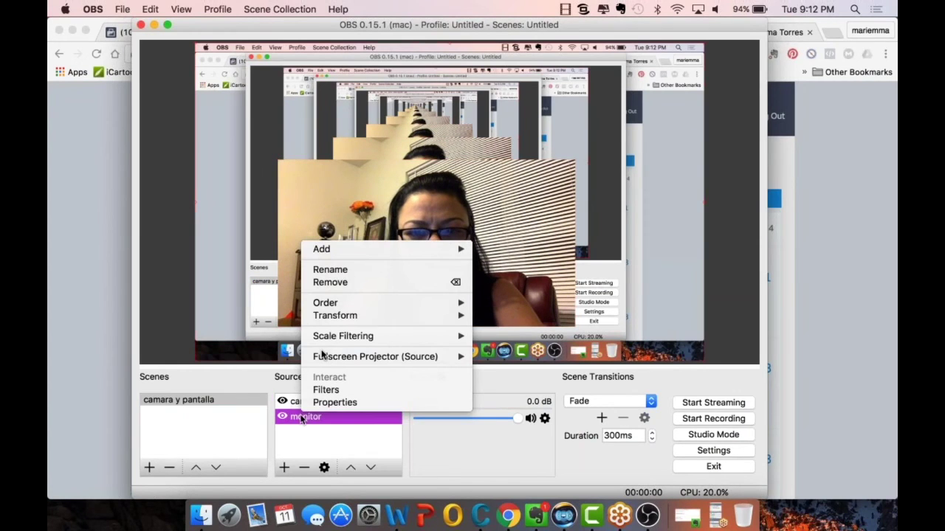
pyautogui.click(334, 282)
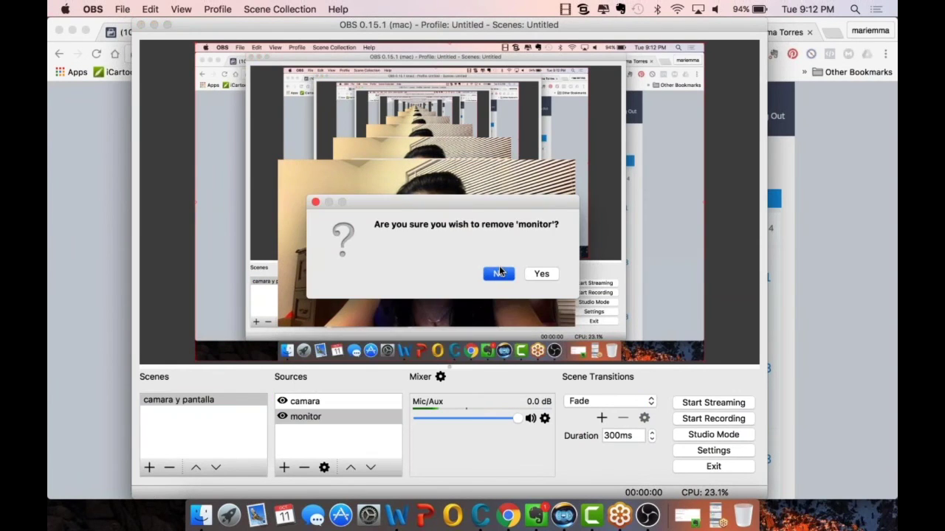
pyautogui.click(499, 273)
pyautogui.rightClick(332, 418)
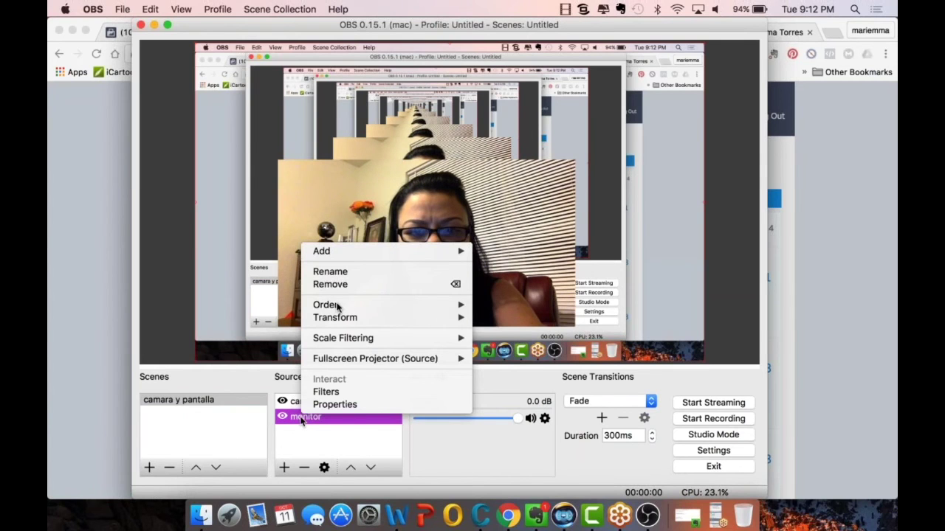
pyautogui.click(332, 285)
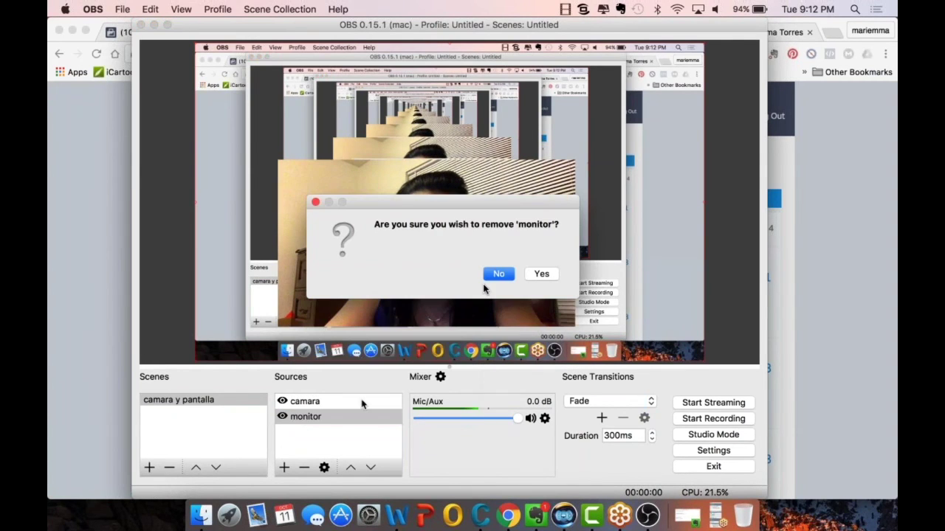
pyautogui.click(540, 273)
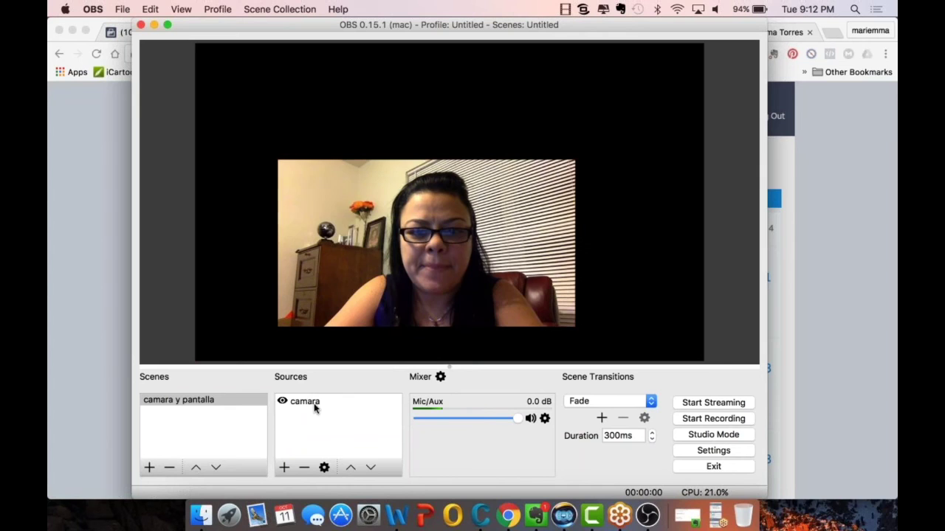
# - Remove the camara source and the camara y pantalla scene
pyautogui.click(314, 403)
pyautogui.rightClick(314, 403)
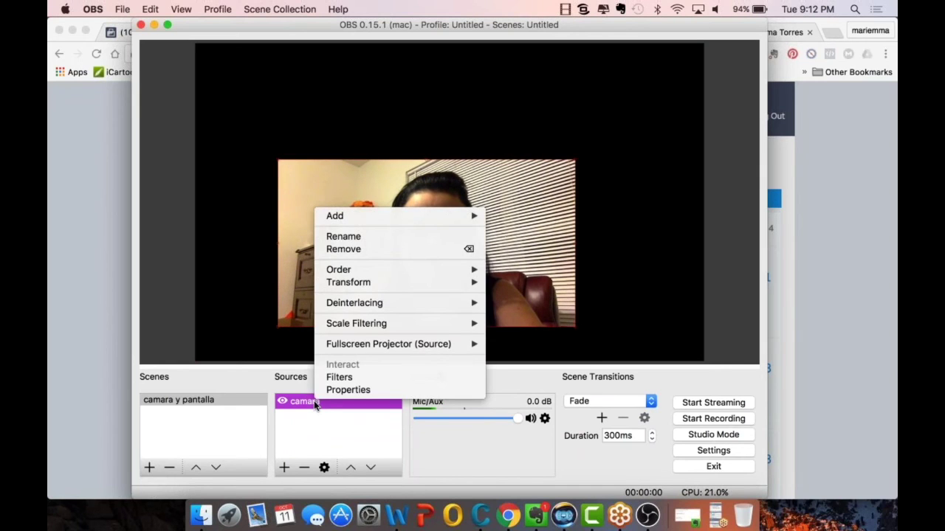
pyautogui.click(361, 251)
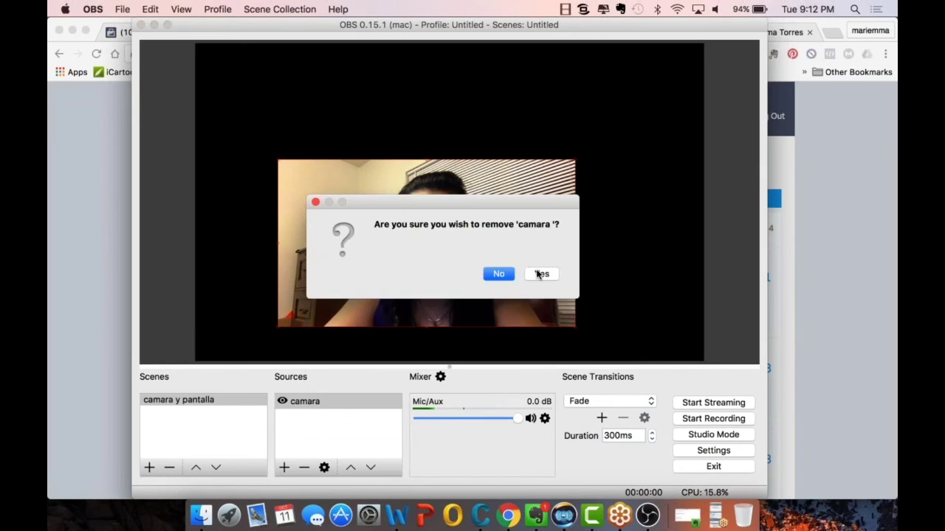
pyautogui.click(539, 273)
pyautogui.rightClick(198, 403)
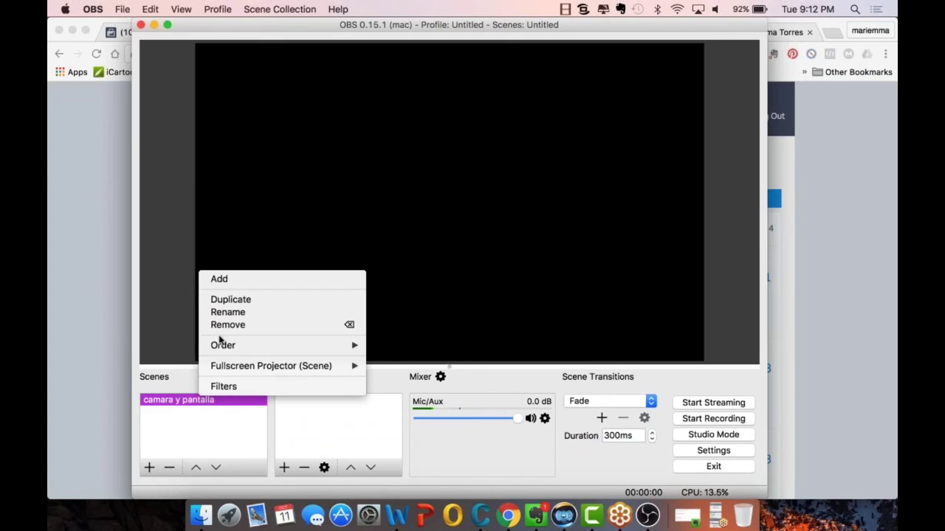
pyautogui.click(340, 320)
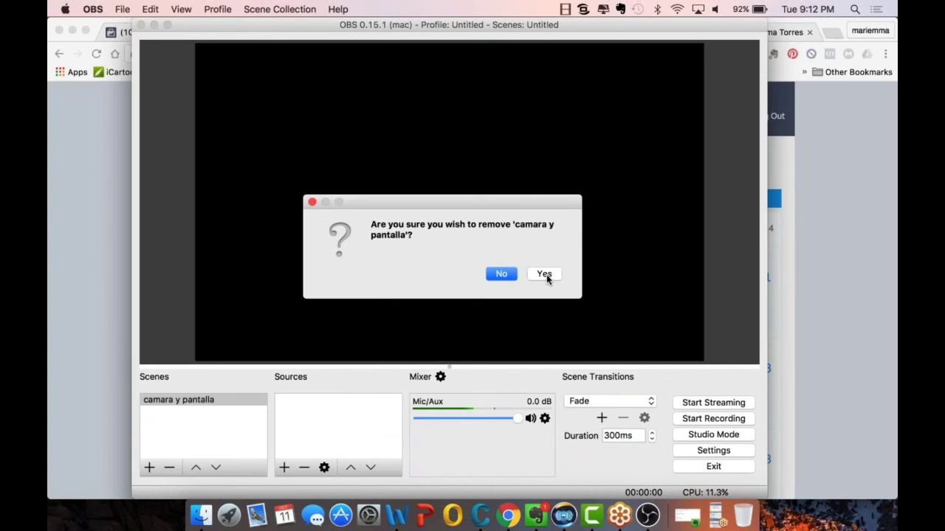
pyautogui.click(546, 274)
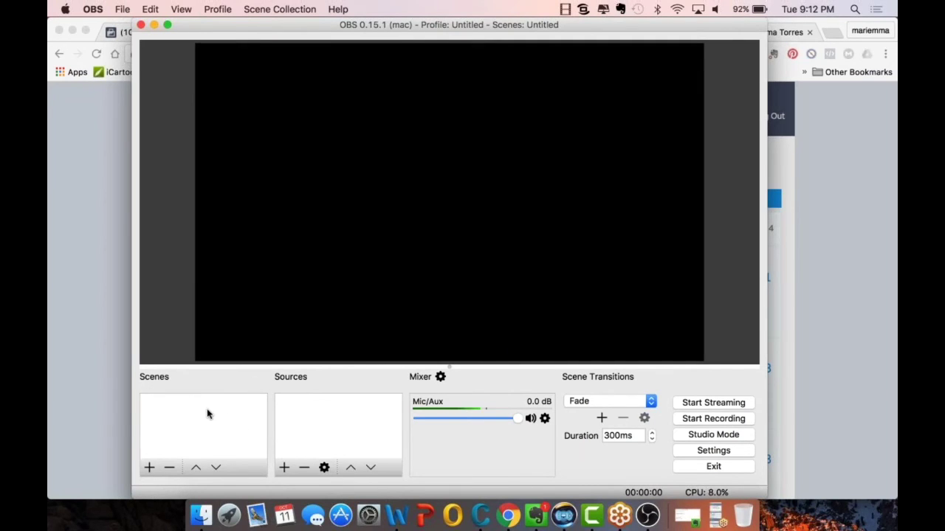
# - Create scenes 'Camara Sola' and 'Monitor solo', then start adding a source to Camara Sola
pyautogui.click(148, 468)
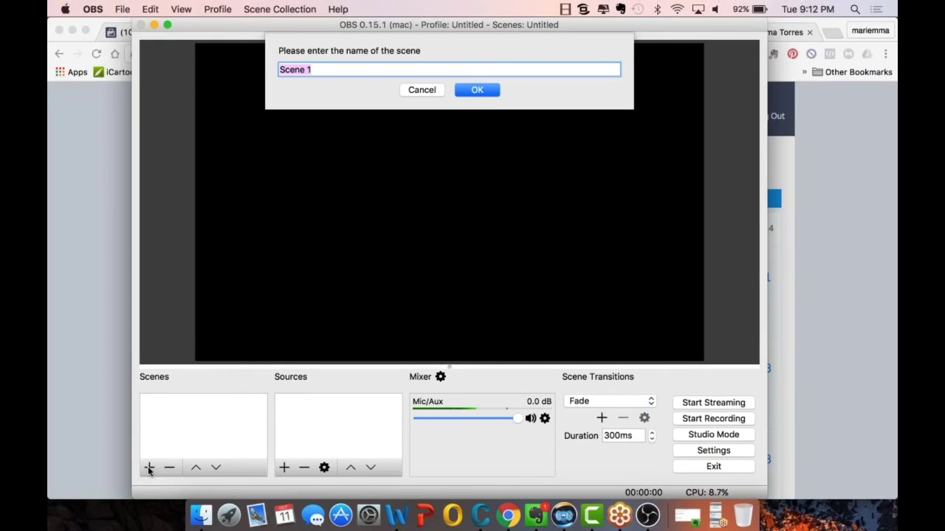
pyautogui.write('Camar')
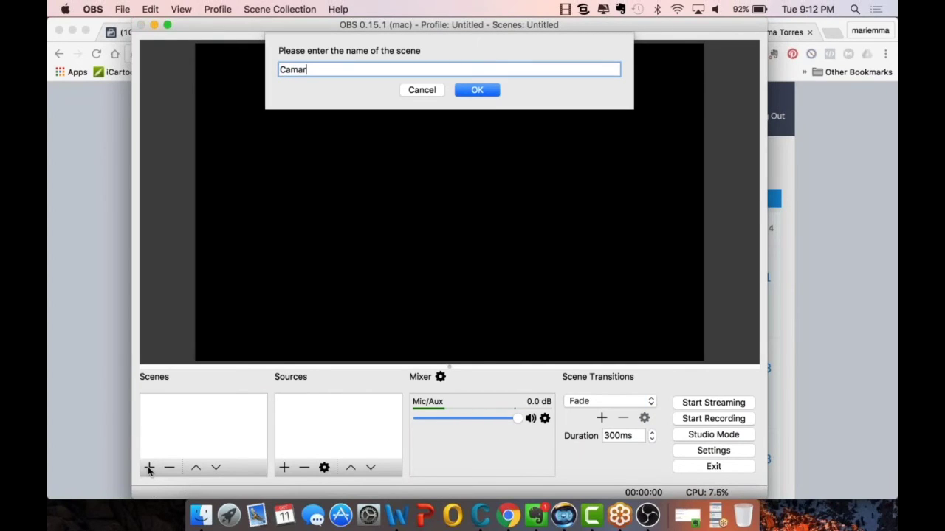
pyautogui.write('a Sola')
pyautogui.click(481, 92)
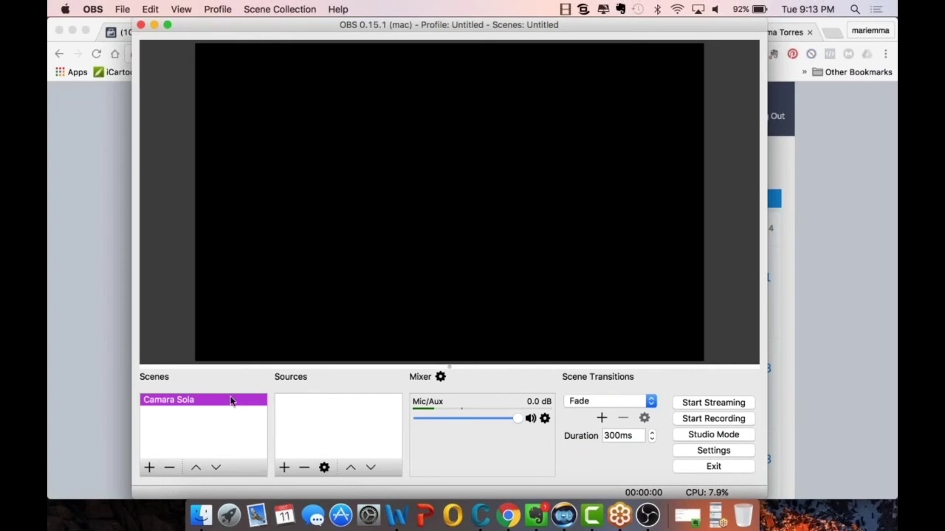
pyautogui.click(149, 467)
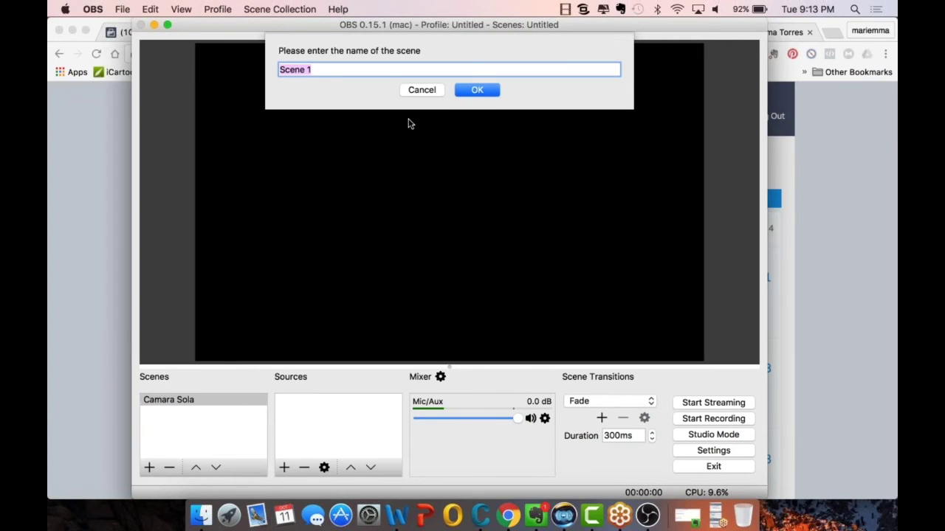
pyautogui.write('Monitor solo')
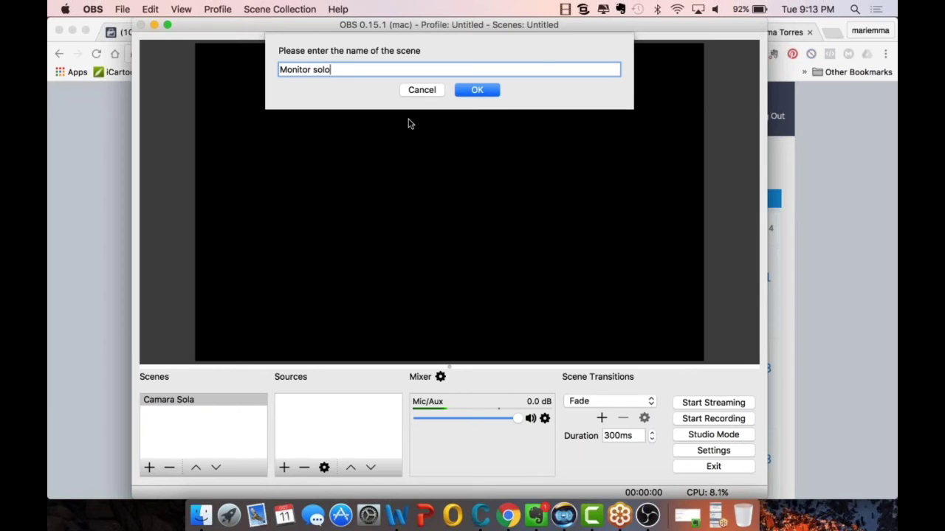
pyautogui.click(466, 91)
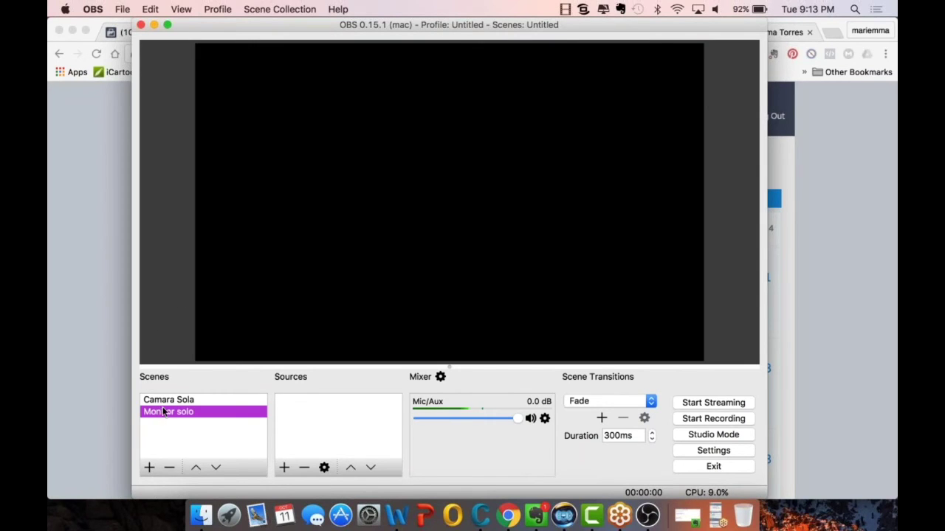
pyautogui.click(159, 400)
pyautogui.click(288, 468)
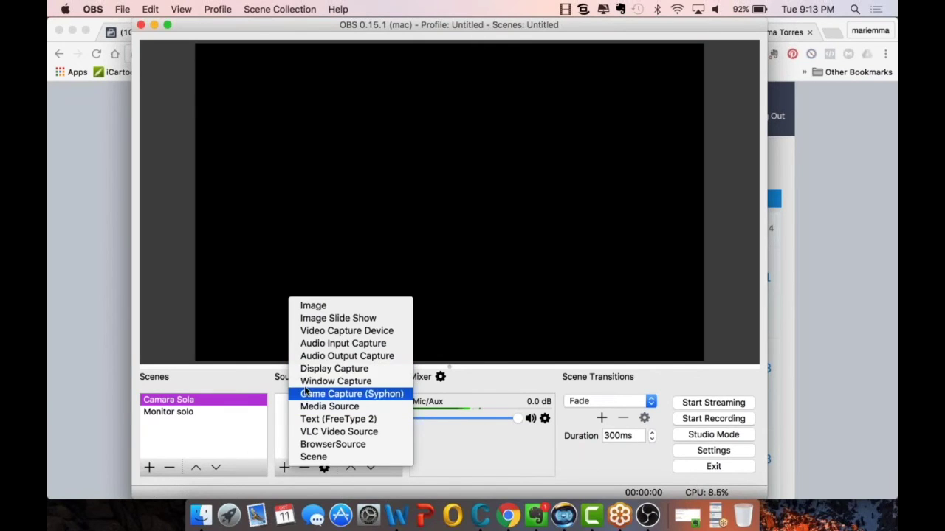
# - Add a 'Camara' video capture source using the FaceTime HD Camera at 1280x720
pyautogui.click(312, 334)
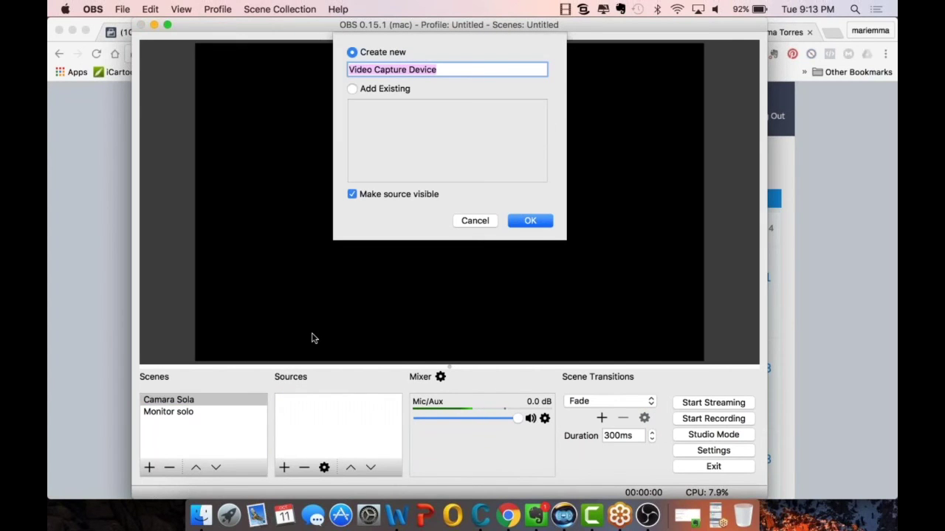
pyautogui.write('Camara')
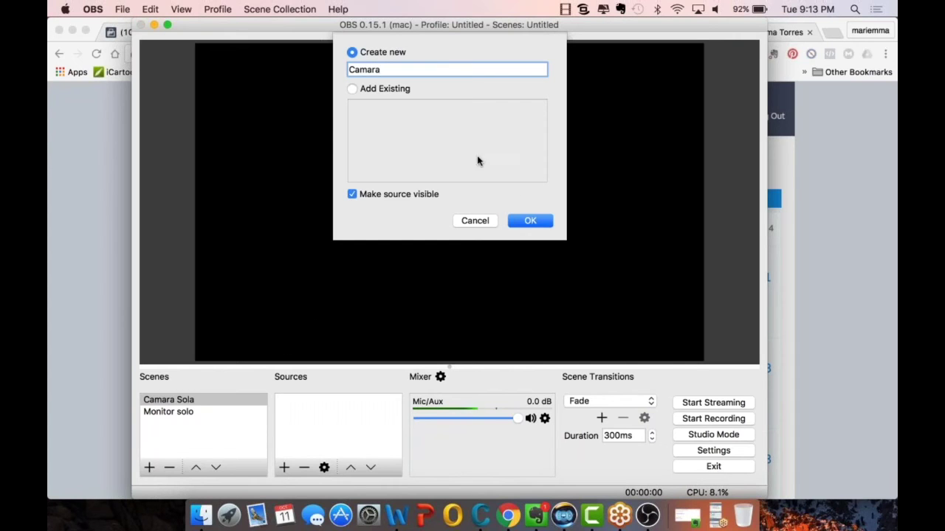
pyautogui.click(523, 218)
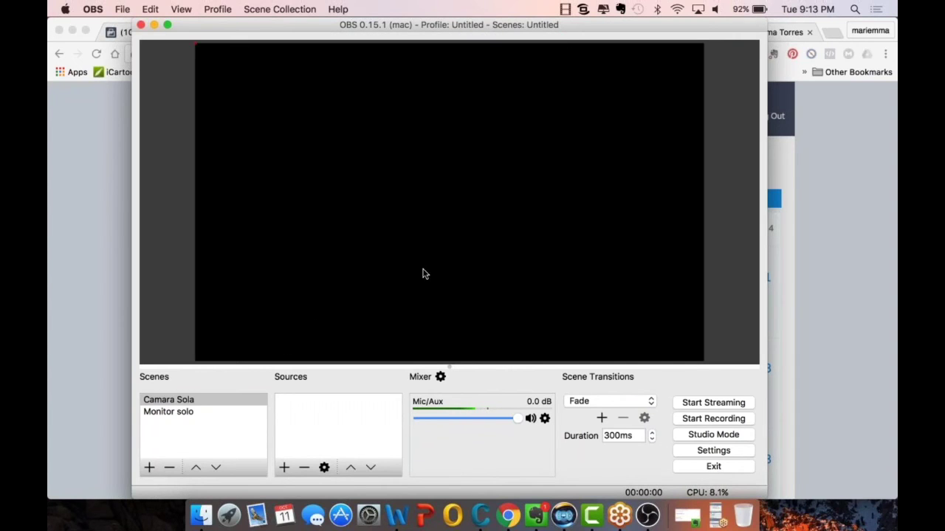
pyautogui.click(291, 338)
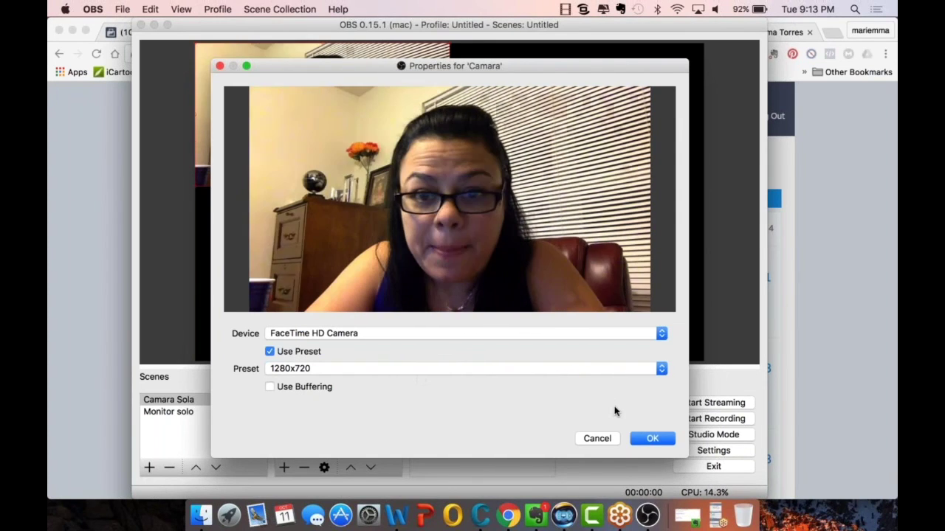
pyautogui.click(650, 438)
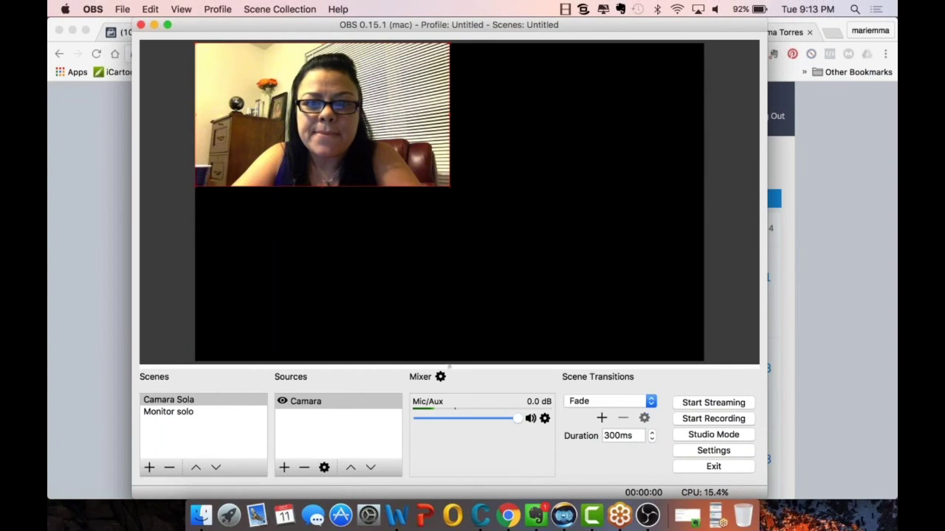
pyautogui.click(171, 412)
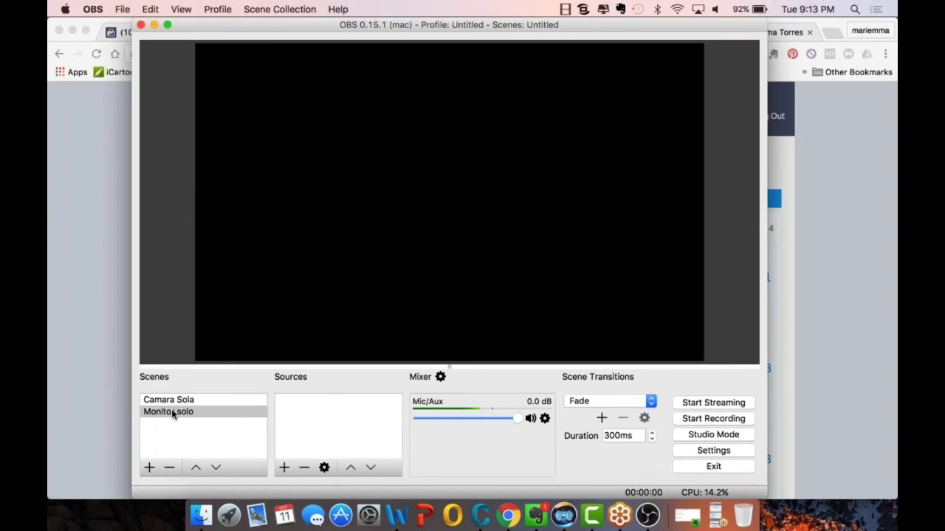
# - Add a Display Capture source named 'Monitor' to the Monitor solo scene
pyautogui.click(283, 468)
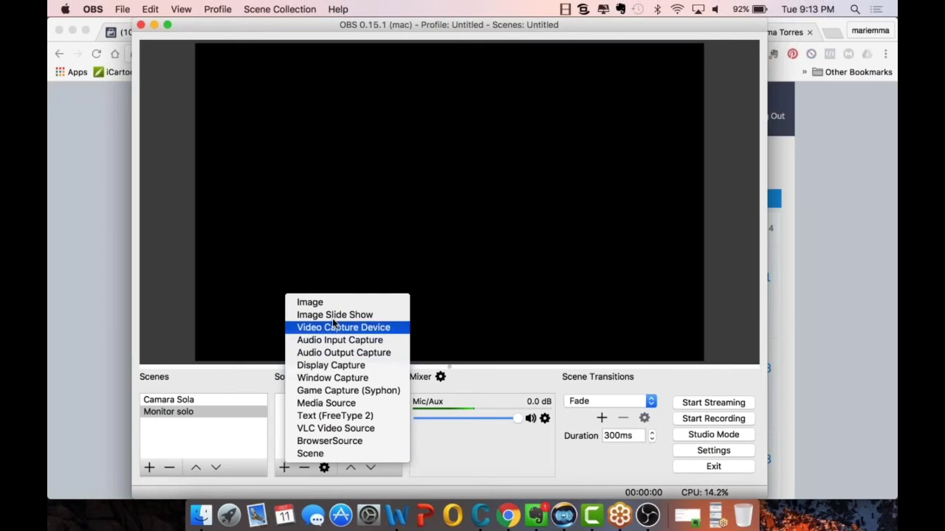
pyautogui.click(325, 367)
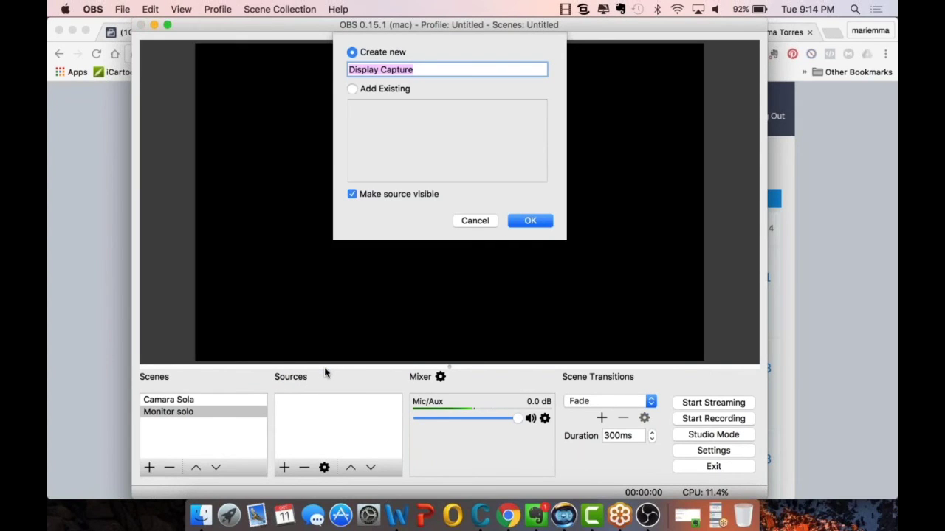
pyautogui.write('Monitor')
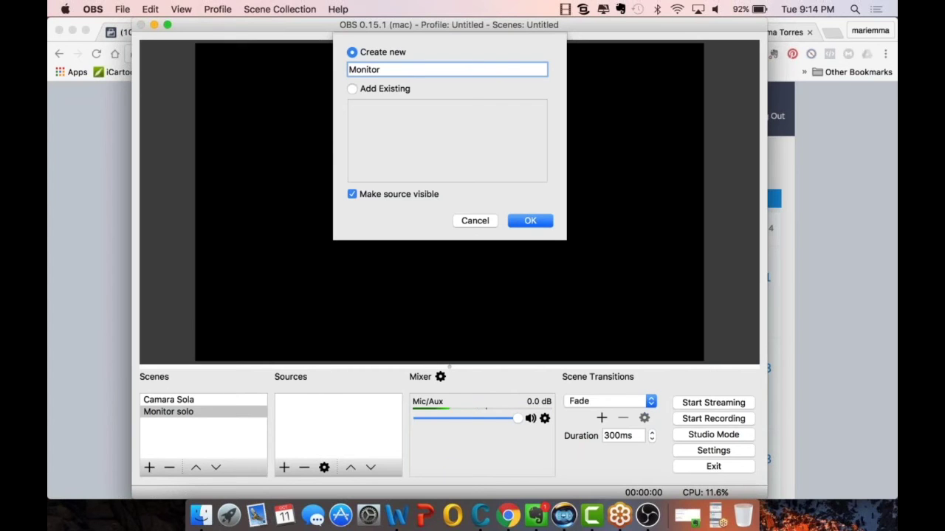
pyautogui.click(527, 222)
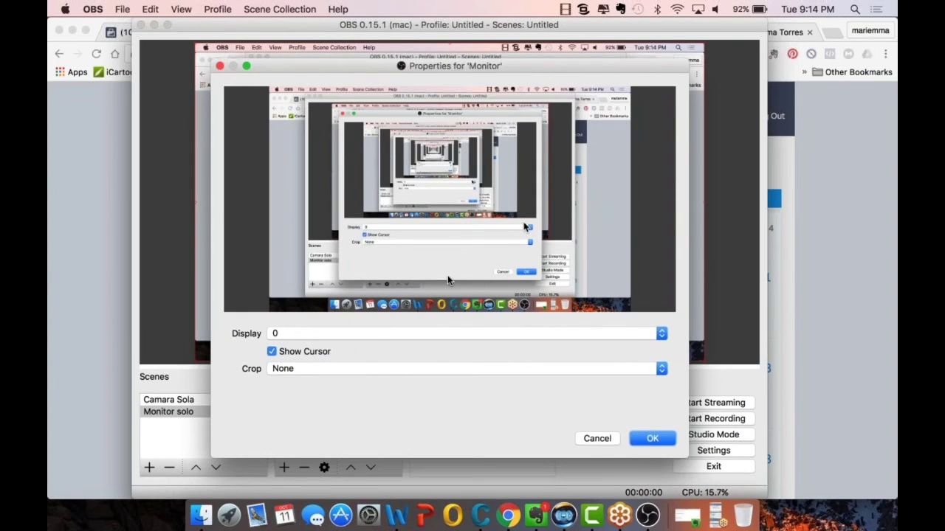
pyautogui.click(649, 440)
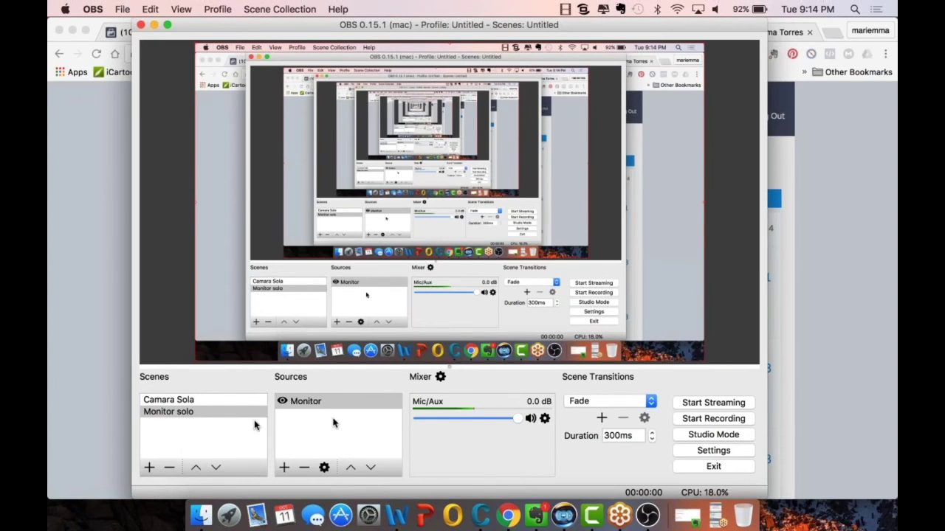
# - Switch back and forth between Camara Sola and Monitor solo to compare them
pyautogui.click(213, 402)
pyautogui.click(219, 412)
pyautogui.click(240, 399)
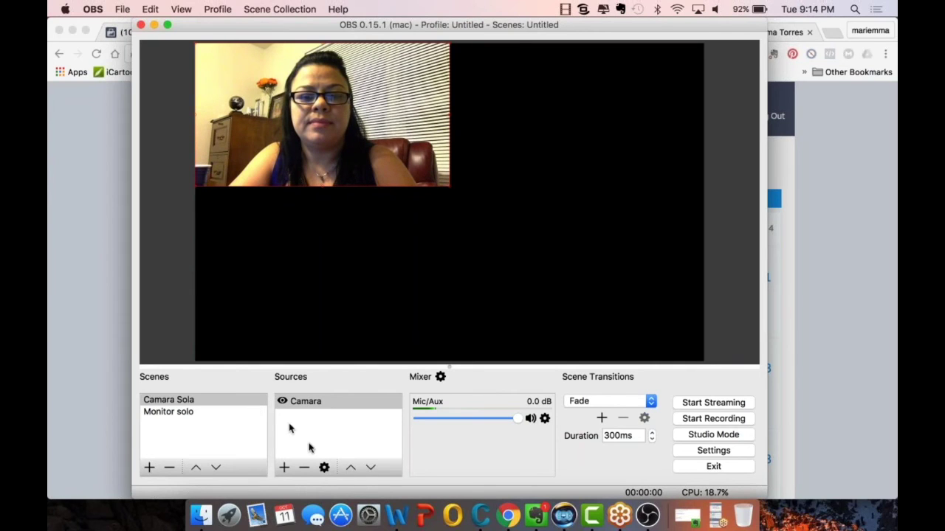
pyautogui.click(247, 417)
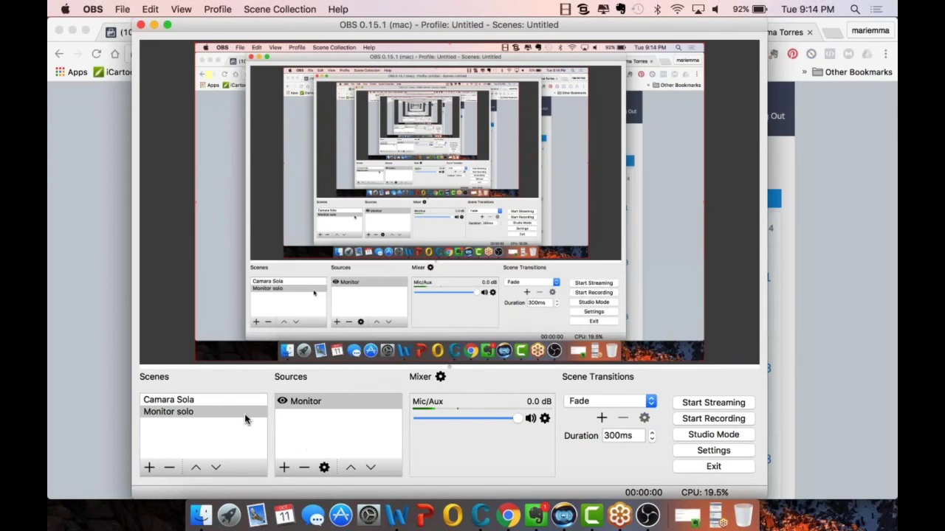
# - Add a 'camara2' FaceTime HD Camera source and drag it toward the canvas centre
pyautogui.click(283, 470)
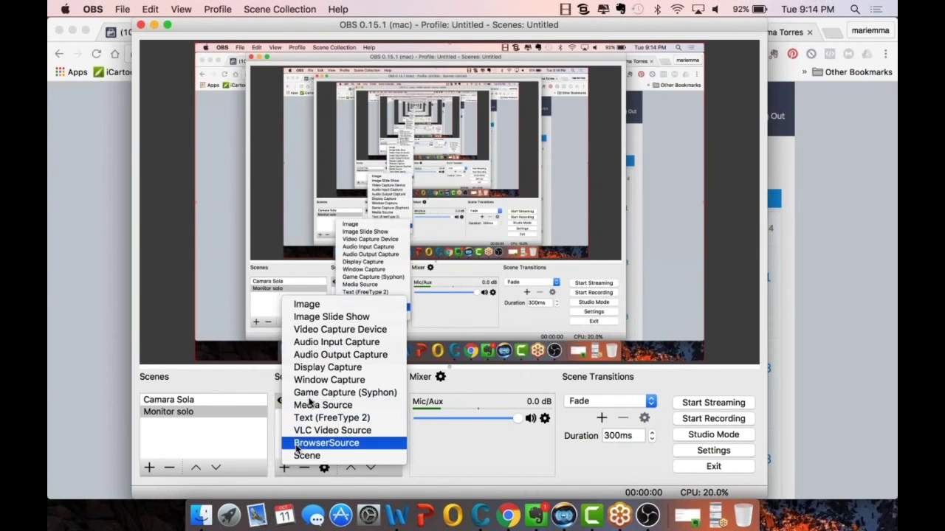
pyautogui.click(323, 330)
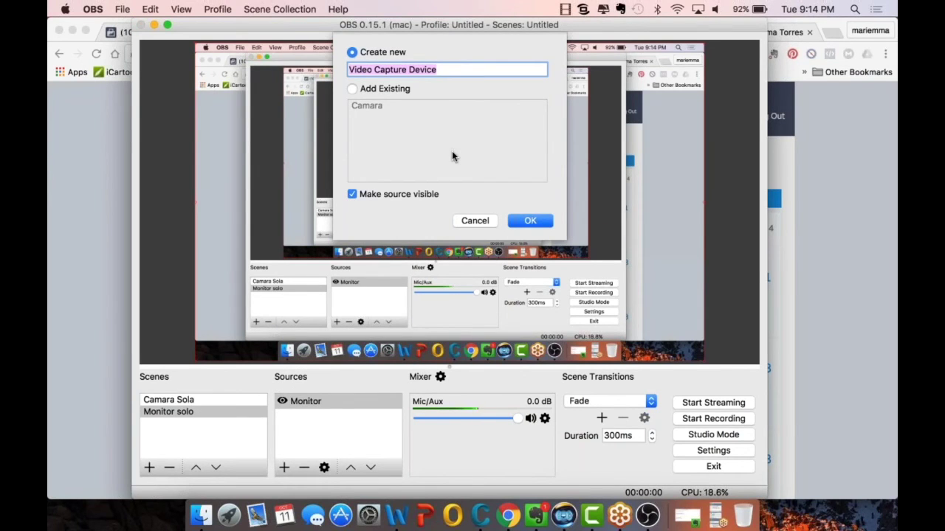
pyautogui.write('ca')
pyautogui.press('BackSpace')
pyautogui.write('amara2')
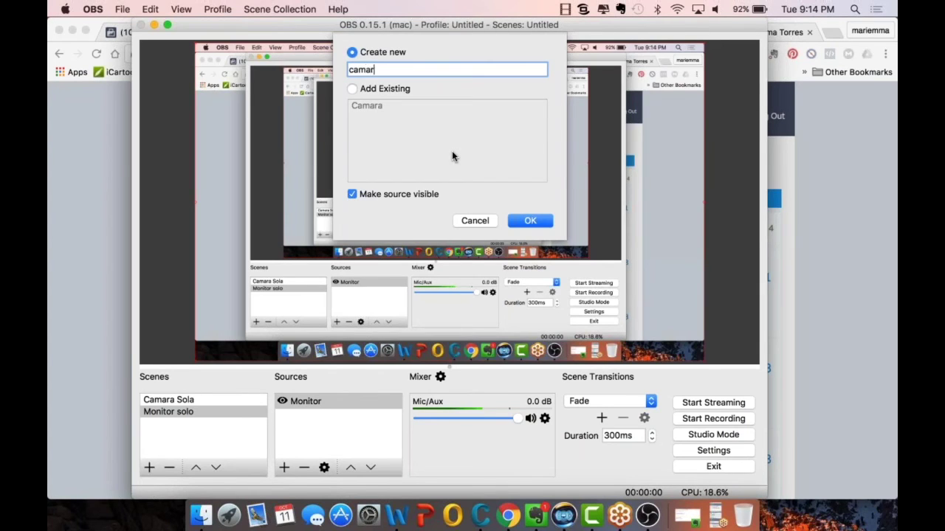
pyautogui.click(531, 219)
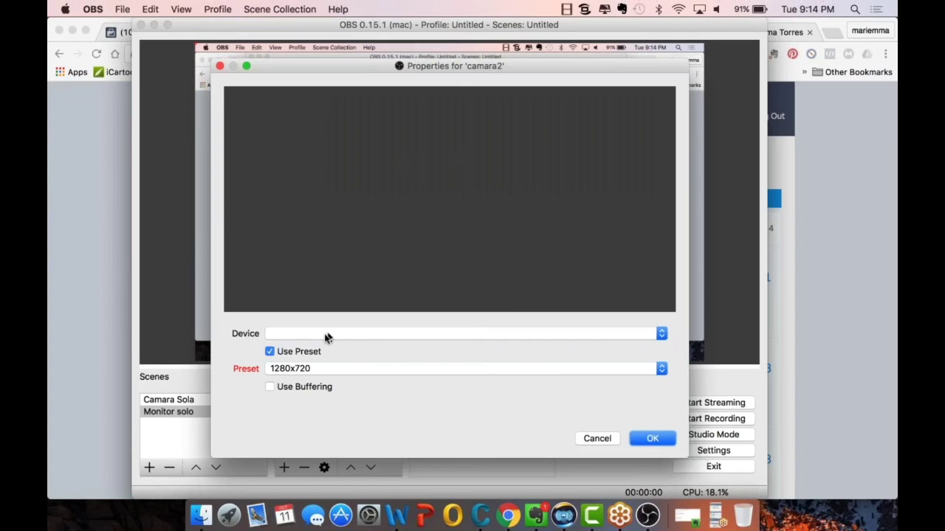
pyautogui.click(327, 336)
pyautogui.click(335, 347)
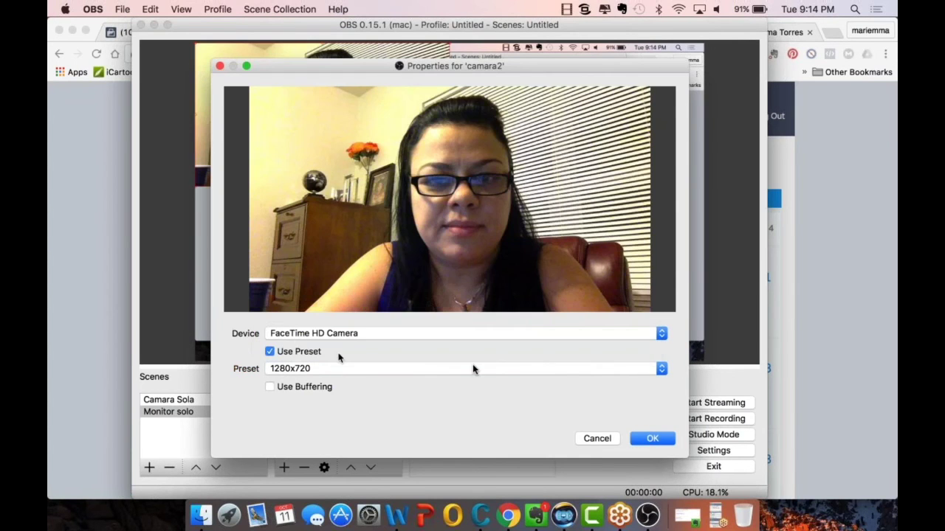
pyautogui.click(640, 435)
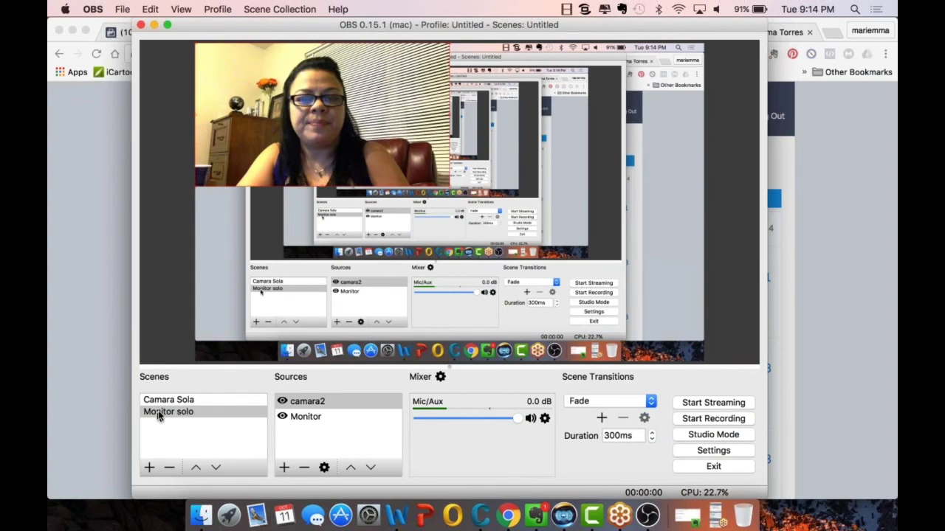
pyautogui.moveTo(312, 163); pyautogui.dragTo(477, 260)
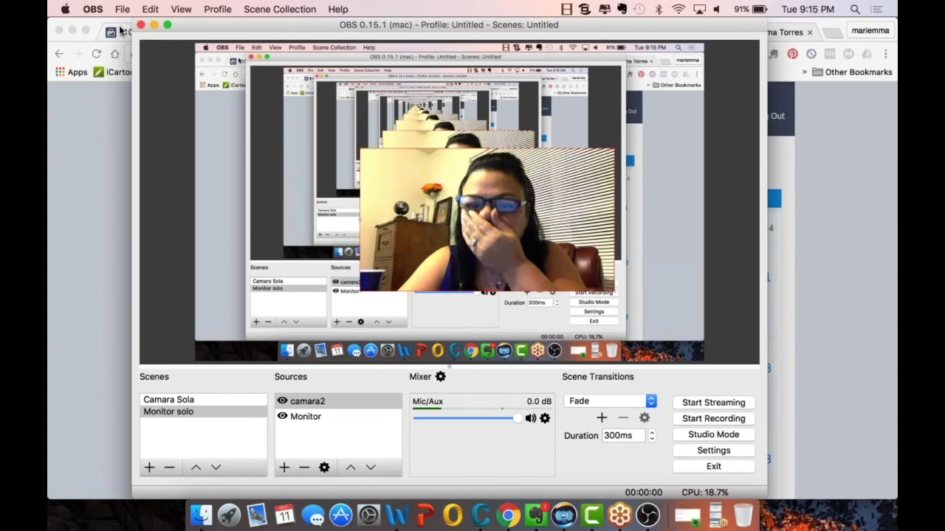
# - Quit OBS Studio and relaunch it from Launchpad
pyautogui.click(140, 25)
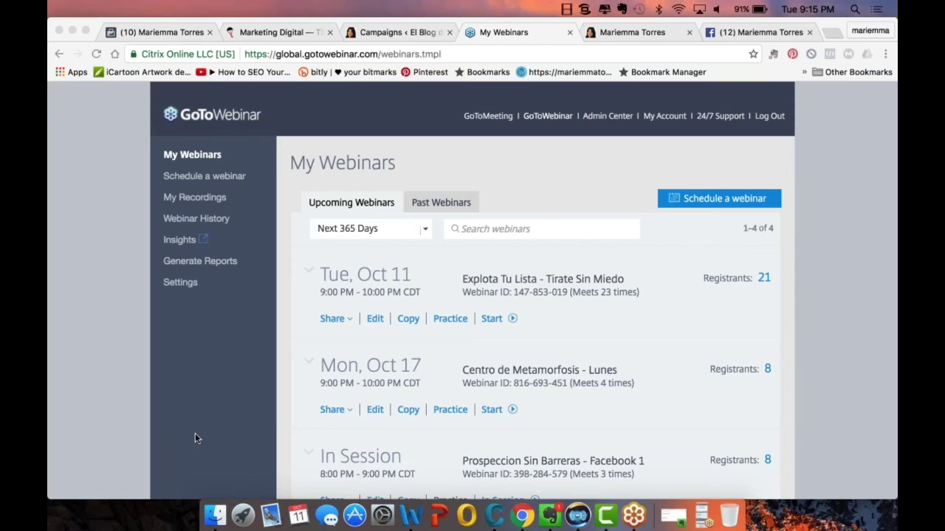
pyautogui.click(243, 496)
pyautogui.click(782, 332)
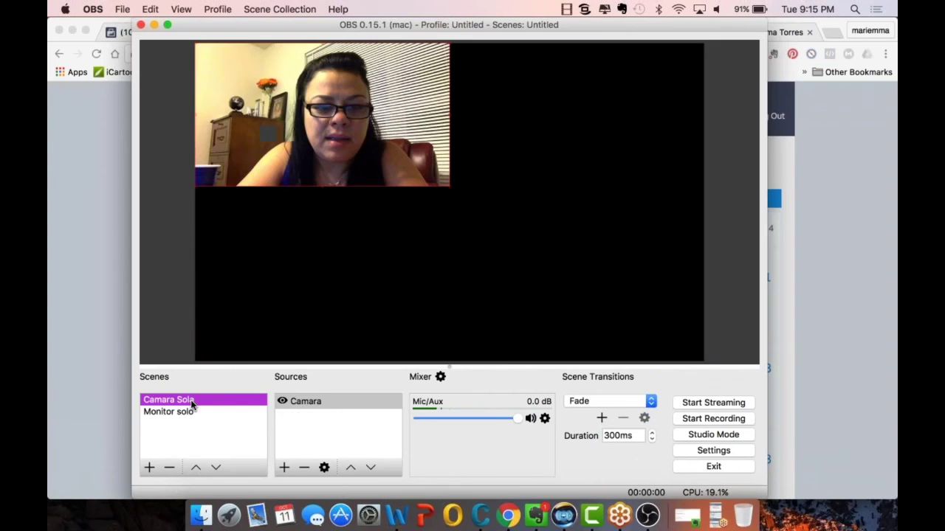
# - Remove the Camara Sola scene and confirm the deletion
pyautogui.click(191, 399)
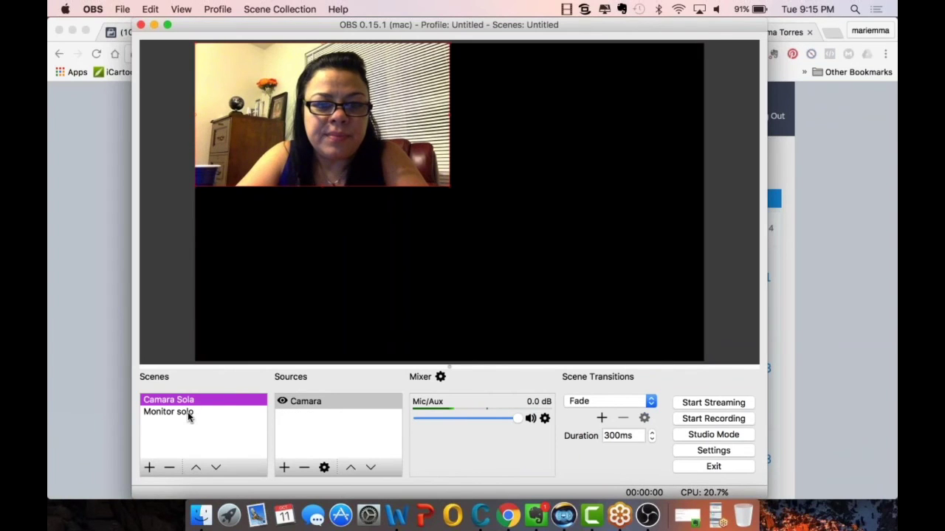
pyautogui.click(188, 412)
pyautogui.click(191, 400)
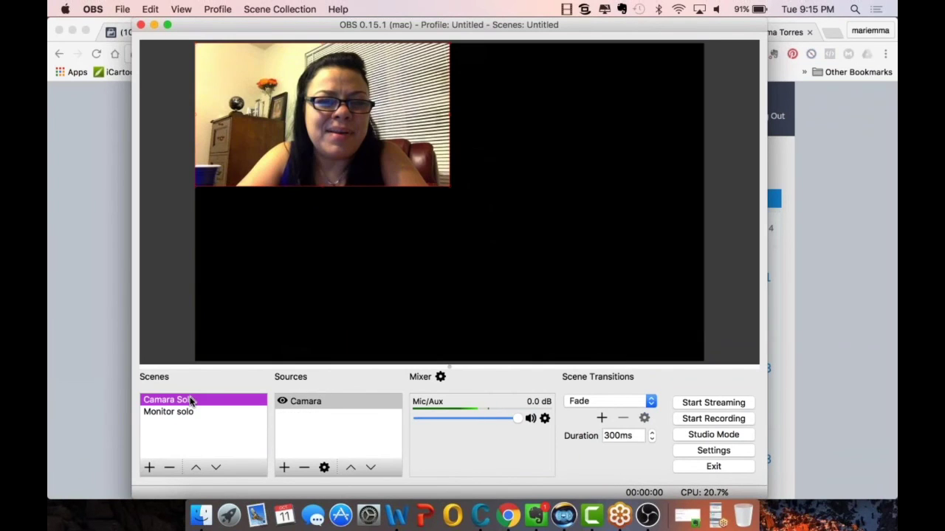
pyautogui.rightClick(190, 399)
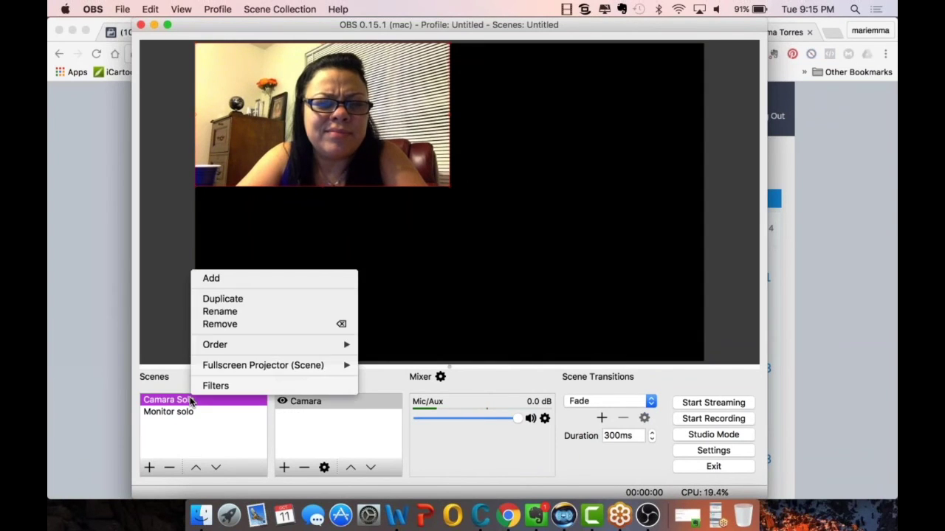
pyautogui.click(221, 324)
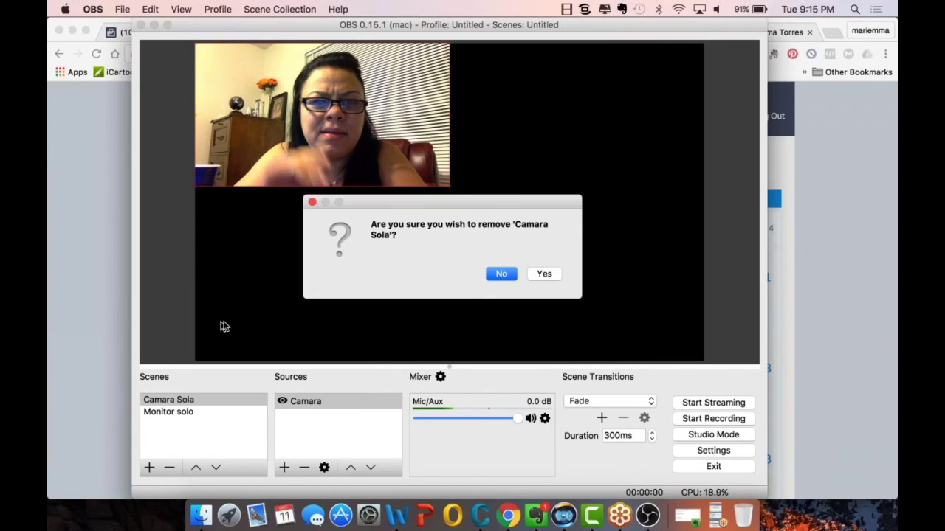
pyautogui.click(544, 274)
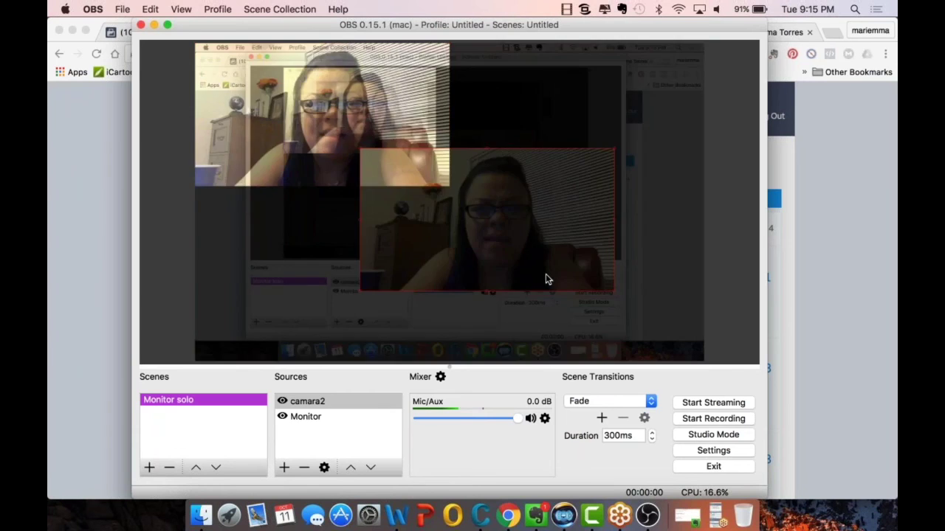
# - Rename Monitor solo to 'facebook live setting' and select its camara2 image in the preview
pyautogui.rightClick(200, 404)
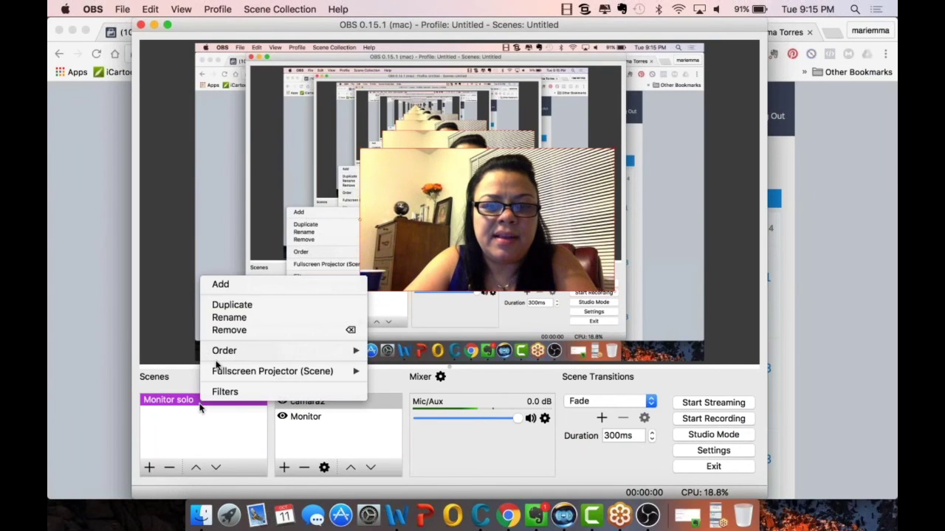
pyautogui.moveTo(217, 373)
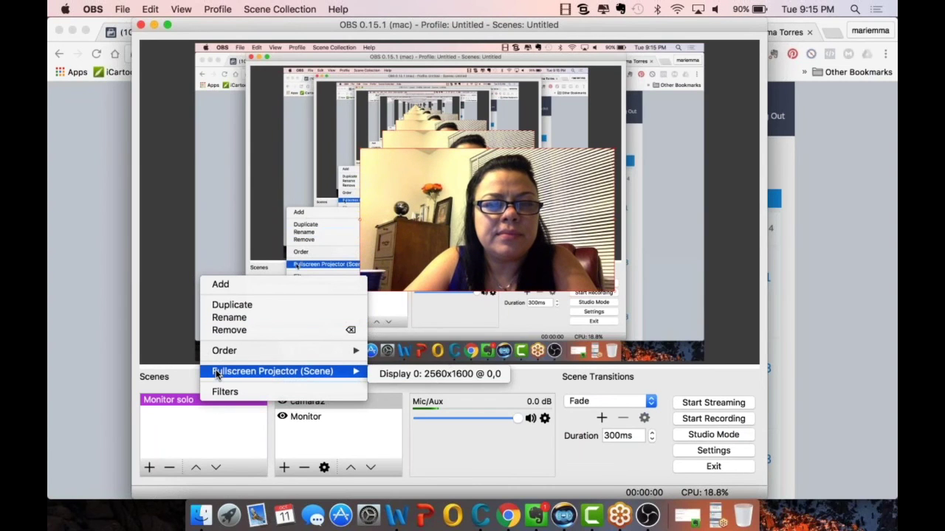
pyautogui.click(225, 319)
pyautogui.press('BackSpace')
pyautogui.press('BackSpace')
pyautogui.press('BackSpace')
pyautogui.press('BackSpace')
pyautogui.press('BackSpace')
pyautogui.press('BackSpace')
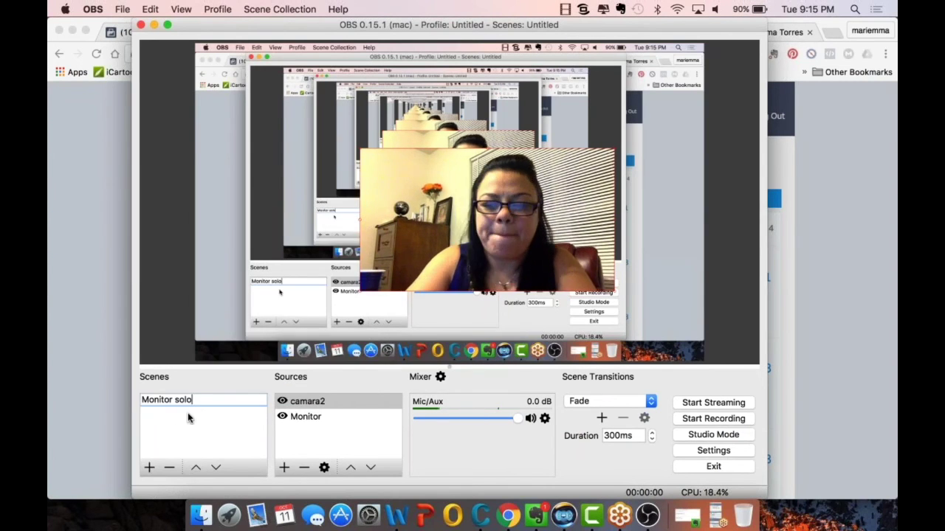
pyautogui.press('BackSpace')
pyautogui.press('BackSpace')
pyautogui.press('BackSpace')
pyautogui.press('BackSpace')
pyautogui.press('BackSpace')
pyautogui.press('BackSpace')
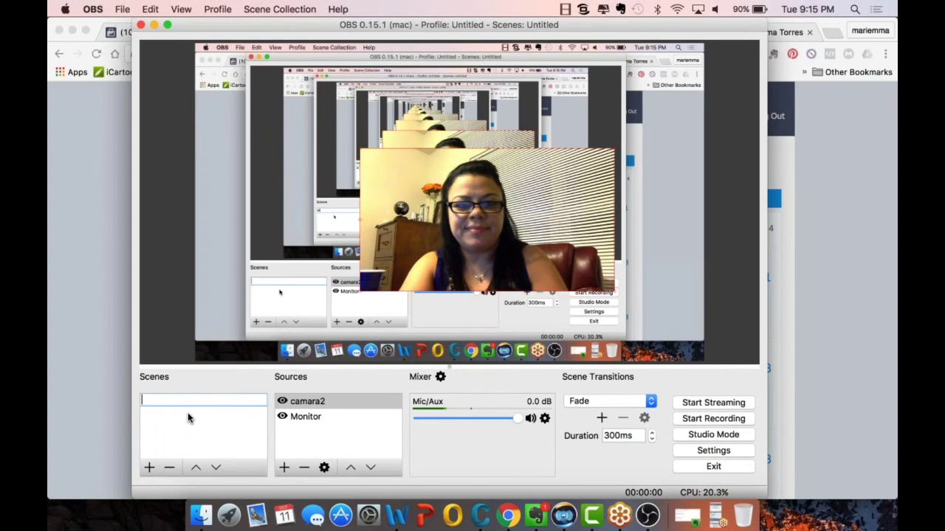
pyautogui.write('faceboo')
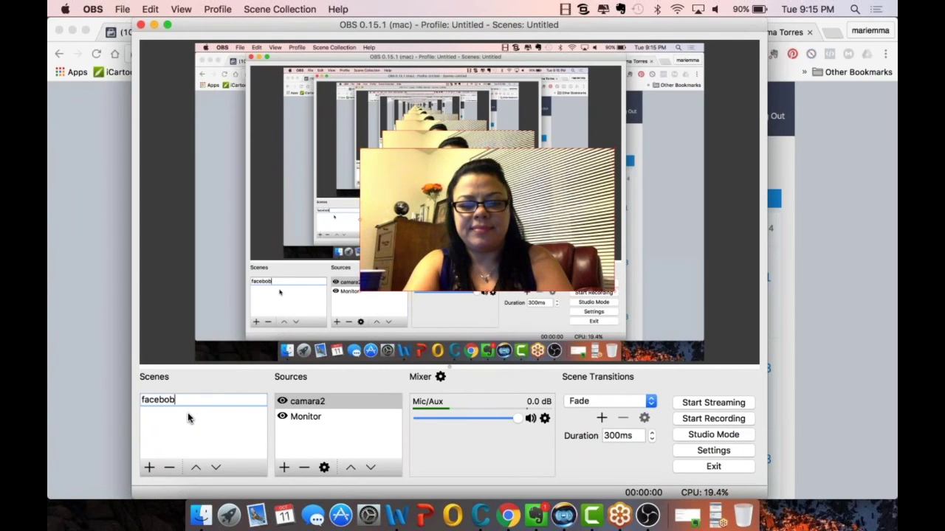
pyautogui.write('k ')
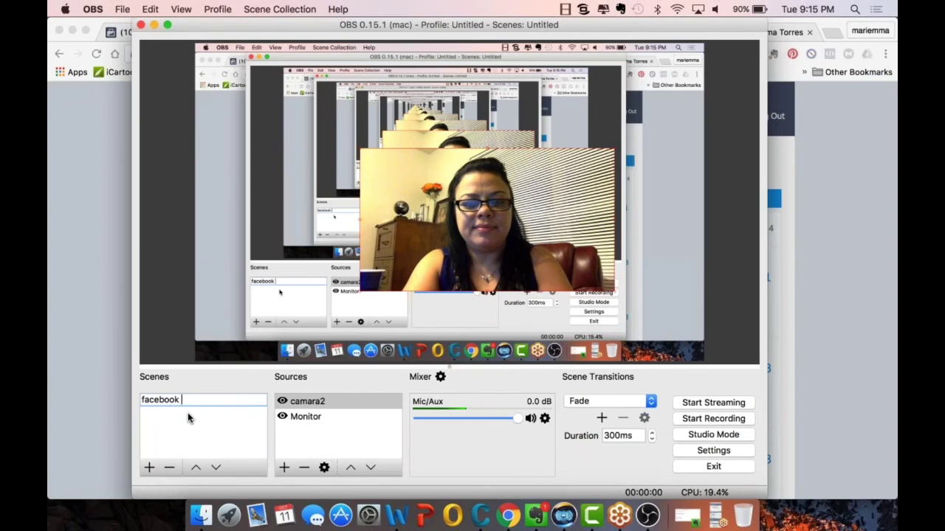
pyautogui.write('live setting')
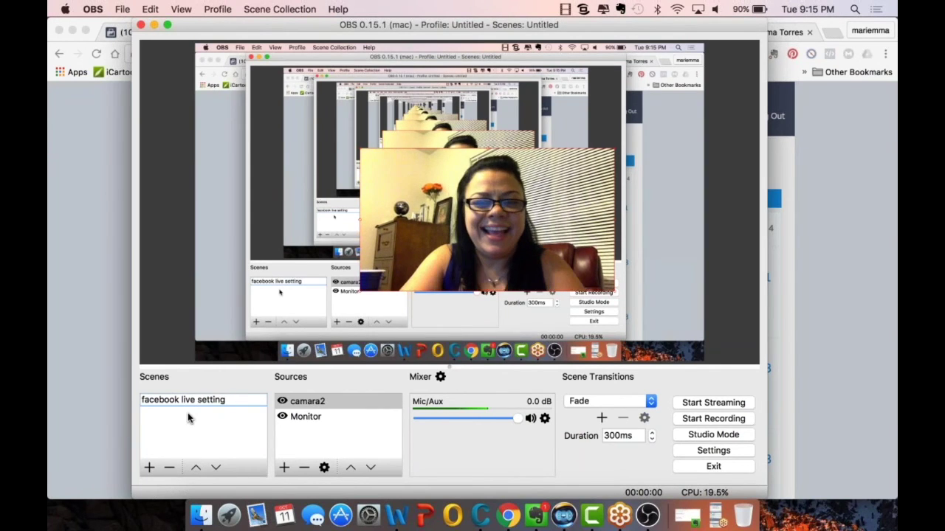
pyautogui.press('Return')
pyautogui.click(213, 401)
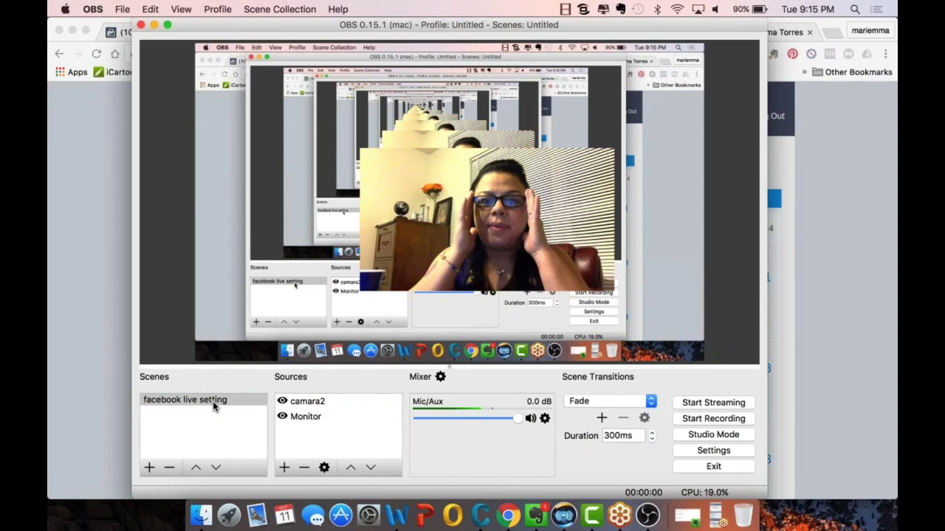
pyautogui.click(440, 268)
# - Nudge the camara2 image into place, then bring the Chrome webinar page forward
pyautogui.moveTo(440, 268); pyautogui.dragTo(500, 241)
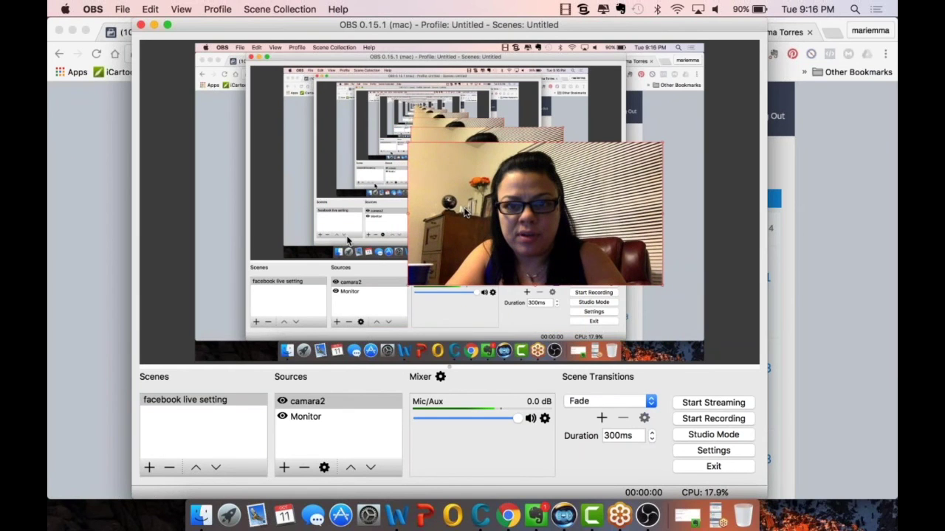
pyautogui.moveTo(472, 212); pyautogui.dragTo(432, 231)
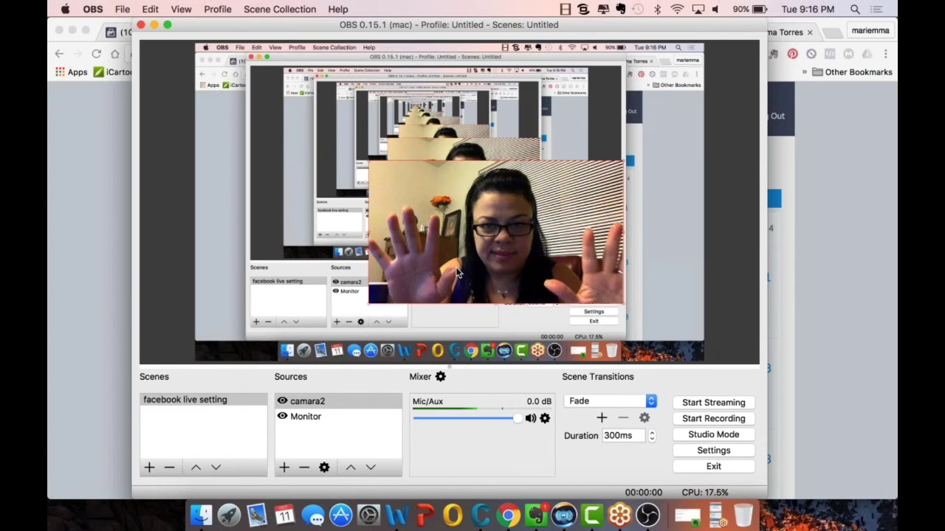
pyautogui.click(92, 157)
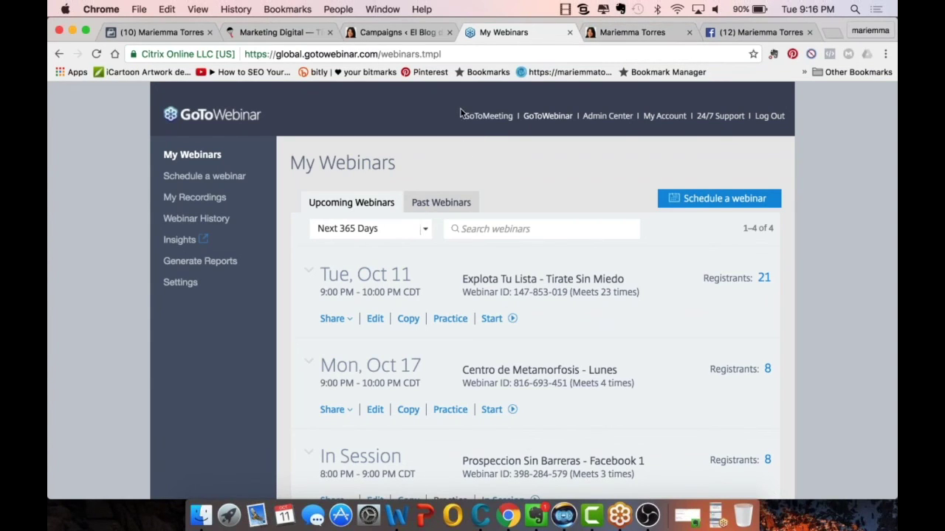
# - Close the blog tab and enlarged photo, then log out of the current Facebook account
pyautogui.click(624, 33)
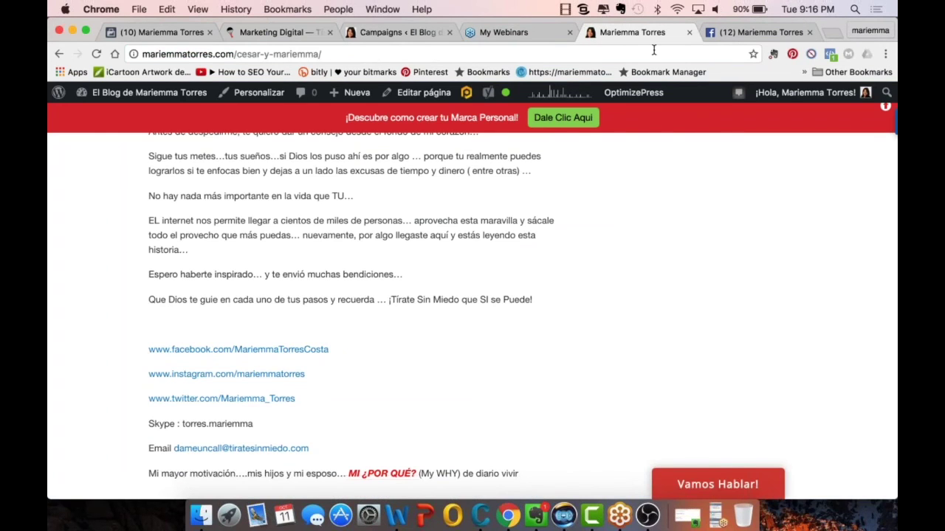
pyautogui.click(689, 32)
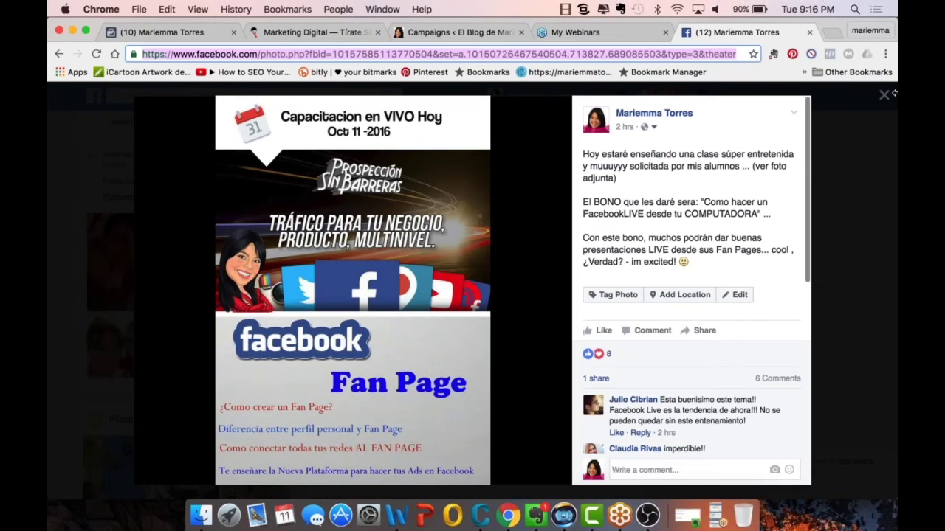
pyautogui.click(885, 96)
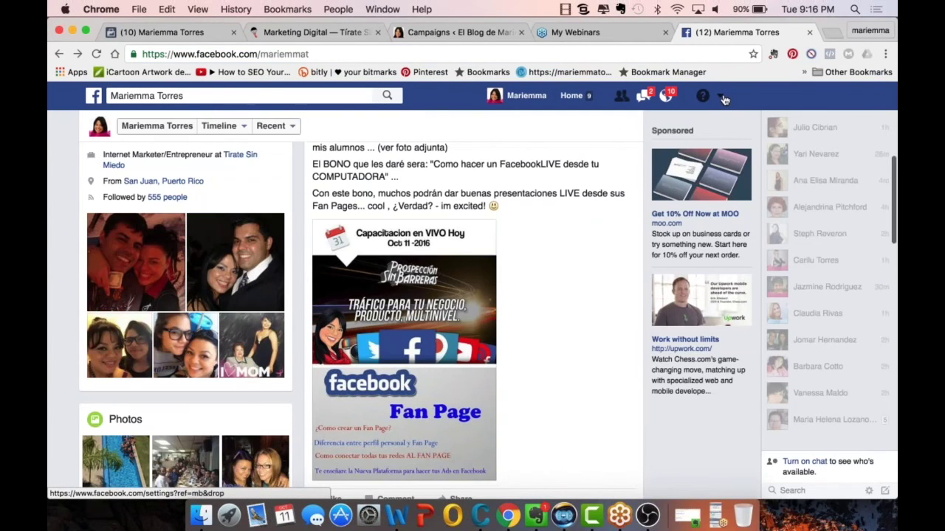
pyautogui.click(724, 100)
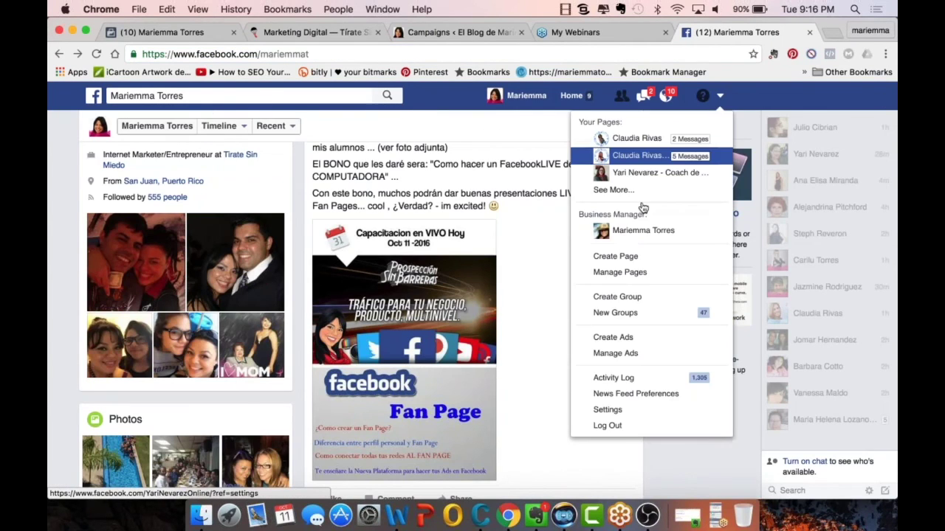
pyautogui.click(609, 425)
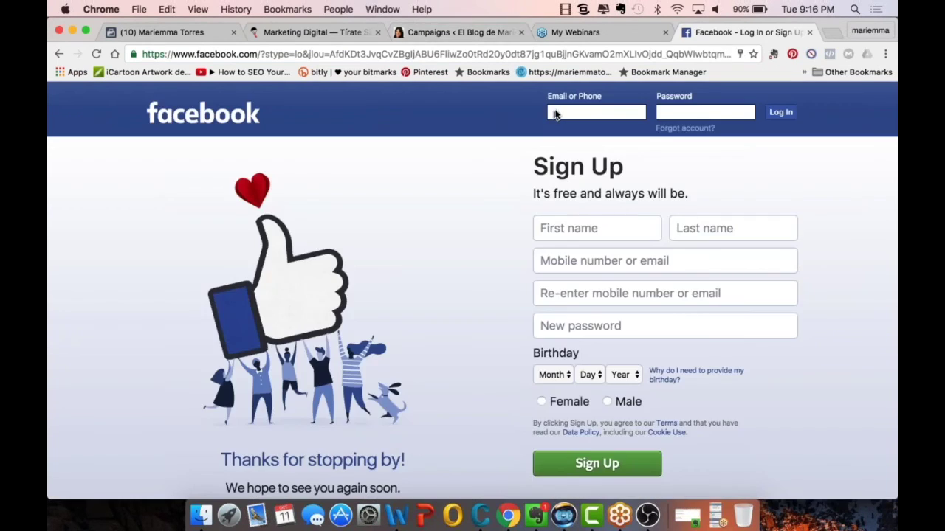
# - Sign in with the other saved e-mail, retyping the account password after the first attempt fails
pyautogui.click(556, 113)
pyautogui.click(565, 146)
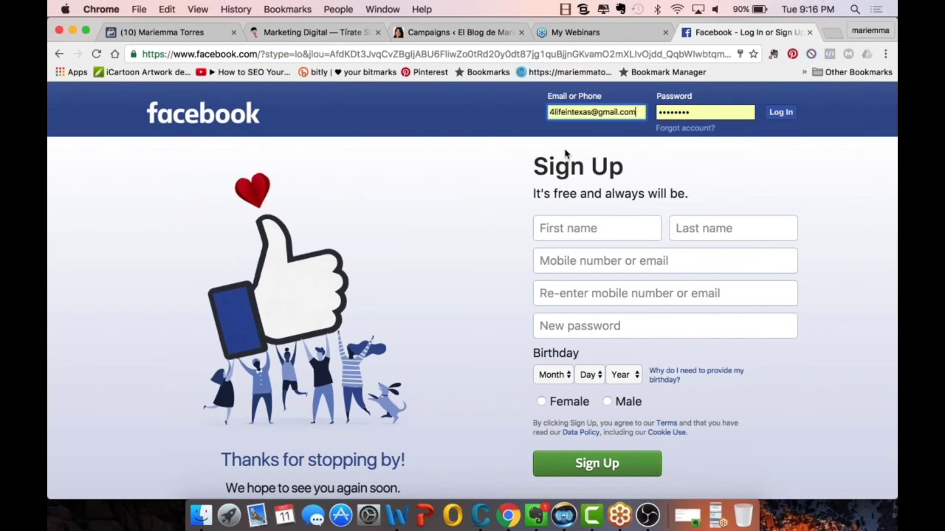
pyautogui.click(774, 119)
pyautogui.click(777, 116)
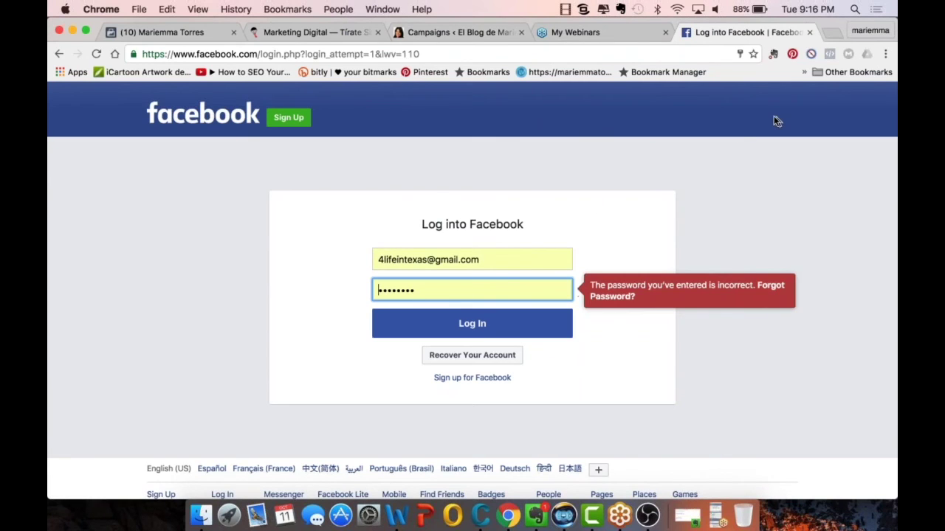
pyautogui.click(456, 330)
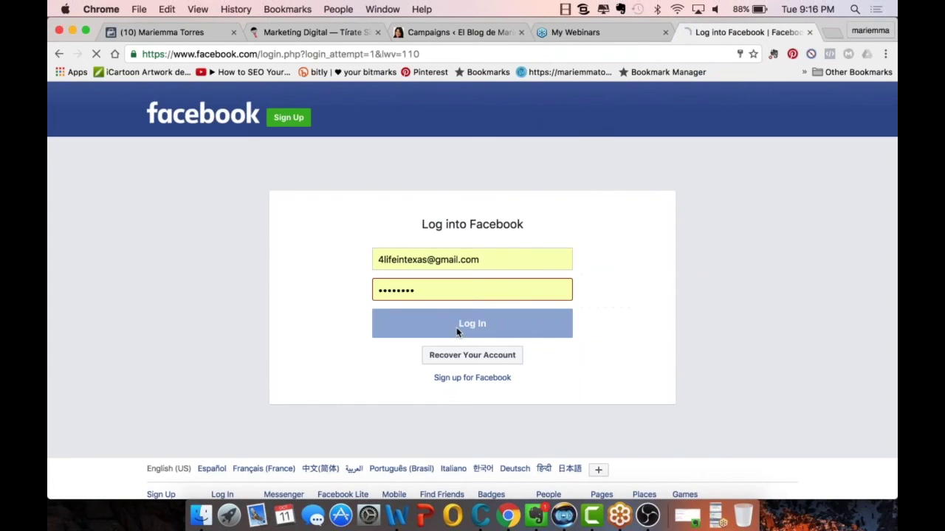
pyautogui.click(459, 288)
pyautogui.press('BackSpace')
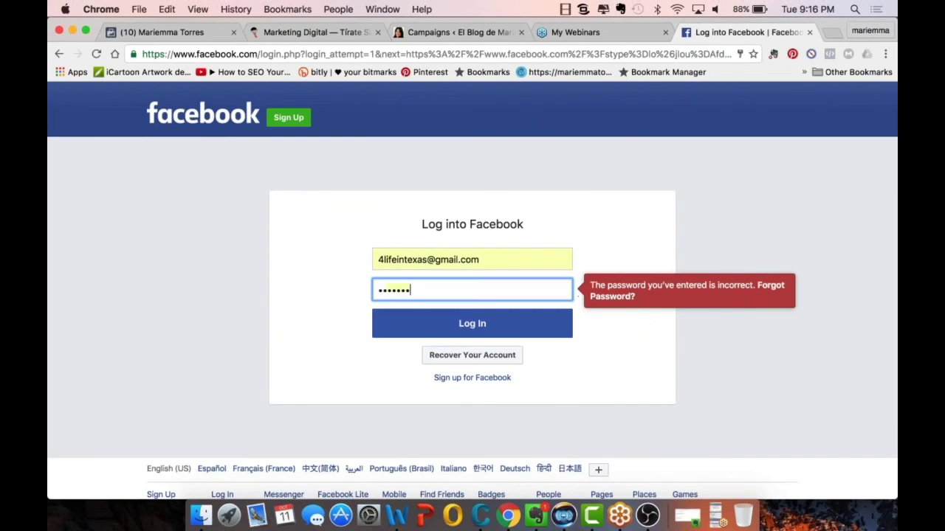
pyautogui.press('BackSpace')
pyautogui.press('BackSpace')
pyautogui.press('BackSpace')
pyautogui.press('BackSpace')
pyautogui.press('BackSpace')
pyautogui.press('BackSpace')
pyautogui.press('BackSpace')
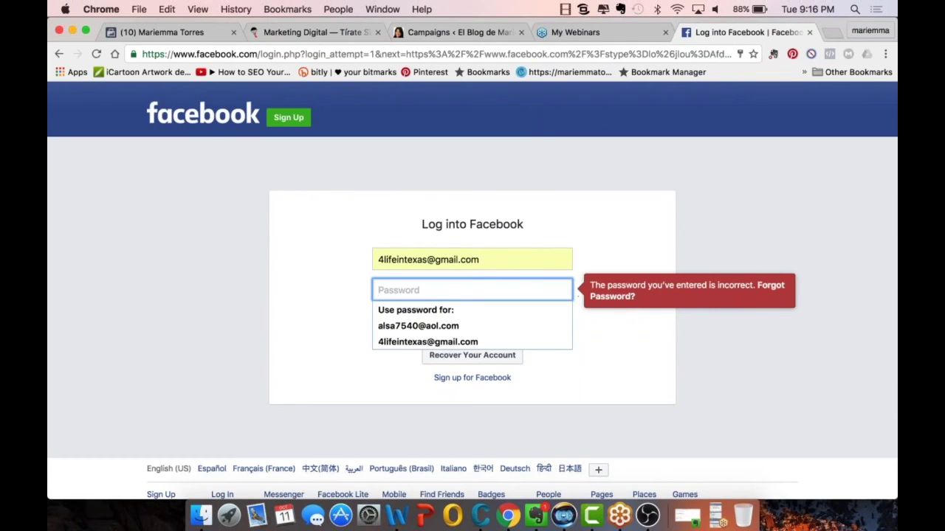
pyautogui.write('•')
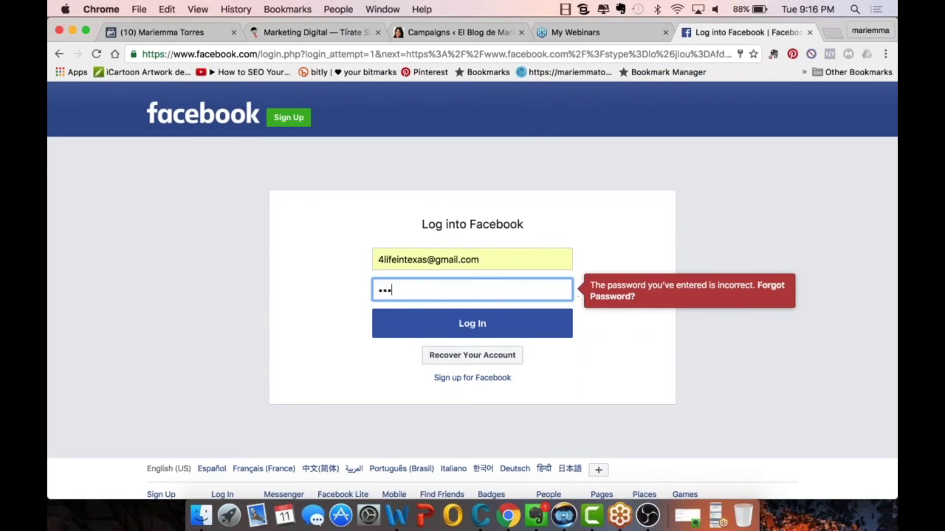
pyautogui.write('••')
pyautogui.press('Return')
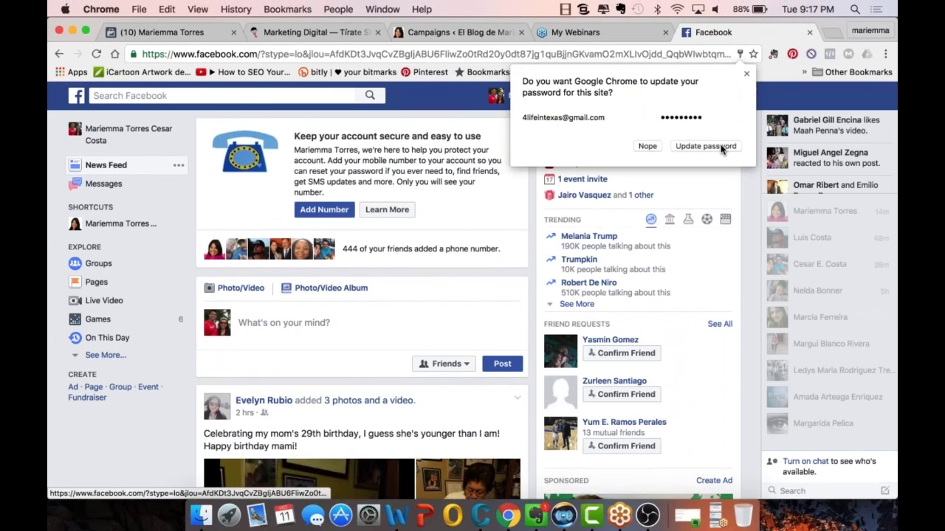
# - Save the updated password in Chrome, open the first managed fan Page, and show its Publishing Tools
pyautogui.click(722, 148)
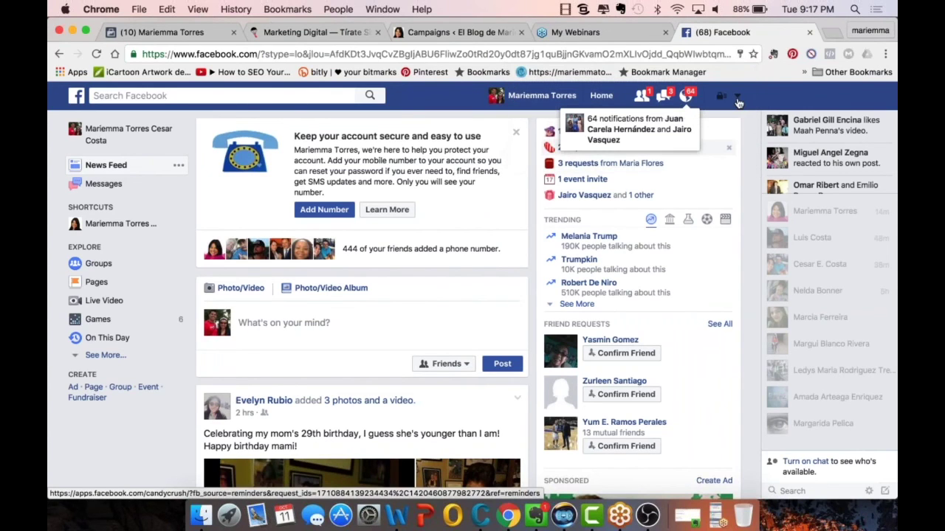
pyautogui.click(737, 98)
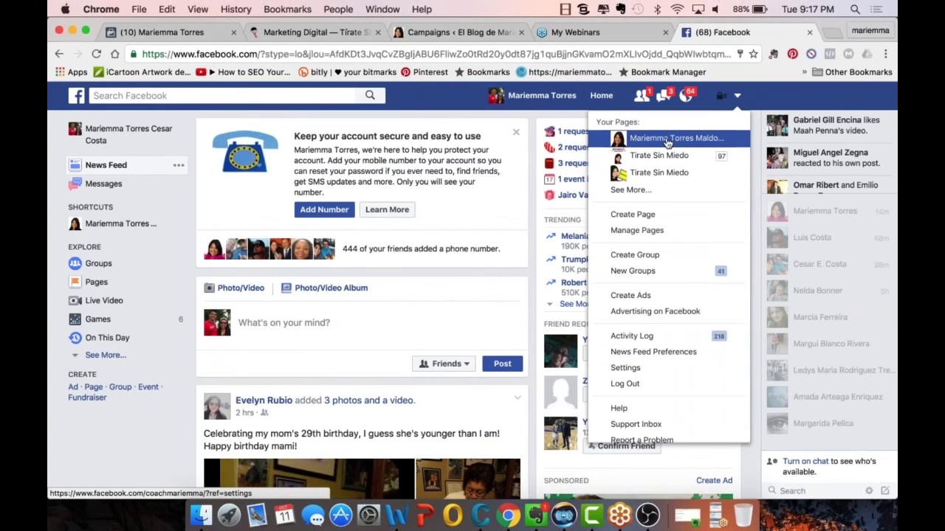
pyautogui.click(668, 140)
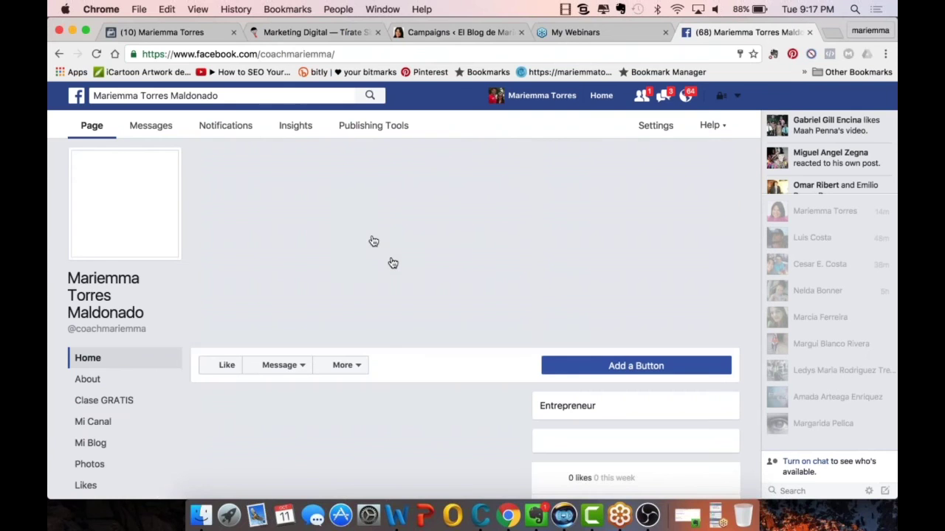
pyautogui.click(378, 128)
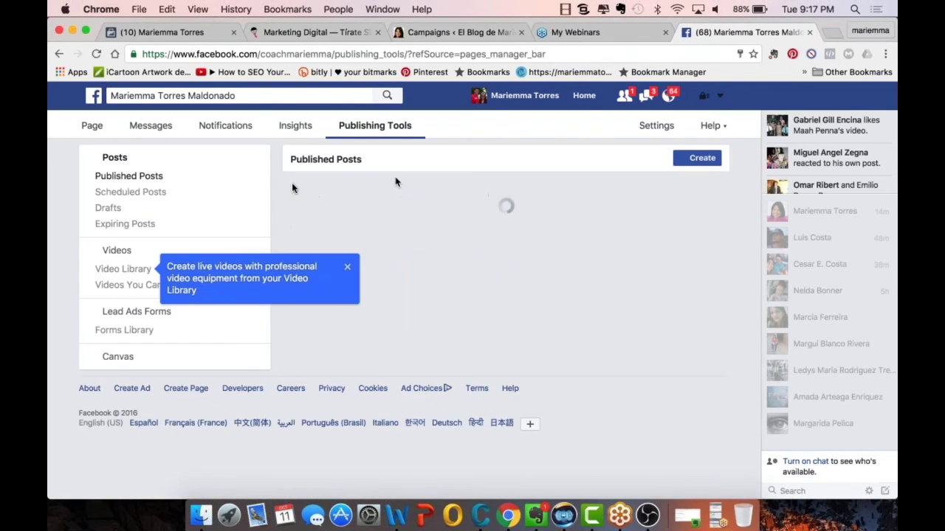
# - Create a new live video from Videos > Video Library and copy its stream key for OBS
pyautogui.click(122, 252)
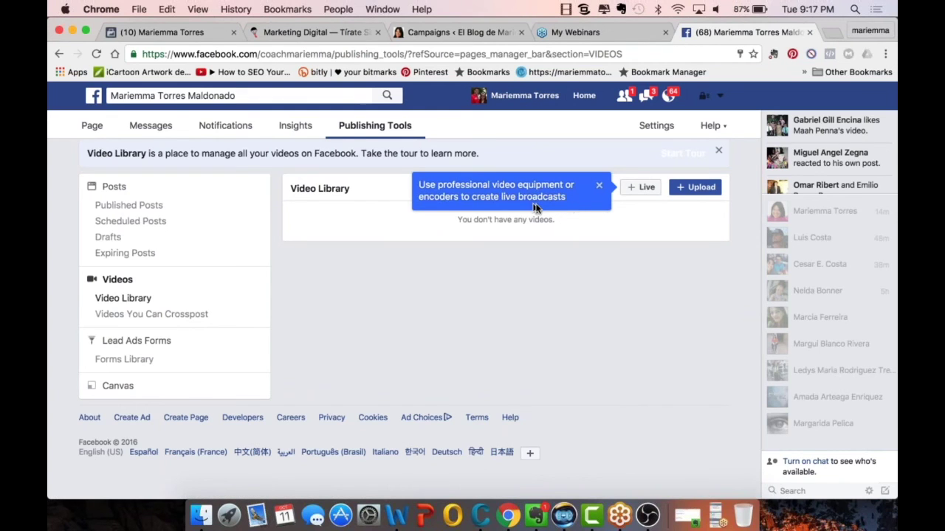
pyautogui.click(648, 188)
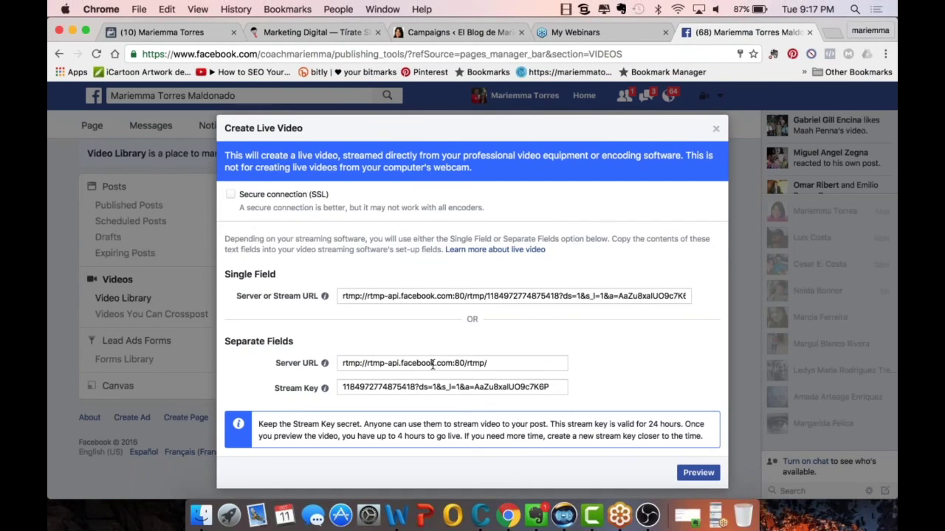
pyautogui.click(371, 387)
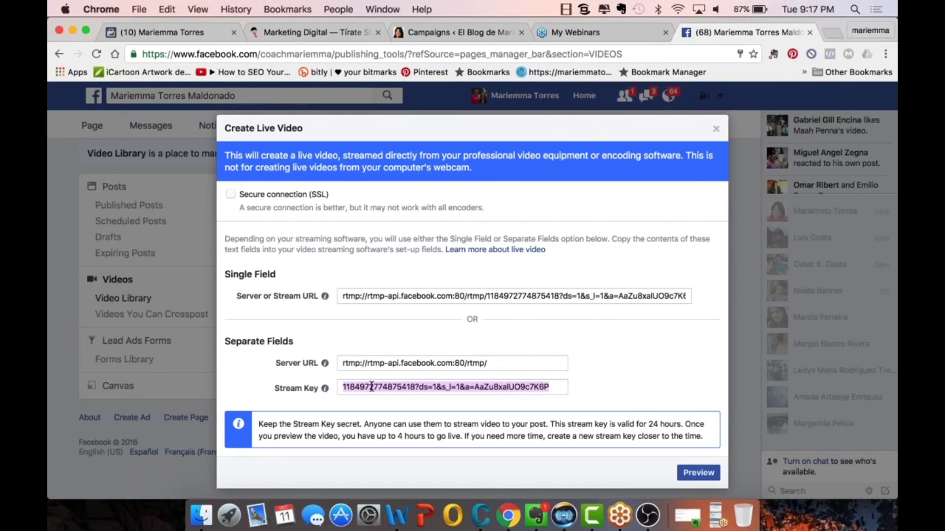
pyautogui.press('super+Tab')
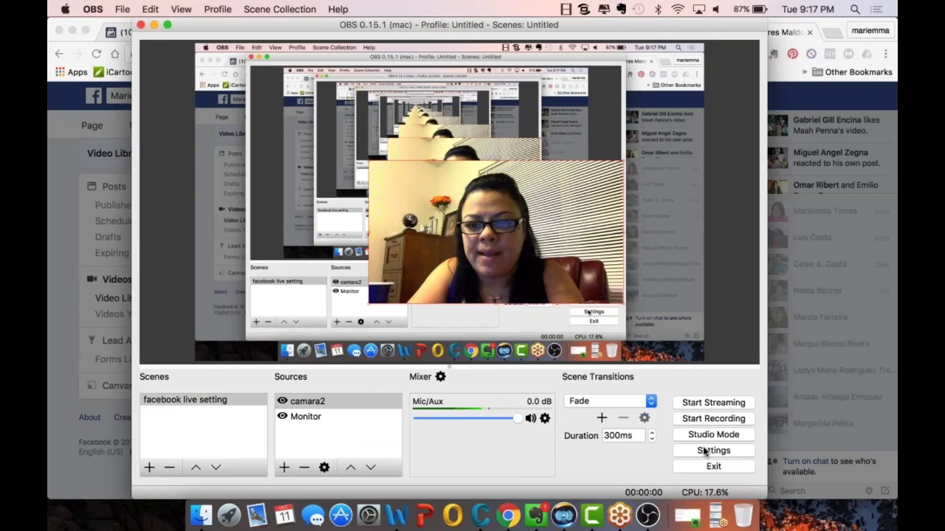
# - Replace the OBS Stream settings key with the pasted Facebook stream key and save
pyautogui.click(705, 451)
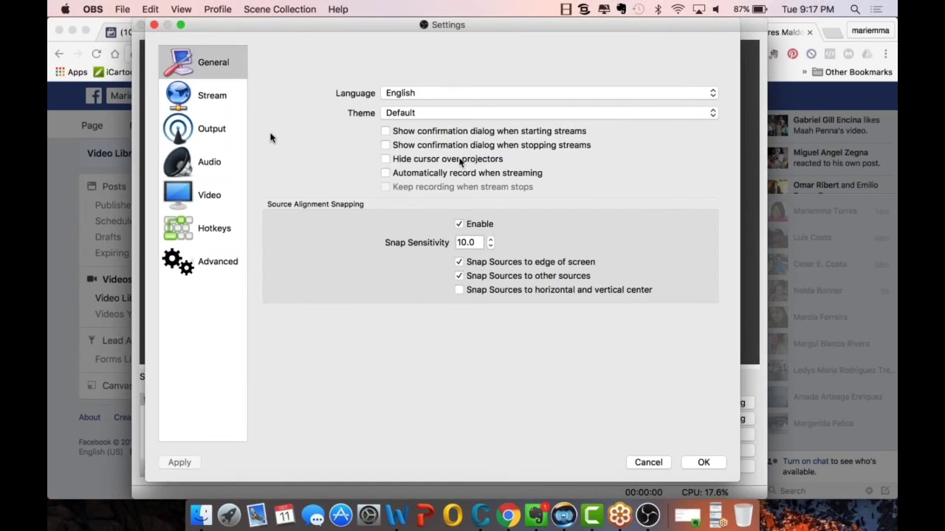
pyautogui.click(206, 95)
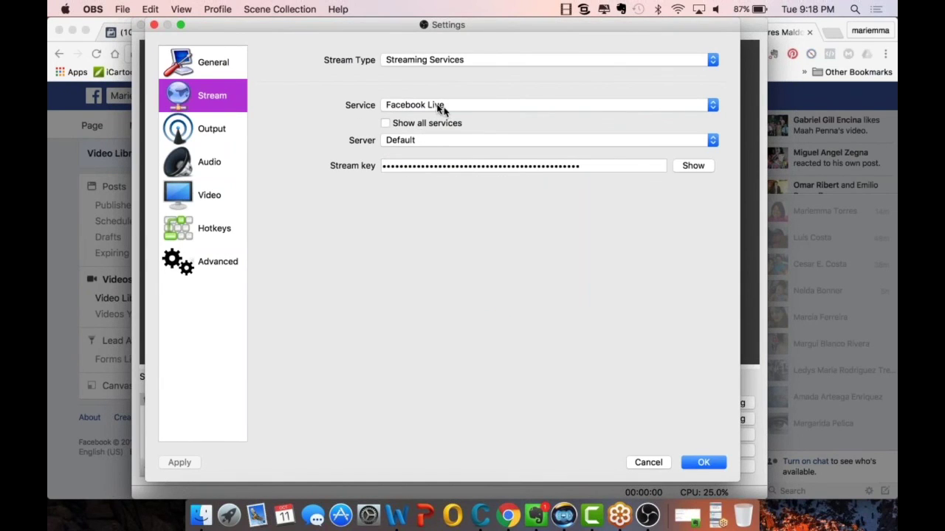
pyautogui.click(451, 167)
pyautogui.press('super+a')
pyautogui.press('BackSpace')
pyautogui.press('super+v')
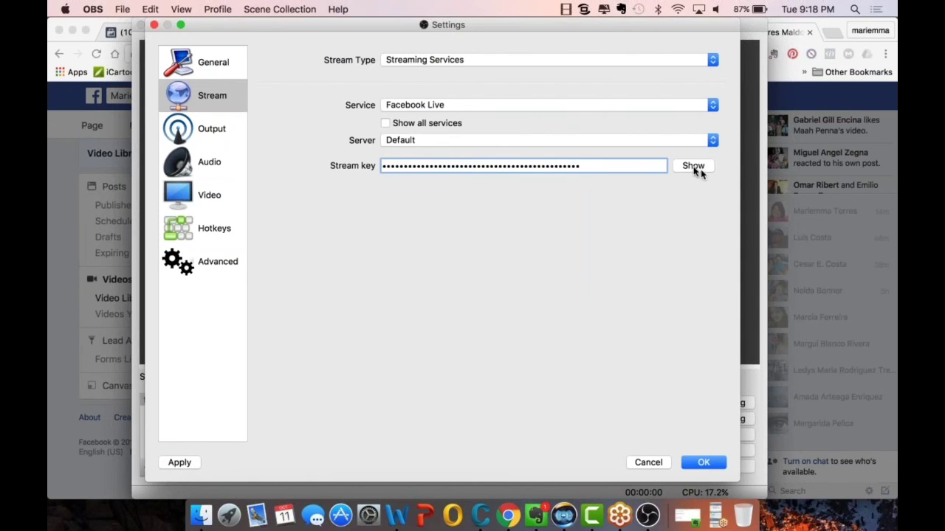
pyautogui.click(693, 166)
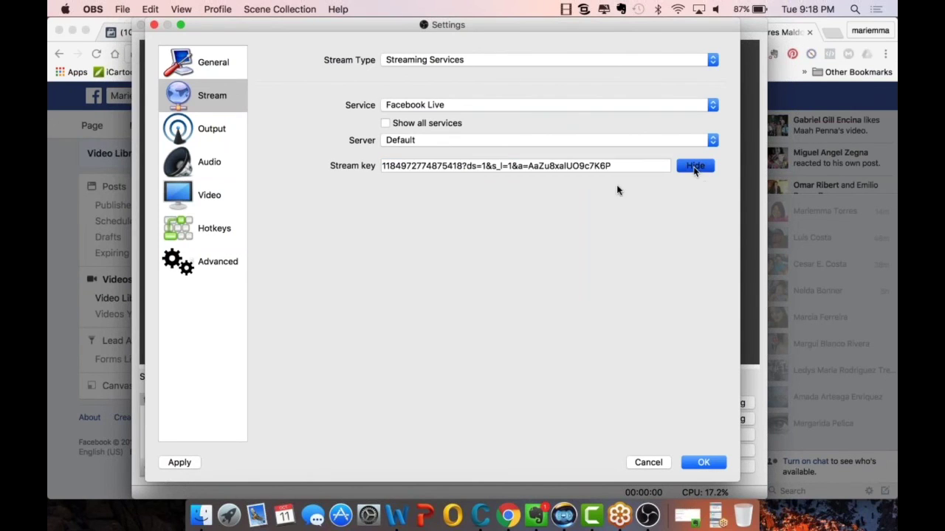
pyautogui.click(690, 462)
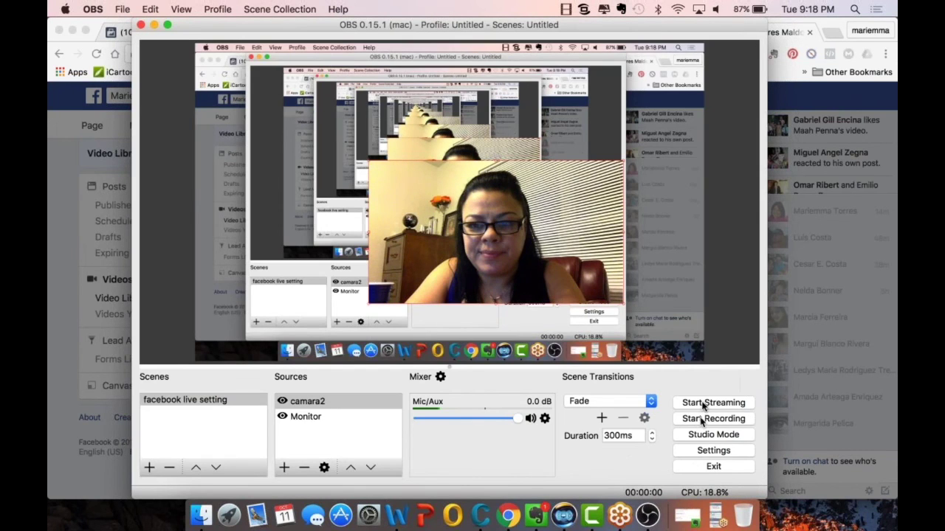
# - Start streaming from OBS and preview the incoming stream in Facebook's Create Live Video dialog
pyautogui.click(703, 404)
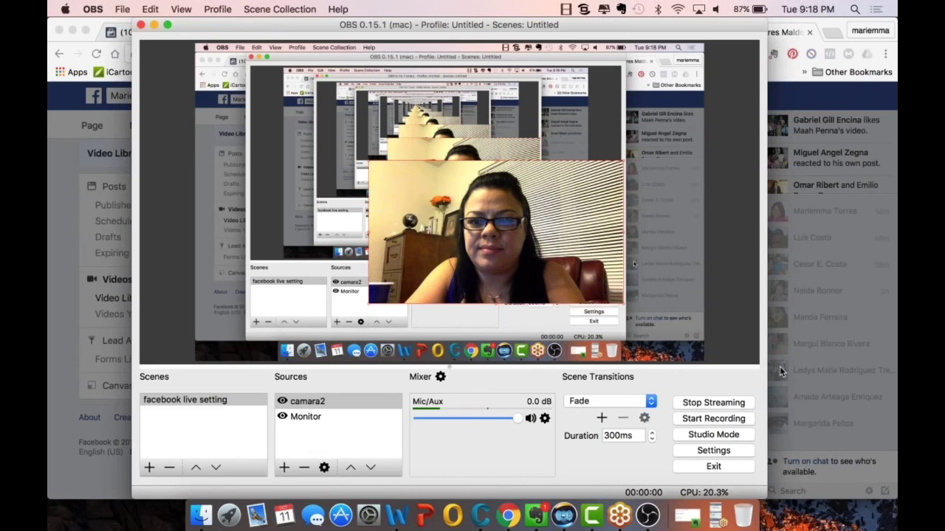
pyautogui.click(769, 471)
pyautogui.click(698, 473)
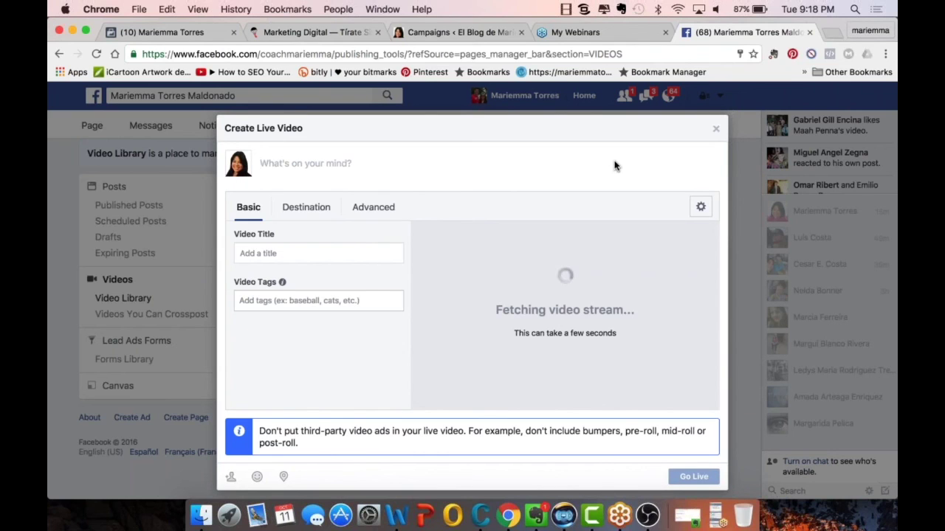
# - Enter the description 'Por que debes de tener un fan page?', fixing the typo, and go live
pyautogui.write('Por que debes de')
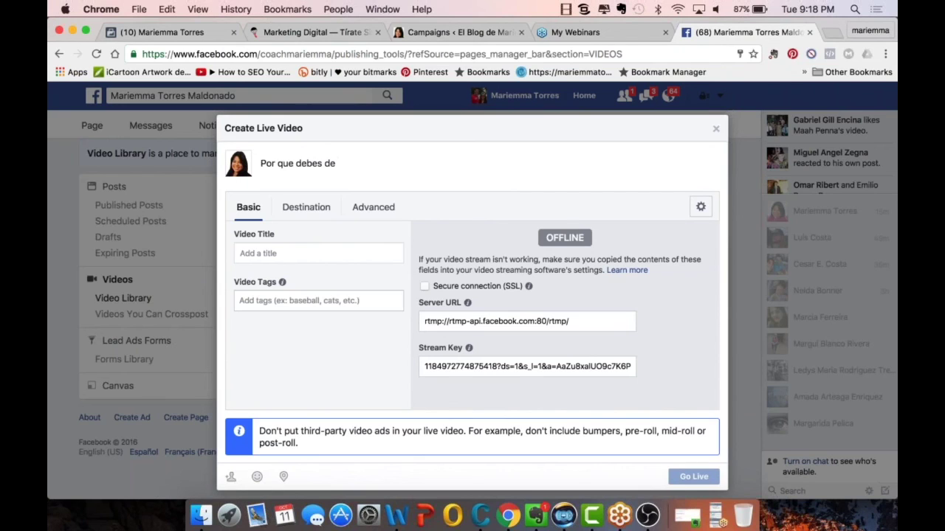
pyautogui.write('tener un fan age')
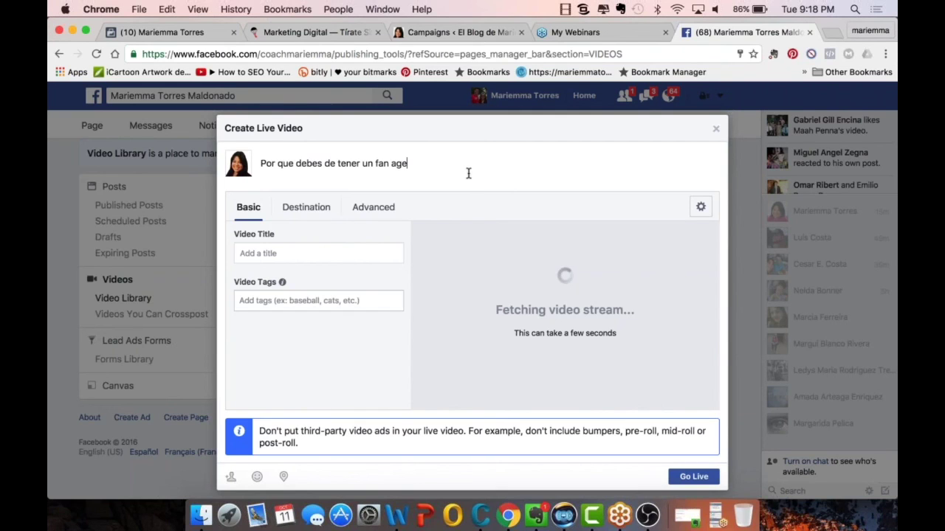
pyautogui.click(392, 166)
pyautogui.write('p')
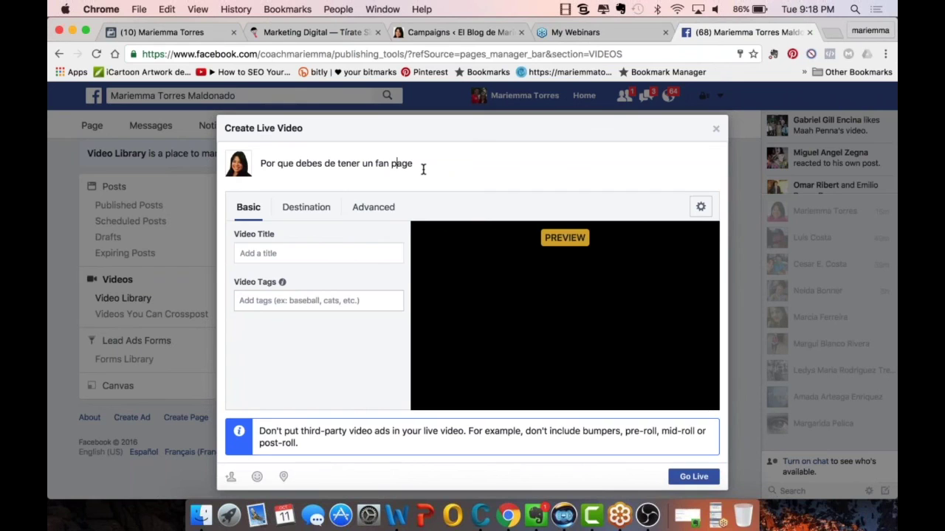
pyautogui.click(417, 164)
pyautogui.write('?')
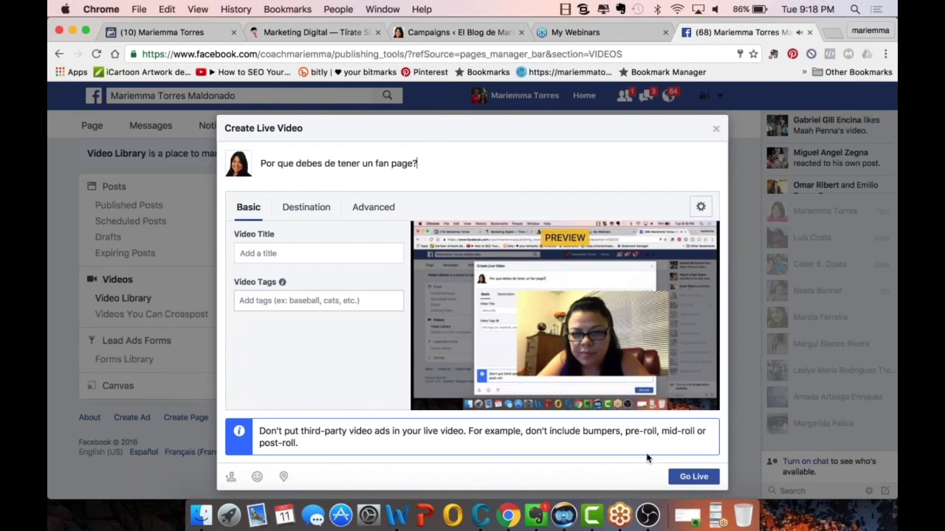
pyautogui.click(682, 478)
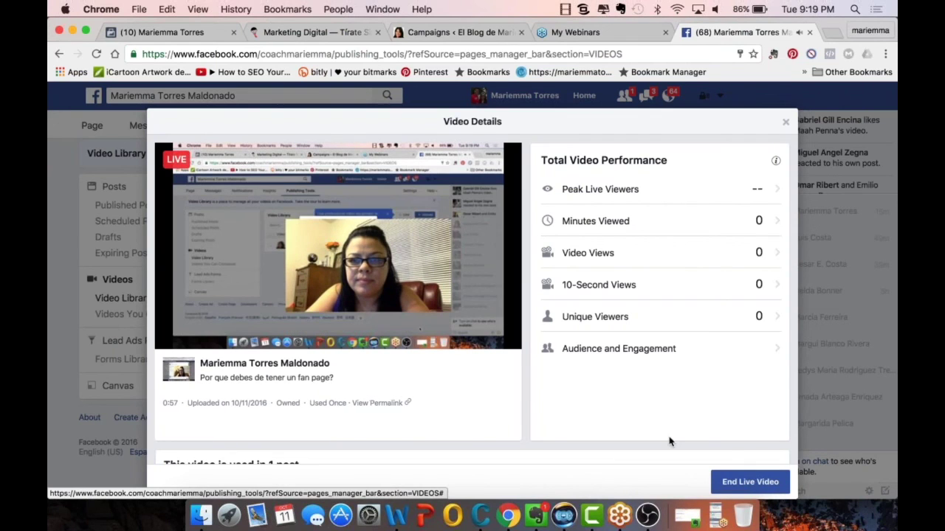
# - Check the Unique Viewers figure under Total Video Performance in Video Details
pyautogui.click(719, 320)
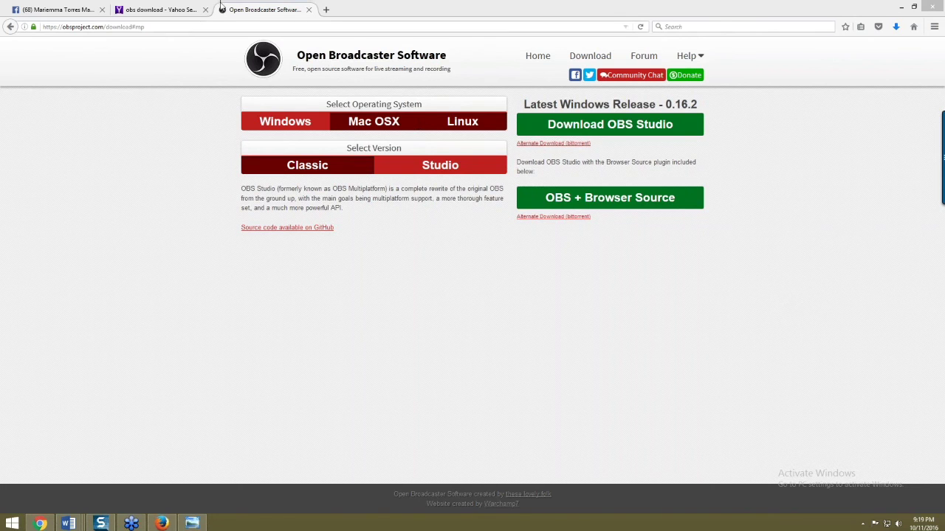
# - On the Facebook tab, go to the Page's Home timeline and open the live video post
pyautogui.click(82, 9)
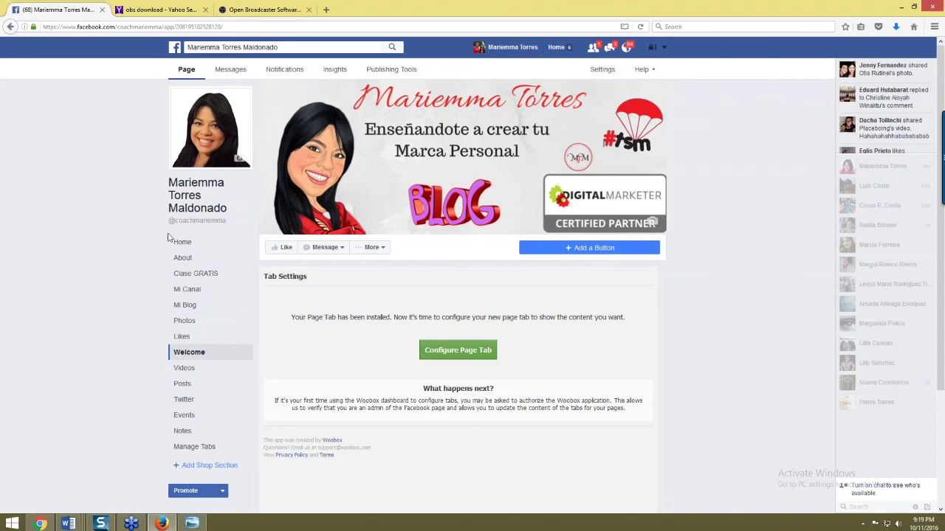
pyautogui.click(244, 244)
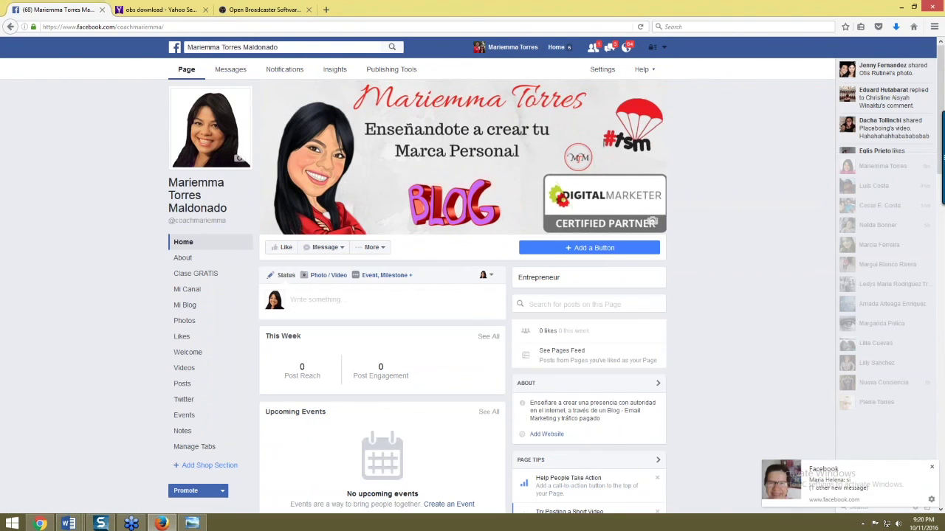
pyautogui.scroll(-5, 450, 367)
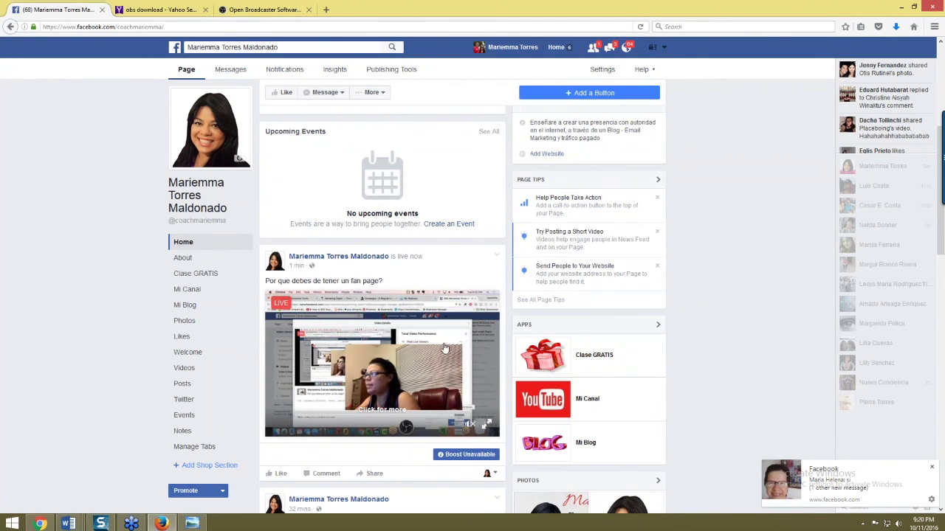
pyautogui.click(413, 363)
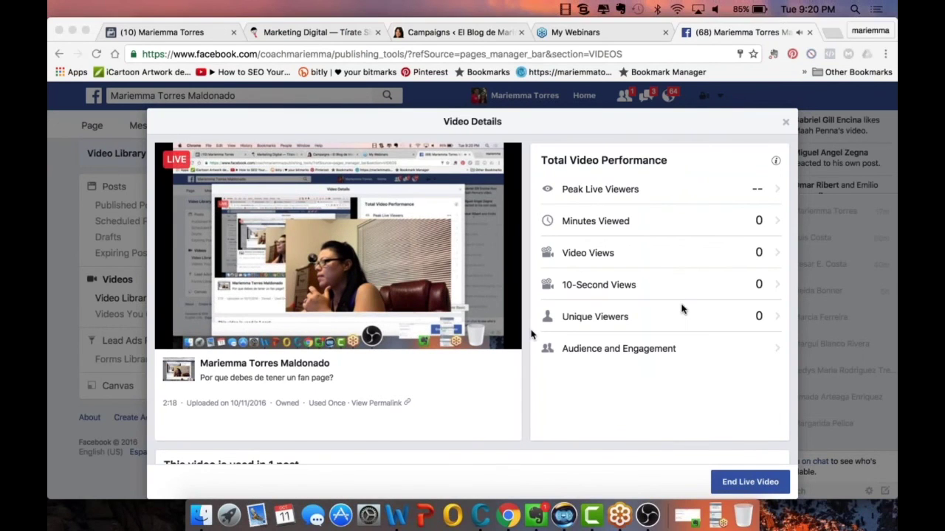
# - Restore the GoToWebinar panel, then bring the OBS streaming window back to the front
pyautogui.click(716, 517)
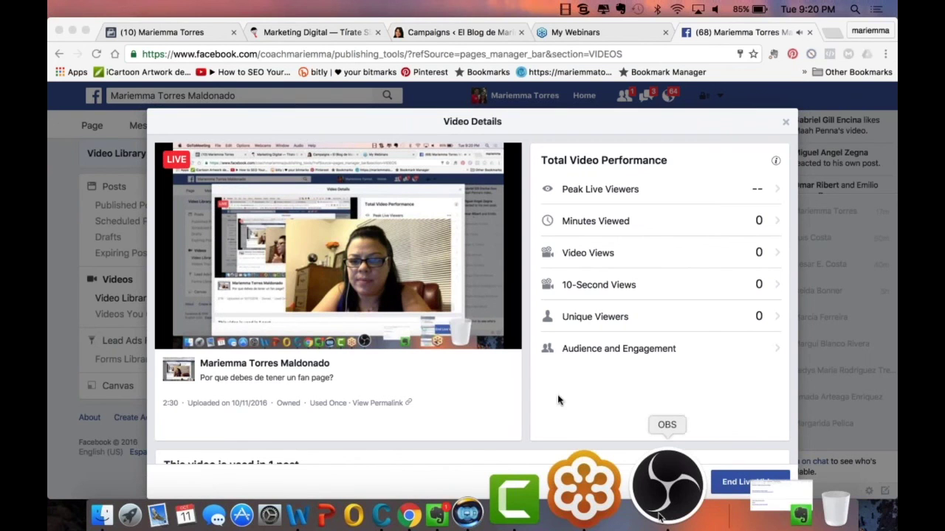
pyautogui.click(664, 494)
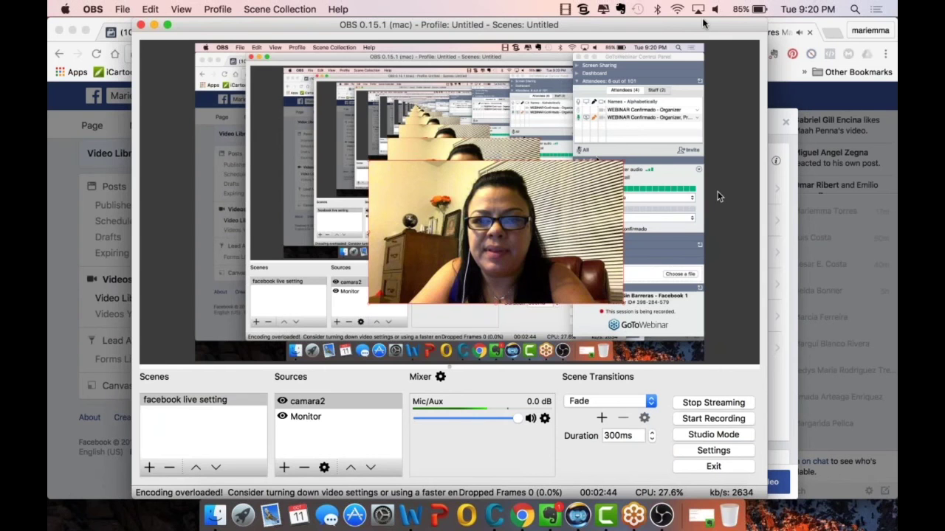